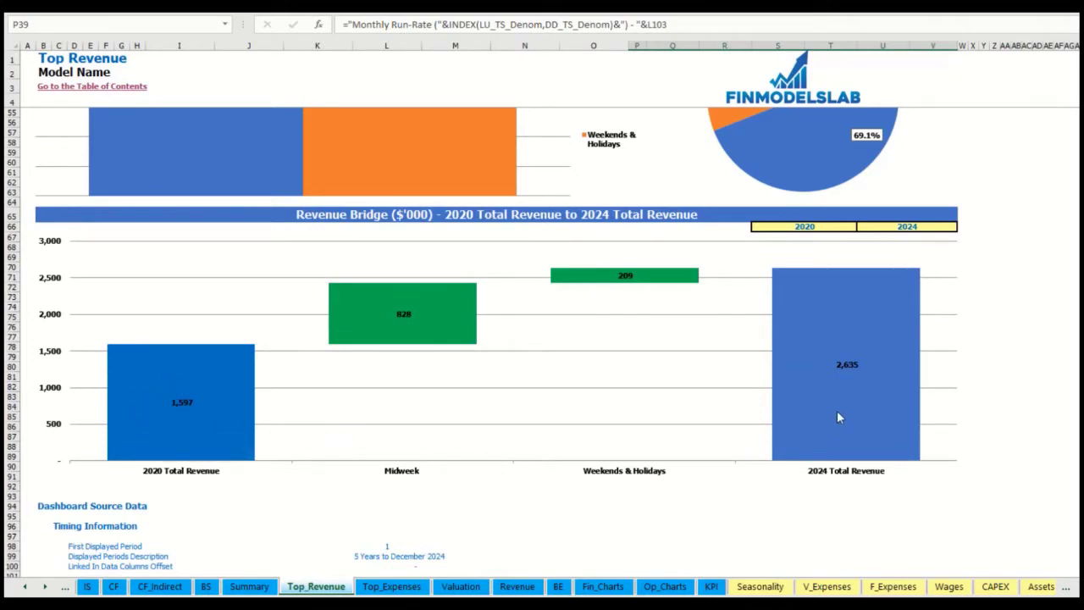
Step: Set the Revenue Bridge comparison years to 2021 as the first year and 2023 as the last year
{"action": "left_click", "coordinate": [851, 228]}
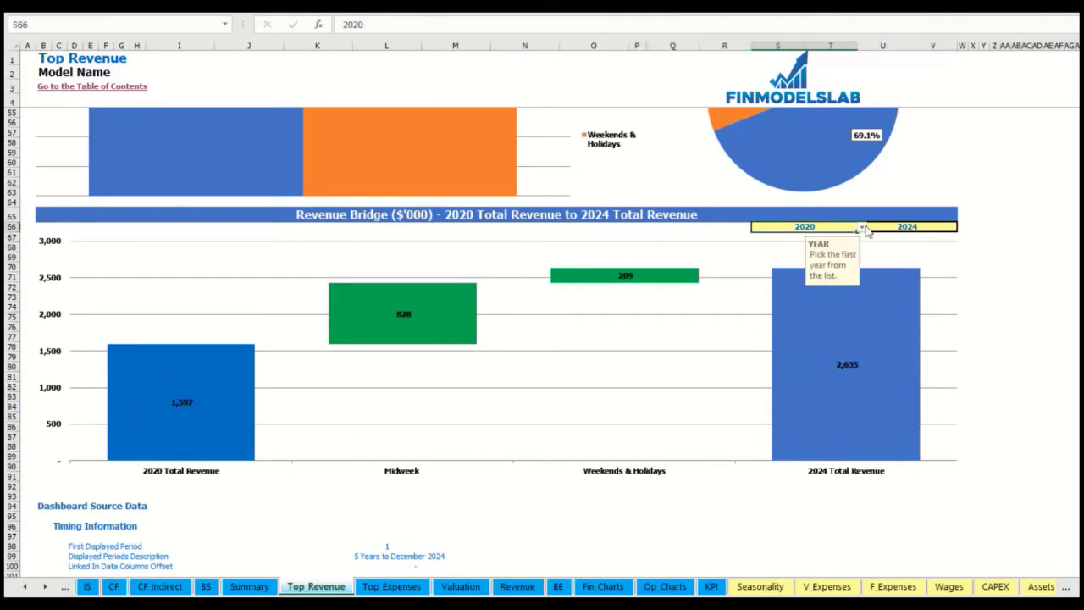
{"action": "left_click", "coordinate": [862, 227]}
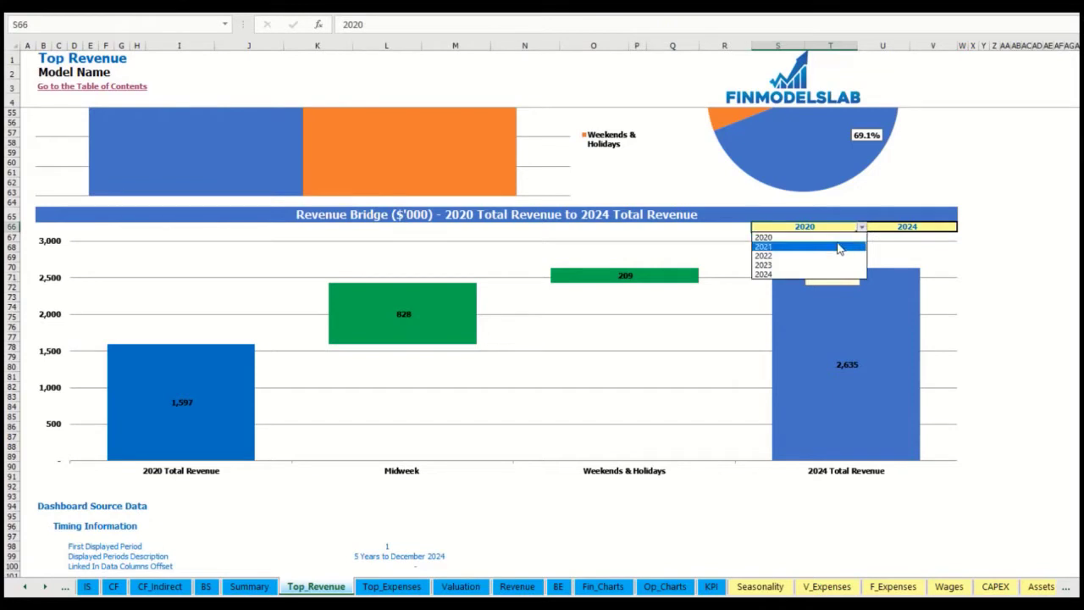
{"action": "left_click", "coordinate": [840, 247]}
{"action": "left_click", "coordinate": [962, 227]}
{"action": "left_click", "coordinate": [955, 227]}
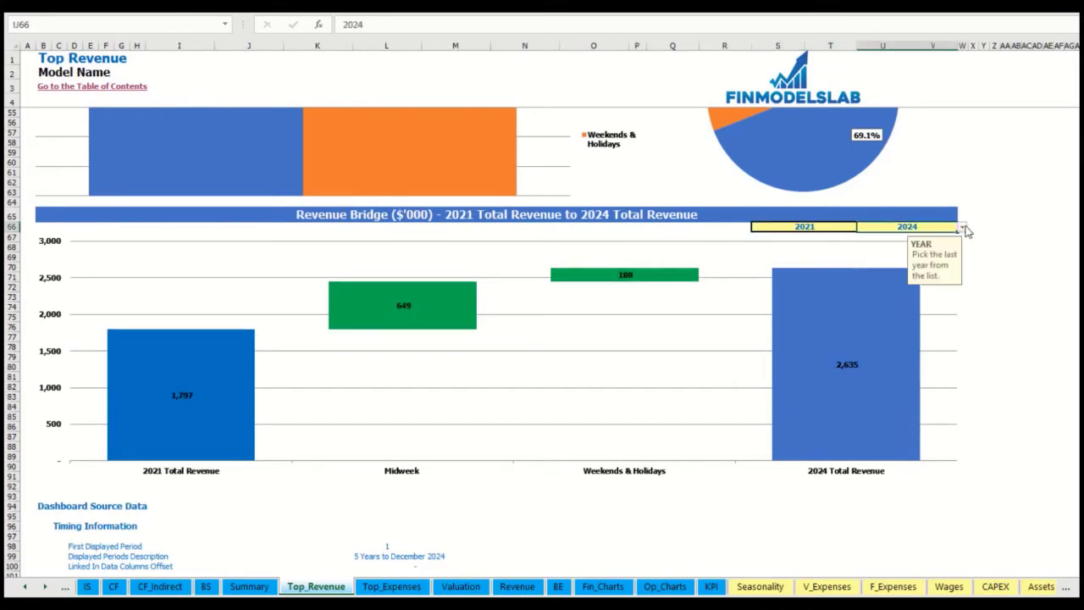
{"action": "left_click", "coordinate": [962, 227]}
{"action": "left_click", "coordinate": [930, 265]}
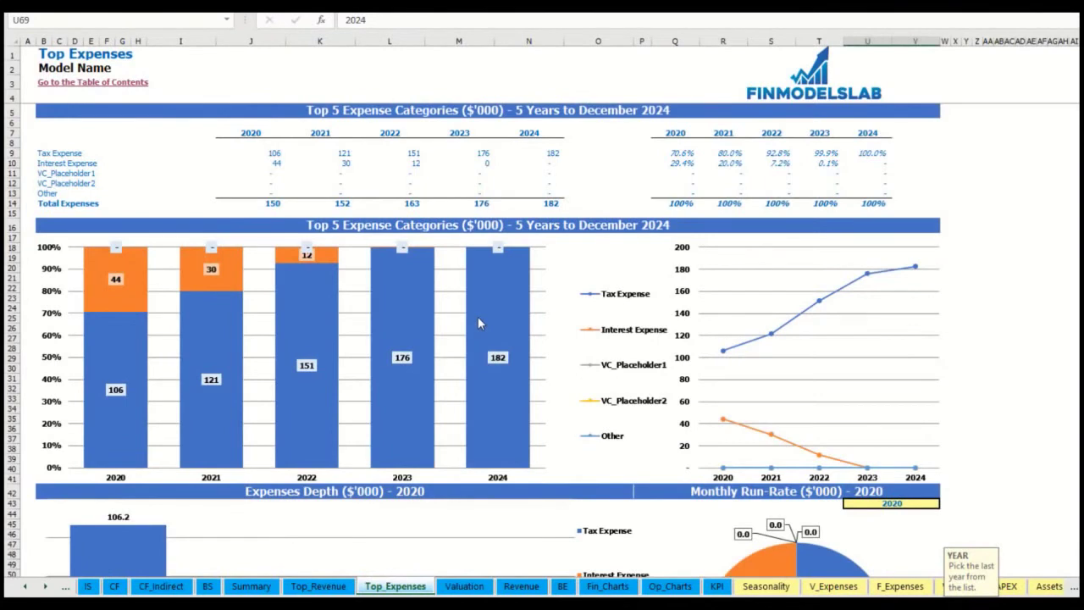
Step: Examine the top five expense category names and their charts on the Top_Expenses sheet
{"action": "left_click_drag", "start_coordinate": [41, 156], "coordinate": [97, 183]}
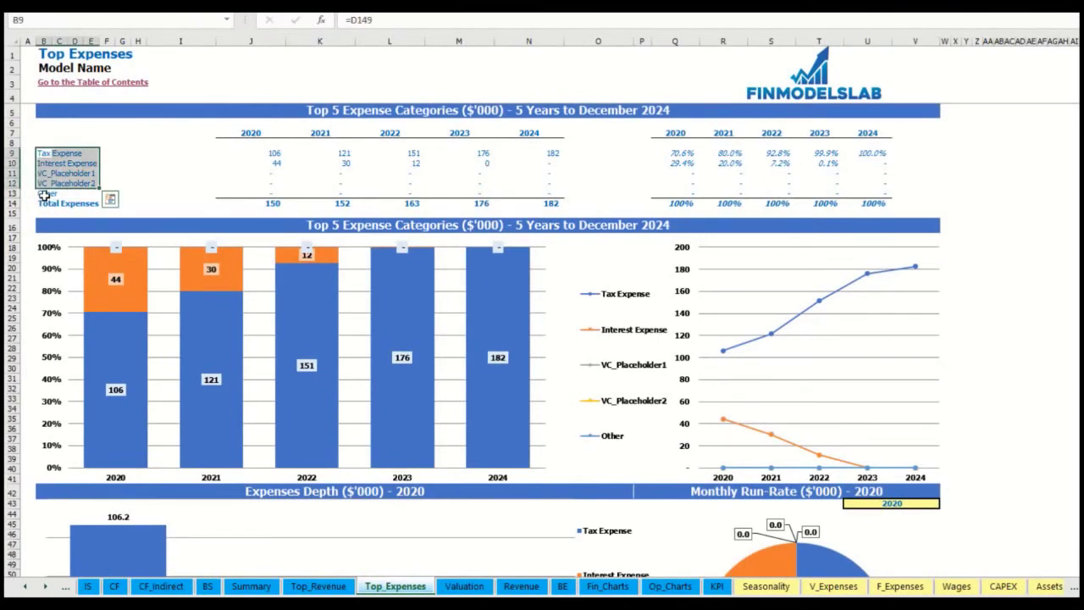
{"action": "left_click", "coordinate": [41, 194]}
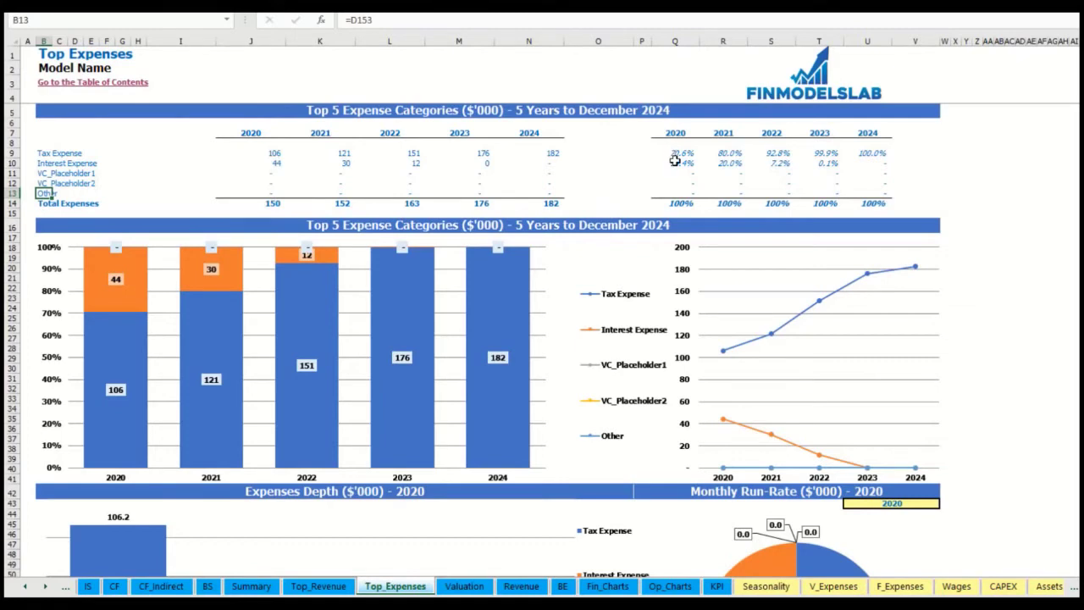
{"action": "scroll", "coordinate": [417, 258], "scroll_direction": "down", "scroll_amount": 3}
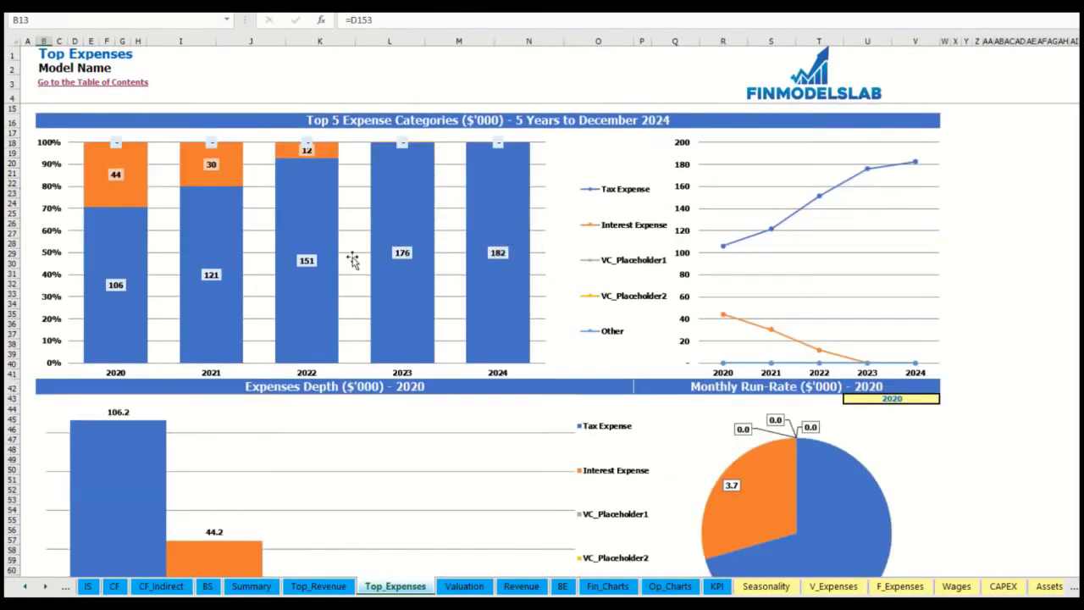
Step: Set the year for the Expenses Depth and Monthly Run-Rate charts to 2022 and view the Expenses Bridge chart
{"action": "scroll", "coordinate": [350, 261], "scroll_direction": "down", "scroll_amount": 6}
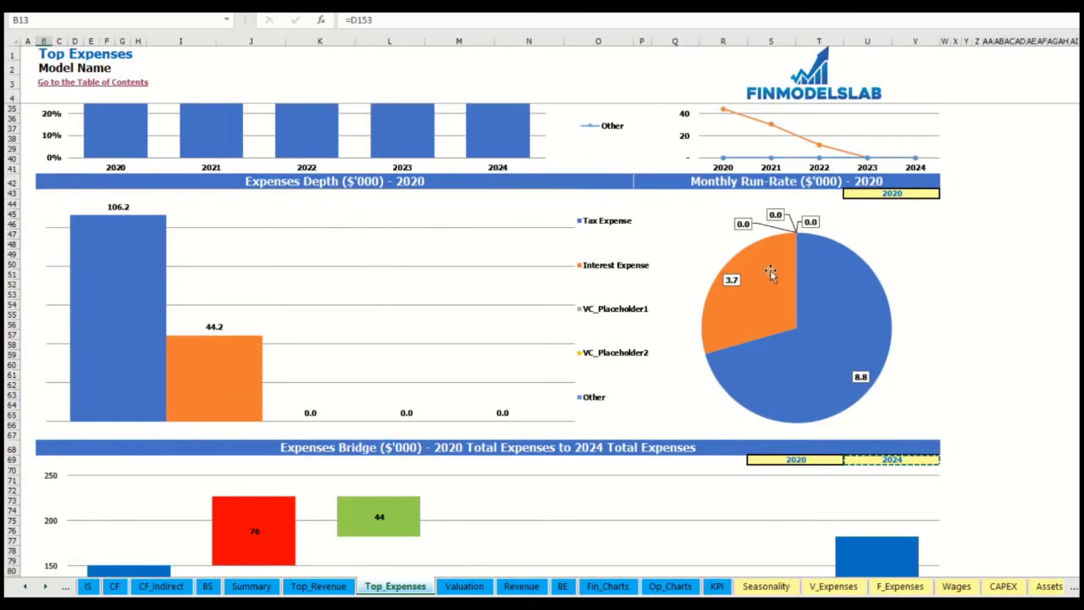
{"action": "left_click", "coordinate": [922, 193]}
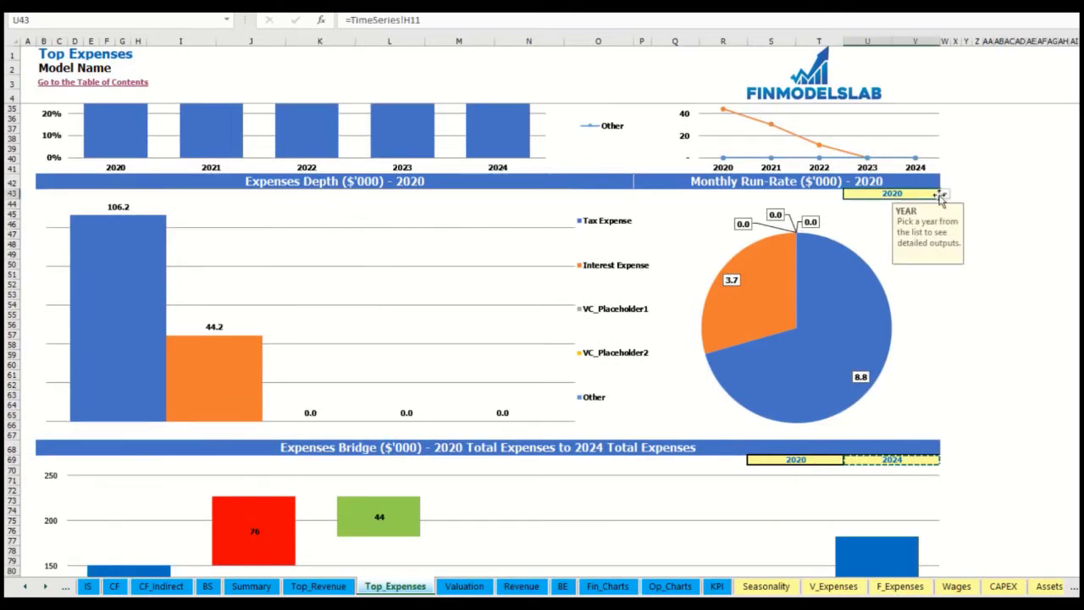
{"action": "left_click", "coordinate": [944, 193]}
{"action": "left_click", "coordinate": [918, 222]}
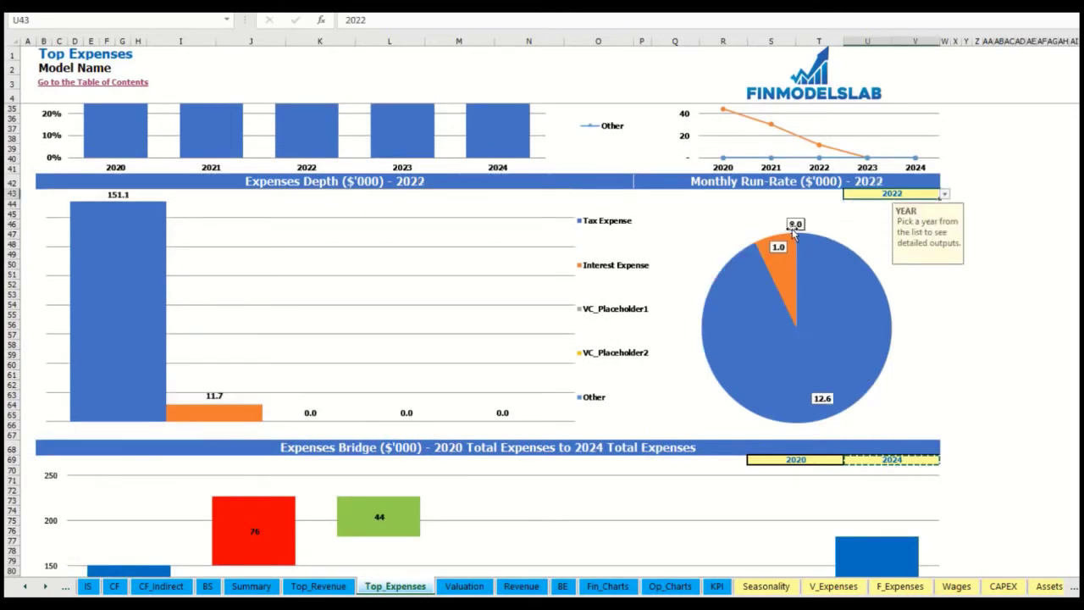
{"action": "scroll", "coordinate": [504, 324], "scroll_direction": "down", "scroll_amount": 7}
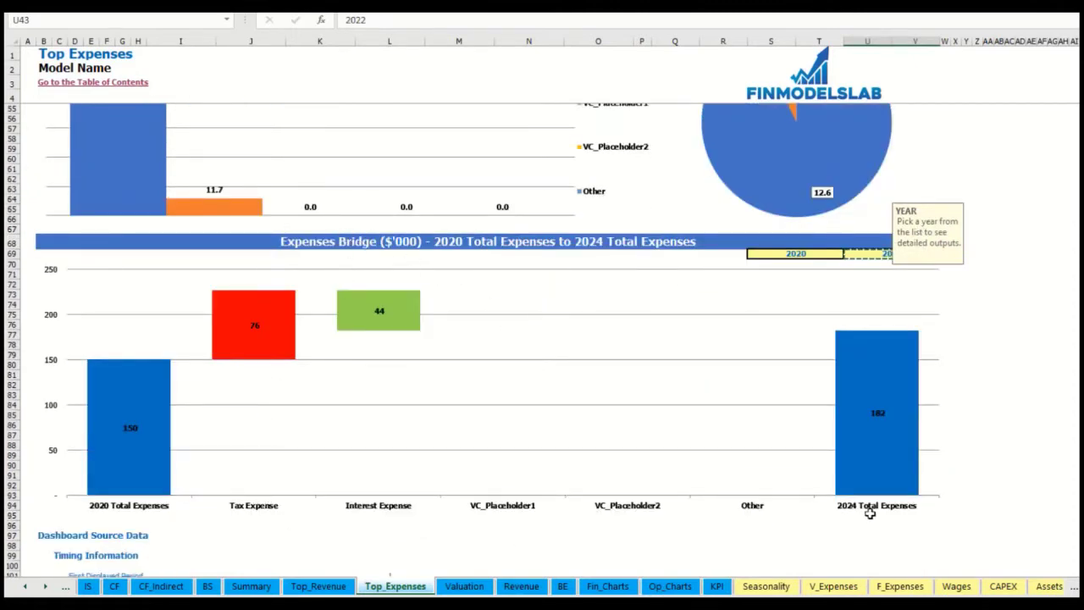
{"action": "left_click", "coordinate": [998, 313]}
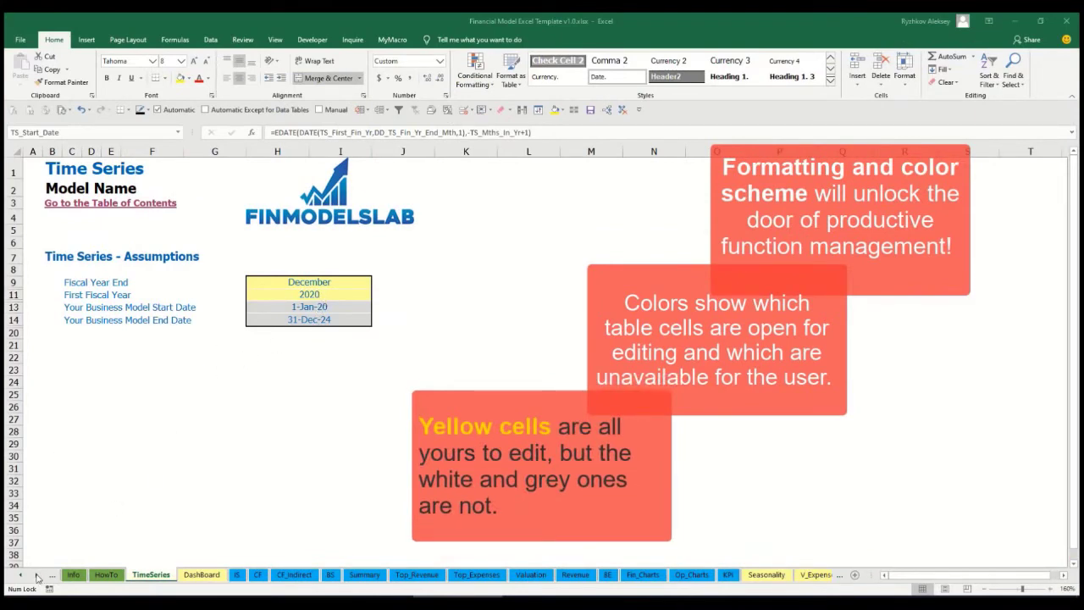
Step: Browse the colour-coded sheet tabs from TimeSeries through to the grey calculation sheets such as Inventory, Outputs and Capital
{"action": "left_click", "coordinate": [37, 575]}
{"action": "left_click", "coordinate": [37, 575]}
{"action": "left_click", "coordinate": [22, 577]}
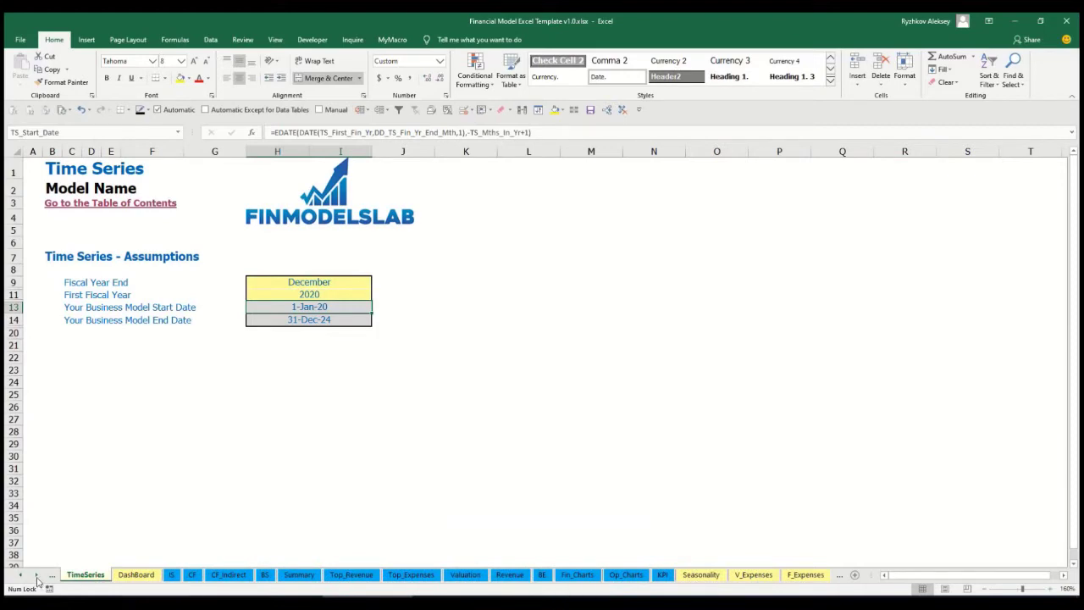
{"action": "left_click", "coordinate": [36, 575]}
{"action": "left_click", "coordinate": [37, 575]}
{"action": "left_click", "coordinate": [37, 575]}
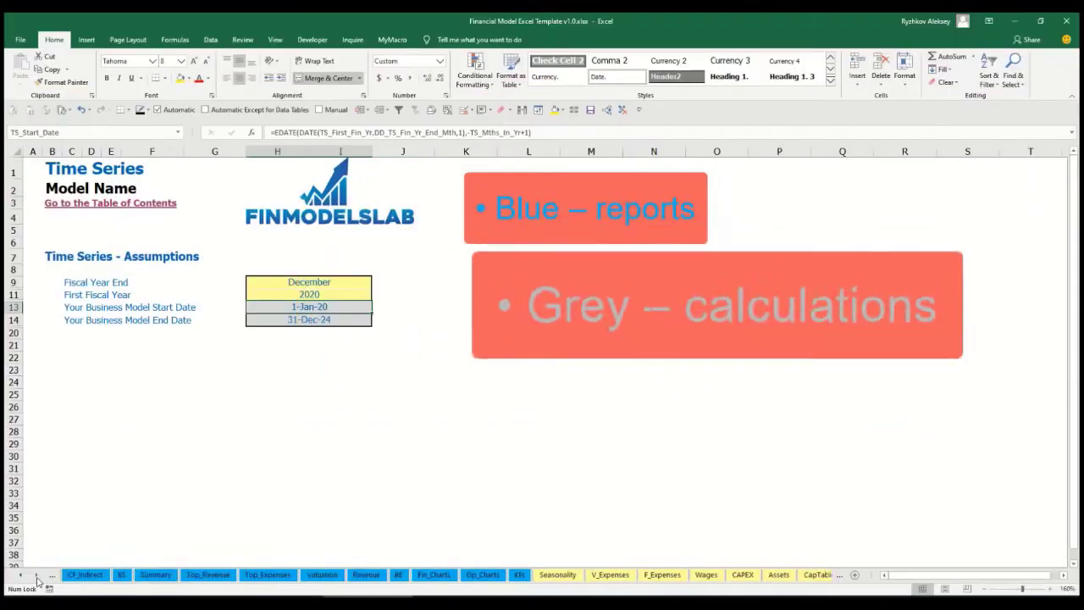
{"action": "left_click", "coordinate": [37, 575]}
{"action": "left_click", "coordinate": [36, 576]}
{"action": "left_click", "coordinate": [36, 575]}
{"action": "left_click", "coordinate": [37, 575]}
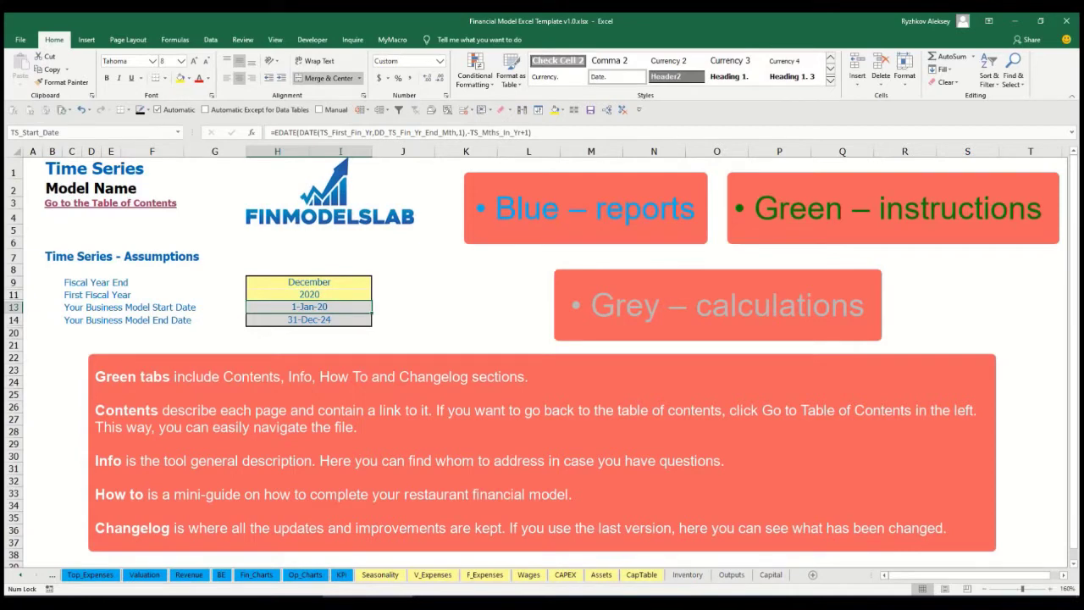
Step: Return to the beginning of the workbook's sheets and open the Contents sheet
{"action": "left_click", "coordinate": [20, 575]}
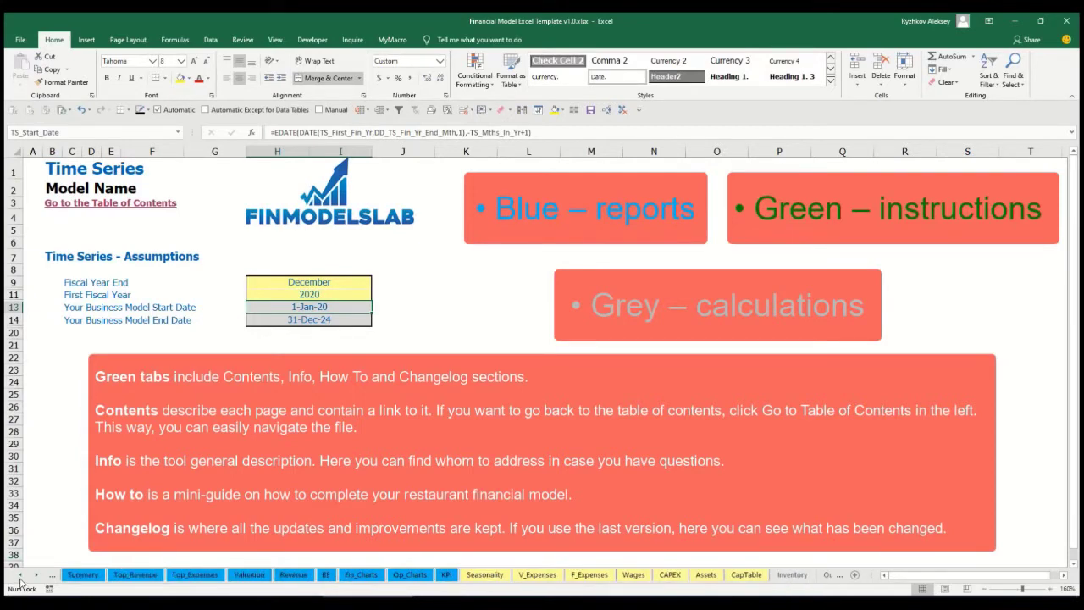
{"action": "left_click", "coordinate": [20, 575]}
{"action": "left_click", "coordinate": [21, 575]}
{"action": "left_click", "coordinate": [20, 575]}
{"action": "left_click", "coordinate": [20, 575]}
{"action": "left_click", "coordinate": [21, 575]}
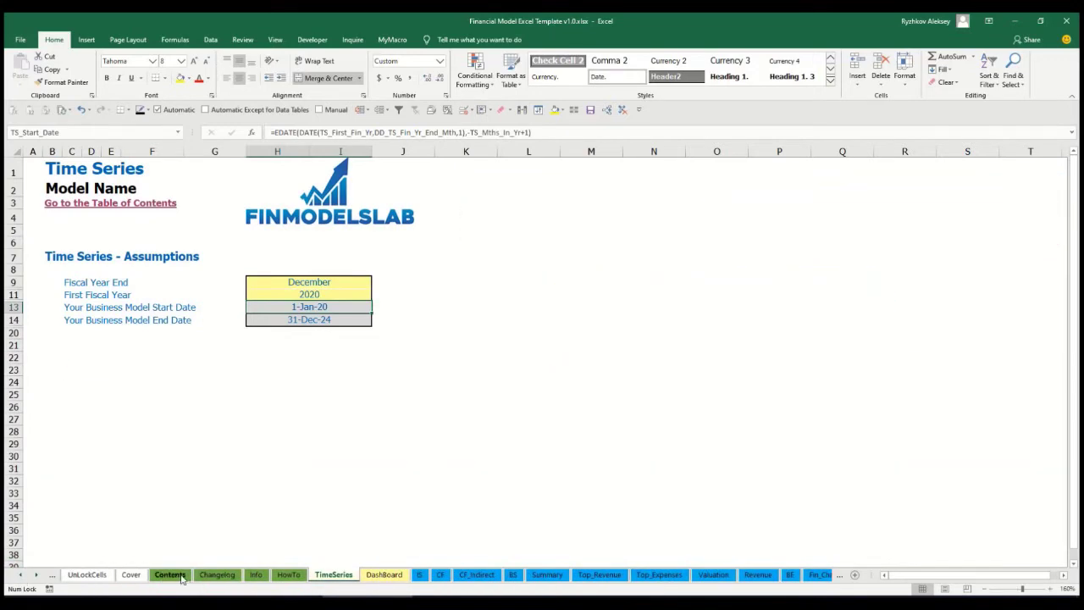
{"action": "left_click", "coordinate": [170, 575]}
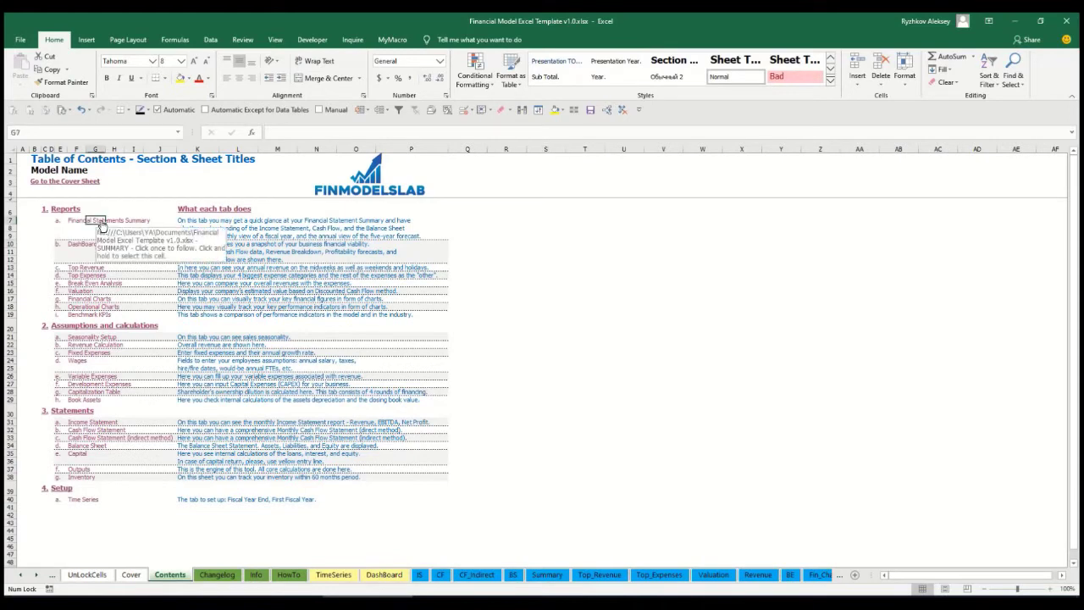
Step: Follow the Financial Statements Summary link in the Reports section and return to the table of contents
{"action": "left_click", "coordinate": [99, 226]}
{"action": "left_click", "coordinate": [38, 183]}
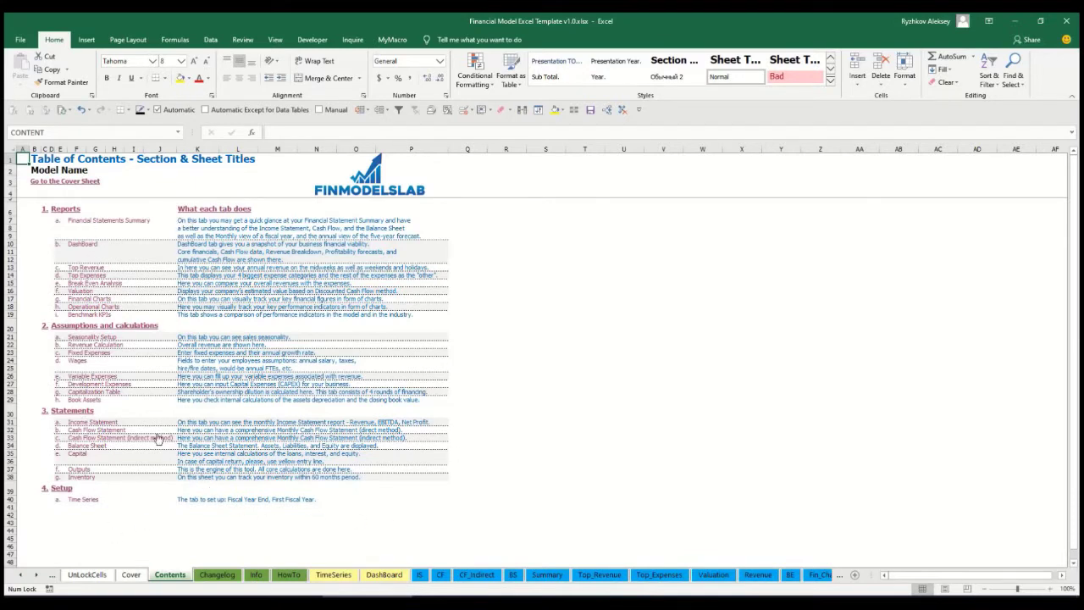
Step: Open the HowTo sheet and read through the guide's descriptions of each section of the model
{"action": "left_click", "coordinate": [288, 575]}
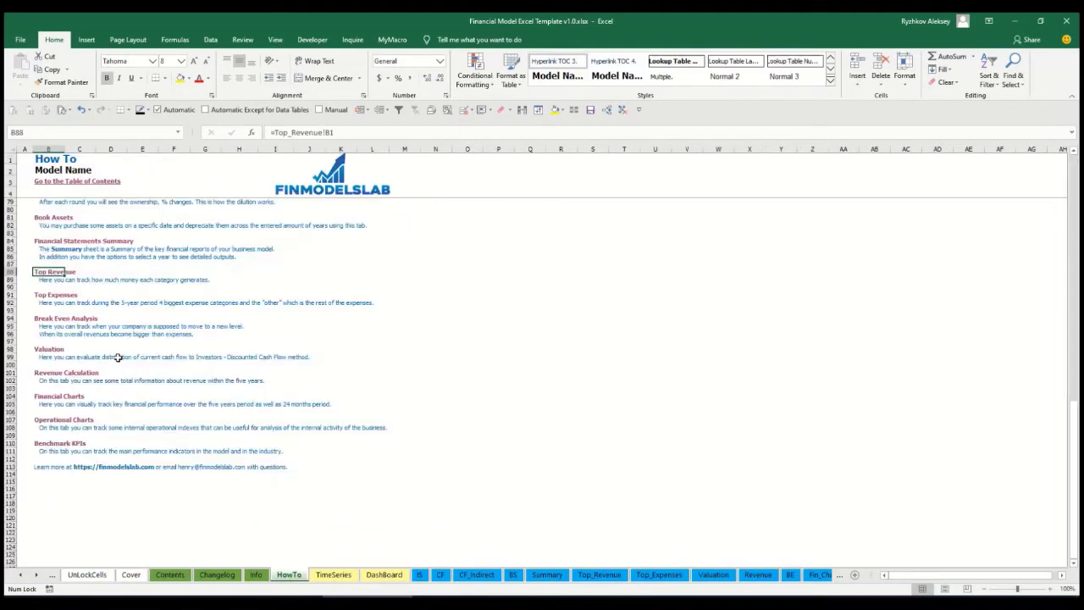
{"action": "scroll", "coordinate": [117, 357], "scroll_direction": "up", "scroll_amount": 20}
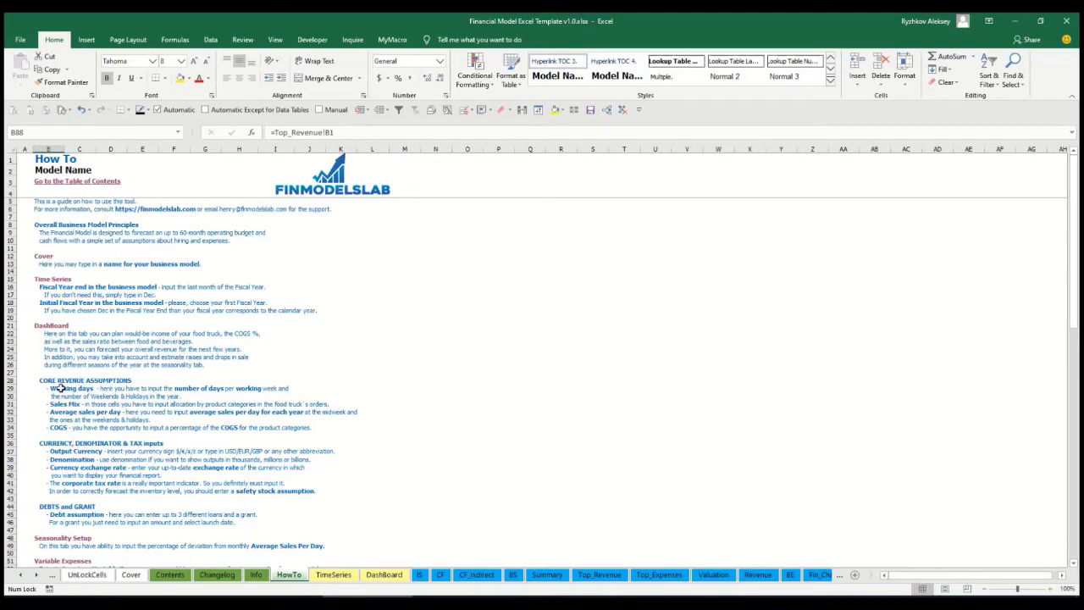
{"action": "scroll", "coordinate": [61, 388], "scroll_direction": "down", "scroll_amount": 3}
{"action": "scroll", "coordinate": [68, 411], "scroll_direction": "down", "scroll_amount": 3}
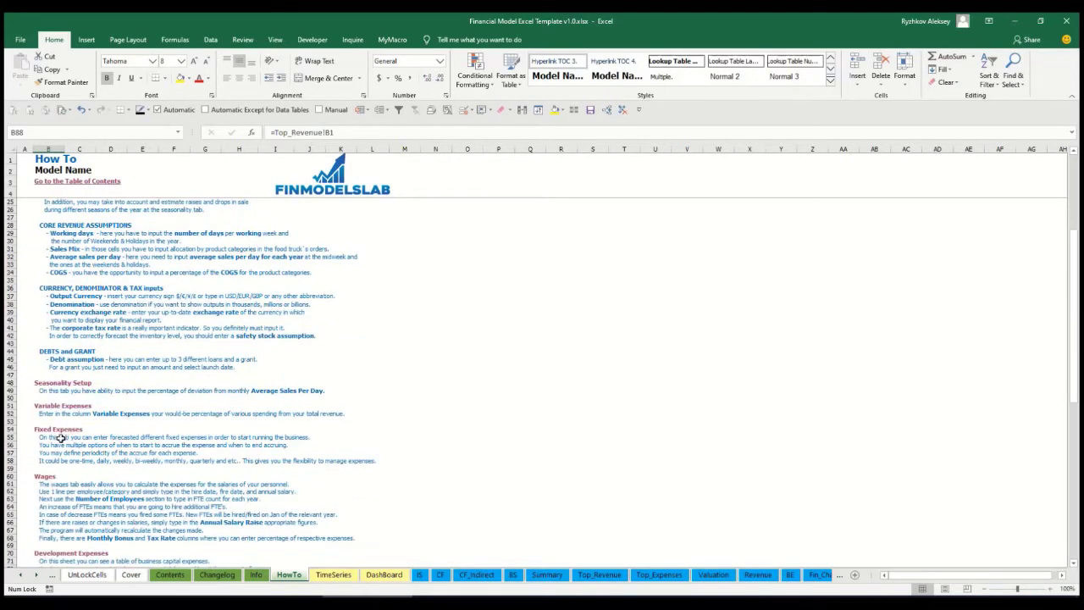
{"action": "scroll", "coordinate": [61, 438], "scroll_direction": "down", "scroll_amount": 3}
{"action": "scroll", "coordinate": [55, 458], "scroll_direction": "down", "scroll_amount": 3}
{"action": "scroll", "coordinate": [56, 454], "scroll_direction": "up", "scroll_amount": 12}
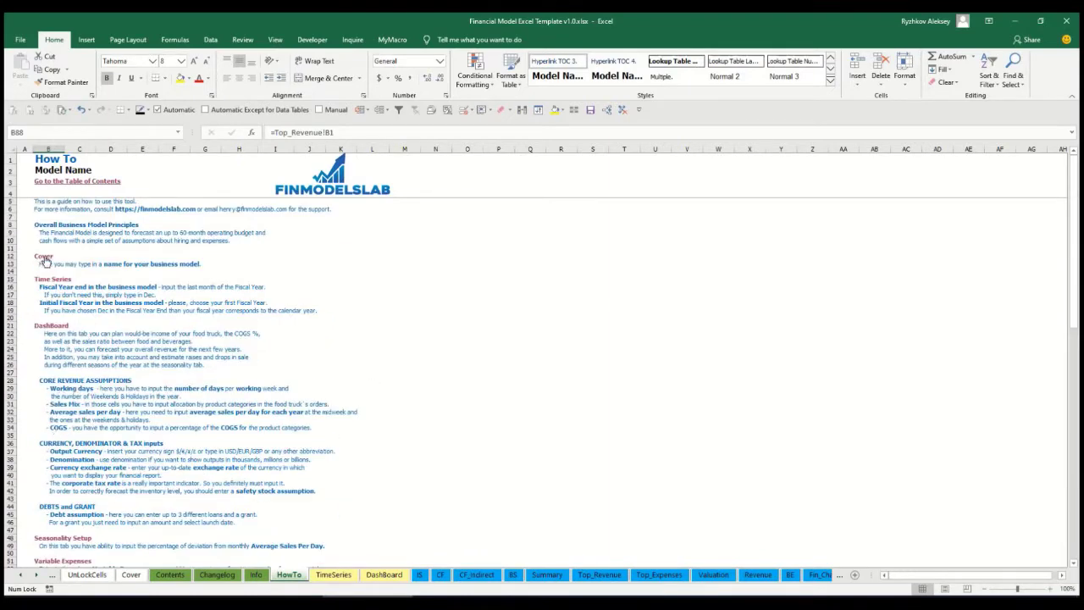
{"action": "scroll", "coordinate": [51, 366], "scroll_direction": "down", "scroll_amount": 6}
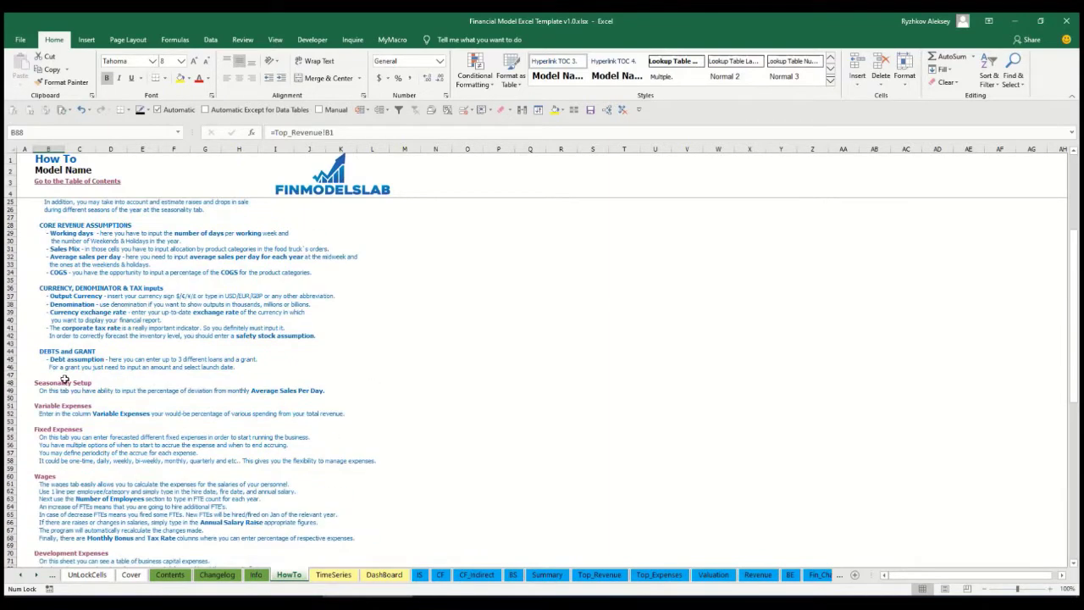
{"action": "scroll", "coordinate": [65, 381], "scroll_direction": "down", "scroll_amount": 3}
{"action": "scroll", "coordinate": [55, 334], "scroll_direction": "down", "scroll_amount": 3}
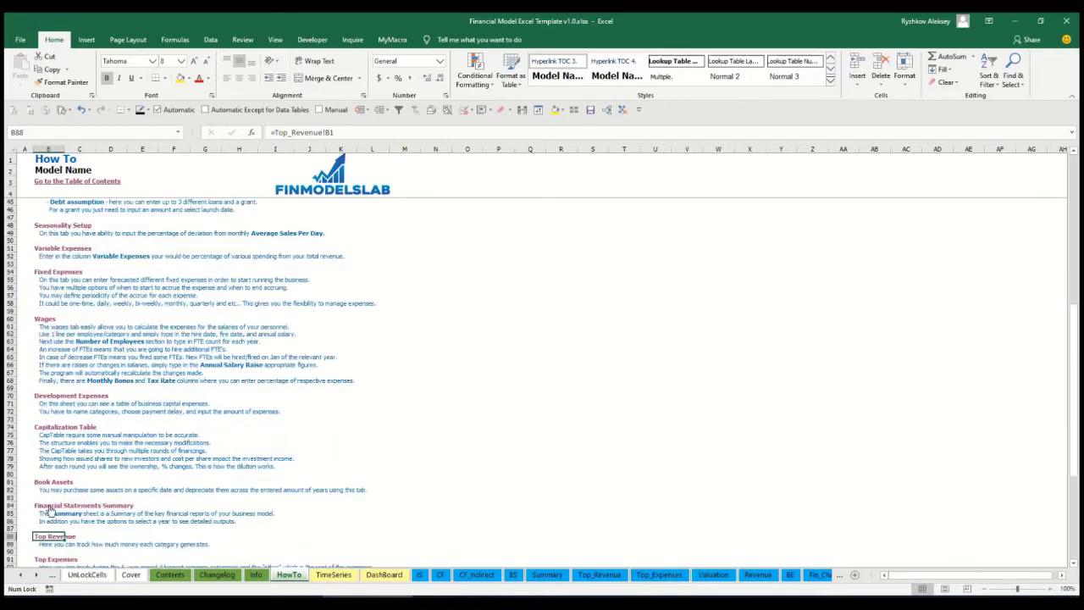
{"action": "left_click", "coordinate": [39, 482]}
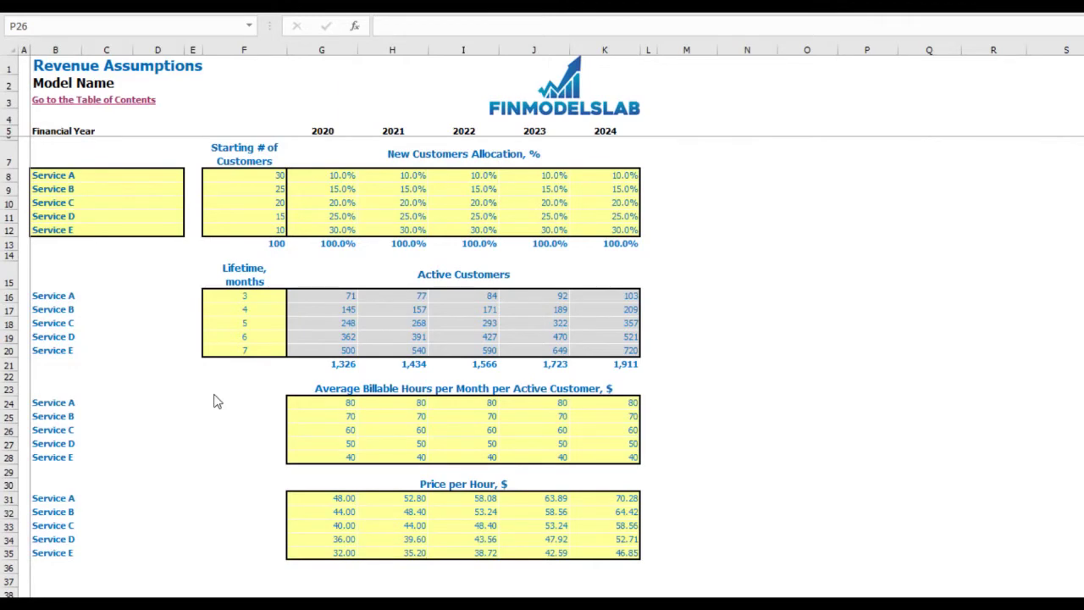
Step: Rename Service A to Offering 1 in the service names list on the Revenue Assumptions sheet
{"action": "left_click_drag", "start_coordinate": [108, 176], "coordinate": [93, 227]}
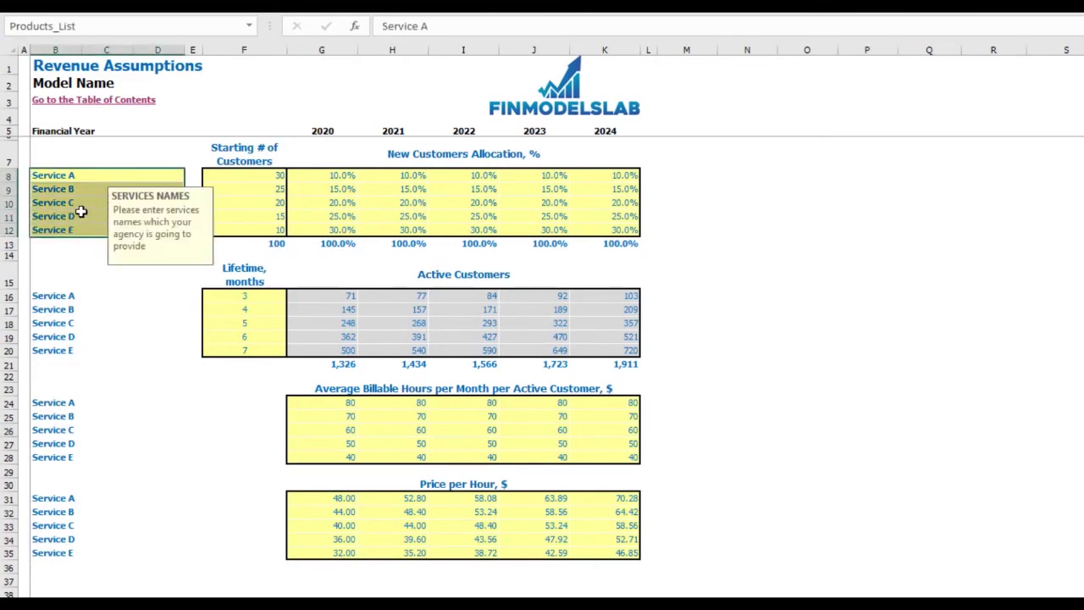
{"action": "left_click", "coordinate": [63, 177]}
{"action": "type", "text": "Offering 1"}
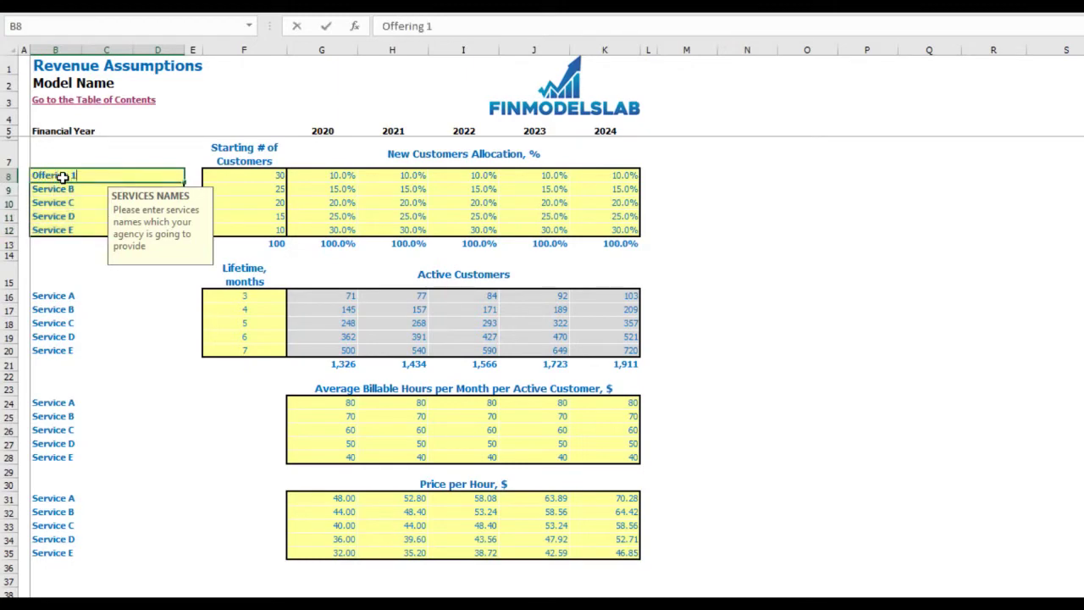
{"action": "key", "text": "Return"}
{"action": "left_click", "coordinate": [73, 243]}
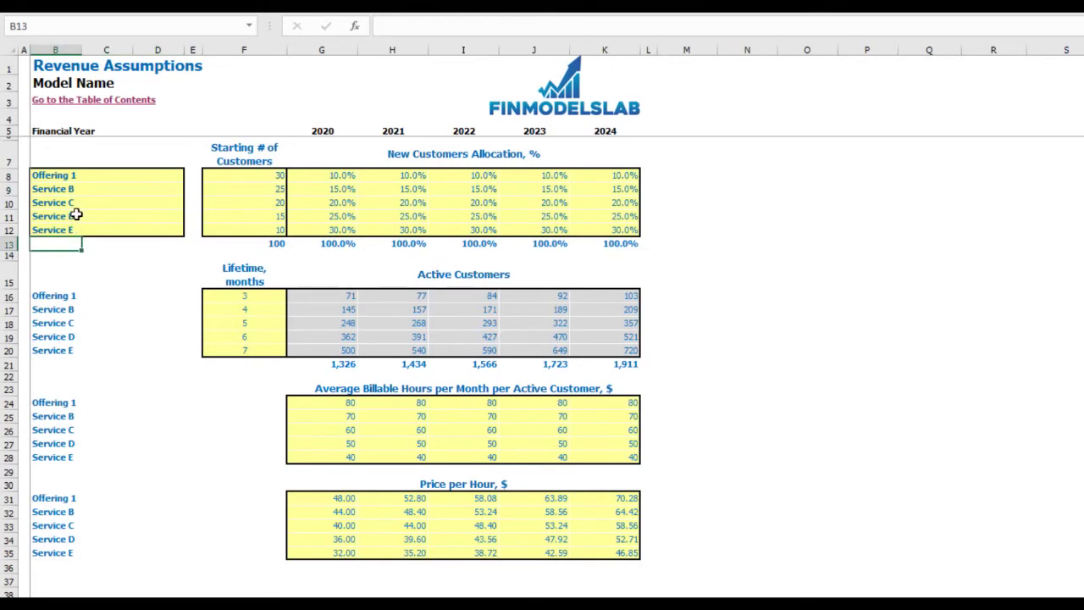
Step: Clear the names, starting customers and new customer allocations of Service D and Service E
{"action": "left_click_drag", "start_coordinate": [85, 216], "coordinate": [609, 226]}
{"action": "key", "text": "Delete"}
{"action": "left_click", "coordinate": [779, 188]}
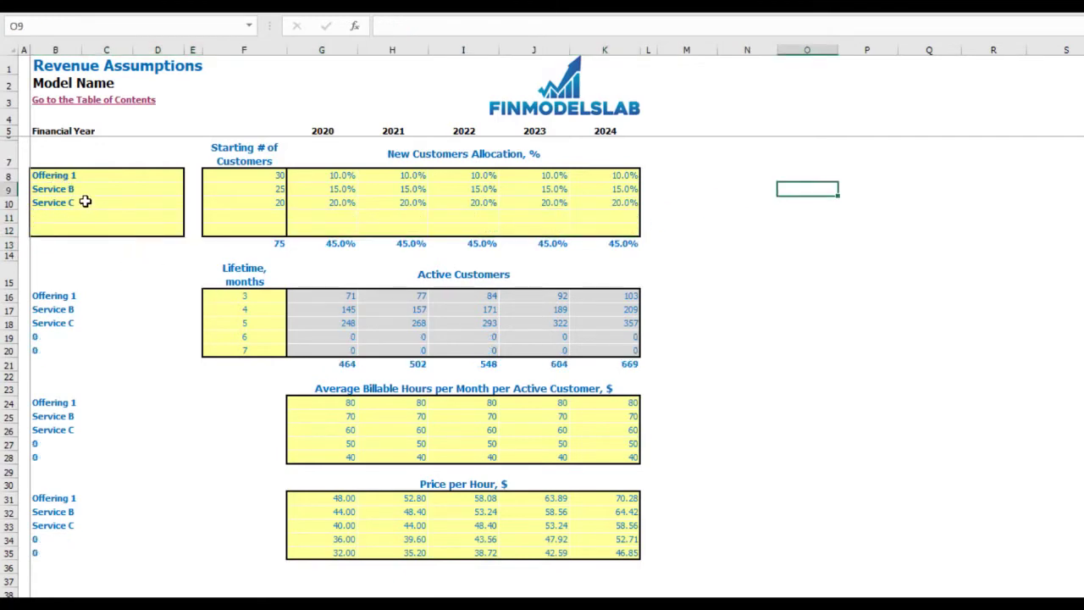
Step: Undo the clearing of the Service D and Service E rows and the renaming of Service A
{"action": "key", "text": "ctrl+z"}
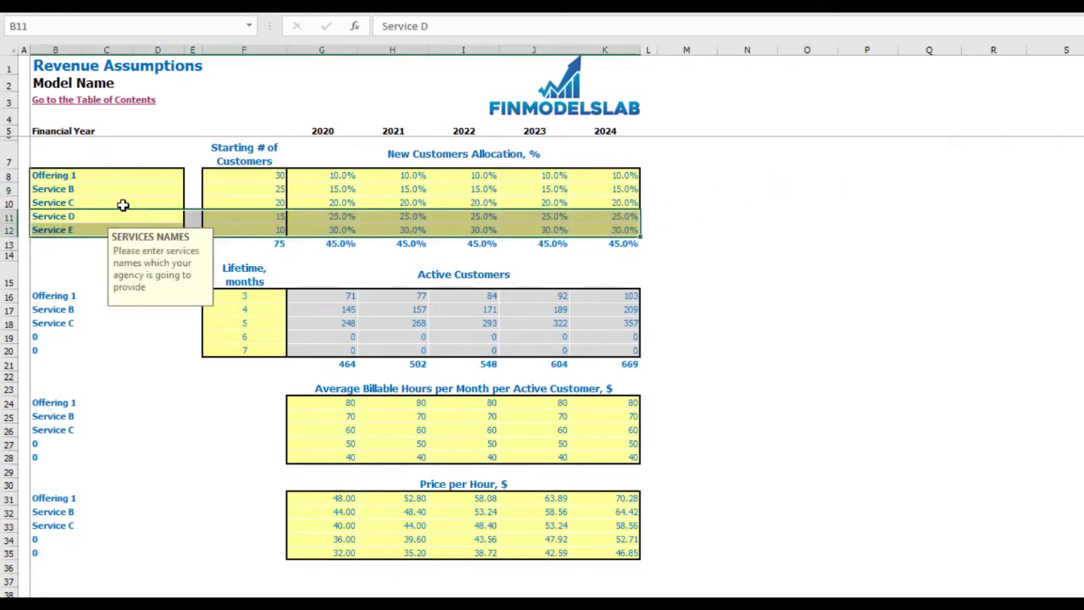
{"action": "key", "text": "ctrl+z"}
{"action": "left_click", "coordinate": [727, 249]}
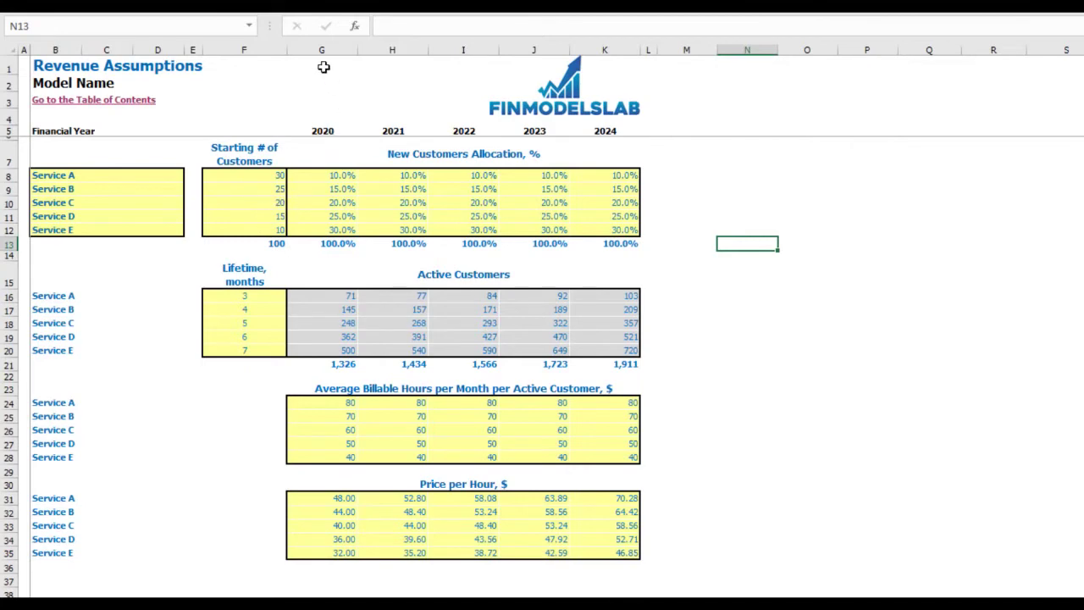
Step: Set the starting number of customers to 50 for Service A and 60 for Service B
{"action": "left_click", "coordinate": [251, 181]}
{"action": "key", "text": "Down"}
{"action": "key", "text": "Down"}
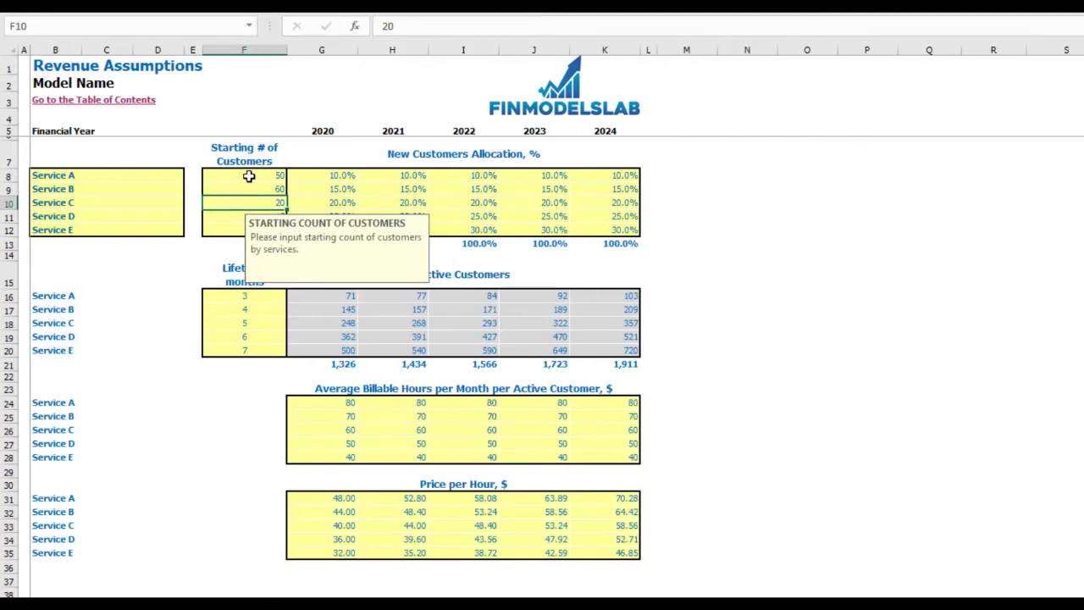
Step: Clear the starting number of customers for all five services and inspect the total cell below them
{"action": "left_click_drag", "start_coordinate": [245, 176], "coordinate": [229, 230]}
{"action": "key", "text": "Delete"}
{"action": "left_click", "coordinate": [931, 188]}
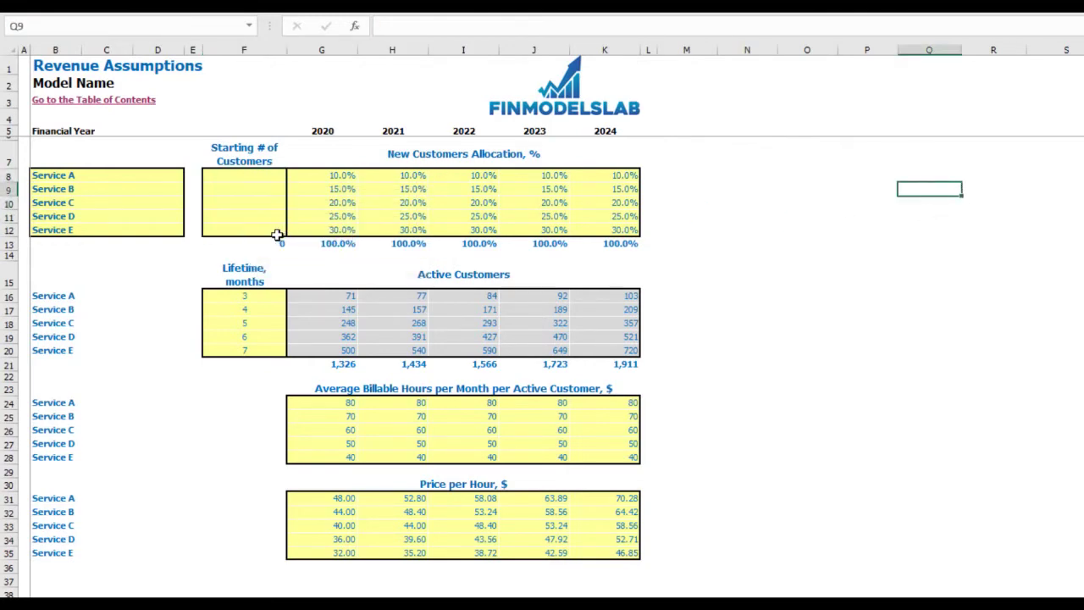
{"action": "left_click", "coordinate": [274, 240]}
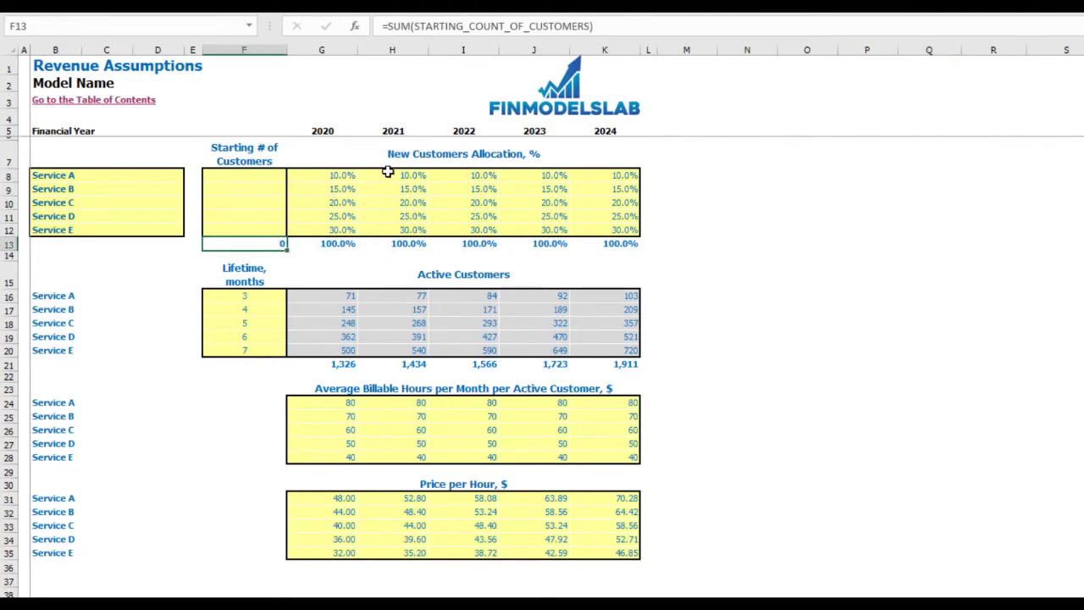
Step: Set Service A's new customers allocation to 15% for 2021 and 20% for 2022, and check the yearly totals
{"action": "left_click_drag", "start_coordinate": [345, 174], "coordinate": [628, 230]}
{"action": "left_click", "coordinate": [799, 202]}
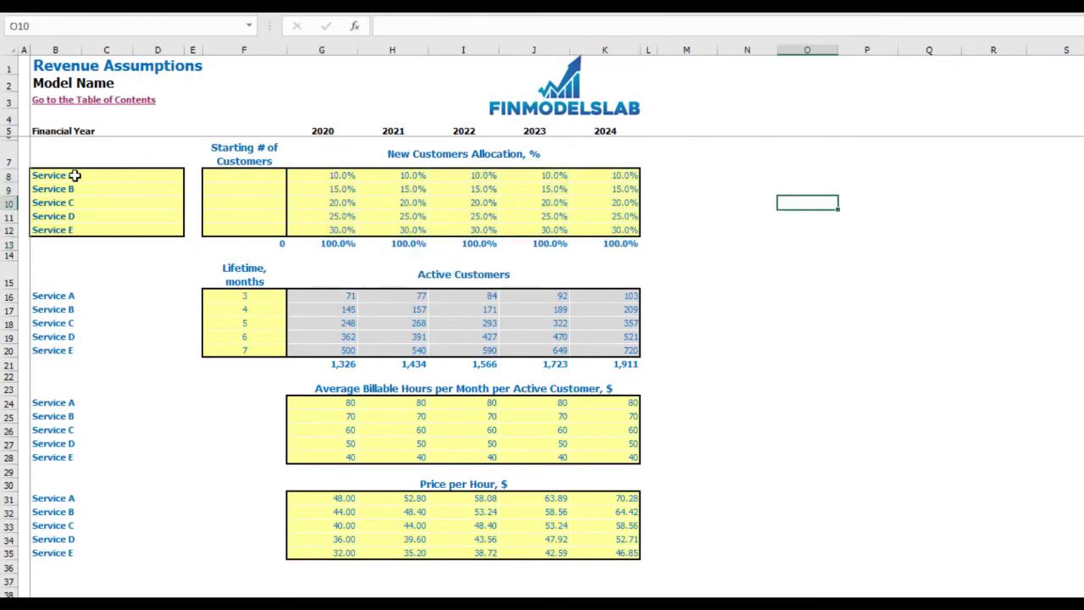
{"action": "left_click", "coordinate": [362, 175]}
{"action": "key", "text": "Left"}
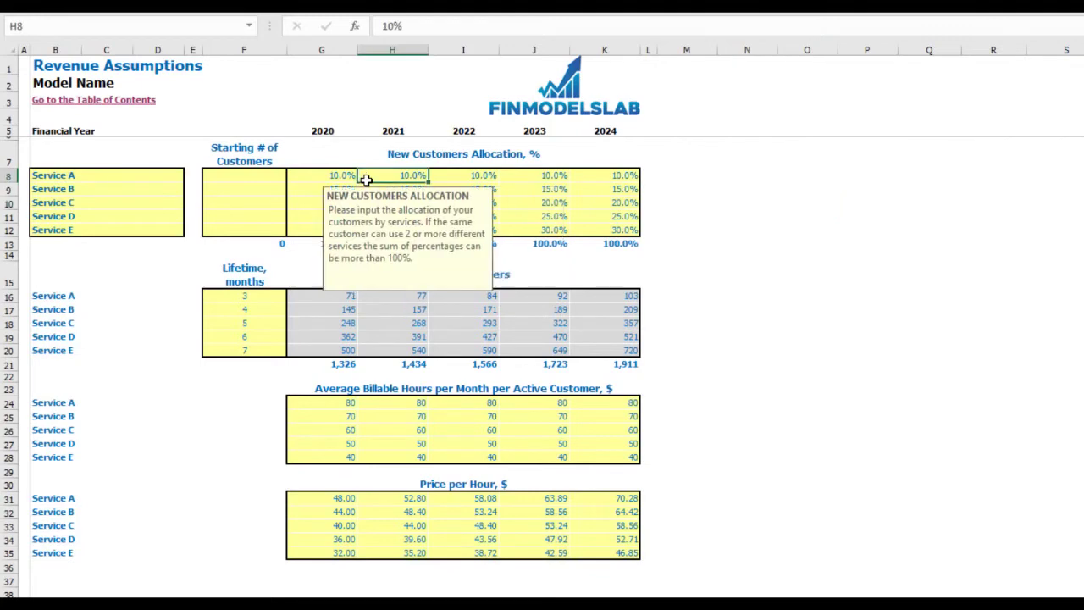
{"action": "key", "text": "Right"}
{"action": "type", "text": "15"}
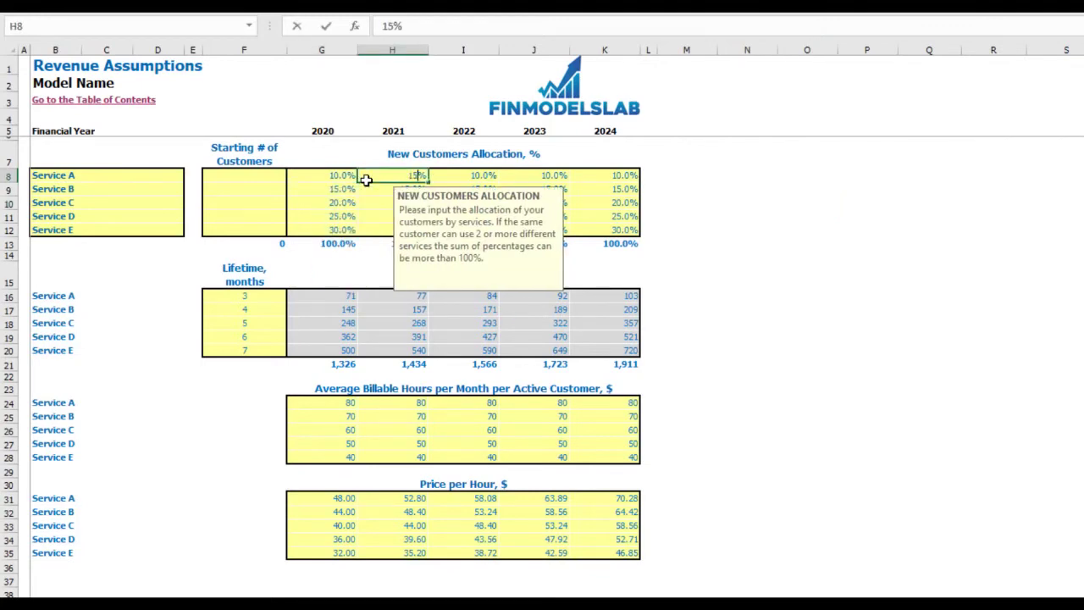
{"action": "key", "text": "Tab"}
{"action": "type", "text": "20"}
{"action": "key", "text": "Return"}
{"action": "left_click", "coordinate": [749, 229]}
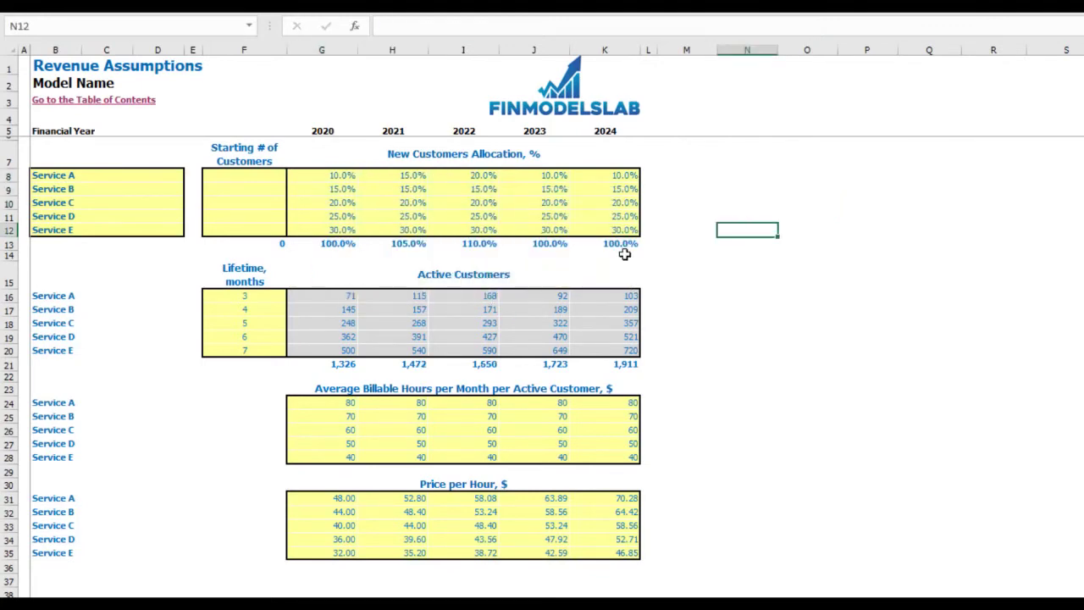
{"action": "left_click_drag", "start_coordinate": [327, 243], "coordinate": [625, 245]}
{"action": "left_click", "coordinate": [767, 225]}
Step: Set Service E's new customers allocation to 25% for 2021 and 20% for 2022, and recheck the yearly totals
{"action": "left_click", "coordinate": [419, 232]}
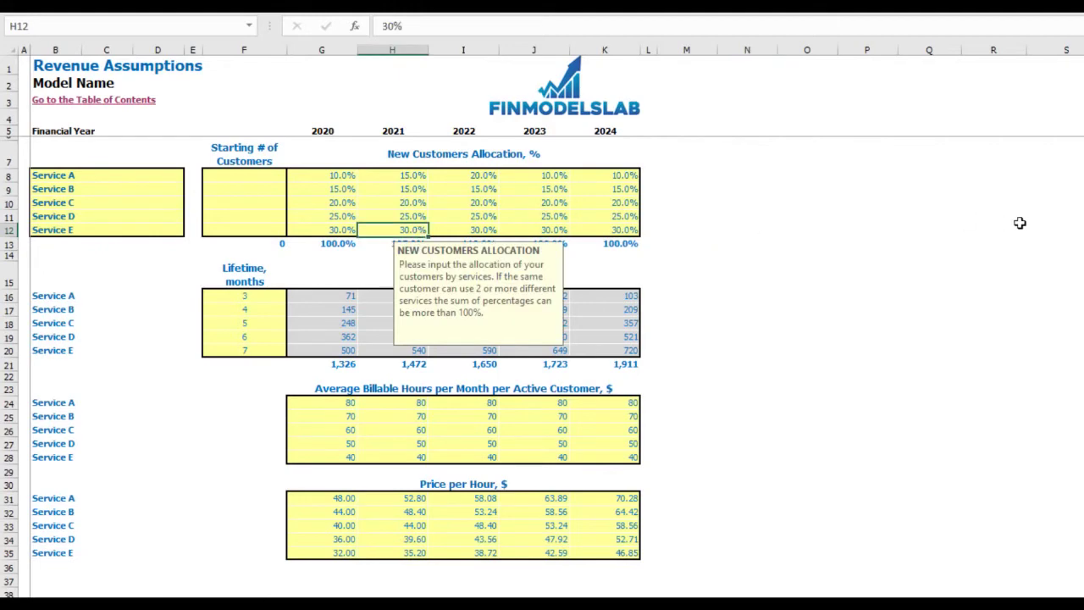
{"action": "type", "text": "25"}
{"action": "key", "text": "Tab"}
{"action": "type", "text": "20"}
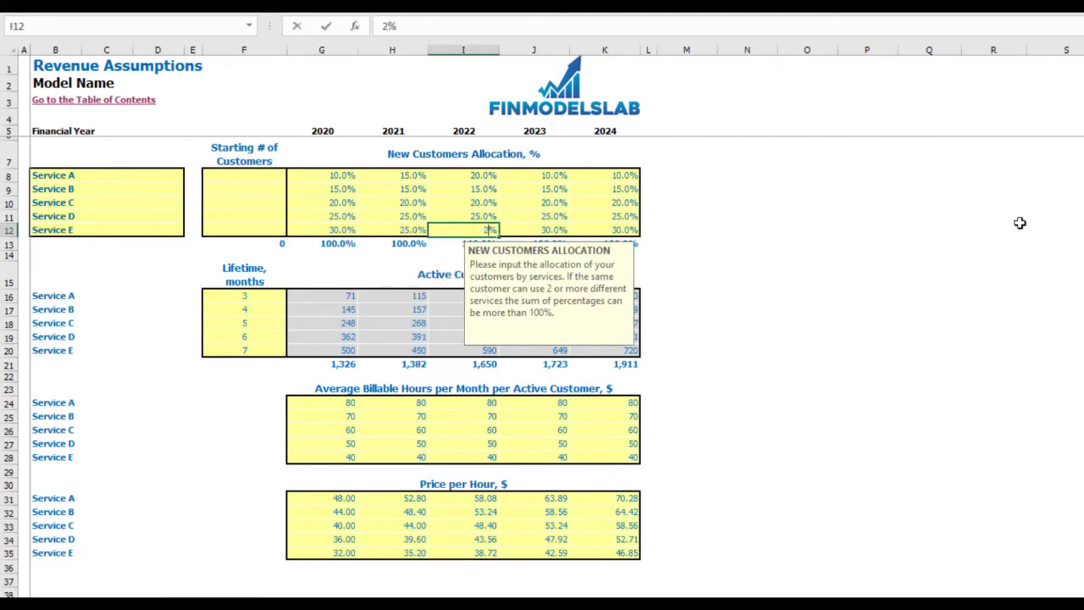
{"action": "key", "text": "Return"}
{"action": "left_click", "coordinate": [1020, 223]}
{"action": "left_click_drag", "start_coordinate": [327, 244], "coordinate": [603, 244]}
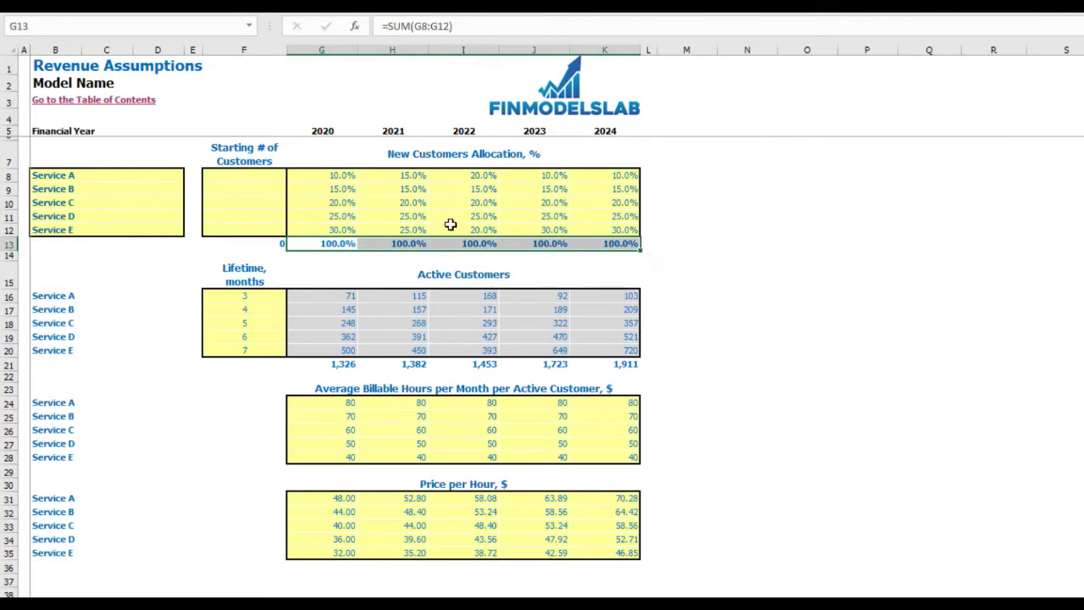
{"action": "left_click", "coordinate": [737, 229]}
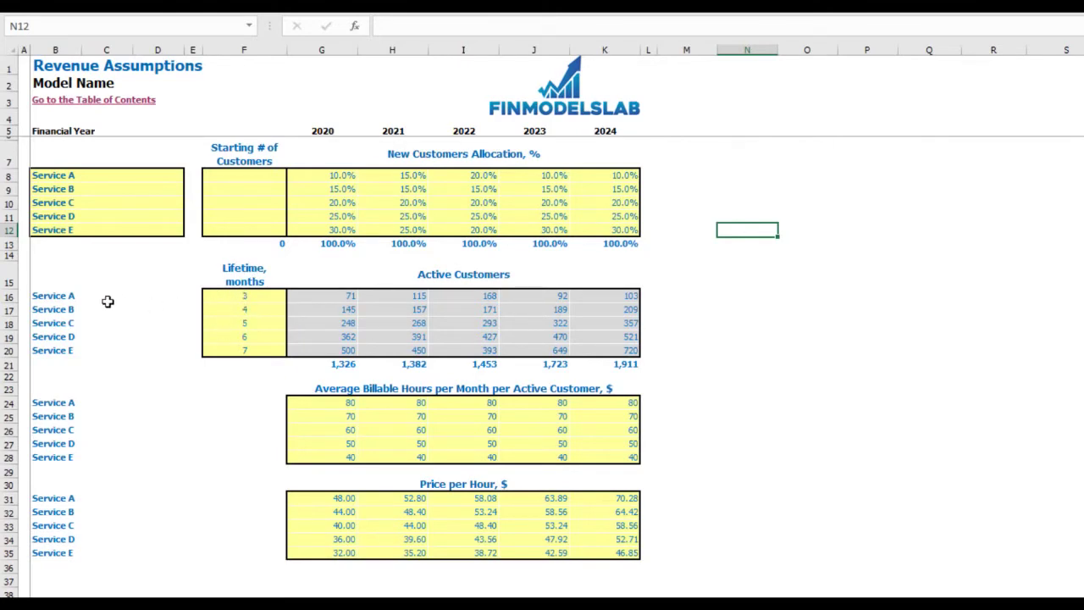
Step: Set the customer lifetimes of Services A to E to 5, 6, 10, 12 and 15 months, and inspect the active customers block
{"action": "left_click", "coordinate": [218, 293]}
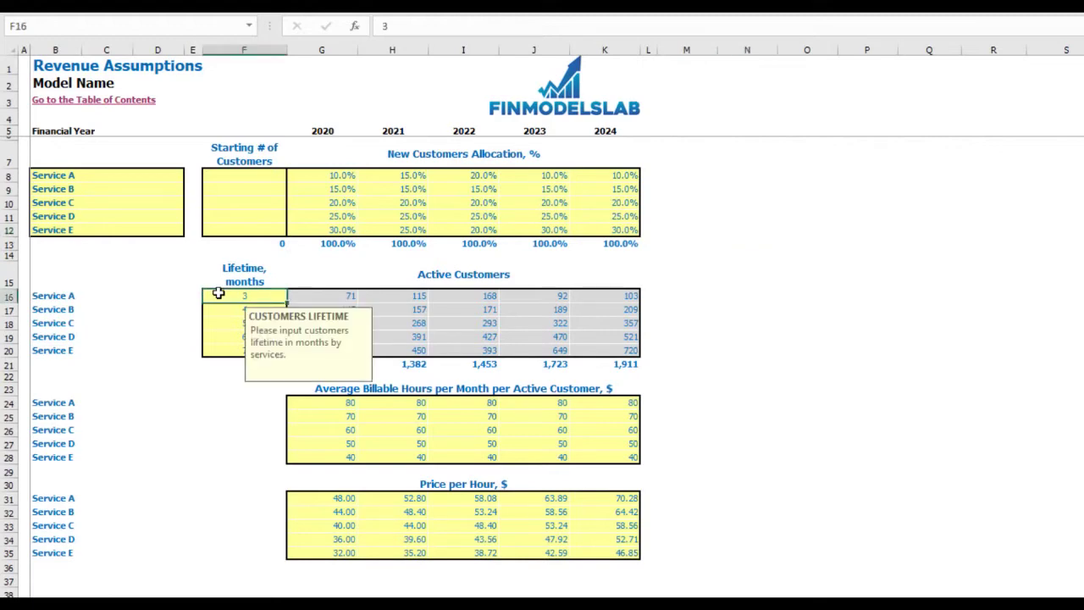
{"action": "type", "text": "5"}
{"action": "key", "text": "Return"}
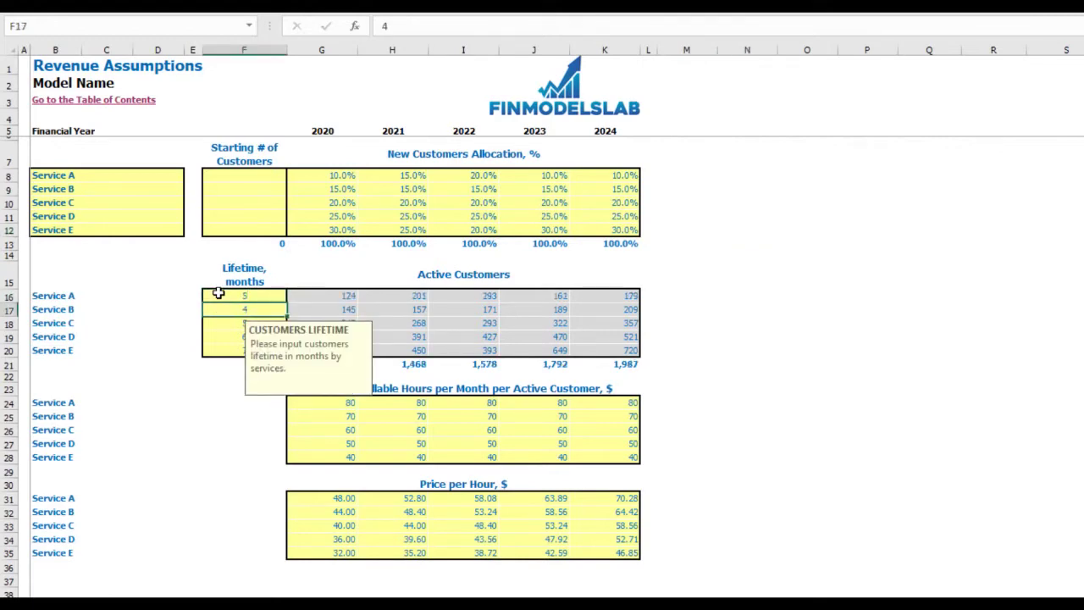
{"action": "type", "text": "6"}
{"action": "key", "text": "Return"}
{"action": "type", "text": "10"}
{"action": "key", "text": "Return"}
{"action": "type", "text": "12"}
{"action": "key", "text": "Return"}
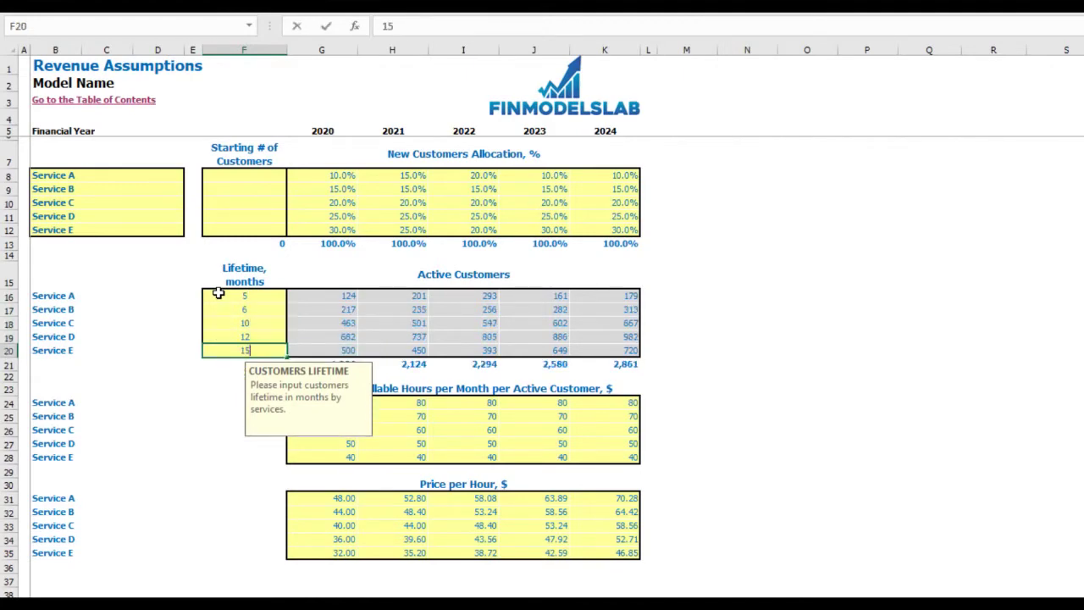
{"action": "type", "text": "15"}
{"action": "key", "text": "Return"}
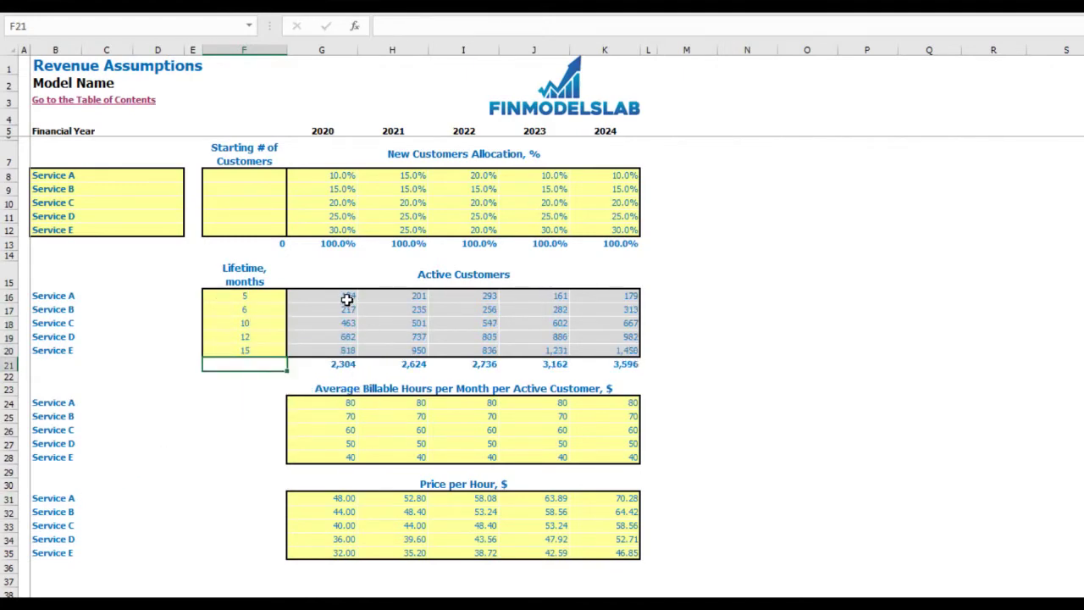
{"action": "left_click_drag", "start_coordinate": [346, 297], "coordinate": [630, 354]}
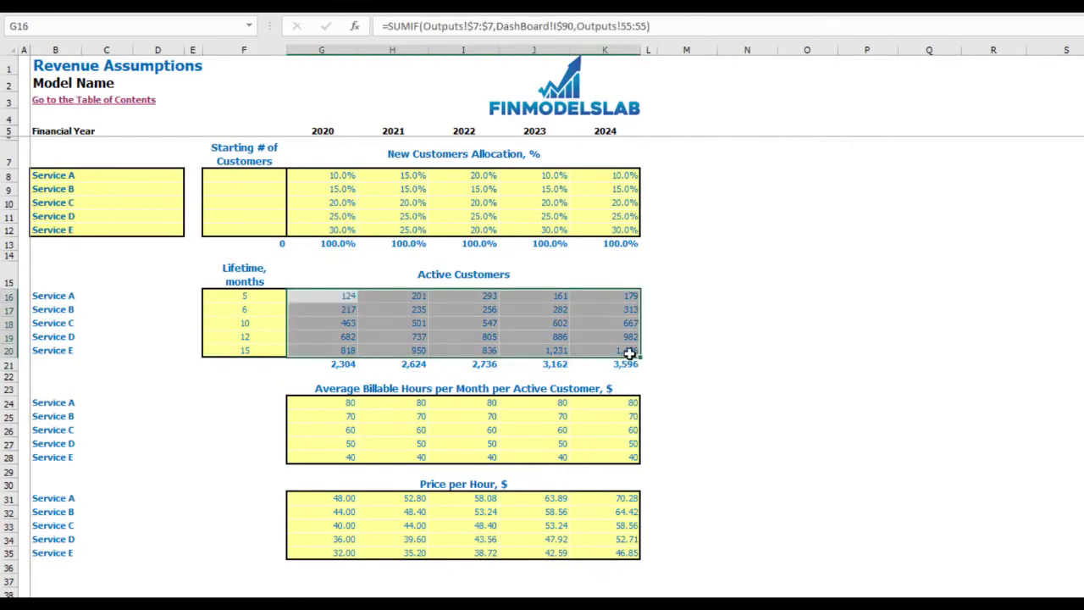
Step: Set Service A's customer lifetime to 8 months and inspect the yearly totals of active customers
{"action": "left_click", "coordinate": [266, 297]}
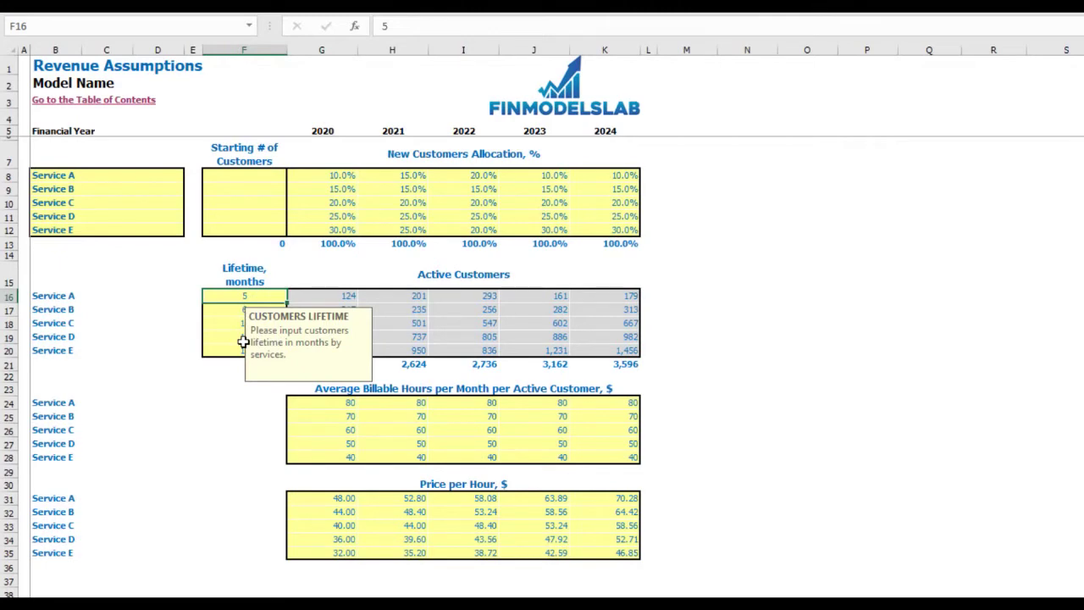
{"action": "type", "text": "8"}
{"action": "key", "text": "Return"}
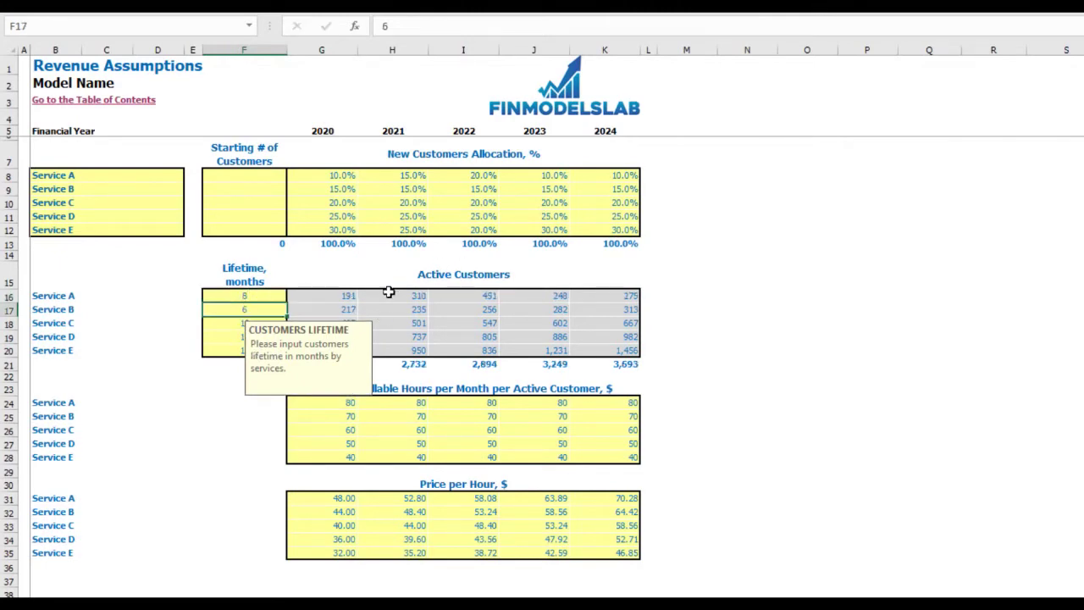
{"action": "left_click", "coordinate": [699, 275]}
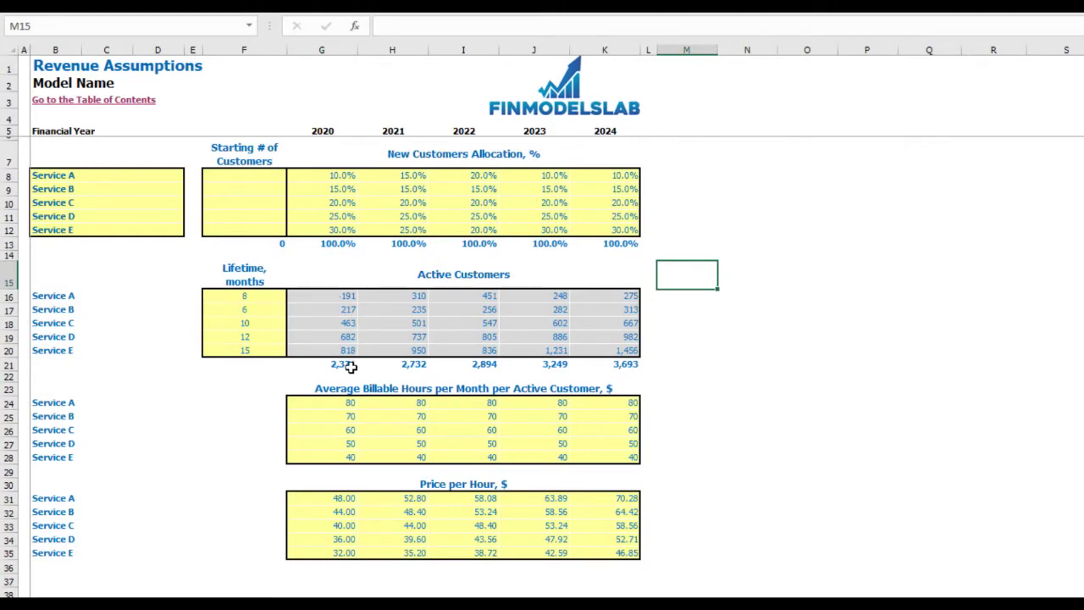
{"action": "left_click_drag", "start_coordinate": [342, 366], "coordinate": [616, 365]}
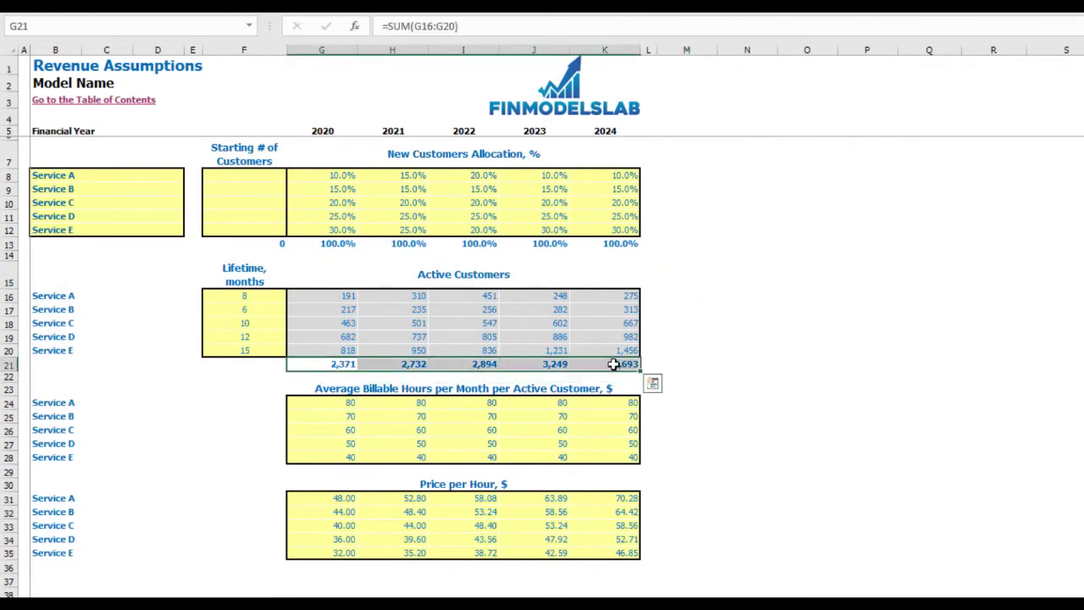
{"action": "left_click", "coordinate": [753, 343]}
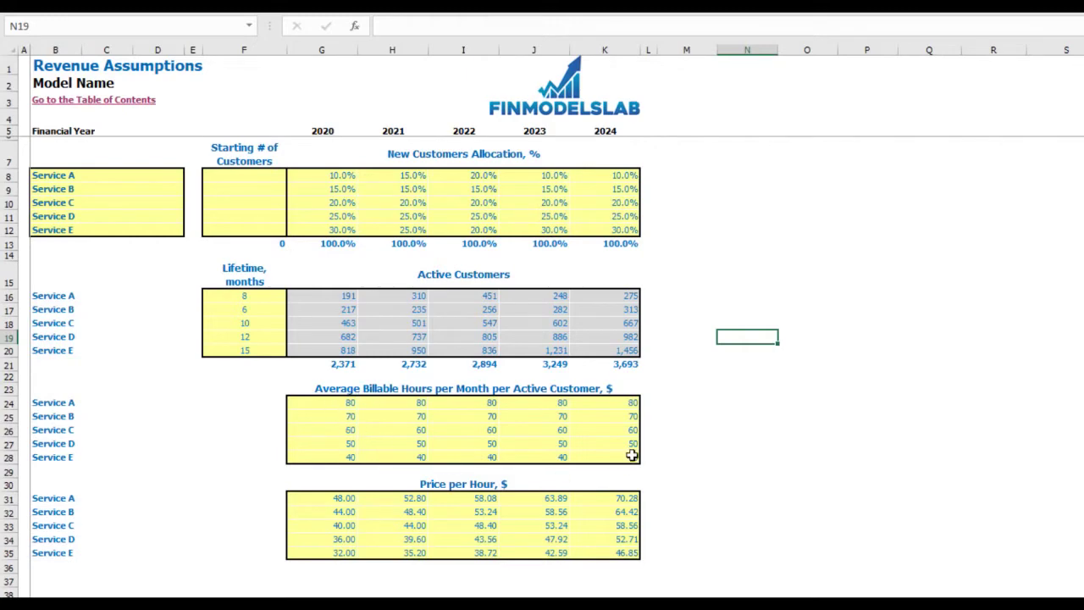
Step: Set Service A's average billable hours per month to 100, 110, 120, 130 and 140 for 2020 through 2024
{"action": "left_click_drag", "start_coordinate": [47, 403], "coordinate": [174, 450]}
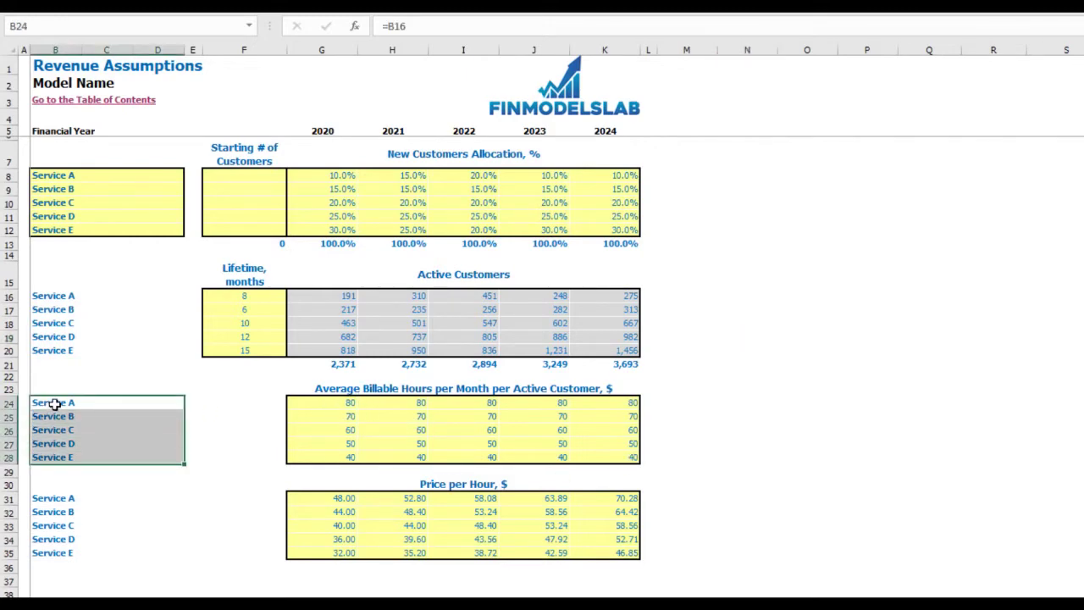
{"action": "left_click", "coordinate": [315, 406]}
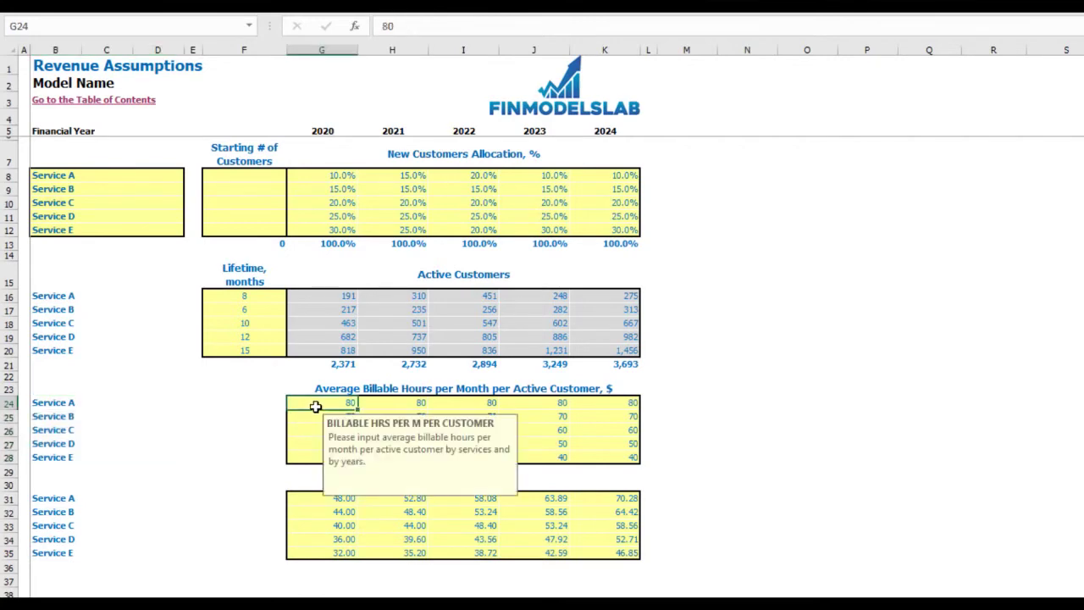
{"action": "type", "text": "100"}
{"action": "key", "text": "Tab"}
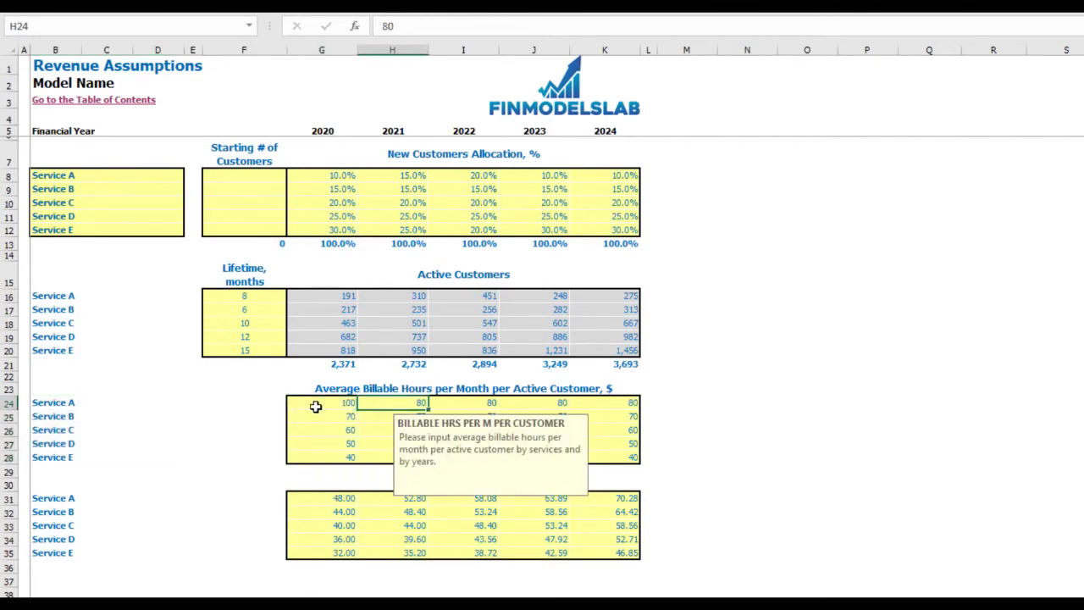
{"action": "type", "text": "110"}
{"action": "key", "text": "Tab"}
{"action": "type", "text": "120"}
{"action": "key", "text": "Tab"}
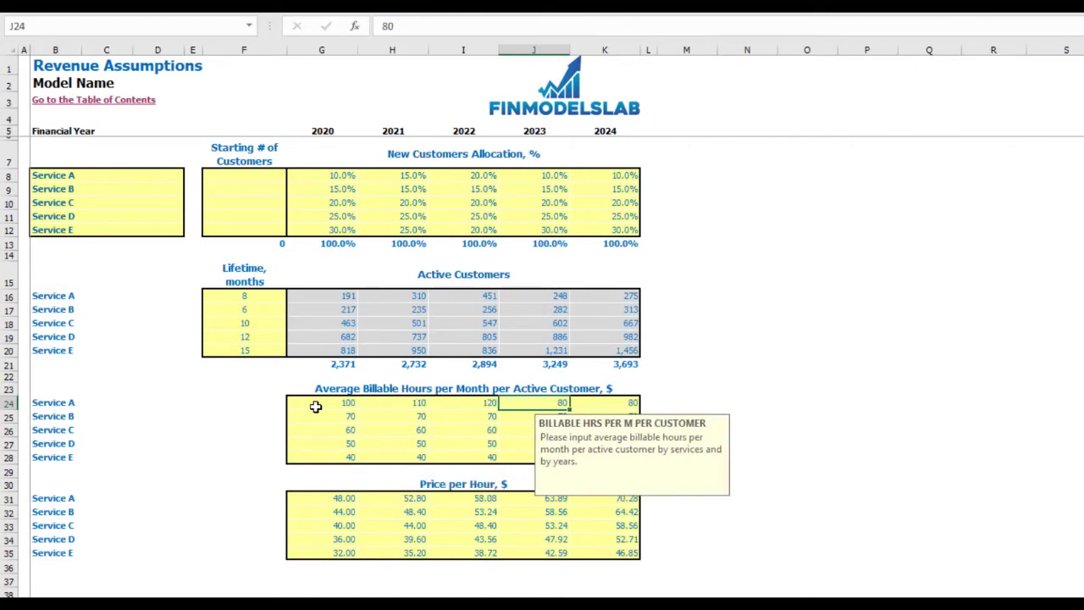
{"action": "type", "text": "130"}
{"action": "key", "text": "Tab"}
{"action": "type", "text": "1"}
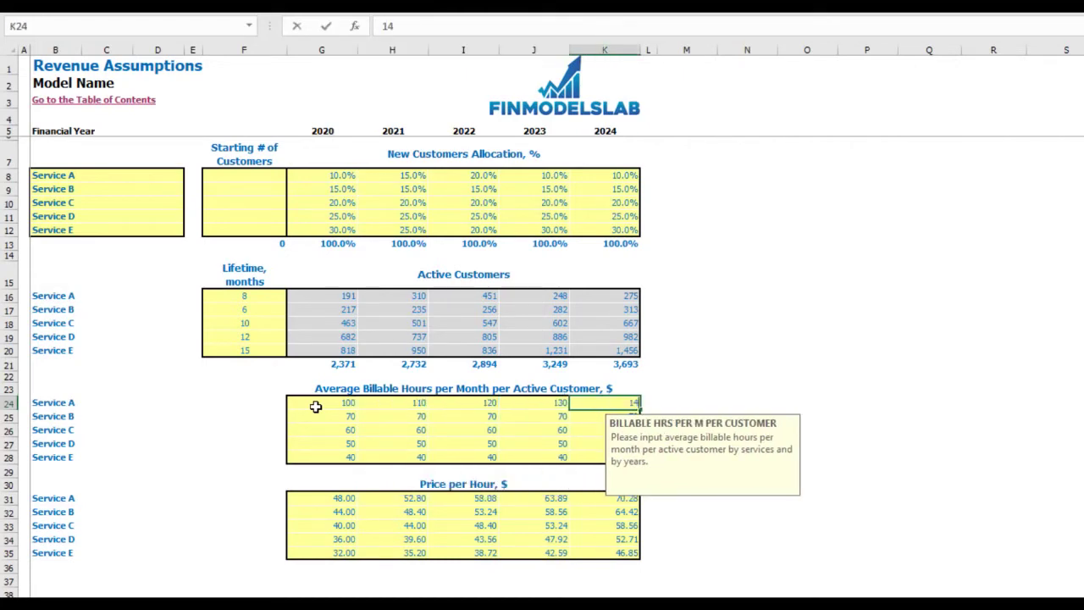
{"action": "type", "text": "40"}
{"action": "key", "text": "Return"}
{"action": "left_click", "coordinate": [738, 350]}
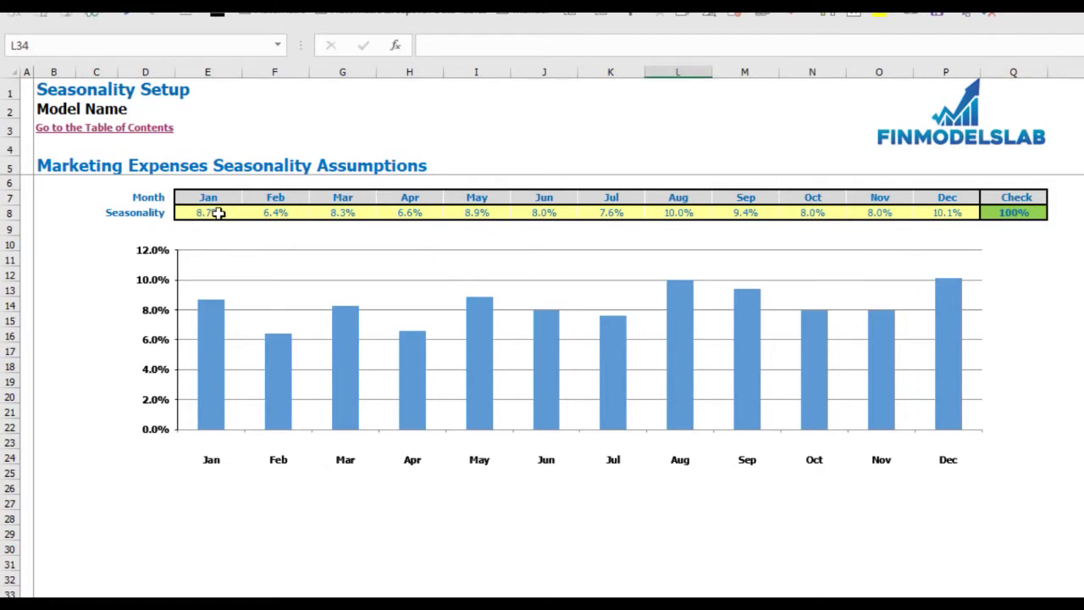
Step: Set the marketing expenses seasonality to 15% for January, 10% for February, 5% for March and 10% for April
{"action": "left_click", "coordinate": [218, 214]}
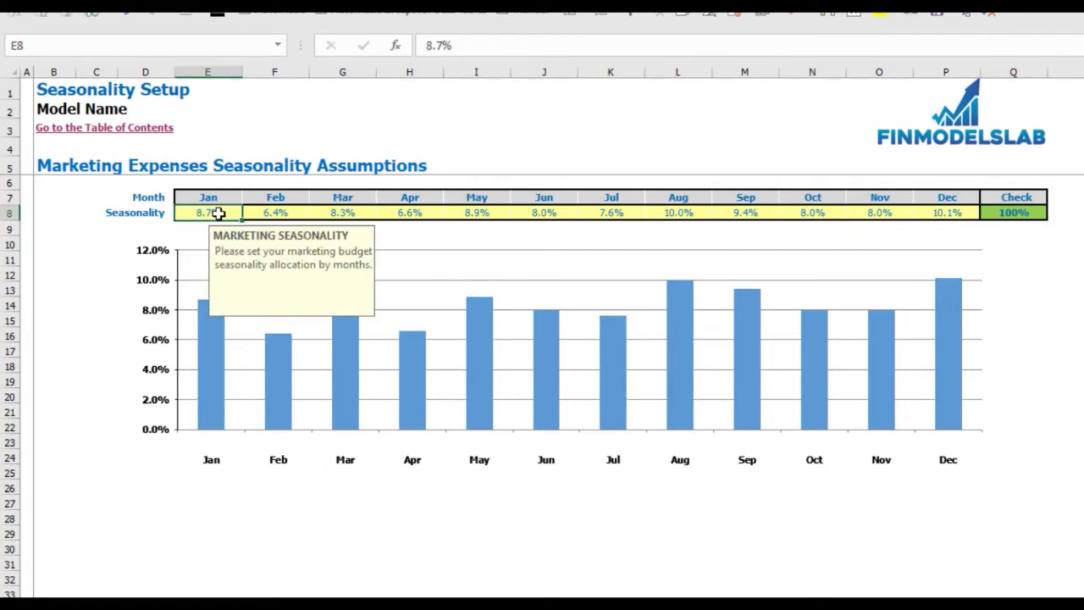
{"action": "type", "text": "15%"}
{"action": "key", "text": "Tab"}
{"action": "type", "text": "10%"}
{"action": "key", "text": "Tab"}
{"action": "type", "text": "5%"}
{"action": "key", "text": "Tab"}
{"action": "type", "text": "10%"}
{"action": "key", "text": "Tab"}
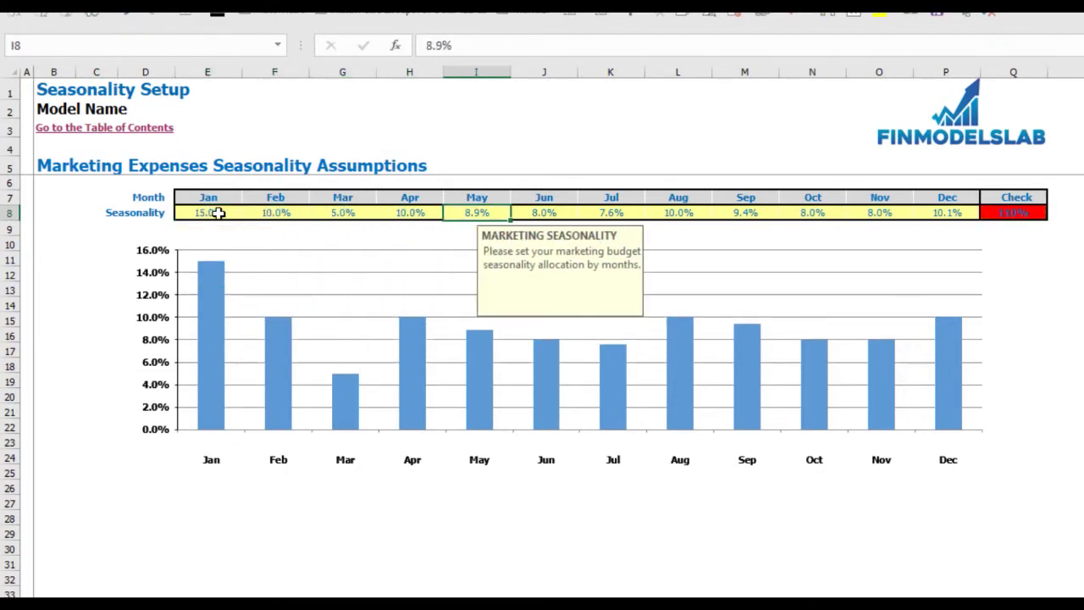
Step: Set the marketing expenses seasonality to 8% for May, 6% for June, 7% for July and 5% for August
{"action": "type", "text": "8%"}
{"action": "key", "text": "Tab"}
{"action": "type", "text": "6%"}
{"action": "key", "text": "Tab"}
{"action": "type", "text": "7%"}
{"action": "key", "text": "Tab"}
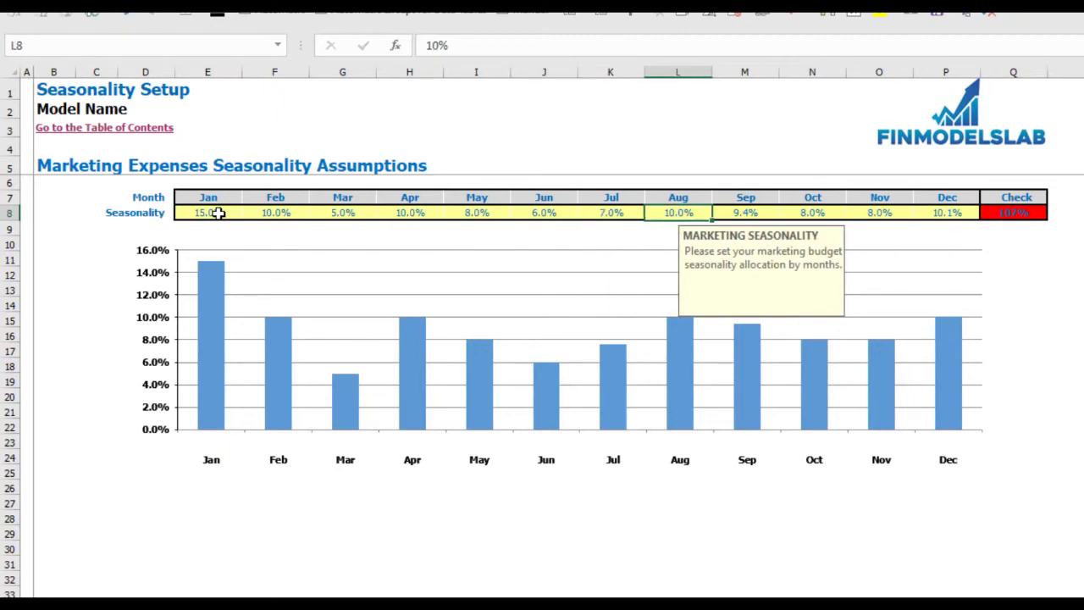
{"action": "type", "text": "5%"}
{"action": "key", "text": "Tab"}
Step: Set the marketing expenses seasonality to 10% for September, 15% for October, 5% for November and 5% for December
{"action": "type", "text": "10%"}
{"action": "key", "text": "Tab"}
{"action": "type", "text": "15%"}
{"action": "key", "text": "Tab"}
{"action": "type", "text": "5%"}
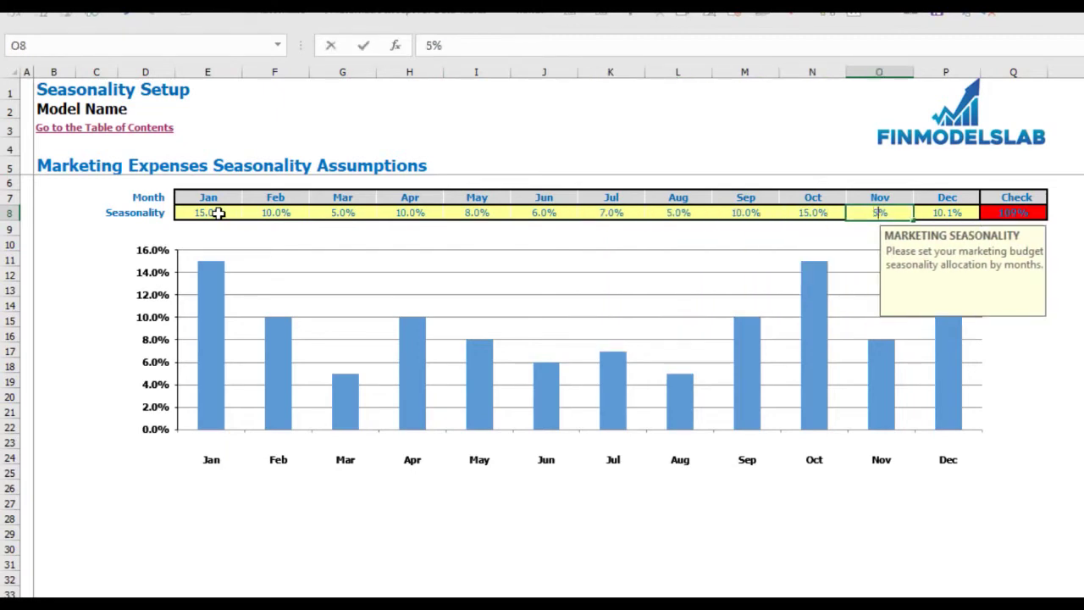
{"action": "key", "text": "Tab"}
{"action": "type", "text": "5%"}
{"action": "key", "text": "Return"}
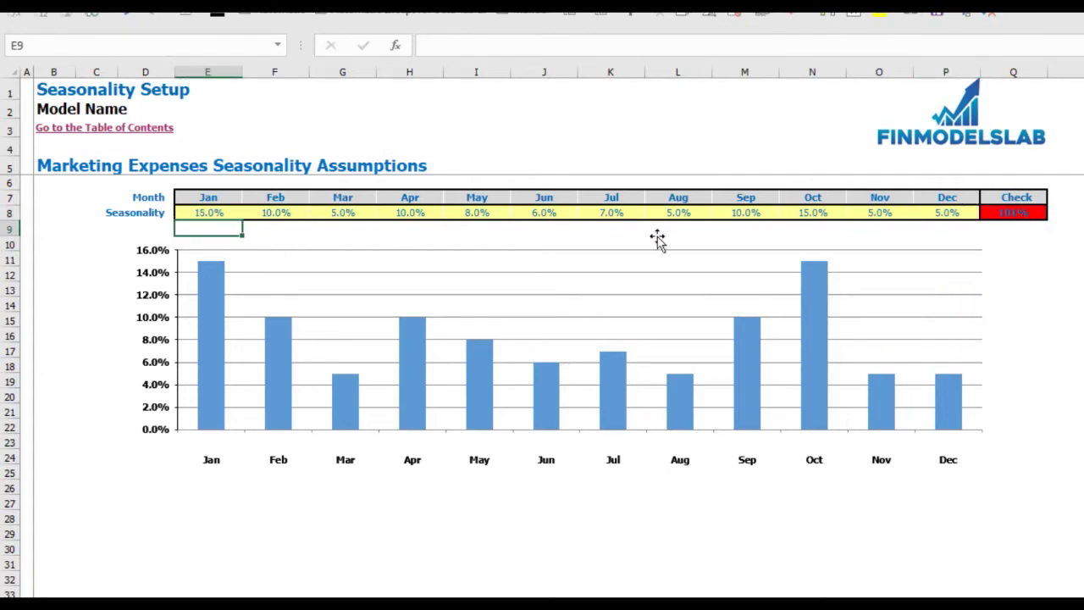
Step: Inspect the seasonality check cell, set October to 14% and inspect the check cell again
{"action": "left_click", "coordinate": [1033, 213]}
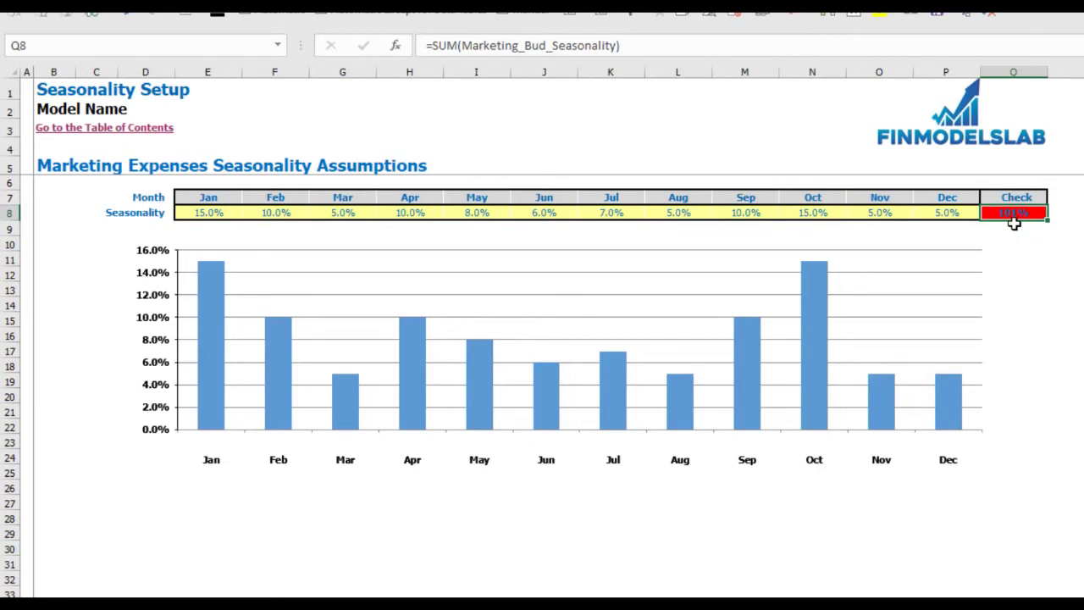
{"action": "left_click", "coordinate": [829, 212]}
{"action": "type", "text": "14"}
{"action": "key", "text": "Return"}
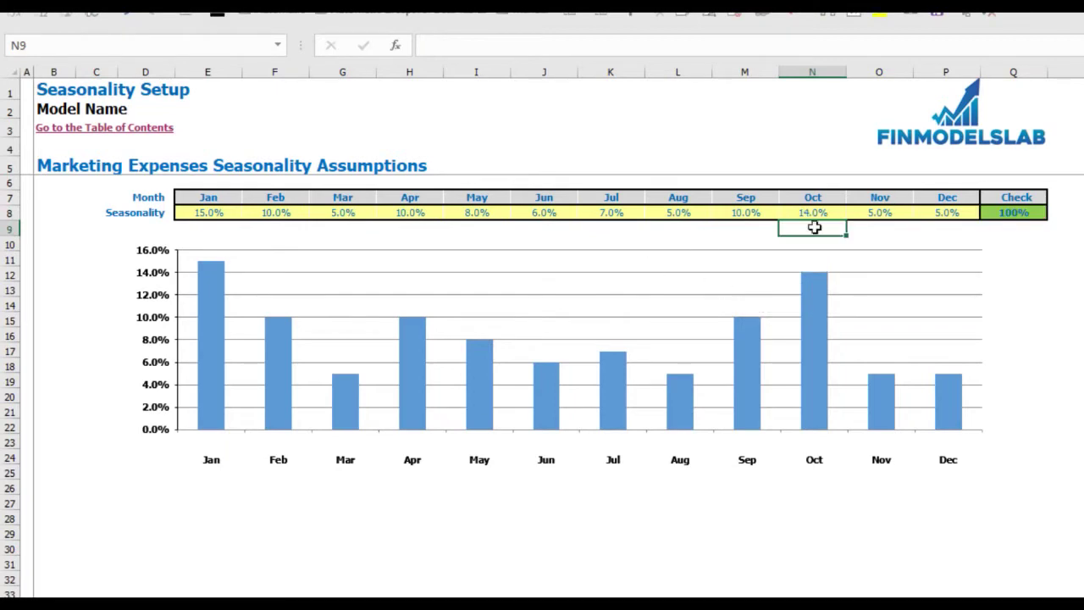
{"action": "left_click", "coordinate": [1035, 214]}
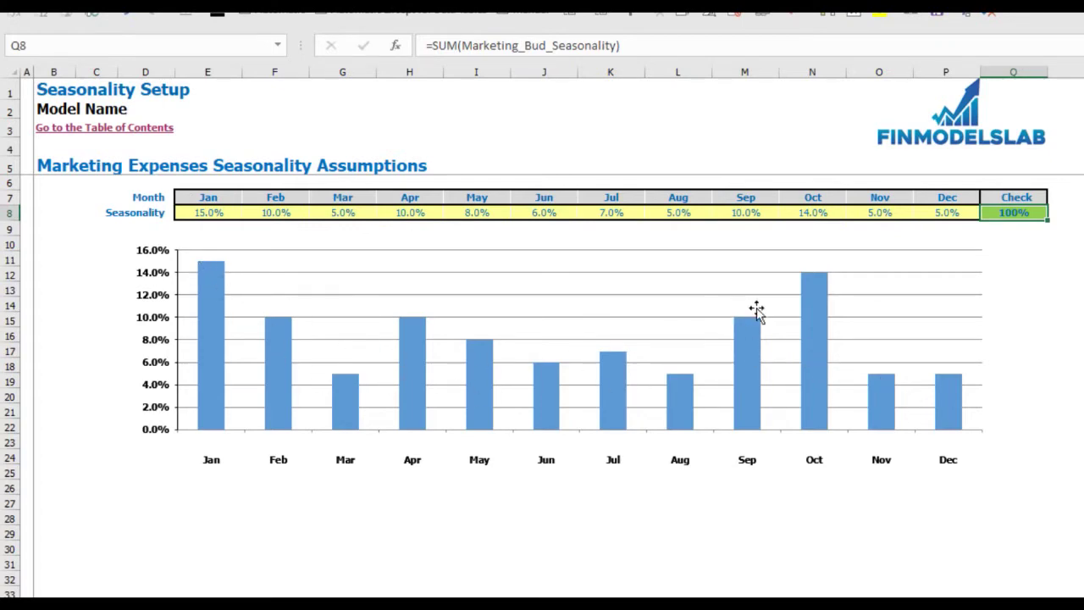
Step: Enter =1/12 as the January marketing seasonality and copy it to February through December
{"action": "left_click", "coordinate": [219, 212]}
{"action": "type", "text": "=1/12"}
{"action": "key", "text": "ctrl+Return"}
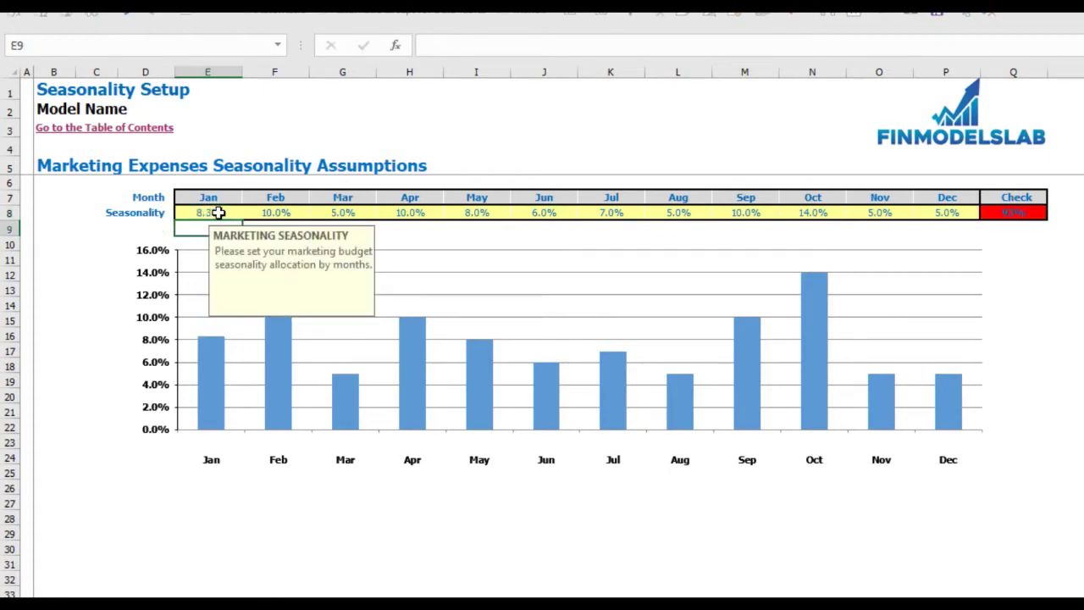
{"action": "key", "text": "ctrl+c"}
{"action": "key", "text": "Right"}
{"action": "key", "text": "ctrl+shift+Right"}
{"action": "key", "text": "ctrl+v"}
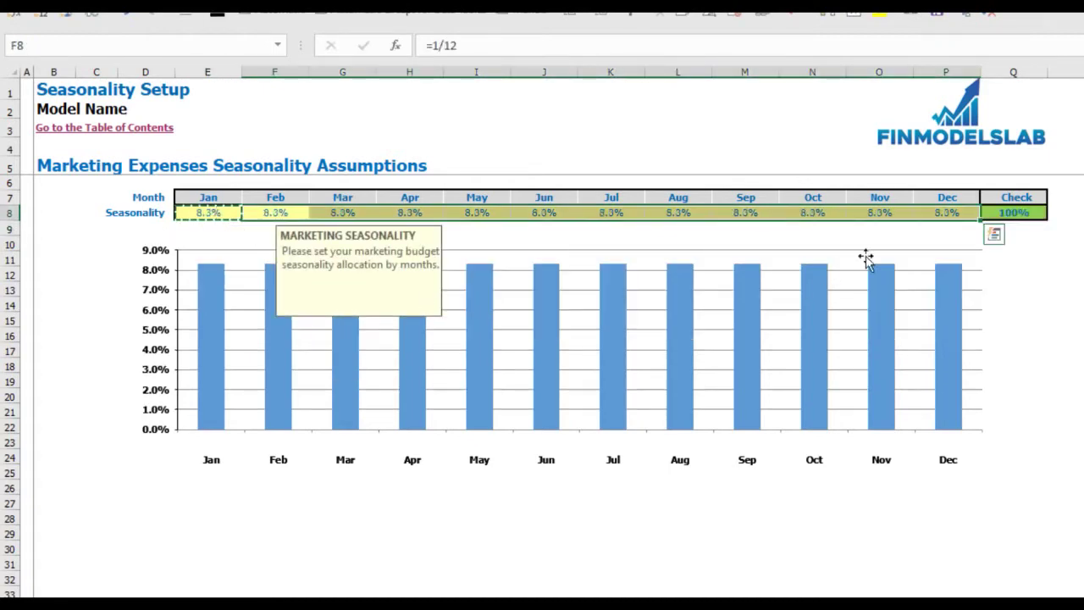
{"action": "left_click", "coordinate": [1066, 289]}
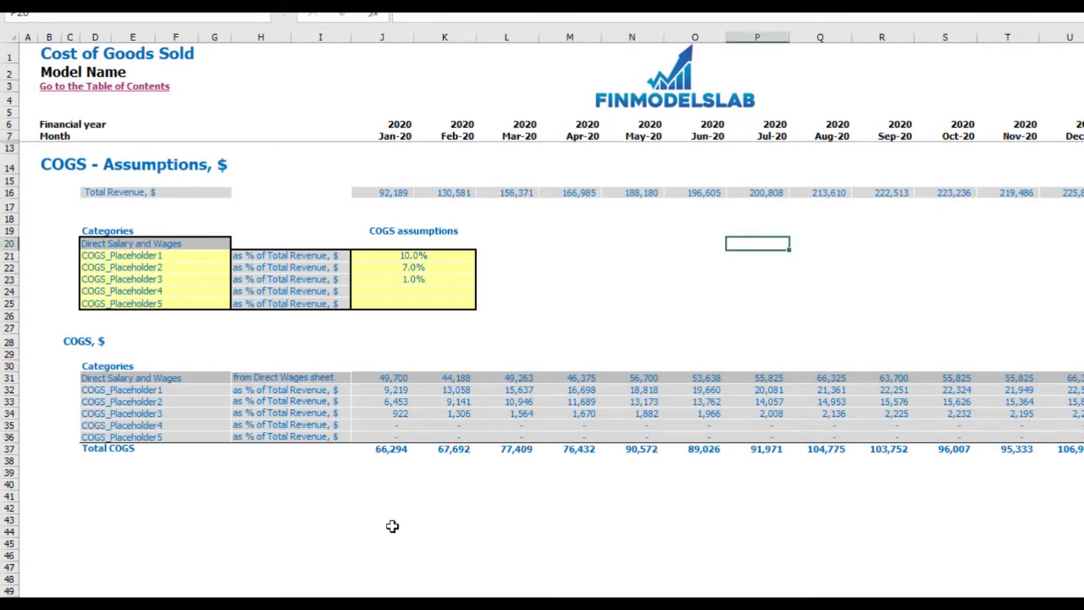
Step: Rename the first COGS category placeholder to Hosting
{"action": "left_click", "coordinate": [186, 264]}
{"action": "left_click_drag", "start_coordinate": [158, 255], "coordinate": [167, 303]}
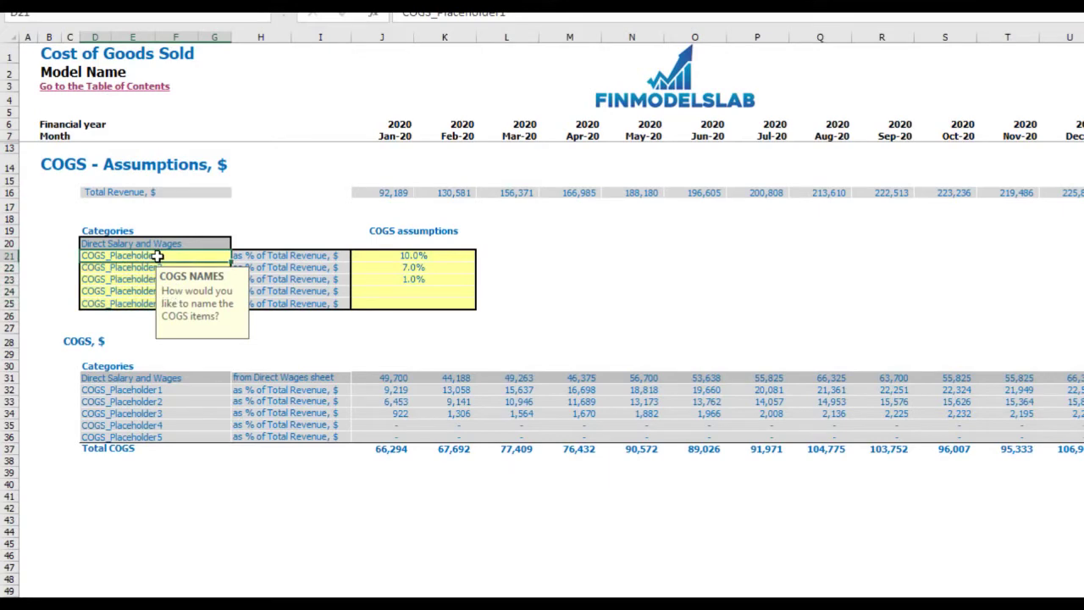
{"action": "type", "text": "Hosti"}
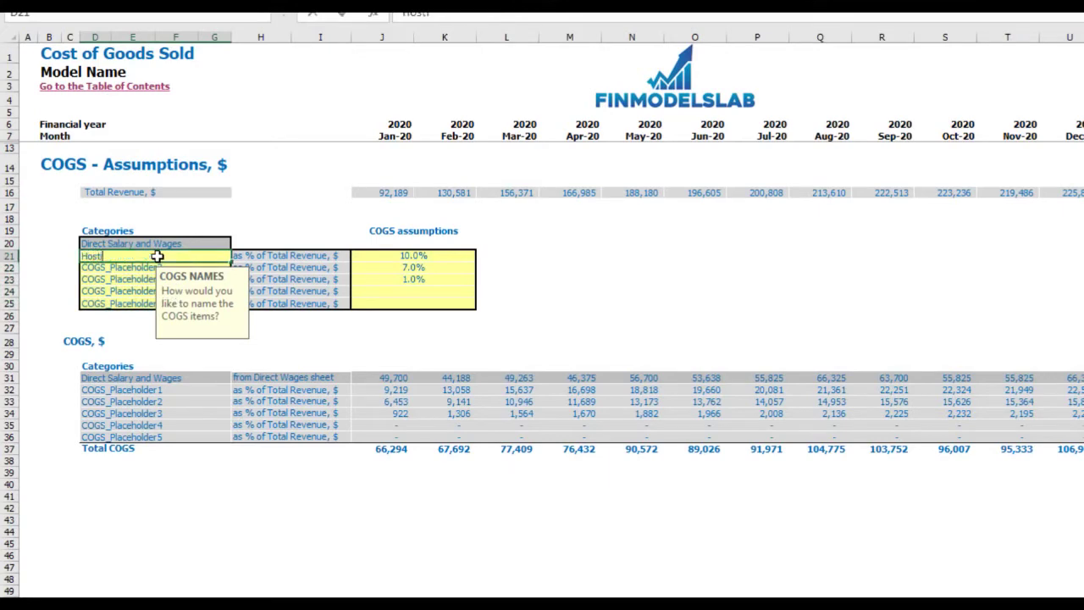
{"action": "type", "text": "ng"}
{"action": "key", "text": "Return"}
{"action": "left_click", "coordinate": [592, 290]}
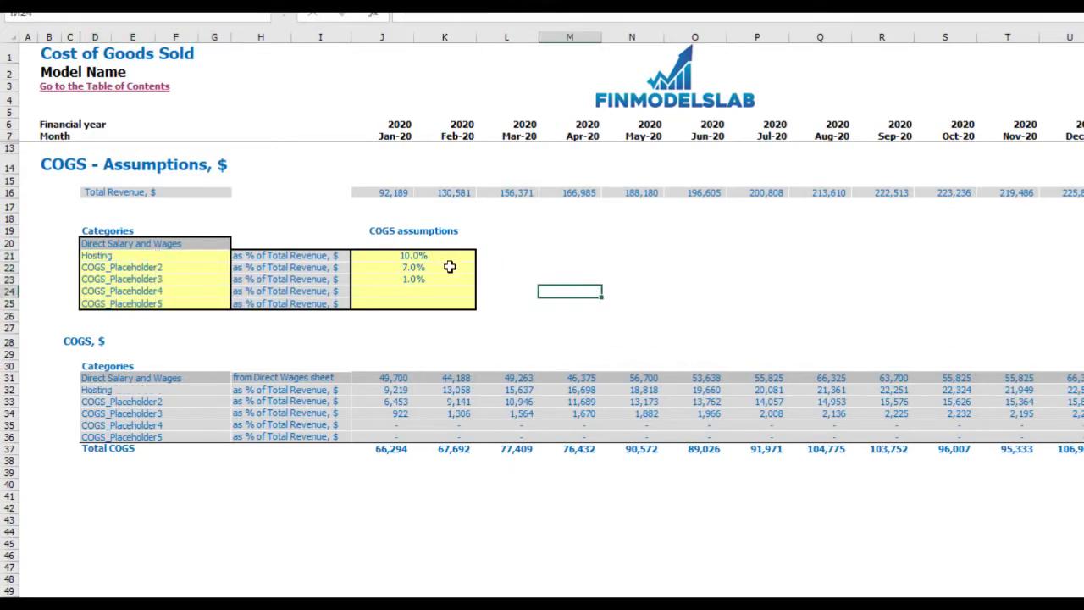
Step: Set the Hosting COGS assumption to 15% of total revenue
{"action": "left_click", "coordinate": [438, 259]}
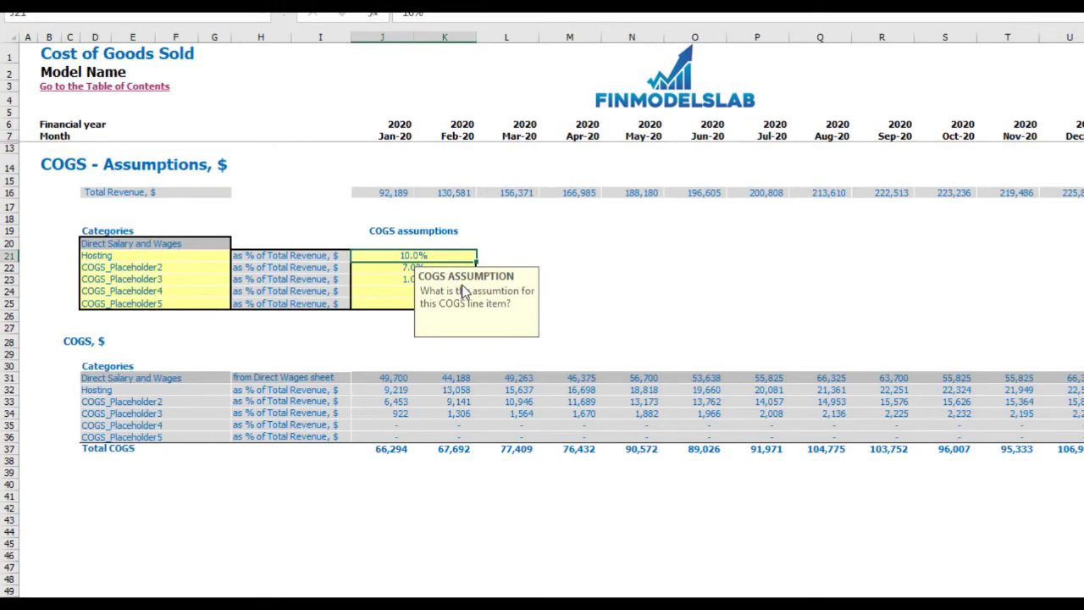
{"action": "type", "text": "15"}
{"action": "key", "text": "Return"}
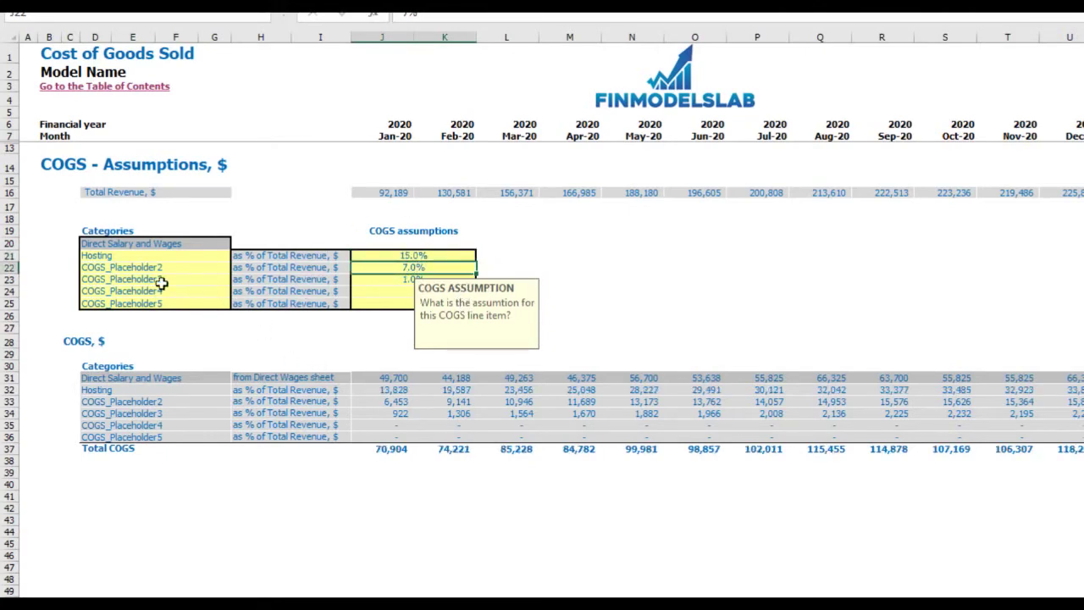
Step: Review the total revenue row and COGS assumptions, then expand the Total COGS breakdown in the income statement
{"action": "left_click", "coordinate": [10, 193]}
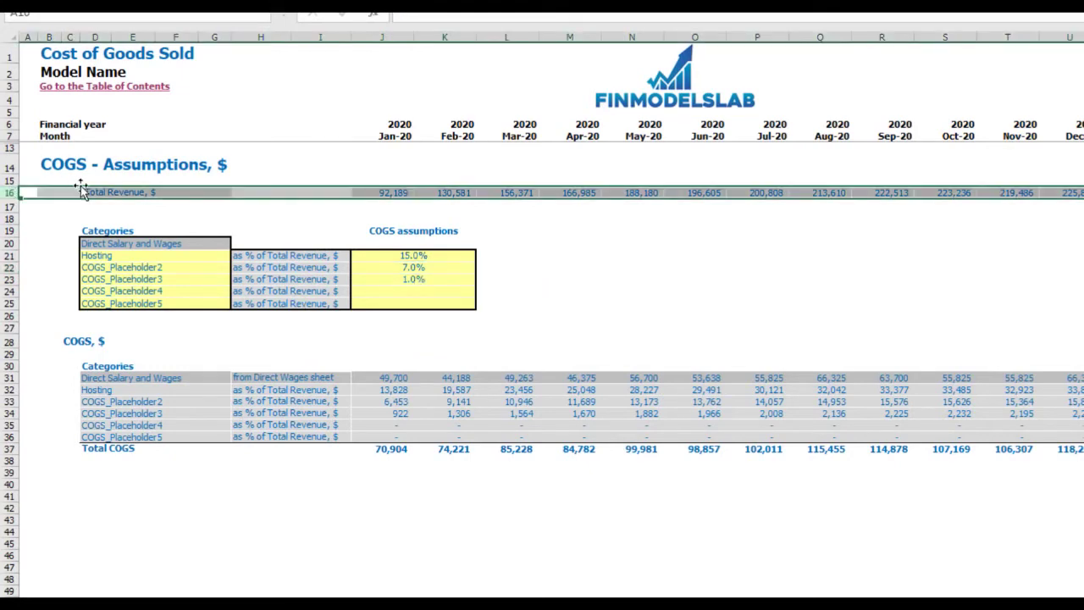
{"action": "left_click", "coordinate": [401, 222]}
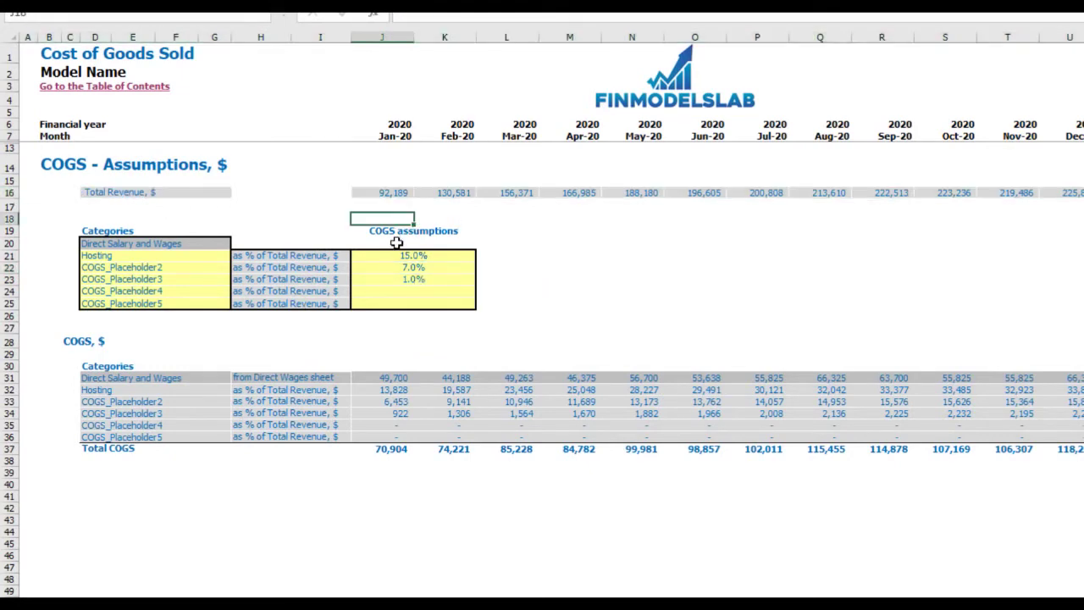
{"action": "left_click_drag", "start_coordinate": [399, 256], "coordinate": [419, 303]}
{"action": "left_click", "coordinate": [533, 222]}
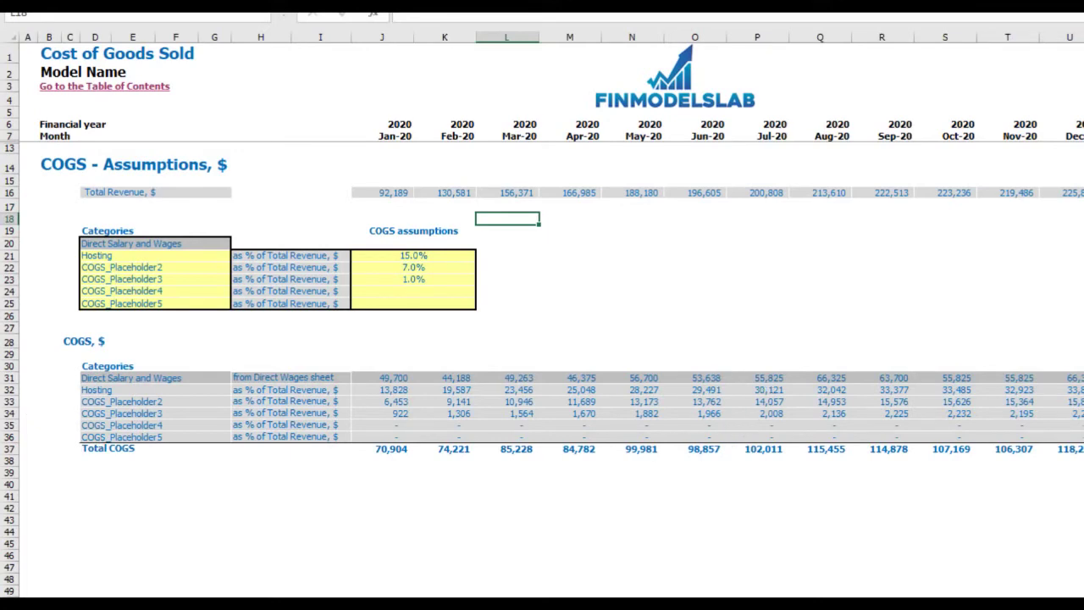
{"action": "left_click", "coordinate": [288, 603]}
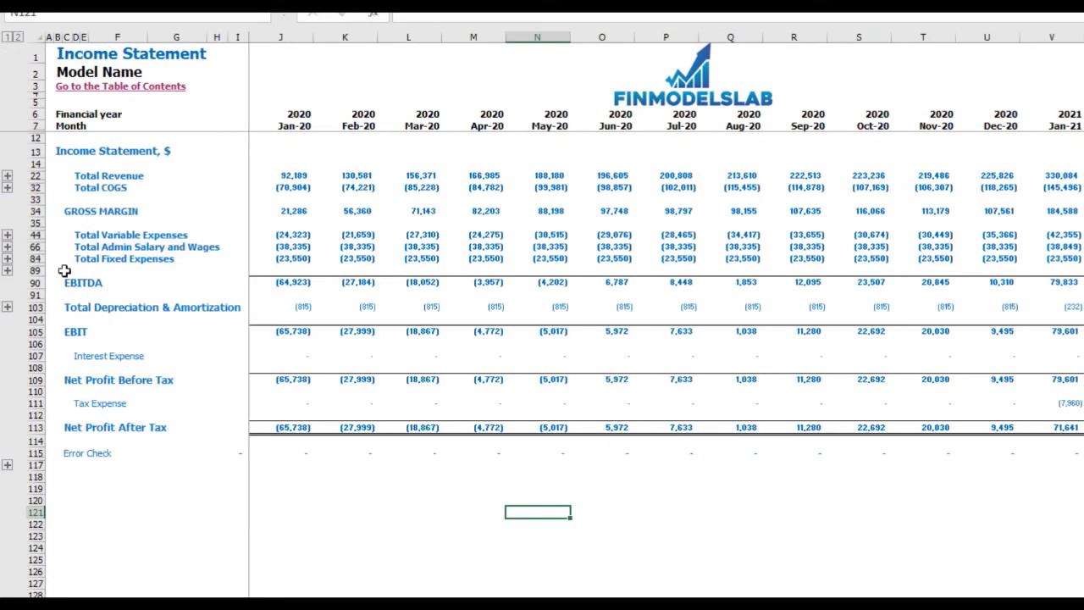
{"action": "left_click", "coordinate": [8, 188]}
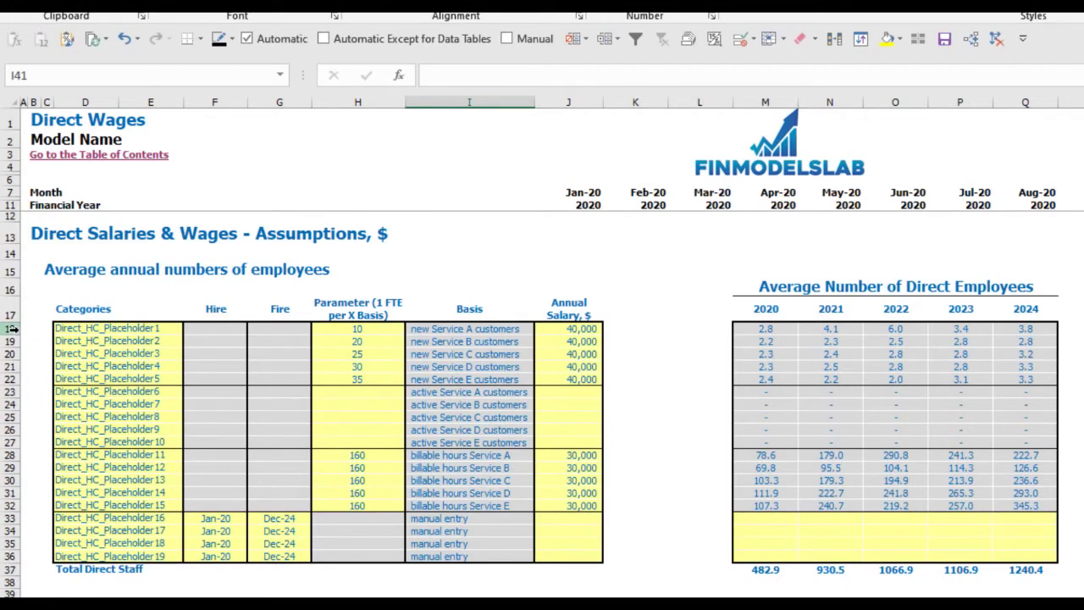
Step: Name the first two direct staff positions AE and SDR on the Direct Wages sheet
{"action": "left_click_drag", "start_coordinate": [10, 330], "coordinate": [10, 380]}
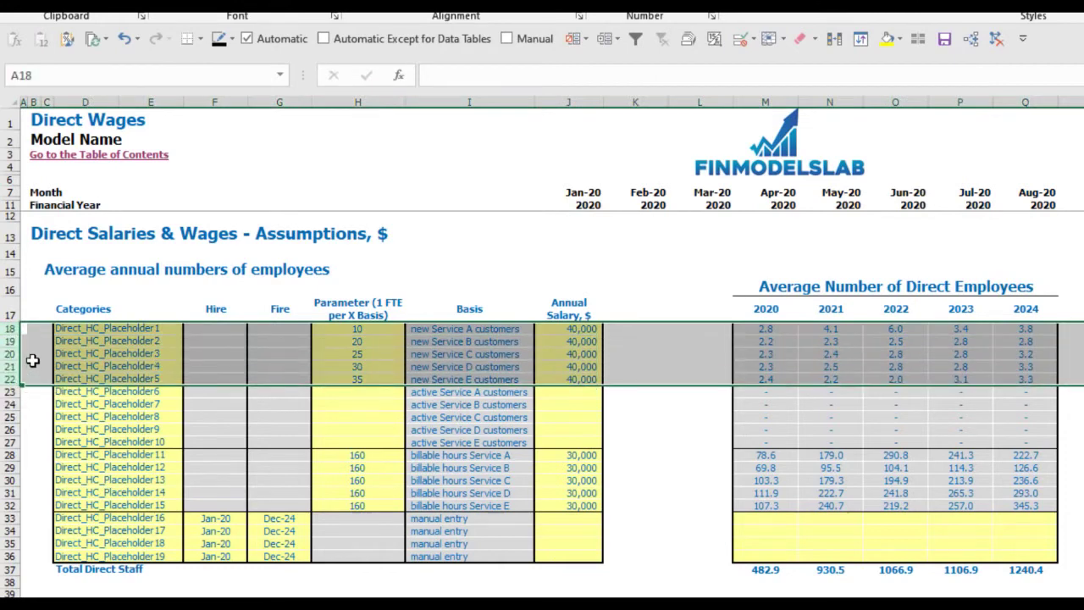
{"action": "left_click", "coordinate": [32, 357]}
{"action": "left_click", "coordinate": [105, 331]}
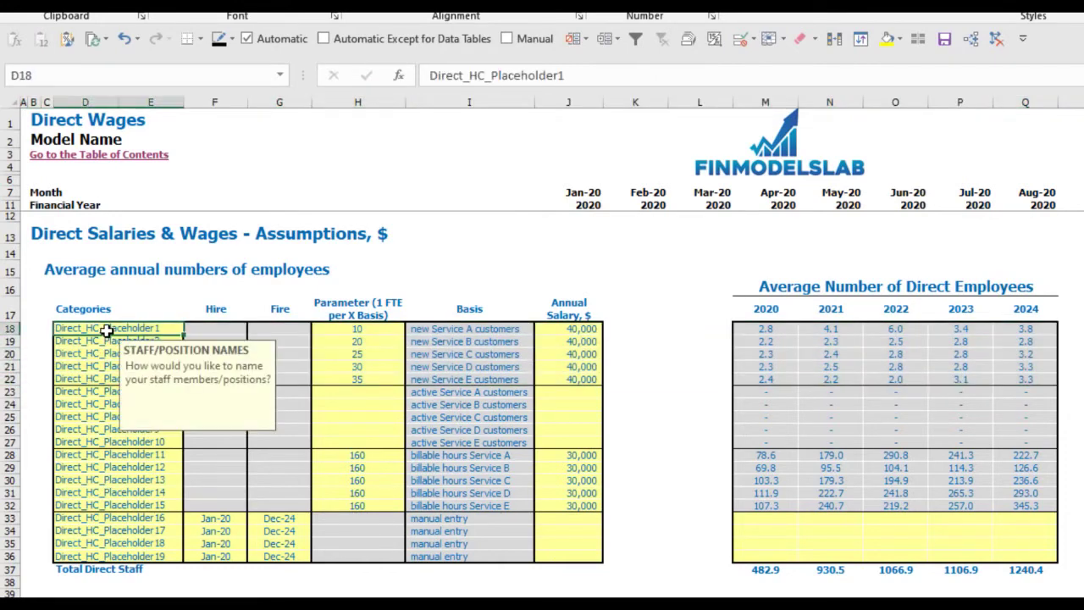
{"action": "type", "text": "AE"}
{"action": "key", "text": "Return"}
{"action": "type", "text": "SDR"}
{"action": "key", "text": "Return"}
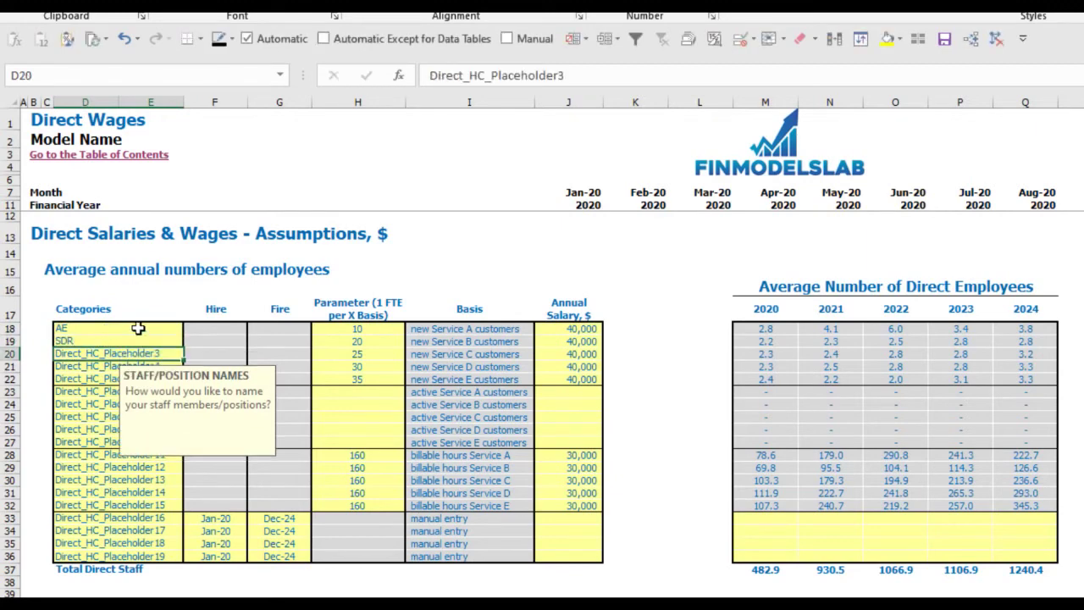
Step: Set the AE parameter to one FTE per 15 new Service A customers
{"action": "left_click", "coordinate": [429, 256]}
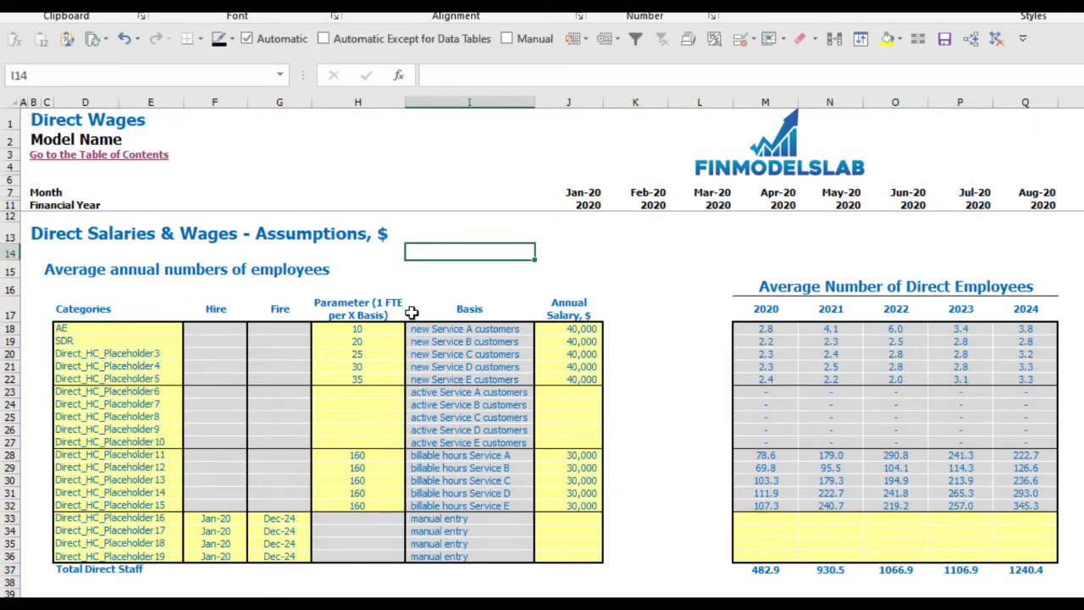
{"action": "left_click", "coordinate": [441, 314]}
{"action": "left_click", "coordinate": [362, 315]}
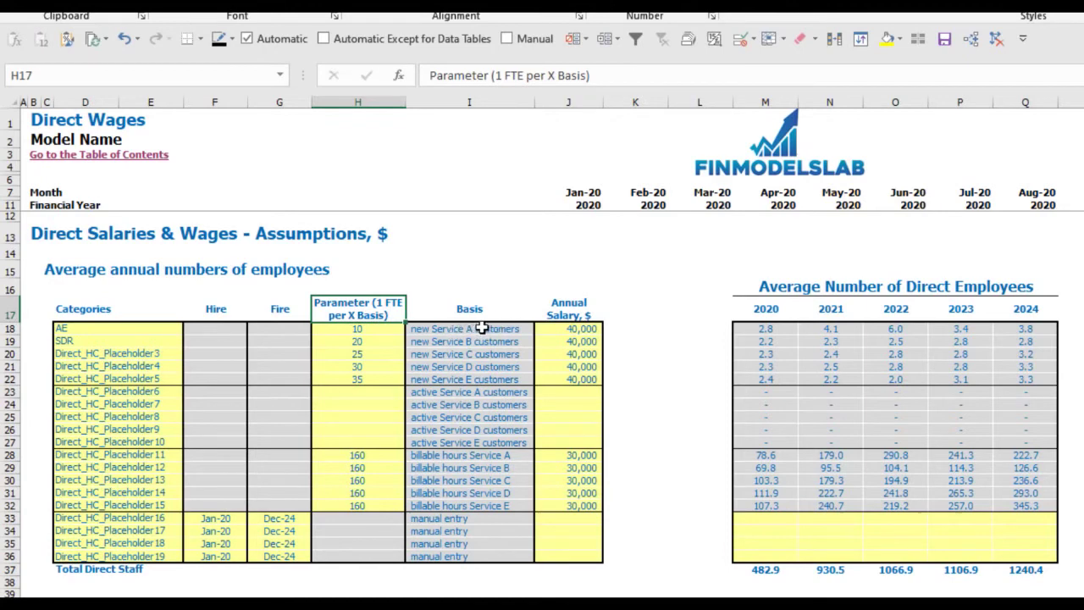
{"action": "left_click", "coordinate": [390, 339]}
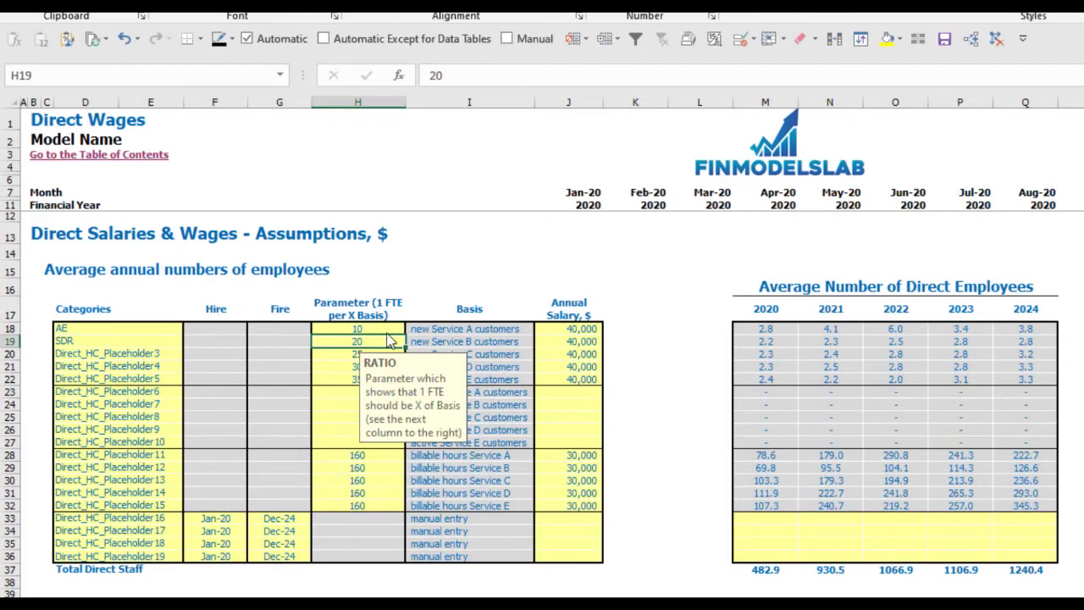
{"action": "left_click", "coordinate": [378, 327]}
{"action": "type", "text": "15"}
{"action": "key", "text": "Return"}
Step: Examine the AE parameter and the average number of AE employees for 2020 through 2024
{"action": "left_click", "coordinate": [359, 329]}
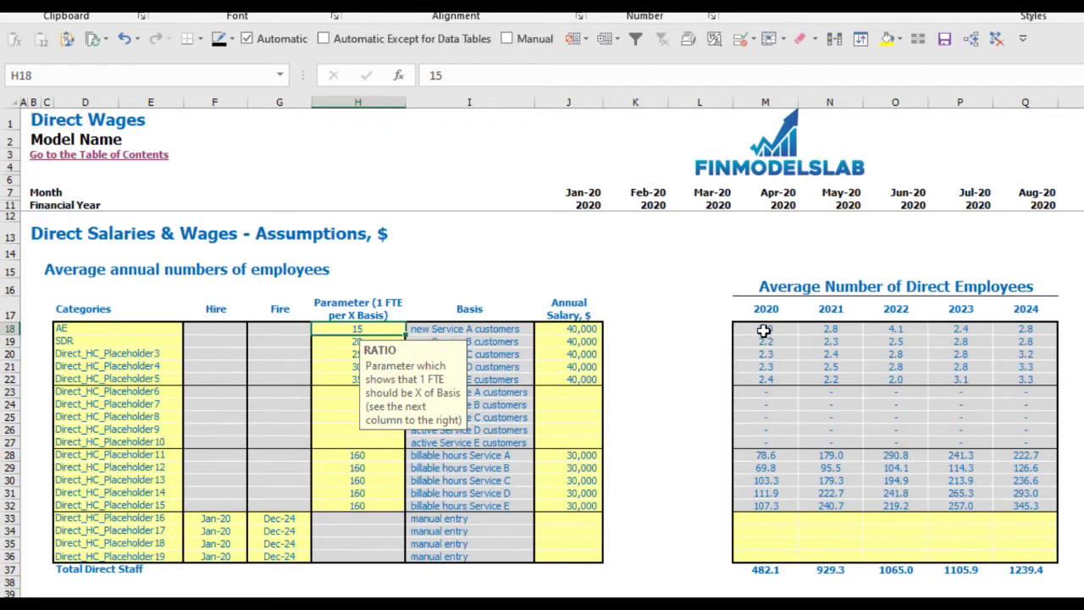
{"action": "left_click", "coordinate": [841, 247]}
{"action": "left_click_drag", "start_coordinate": [775, 329], "coordinate": [1026, 330]}
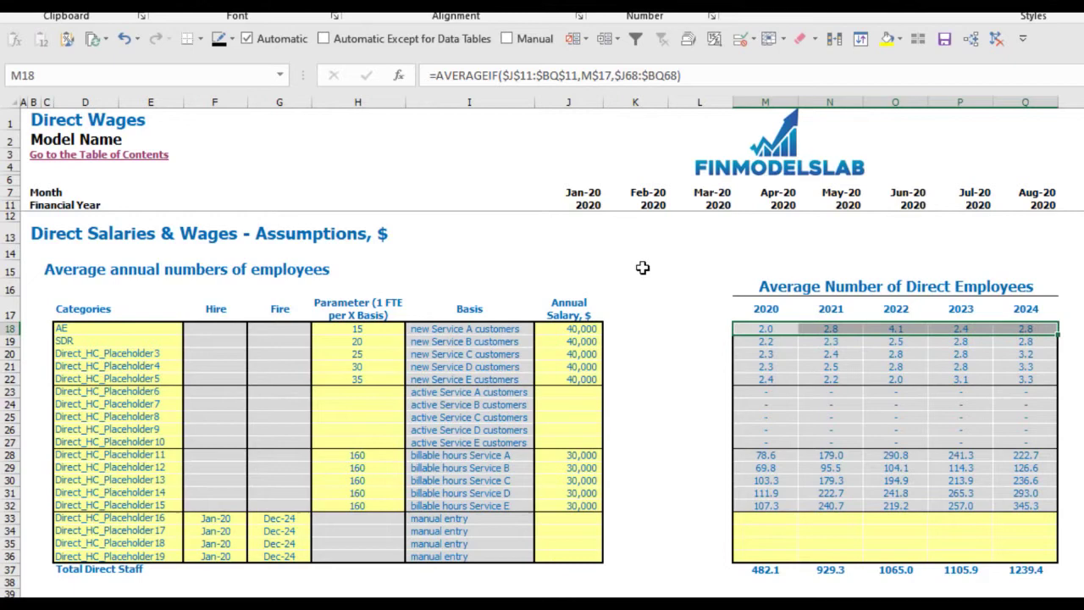
{"action": "left_click", "coordinate": [630, 270]}
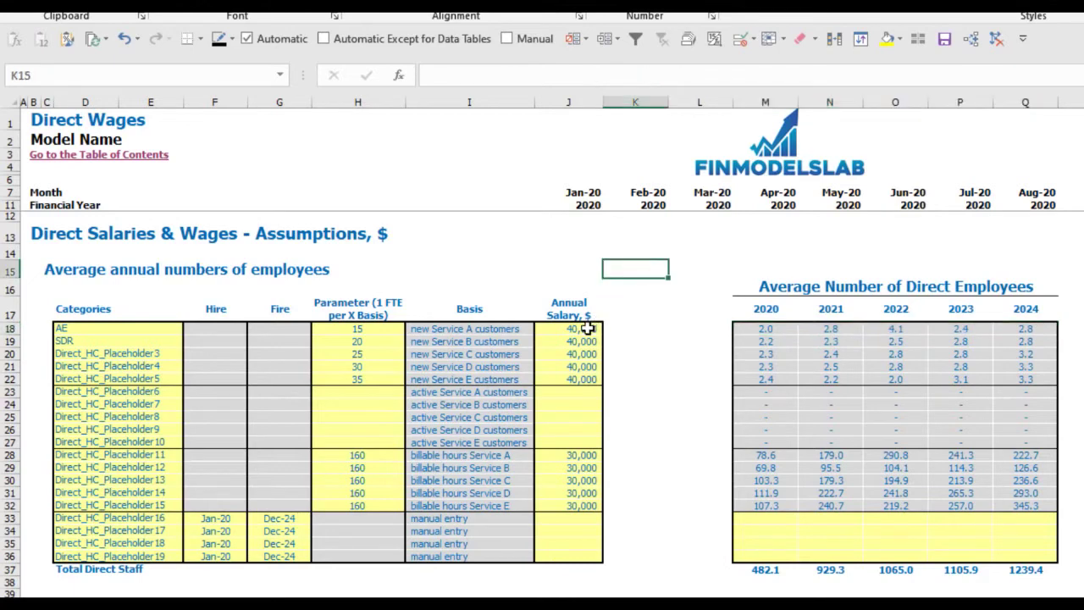
Step: Set the AE annual salary to 25,000
{"action": "left_click", "coordinate": [588, 329]}
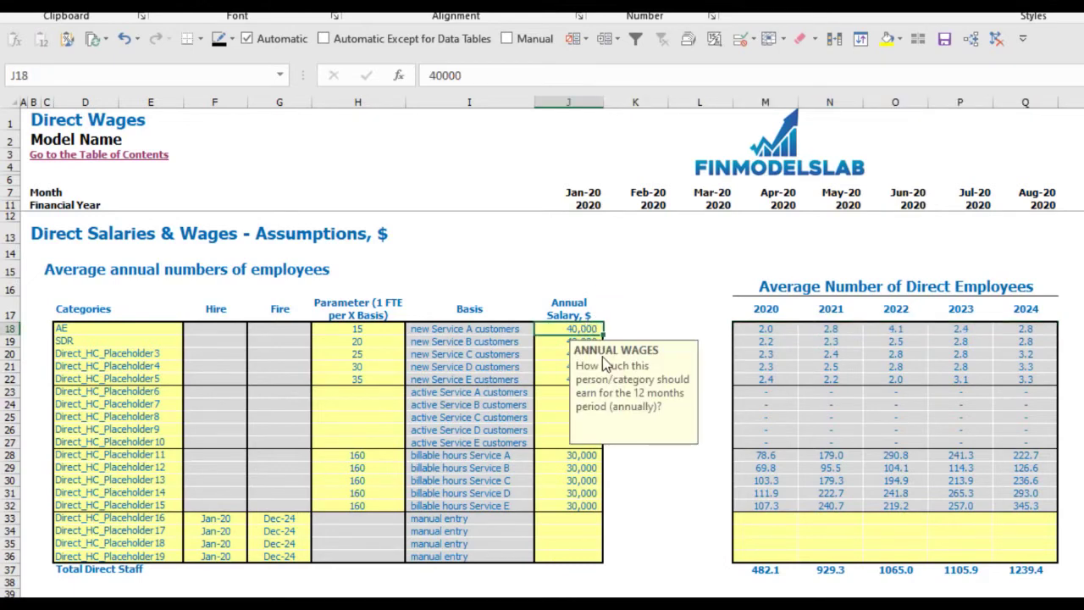
{"action": "type", "text": "25,00"}
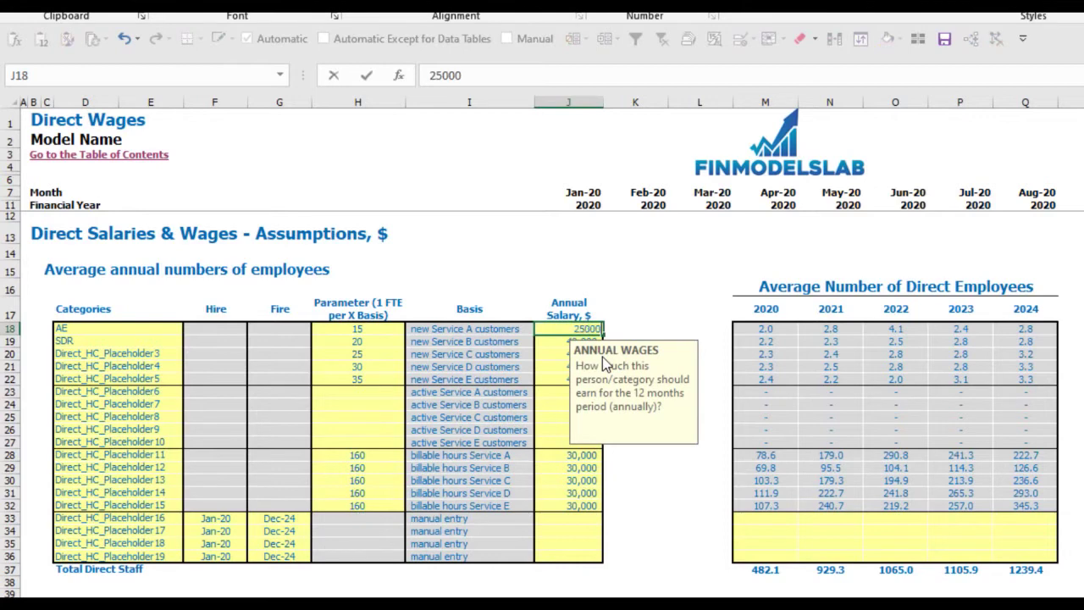
{"action": "type", "text": "0"}
{"action": "key", "text": "Return"}
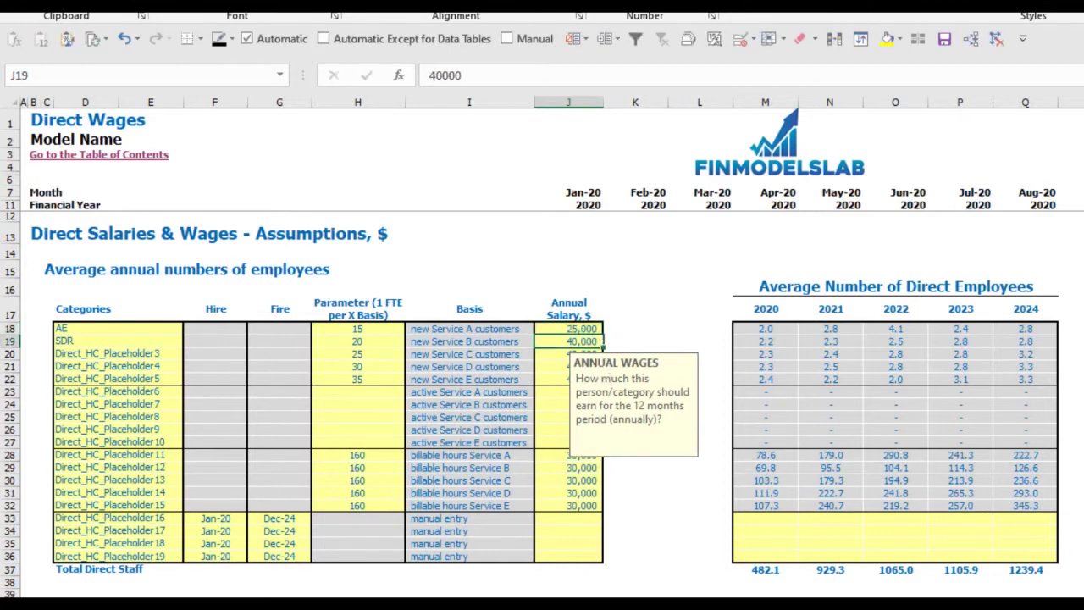
Step: Set the AE annual salary raise to 5% for 2021, 4% for 2022, 3% for 2023 and 2% for 2024
{"action": "left_click", "coordinate": [1083, 328]}
{"action": "key", "text": "Right"}
{"action": "key", "text": "Right"}
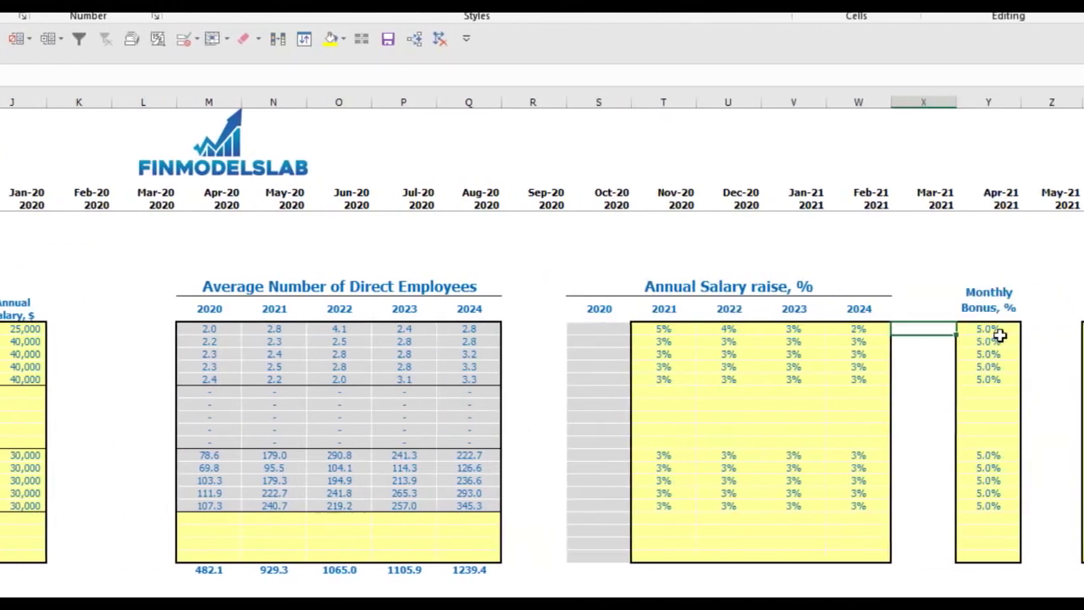
Step: Set the AE monthly bonus to 10% and the AE tax rate to 12%
{"action": "left_click", "coordinate": [909, 329]}
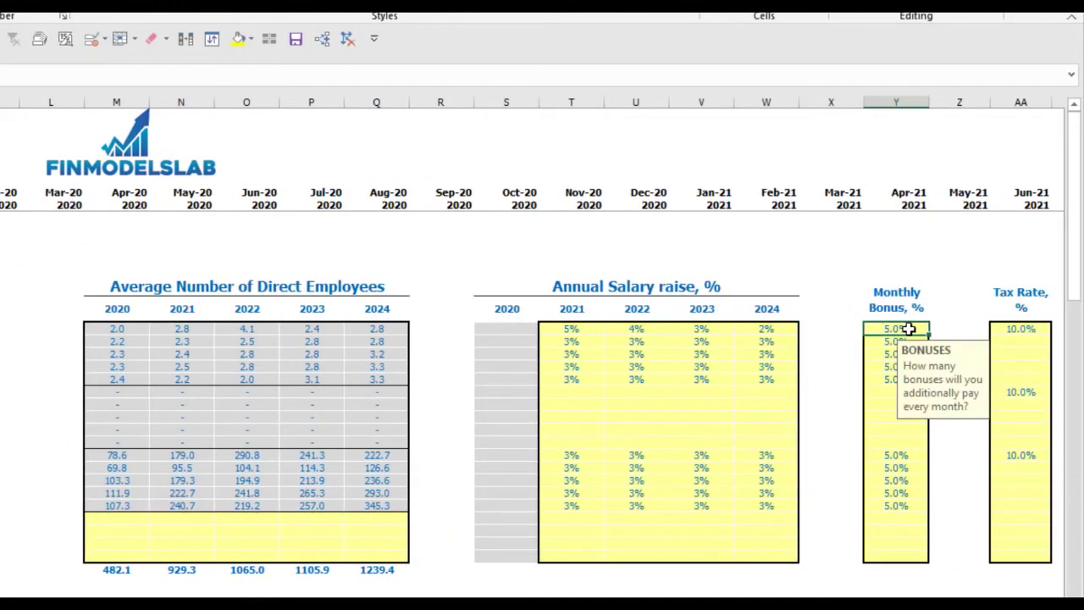
{"action": "type", "text": "10"}
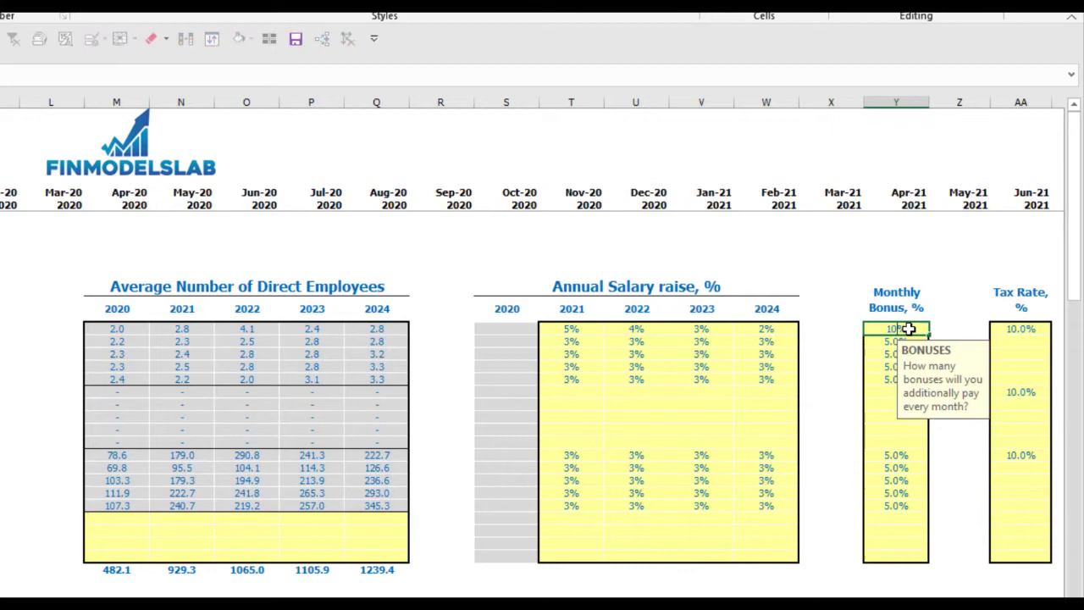
{"action": "key", "text": "ctrl+Return"}
{"action": "left_click", "coordinate": [1014, 327]}
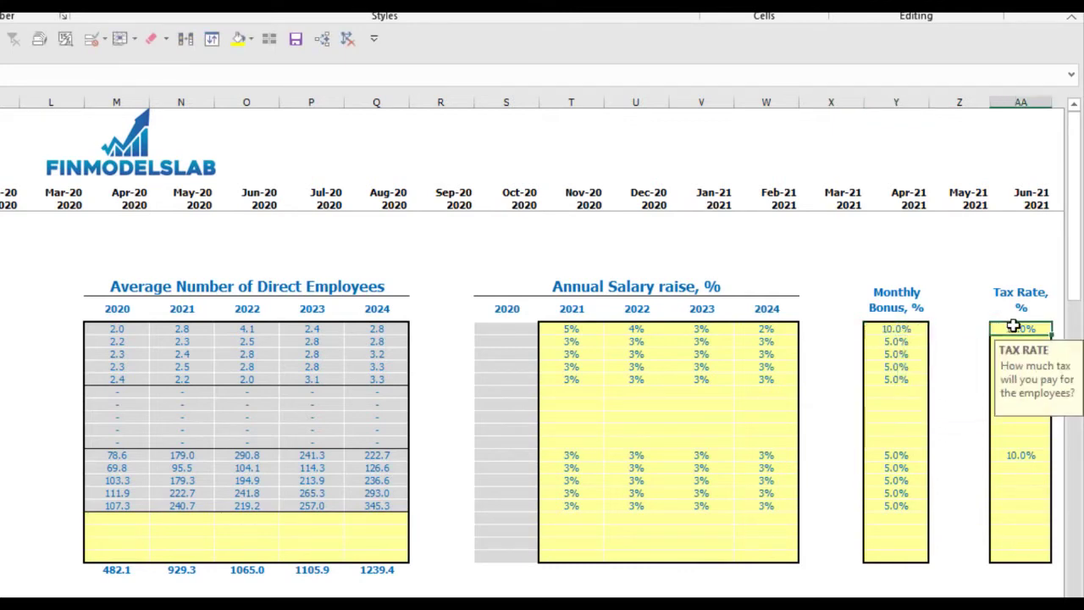
{"action": "type", "text": "12"}
{"action": "key", "text": "Return"}
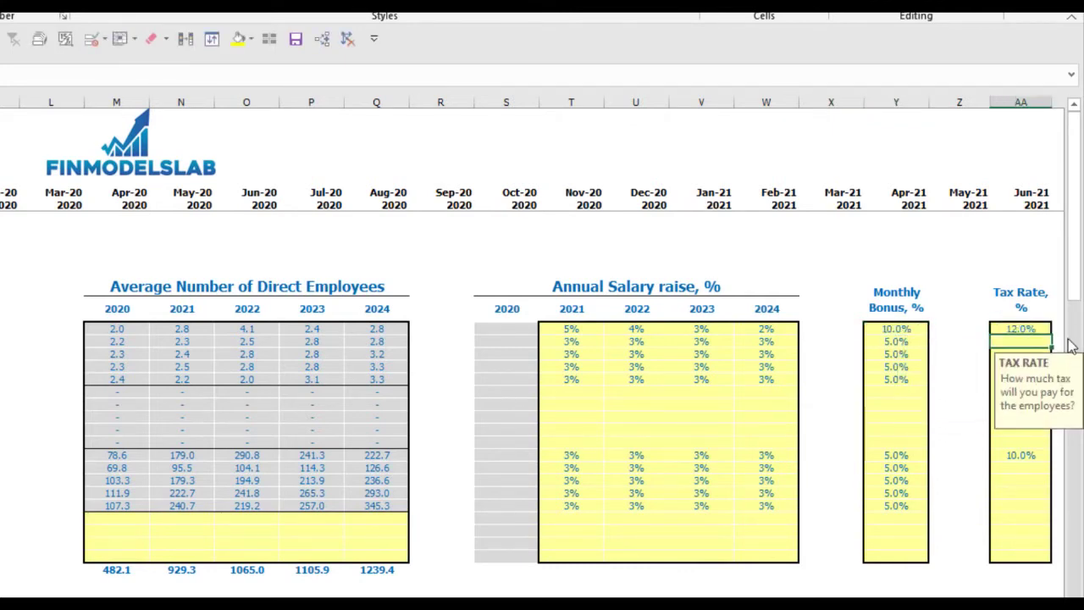
Step: Clear the monthly bonus and tax rate of the AE position
{"action": "left_click", "coordinate": [896, 331]}
{"action": "key", "text": "Delete"}
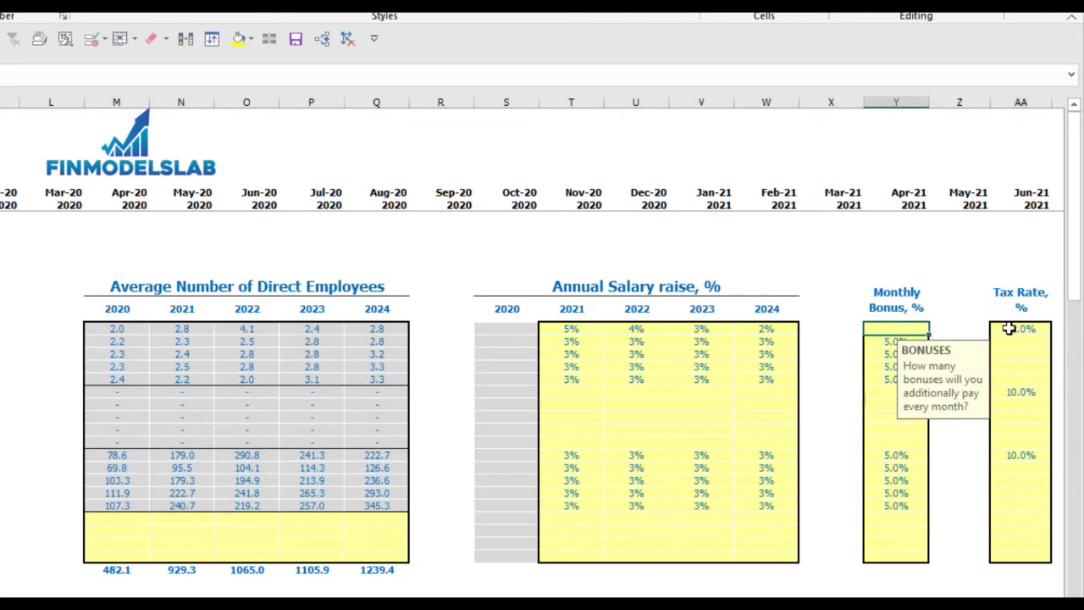
{"action": "left_click", "coordinate": [1008, 328]}
{"action": "key", "text": "Delete"}
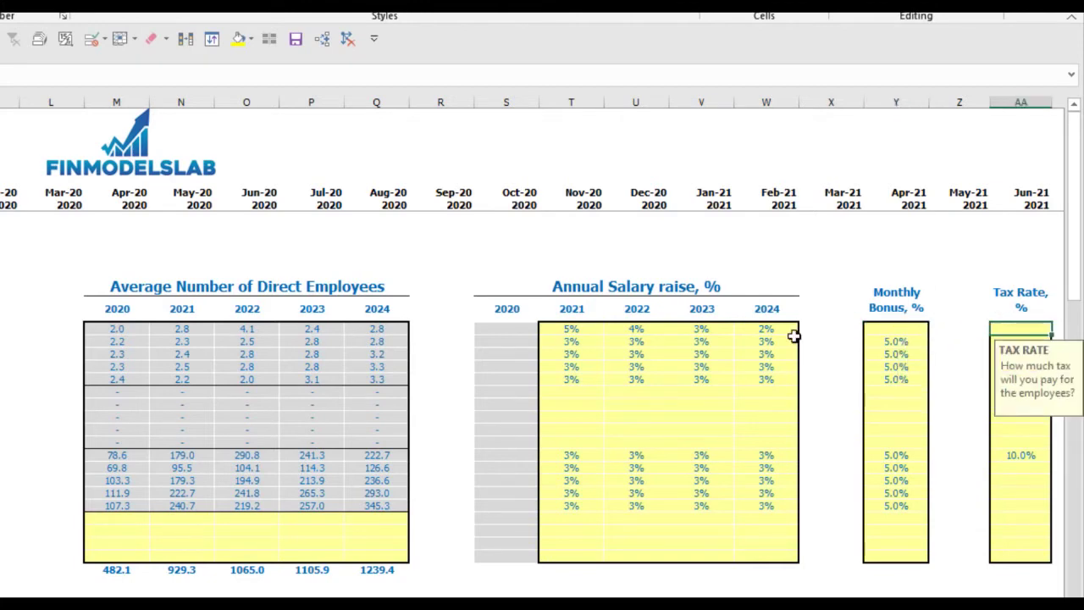
Step: Examine the monthly staff numbers, base salaries, bonuses and base taxes calculated below the direct wages assumptions
{"action": "left_click_drag", "start_coordinate": [117, 603], "coordinate": [377, 603]}
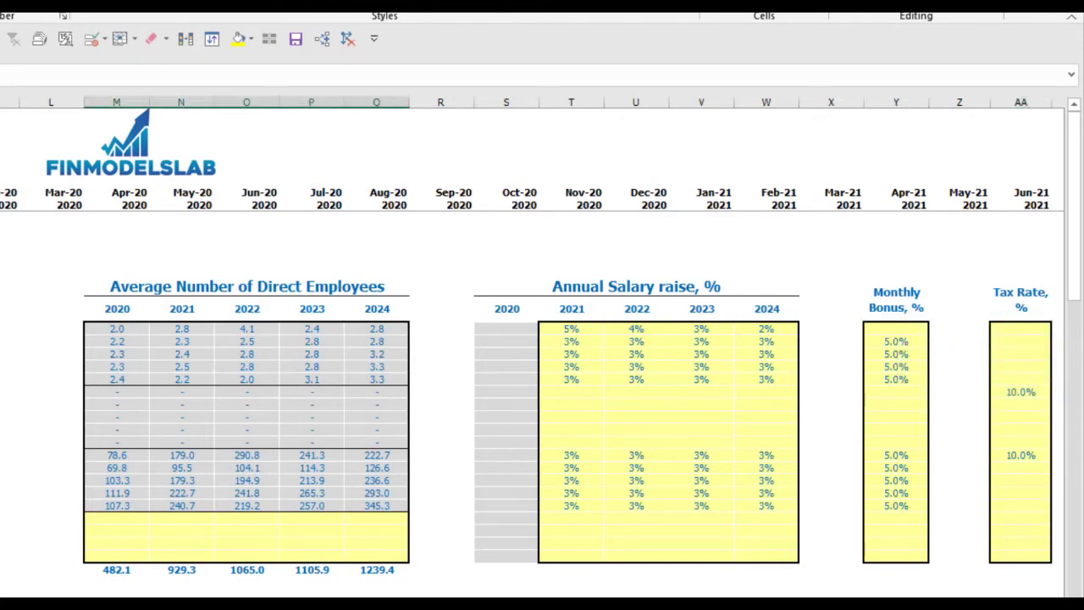
{"action": "left_click", "coordinate": [570, 603]}
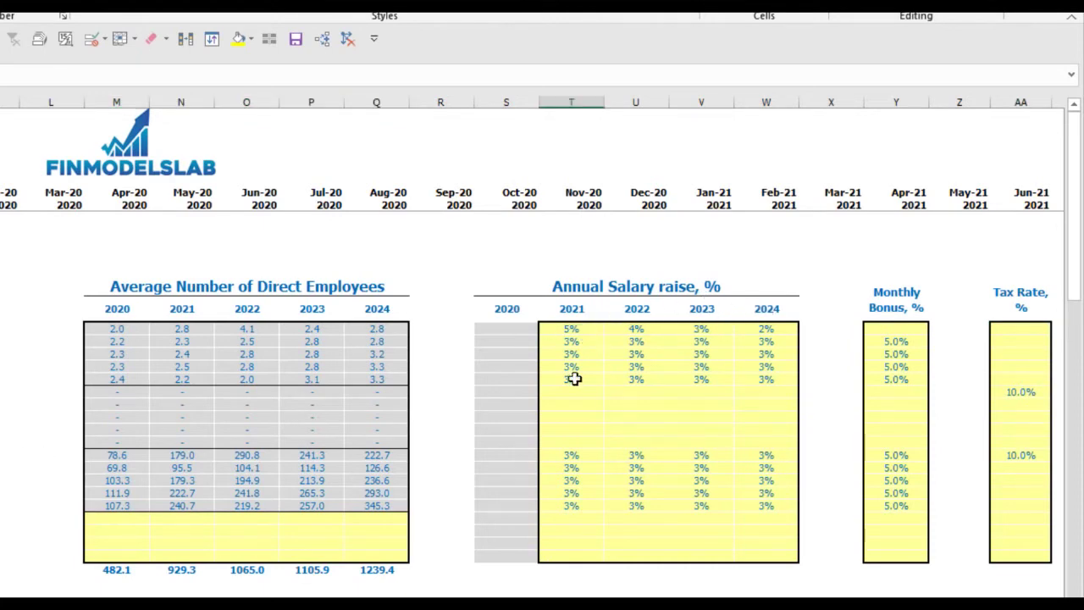
{"action": "scroll", "coordinate": [574, 376], "scroll_direction": "down", "scroll_amount": 7}
{"action": "scroll", "coordinate": [574, 375], "scroll_direction": "down", "scroll_amount": 7}
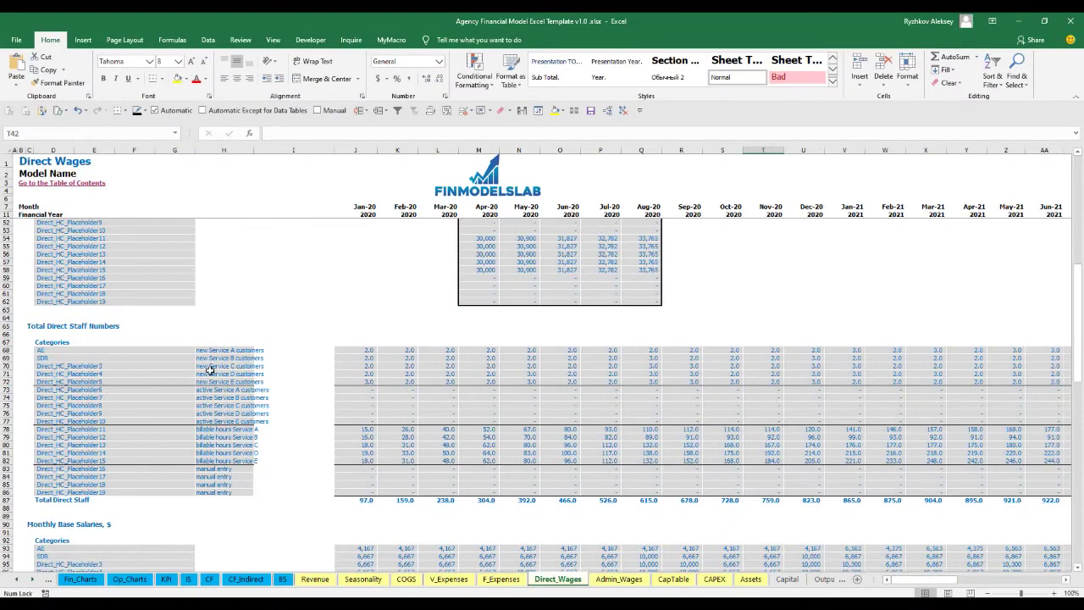
{"action": "scroll", "coordinate": [396, 399], "scroll_direction": "down", "scroll_amount": 7}
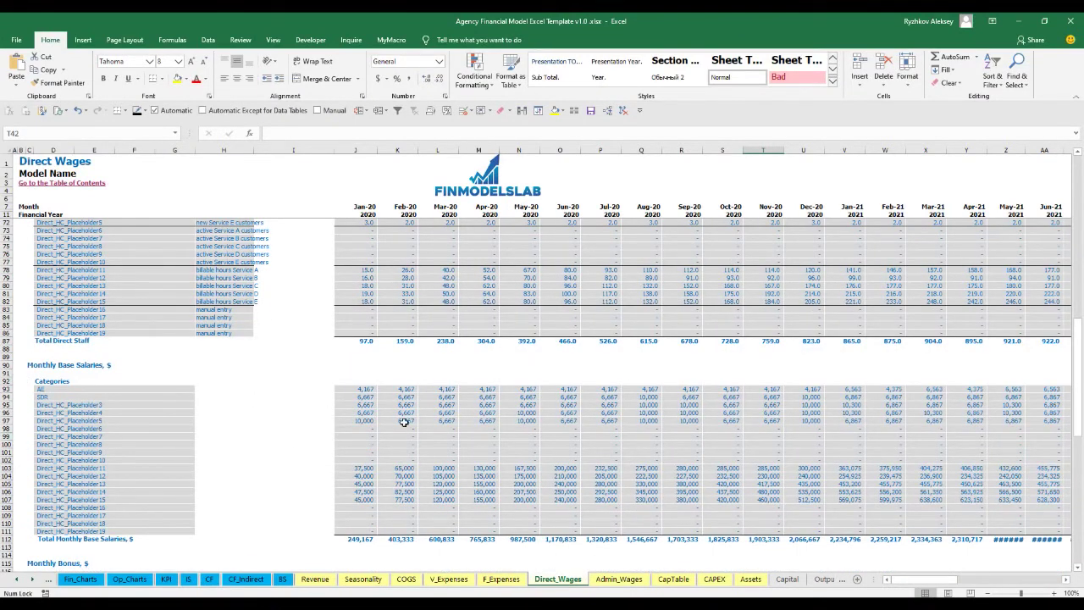
{"action": "scroll", "coordinate": [541, 414], "scroll_direction": "down", "scroll_amount": 10}
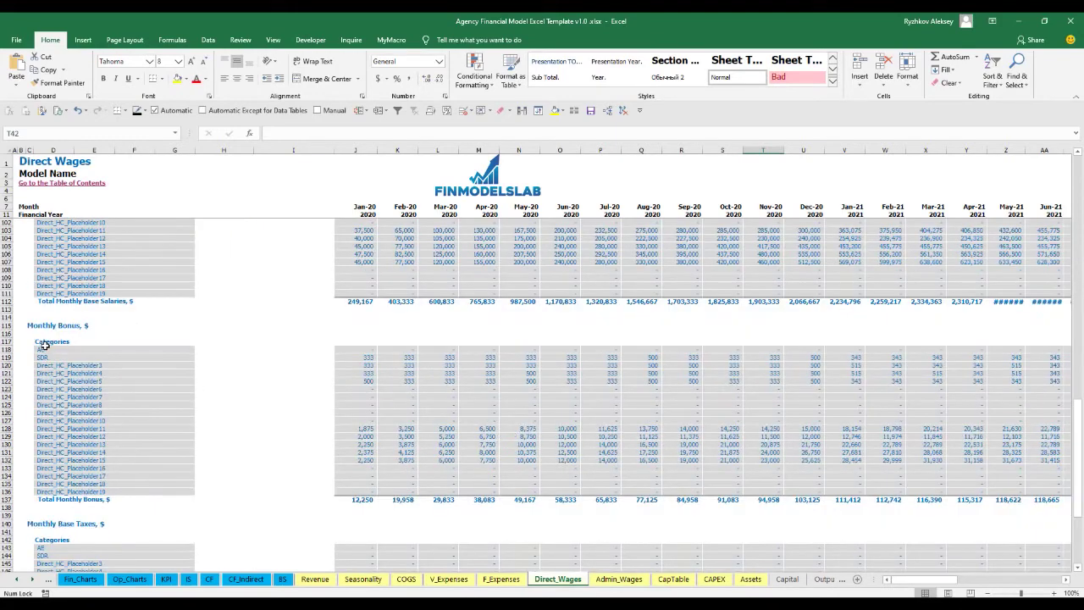
{"action": "scroll", "coordinate": [402, 403], "scroll_direction": "down", "scroll_amount": 7}
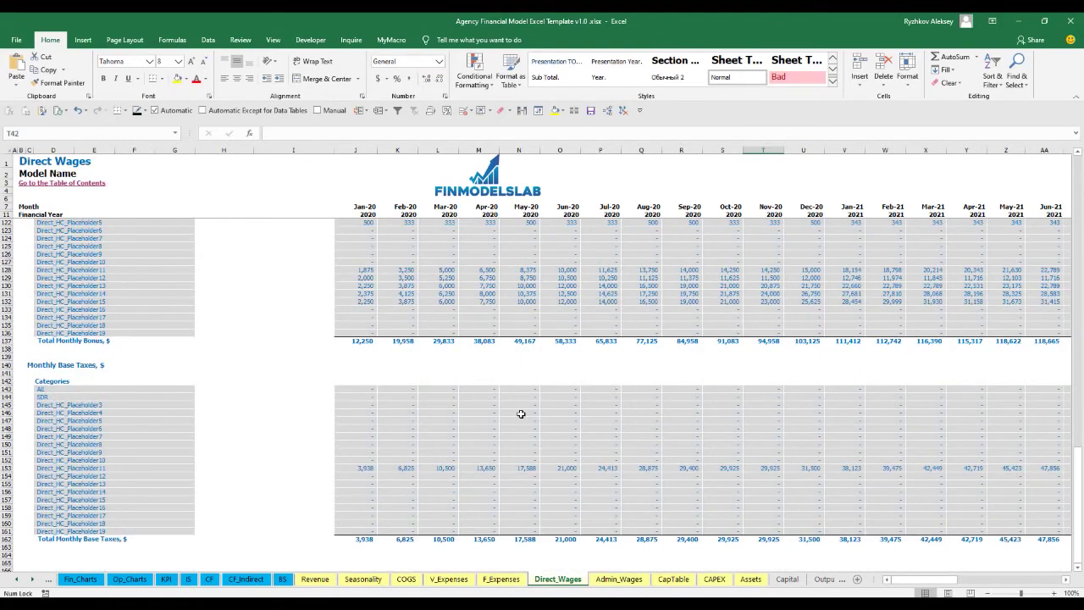
Step: Name the direct staff position based on active Service A customers "Cust Success"
{"action": "scroll", "coordinate": [779, 408], "scroll_direction": "up", "scroll_amount": 20}
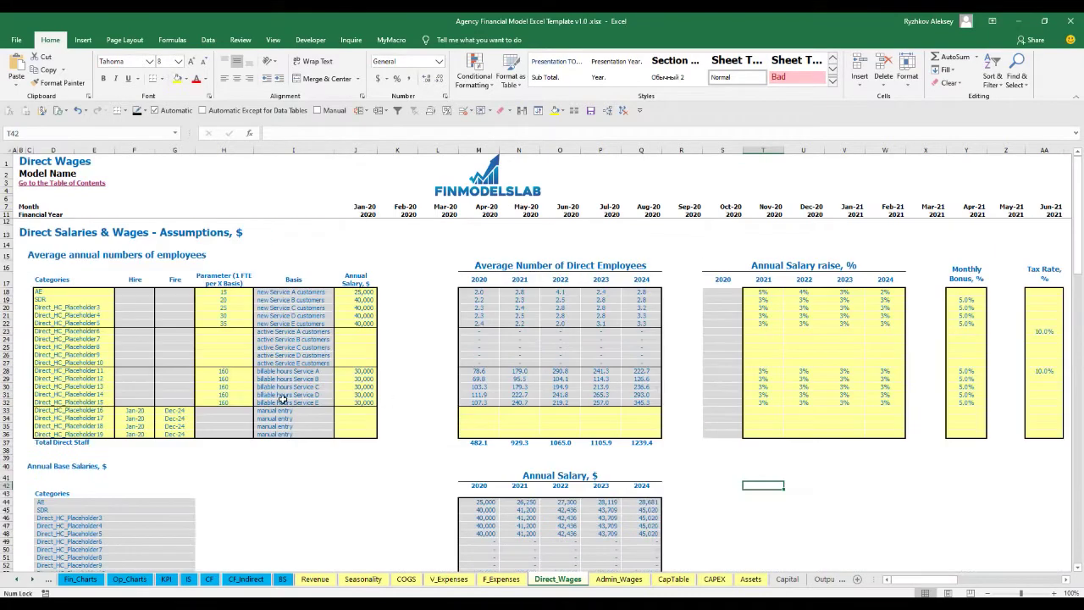
{"action": "left_click_drag", "start_coordinate": [10, 332], "coordinate": [7, 364]}
{"action": "left_click", "coordinate": [295, 332]}
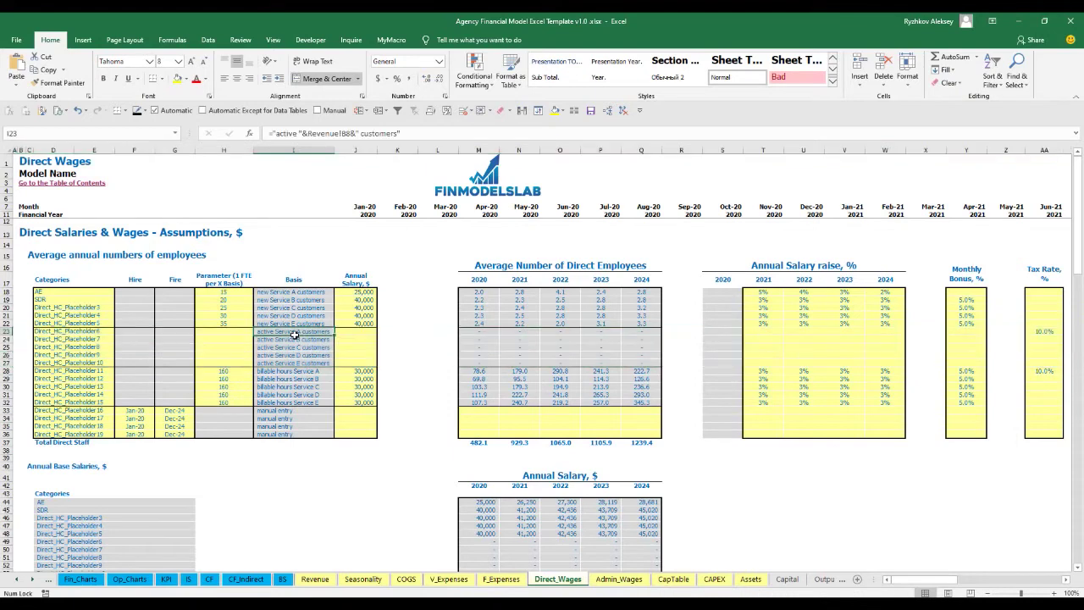
{"action": "left_click", "coordinate": [93, 332]}
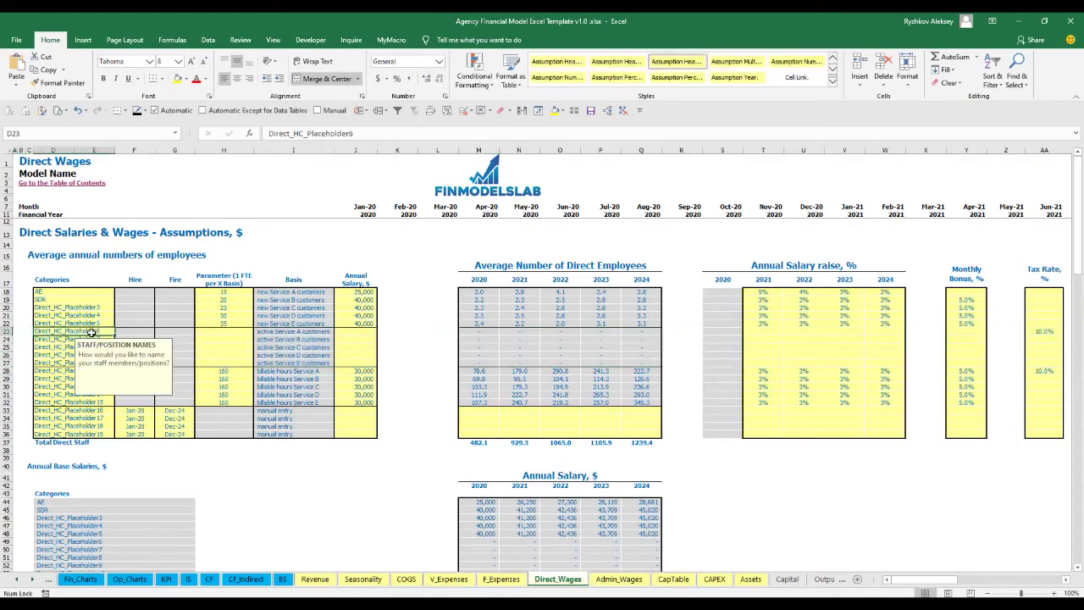
{"action": "type", "text": "Cust Success"}
{"action": "key", "text": "Return"}
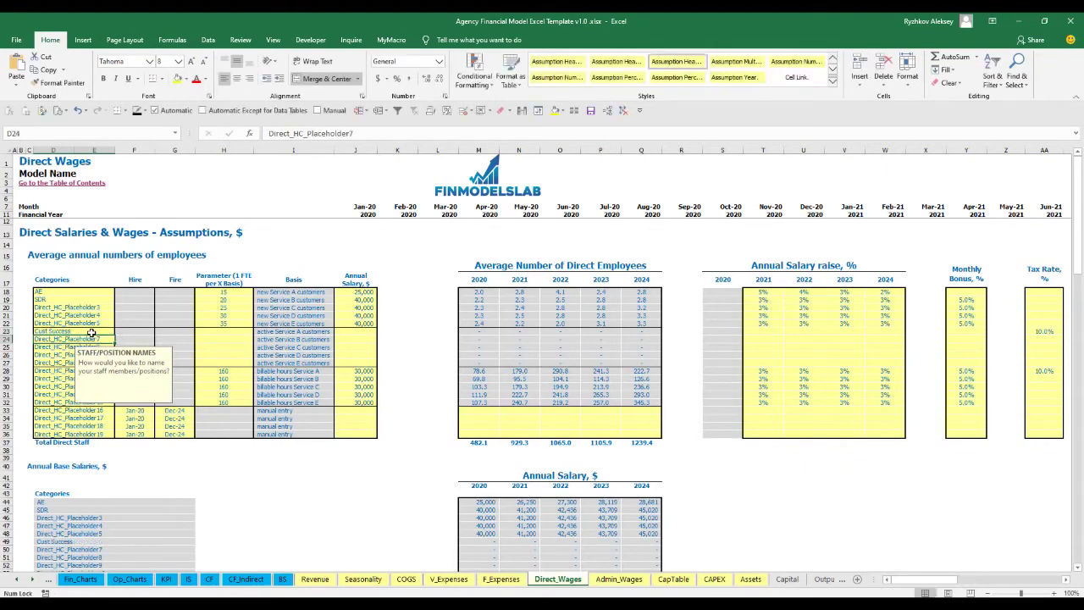
Step: Set the Cust Success position's parameter to 20 customers per FTE and its annual salary to 3,000
{"action": "left_click", "coordinate": [202, 330]}
{"action": "type", "text": "20"}
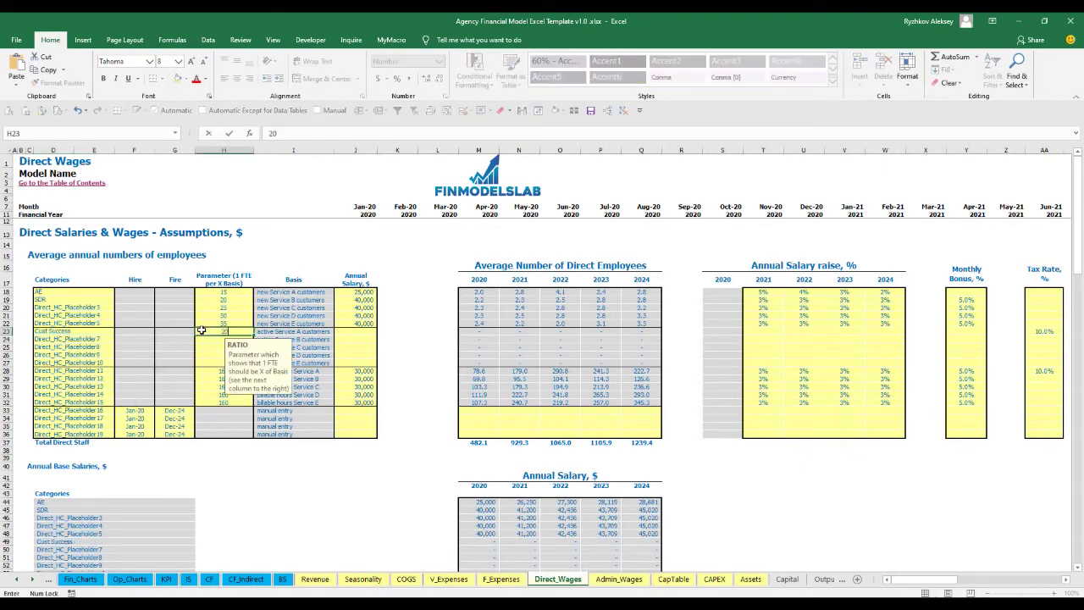
{"action": "key", "text": "Return"}
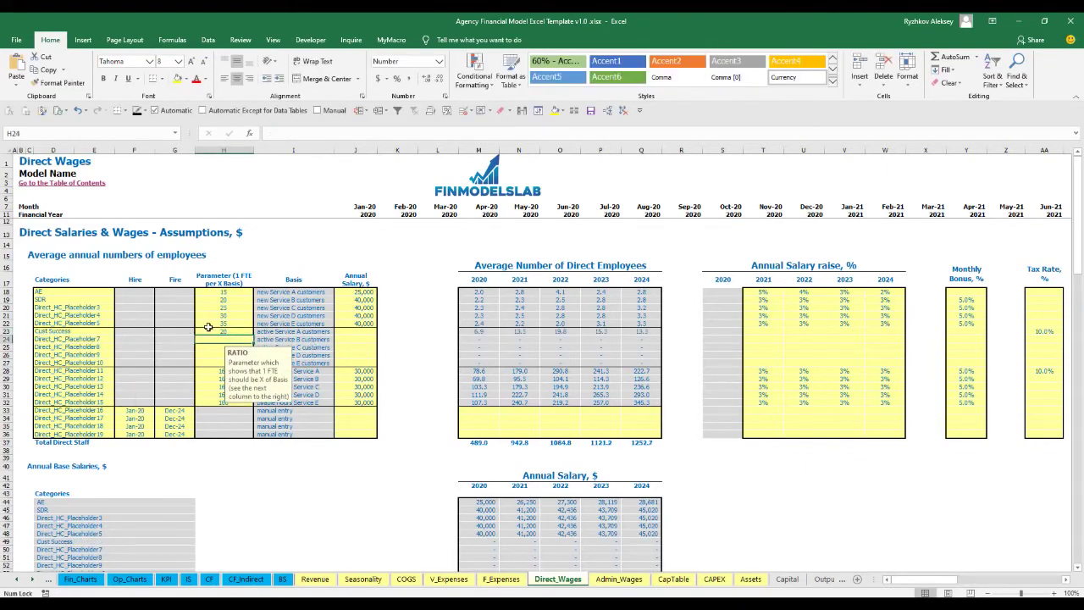
{"action": "left_click", "coordinate": [364, 330]}
{"action": "type", "text": "3000"}
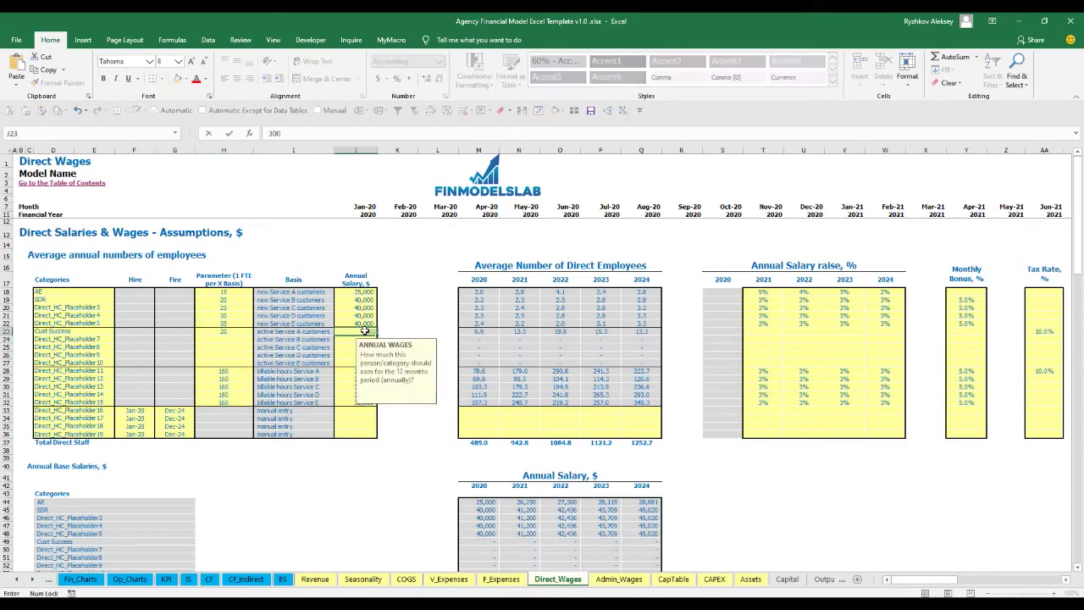
{"action": "key", "text": "Return"}
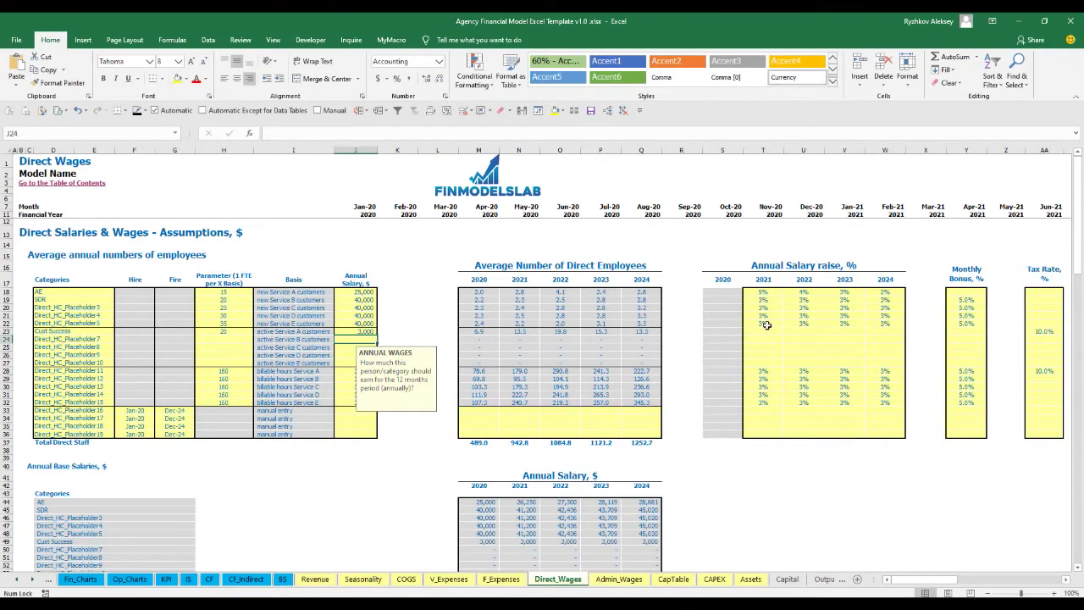
Step: Give Cust Success a 3% annual salary raise for 2021 to 2024, a 5% monthly bonus and a 12% tax rate
{"action": "left_click", "coordinate": [764, 331]}
{"action": "key", "text": "ctrl+c"}
{"action": "left_click_drag", "start_coordinate": [764, 330], "coordinate": [885, 332]}
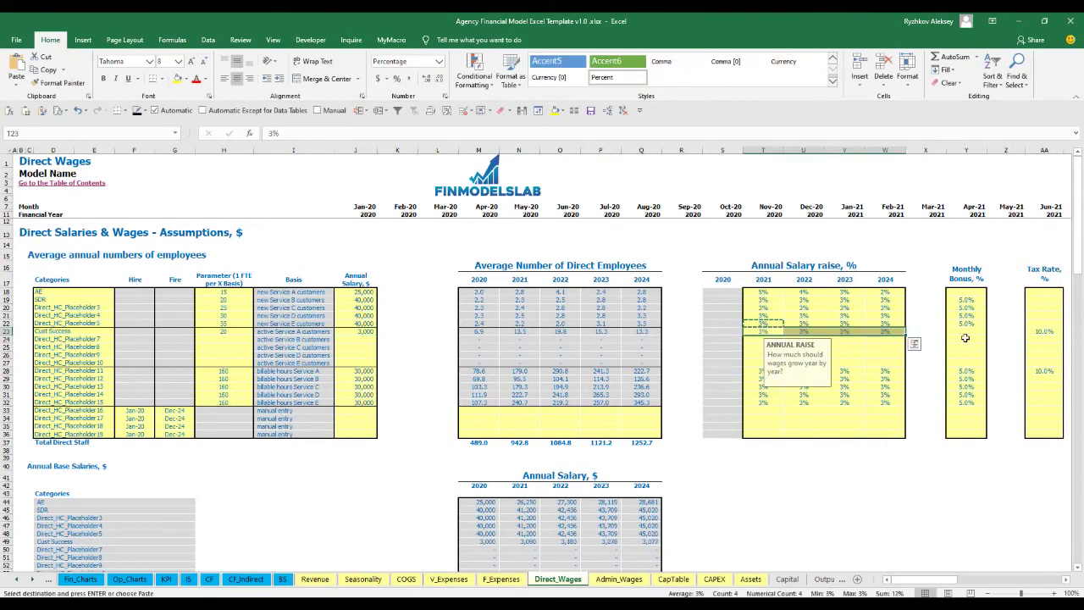
{"action": "left_click", "coordinate": [968, 332]}
{"action": "key", "text": "Escape"}
{"action": "left_click", "coordinate": [1016, 329]}
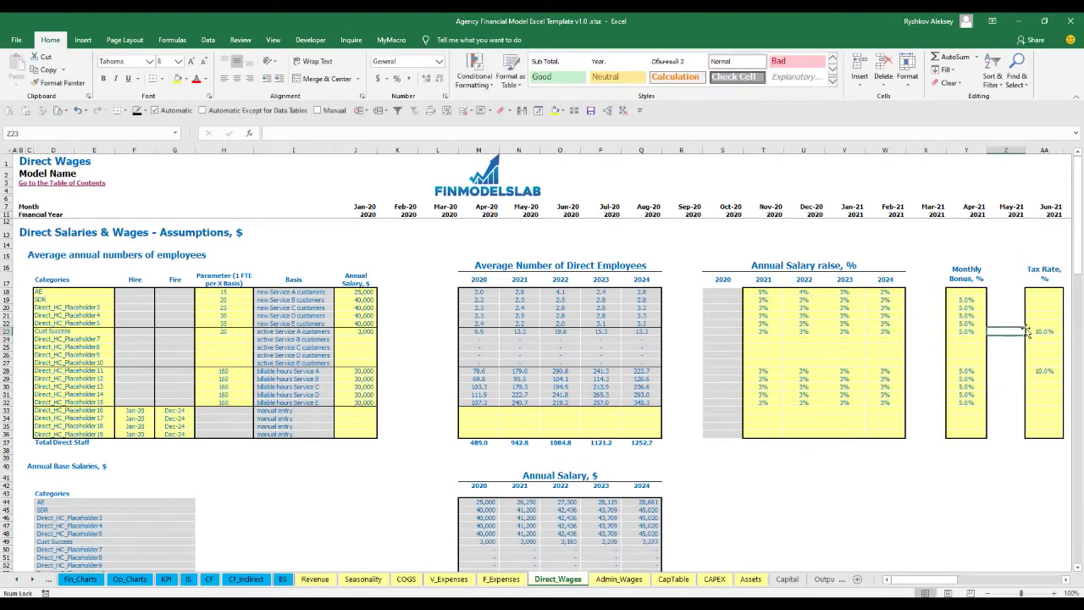
{"action": "left_click", "coordinate": [1038, 328]}
{"action": "key", "text": "Down"}
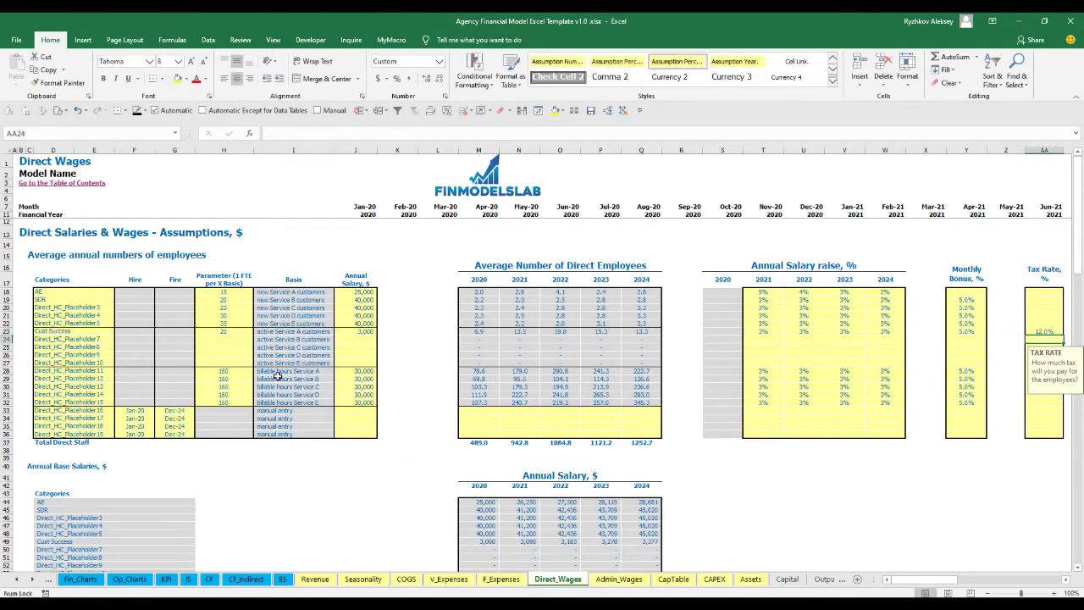
Step: Name the position based on billable hours of Service A "Engineer" and check its FTE parameter and annual salary
{"action": "left_click", "coordinate": [227, 373]}
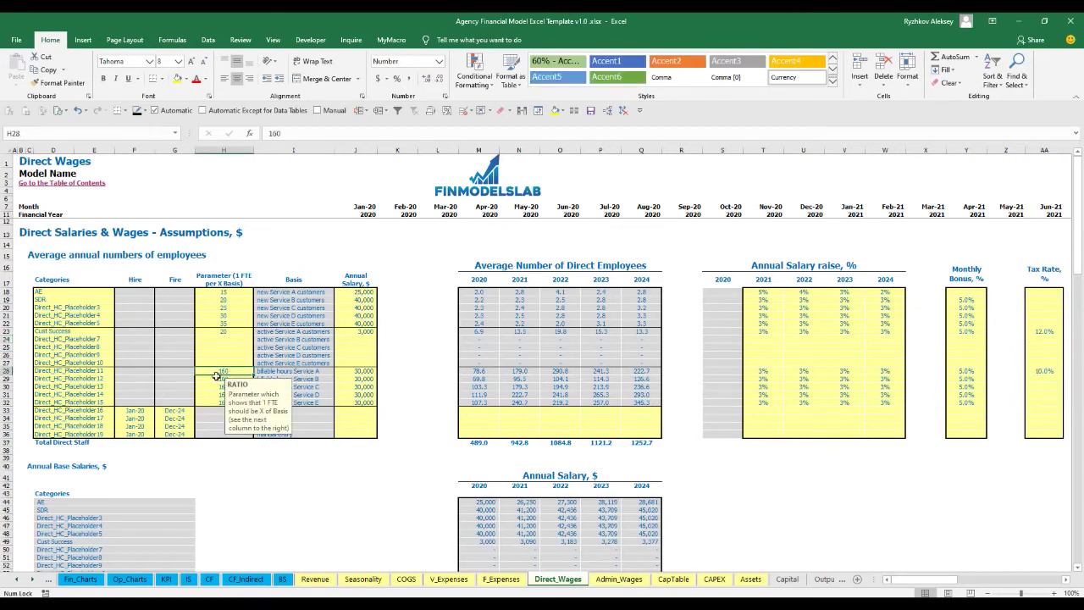
{"action": "left_click", "coordinate": [96, 372]}
{"action": "type", "text": "Engi"}
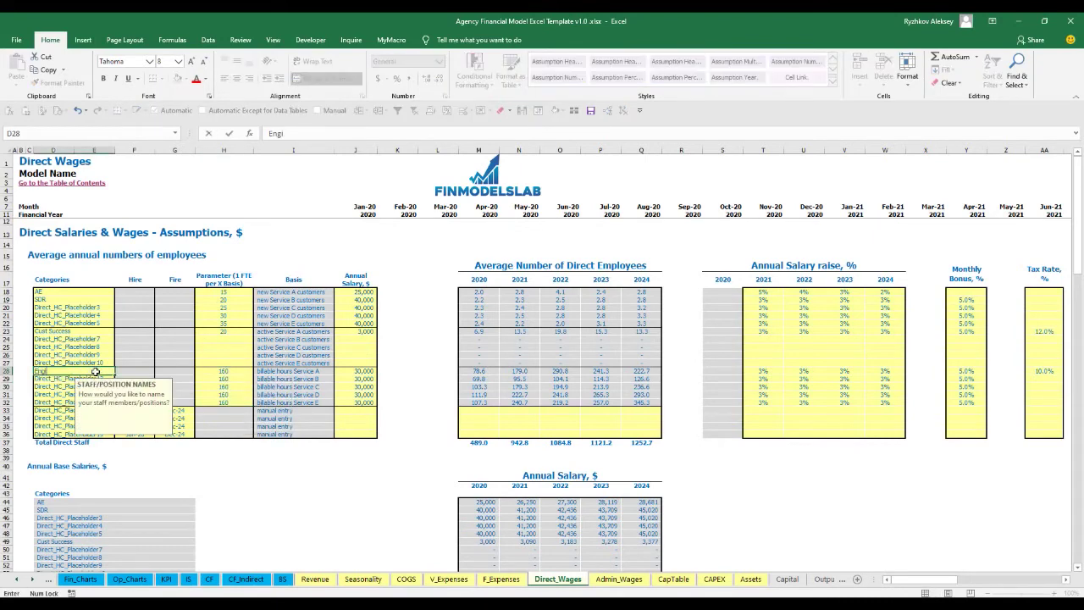
{"action": "type", "text": "neer"}
{"action": "key", "text": "Return"}
{"action": "left_click", "coordinate": [225, 377]}
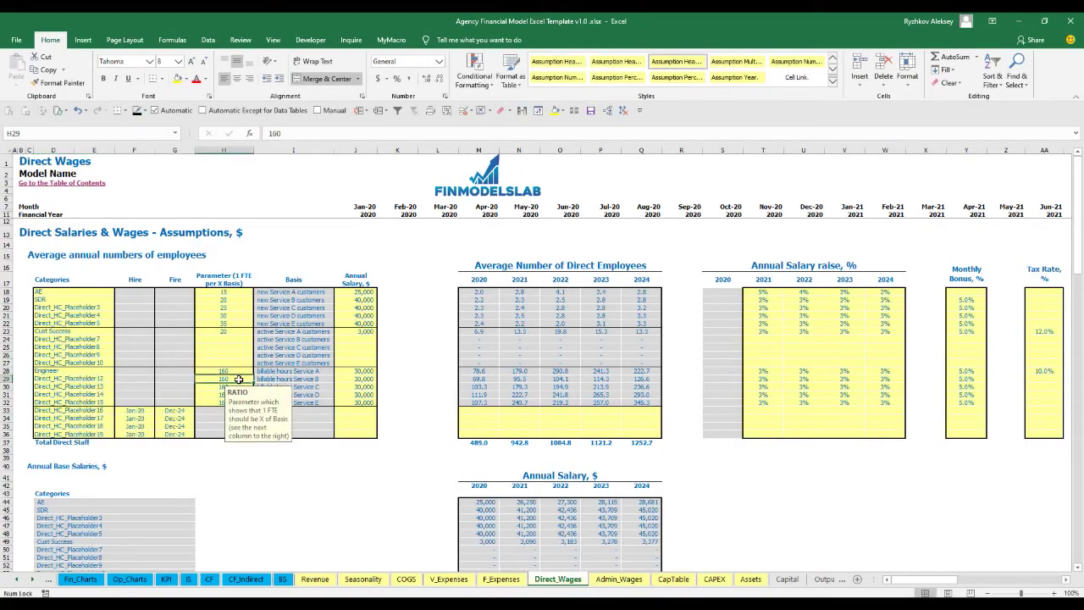
{"action": "left_click", "coordinate": [355, 371]}
{"action": "left_click", "coordinate": [241, 372]}
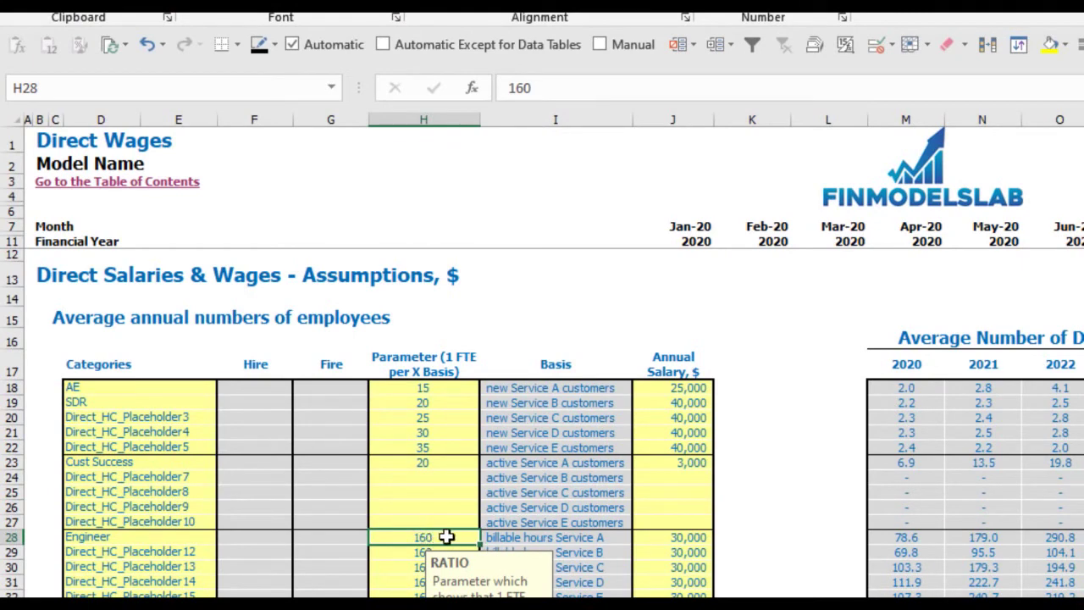
{"action": "left_click", "coordinate": [688, 542]}
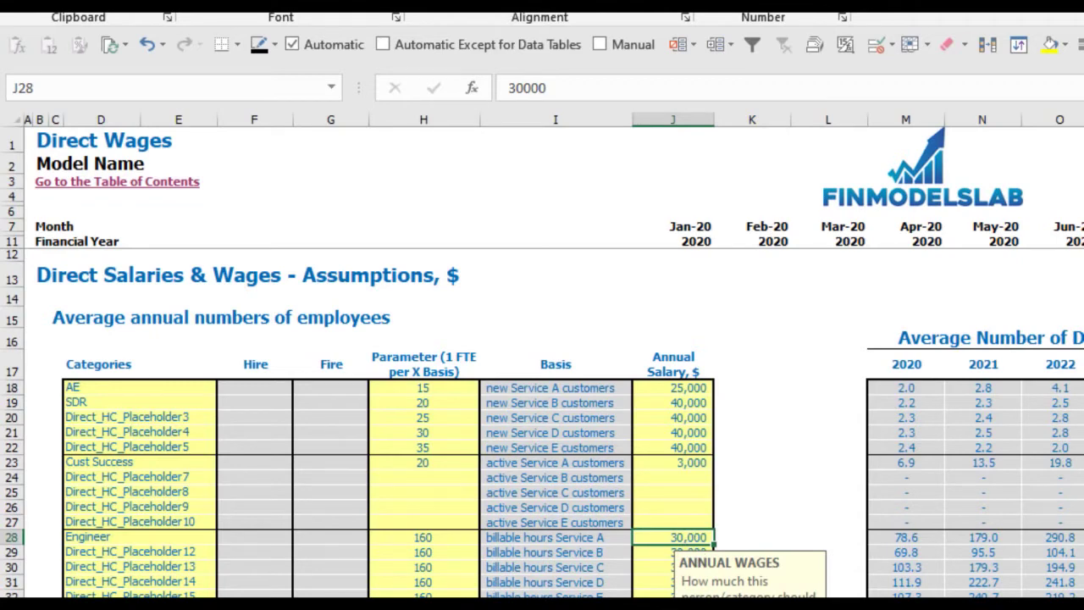
Step: Name the first manual entry position in the direct staff assumptions "Manager"
{"action": "left_click", "coordinate": [556, 609]}
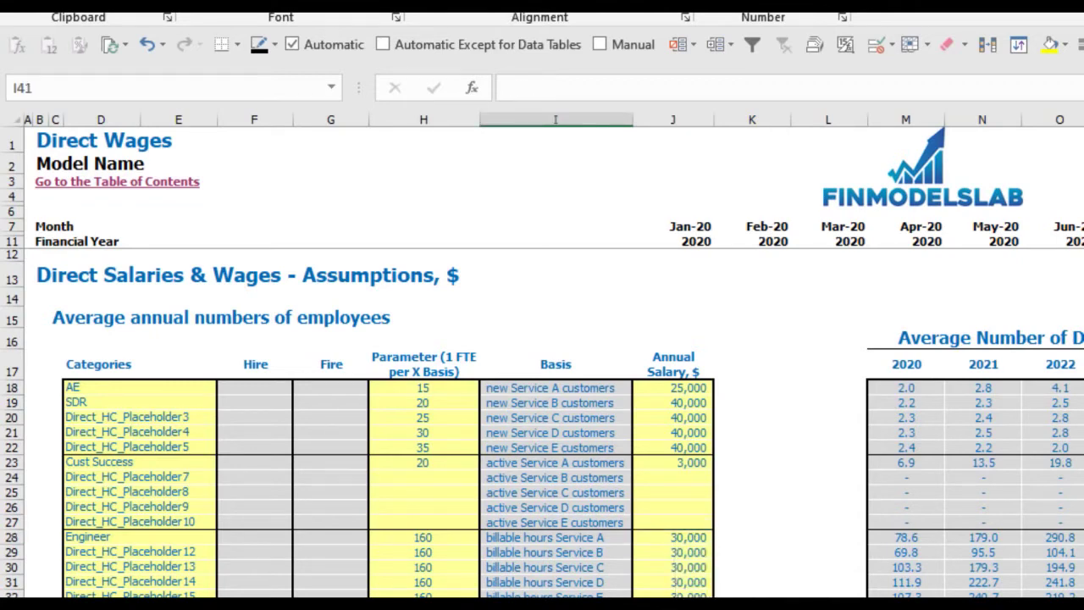
{"action": "key", "text": "shift+space"}
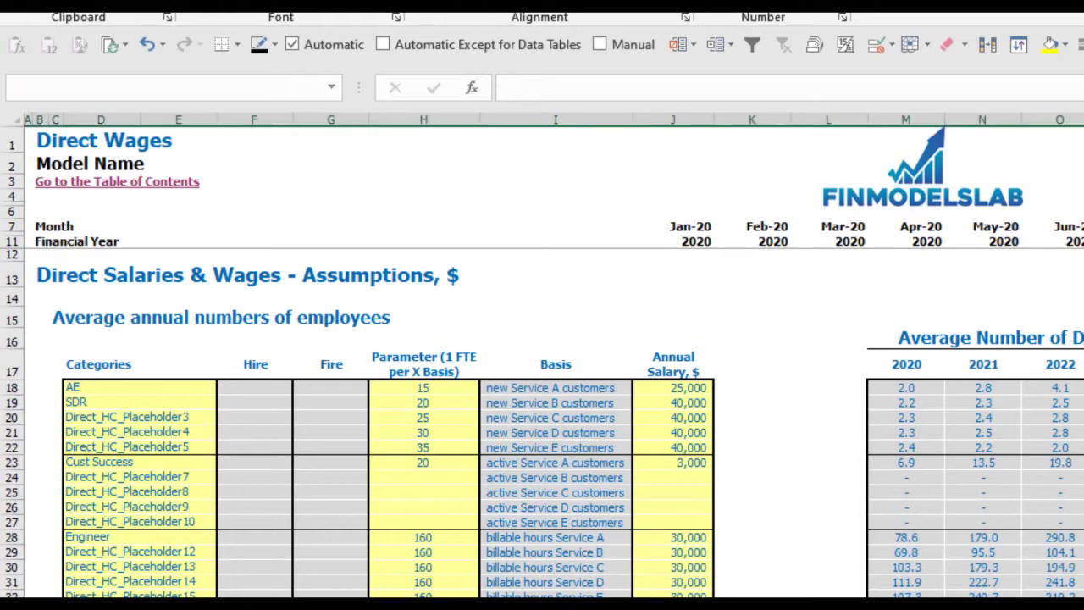
{"action": "left_click", "coordinate": [151, 595]}
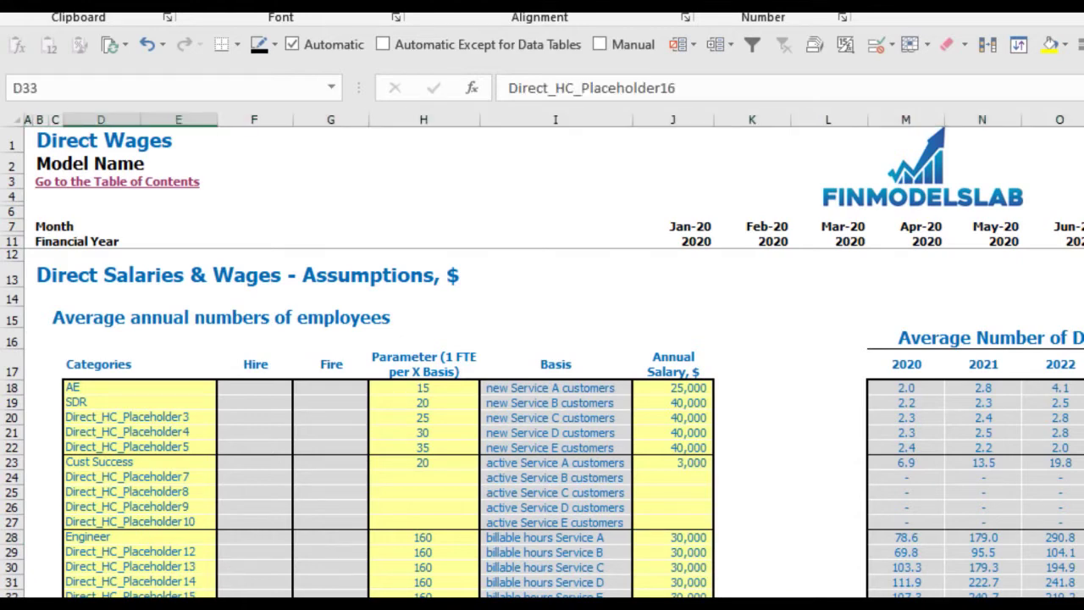
{"action": "type", "text": "Manager"}
{"action": "key", "text": "Return"}
{"action": "key", "text": "Up"}
{"action": "key", "text": "Right"}
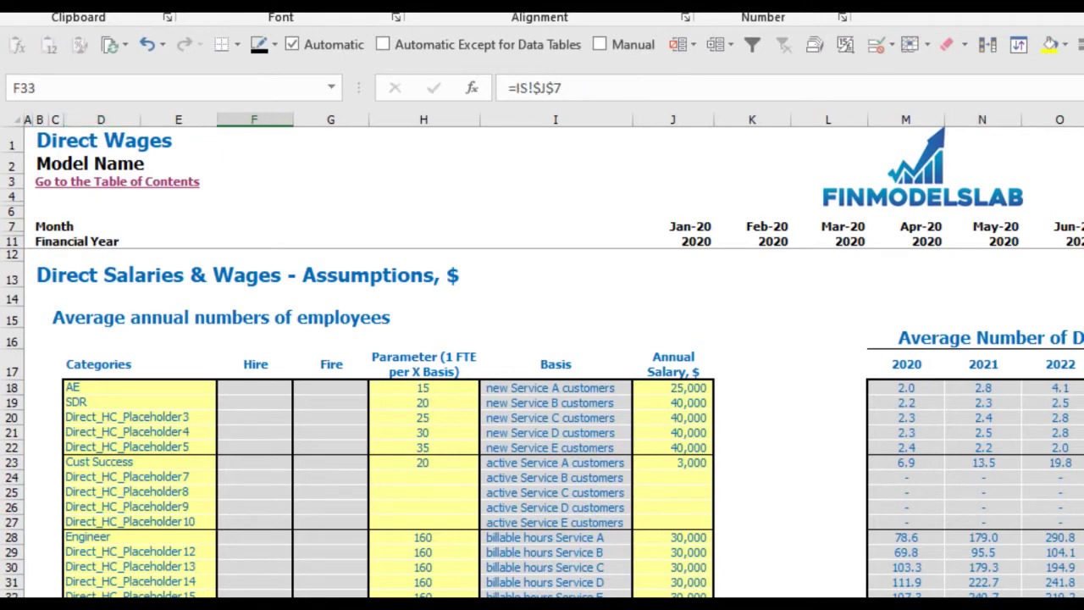
Step: Set the Manager's hire date to Mar-20 and annual salary to 50,000
{"action": "key", "text": "Right"}
{"action": "key", "text": "Right"}
{"action": "key", "text": "Right"}
{"action": "key", "text": "Right"}
{"action": "key", "text": "Right"}
{"action": "key", "text": "Right"}
{"action": "key", "text": "Right"}
{"action": "key", "text": "Right"}
{"action": "key", "text": "Right"}
{"action": "key", "text": "Right"}
{"action": "key", "text": "Right"}
{"action": "key", "text": "Right"}
{"action": "key", "text": "Right"}
{"action": "key", "text": "Right"}
{"action": "key", "text": "Right"}
{"action": "key", "text": "Right"}
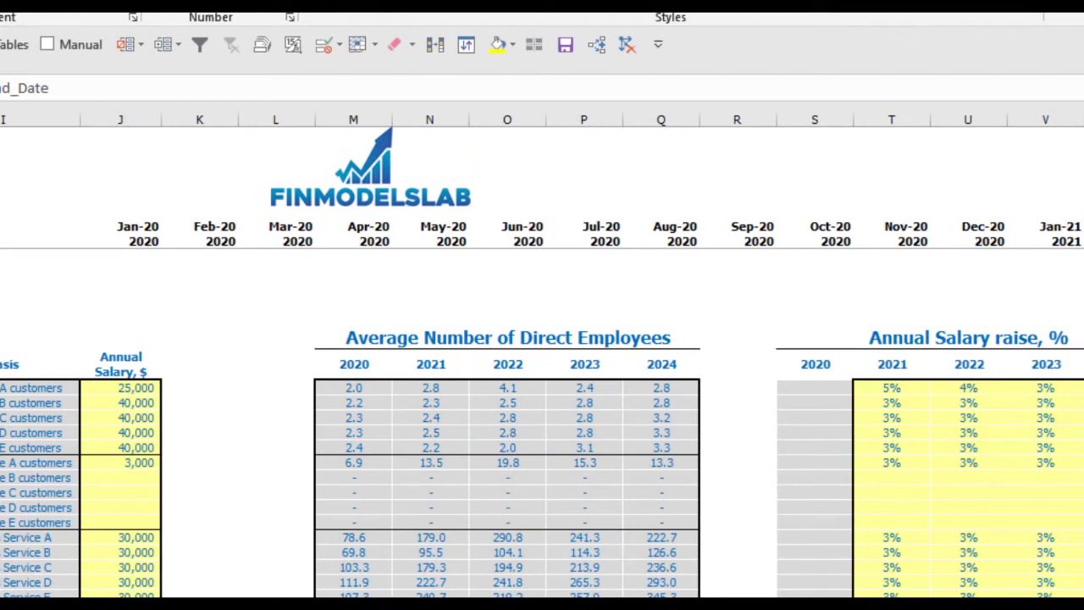
{"action": "key", "text": "Right"}
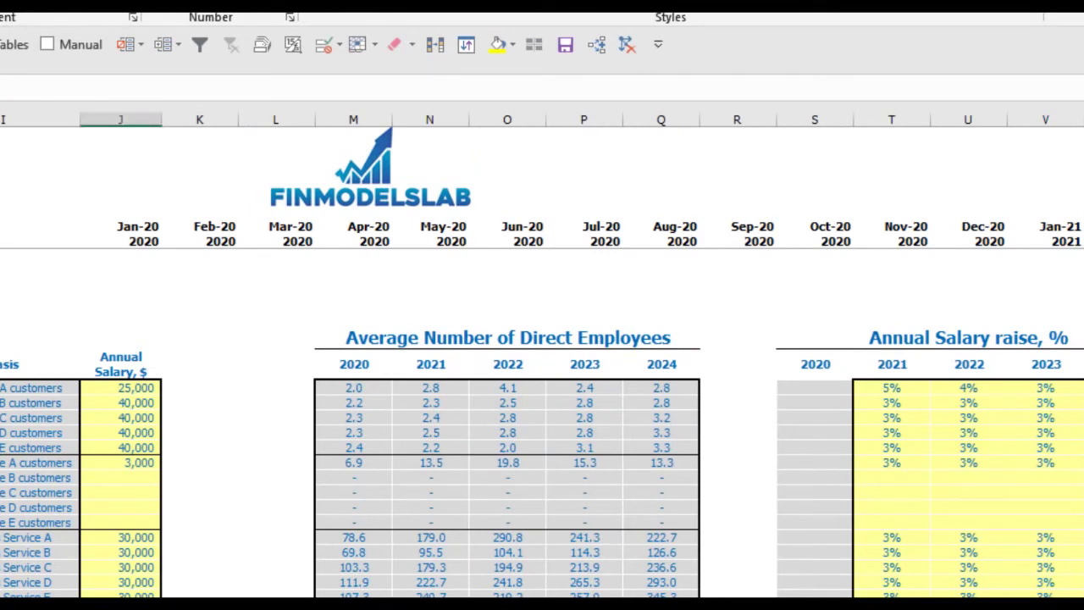
{"action": "type", "text": "="}
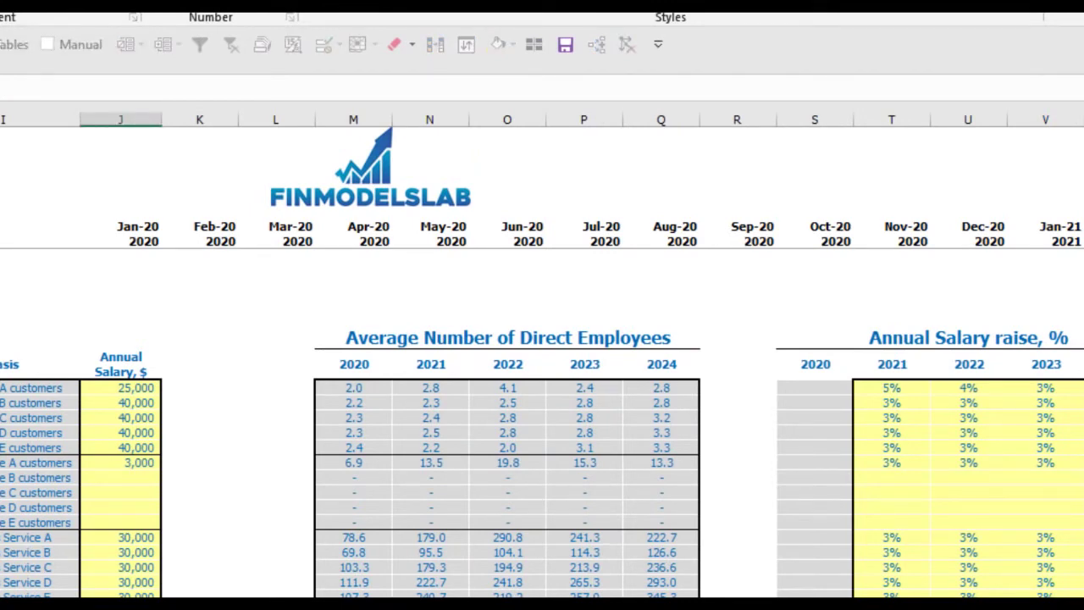
{"action": "key", "text": "Return"}
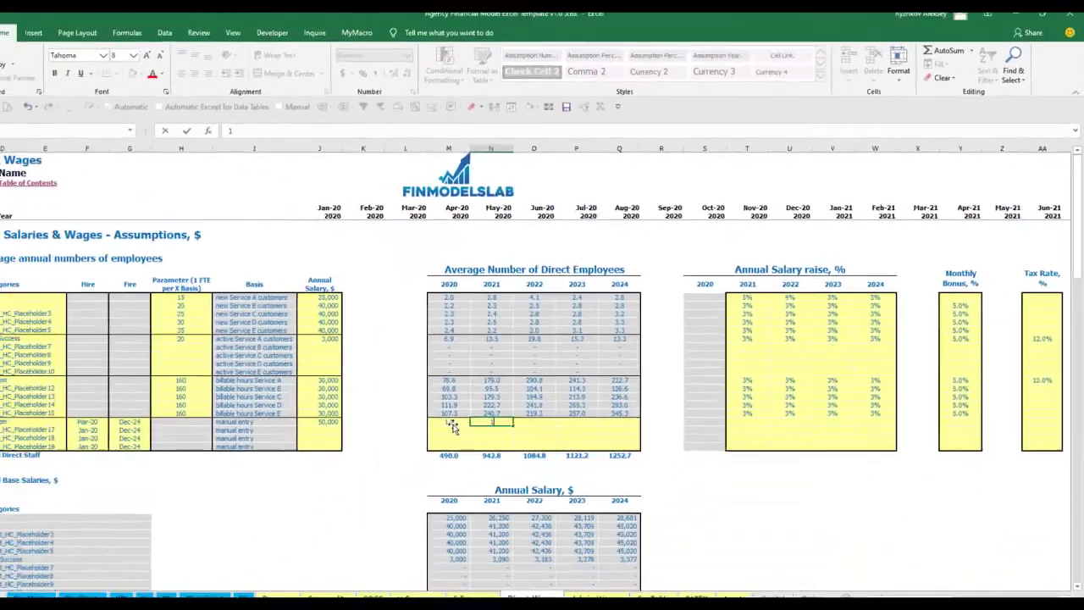
Step: Enter the Manager's average number of employees as 1 for 2020, 2 for 2021, 3 for 2022, 4 for 2023 and 5 for 2024
{"action": "type", "text": "1"}
{"action": "key", "text": "ctrl+Return"}
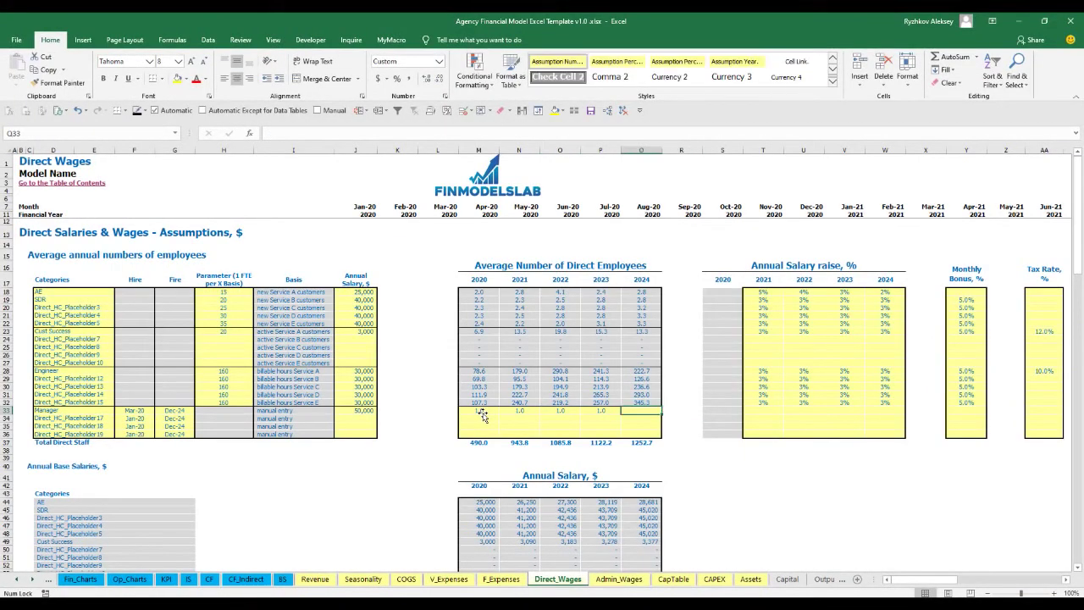
{"action": "key", "text": "Left"}
{"action": "key", "text": "Left"}
{"action": "key", "text": "Left"}
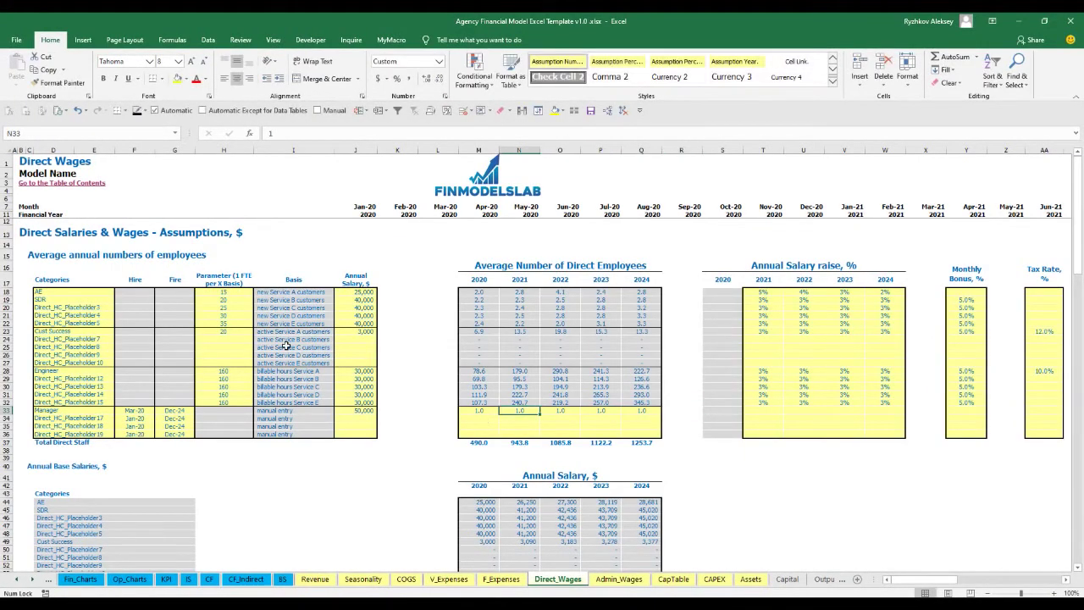
{"action": "type", "text": "2"}
{"action": "key", "text": "Right"}
{"action": "type", "text": "3"}
{"action": "key", "text": "Right"}
{"action": "type", "text": "4"}
{"action": "key", "text": "Right"}
{"action": "type", "text": "5"}
{"action": "key", "text": "Right"}
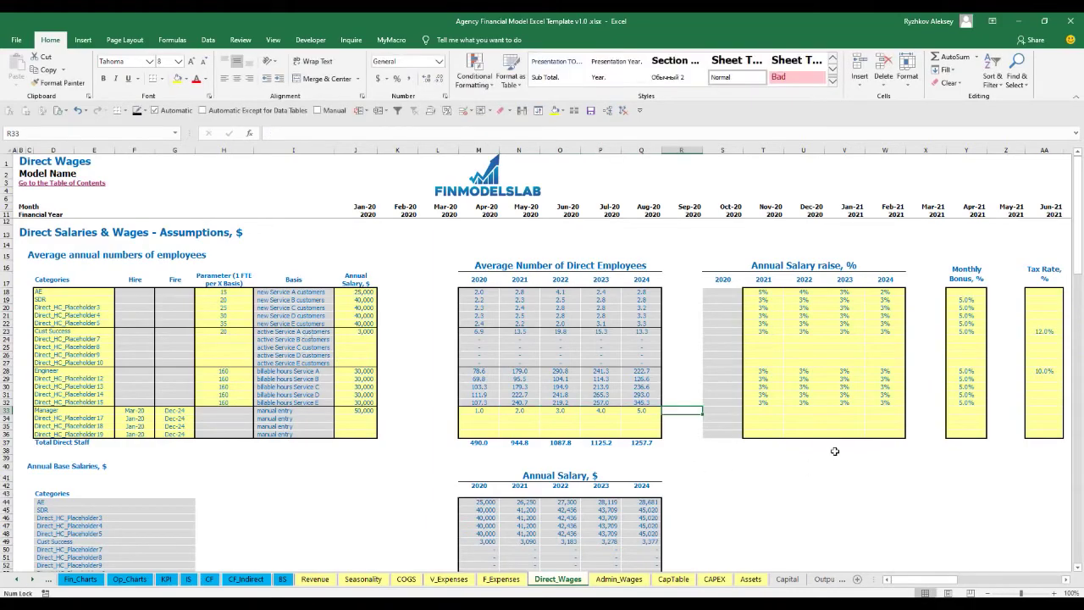
Step: Examine the Manager's monthly headcount across the years in the Total Direct Staff Numbers section
{"action": "scroll", "coordinate": [505, 433], "scroll_direction": "down", "scroll_amount": 16}
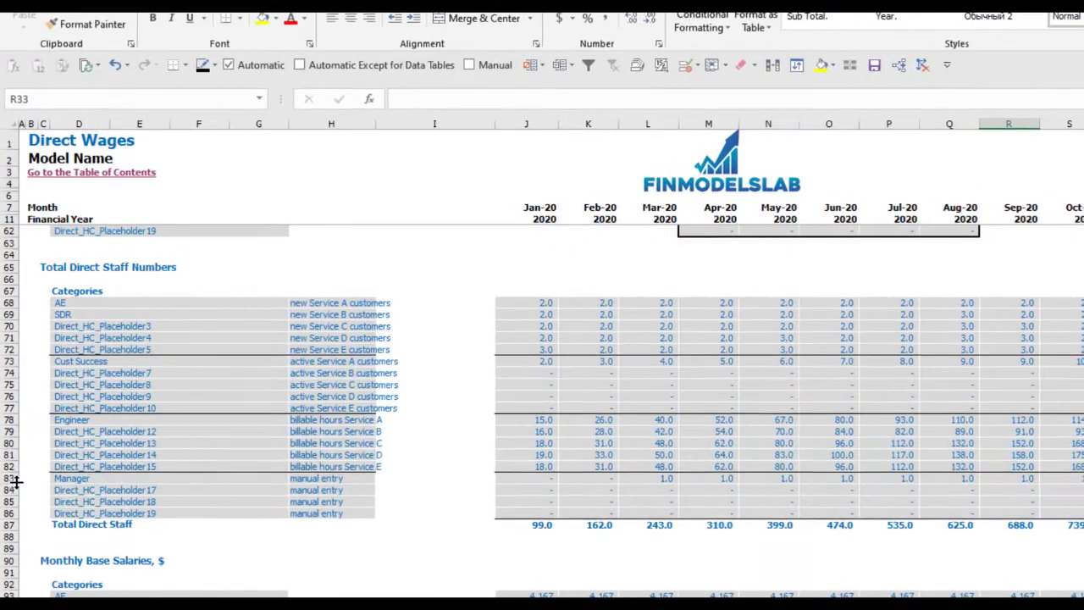
{"action": "left_click", "coordinate": [6, 428]}
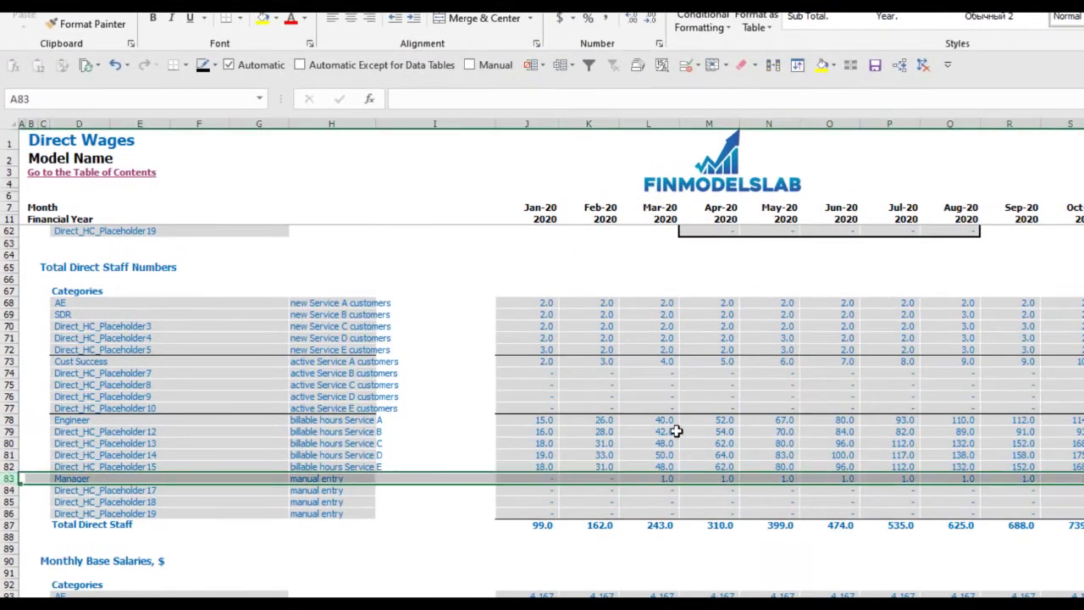
{"action": "left_click", "coordinate": [672, 479]}
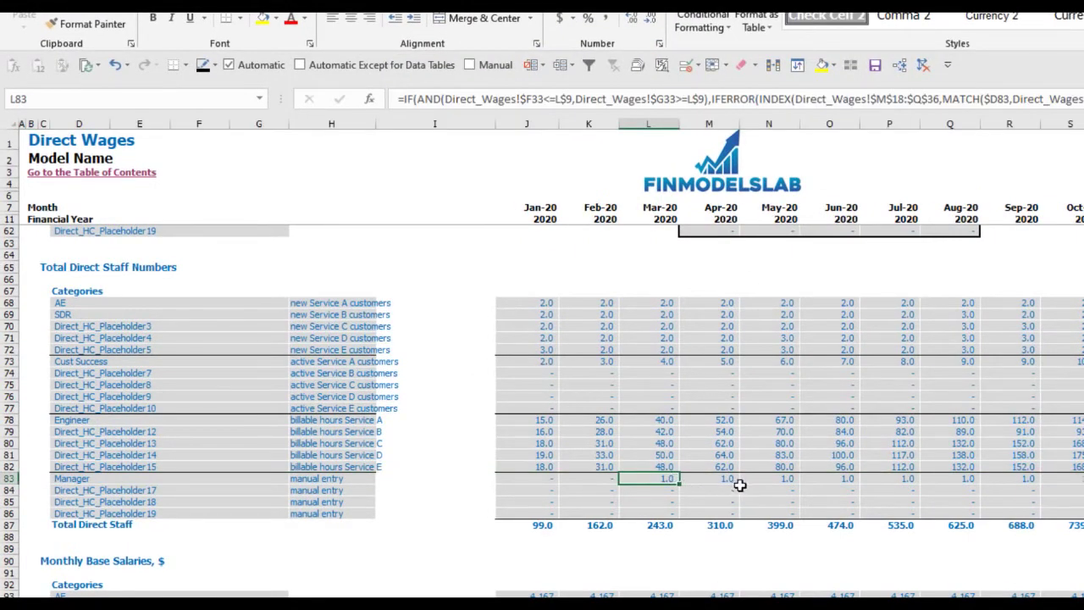
{"action": "left_click", "coordinate": [1083, 490]}
{"action": "key", "text": "Up"}
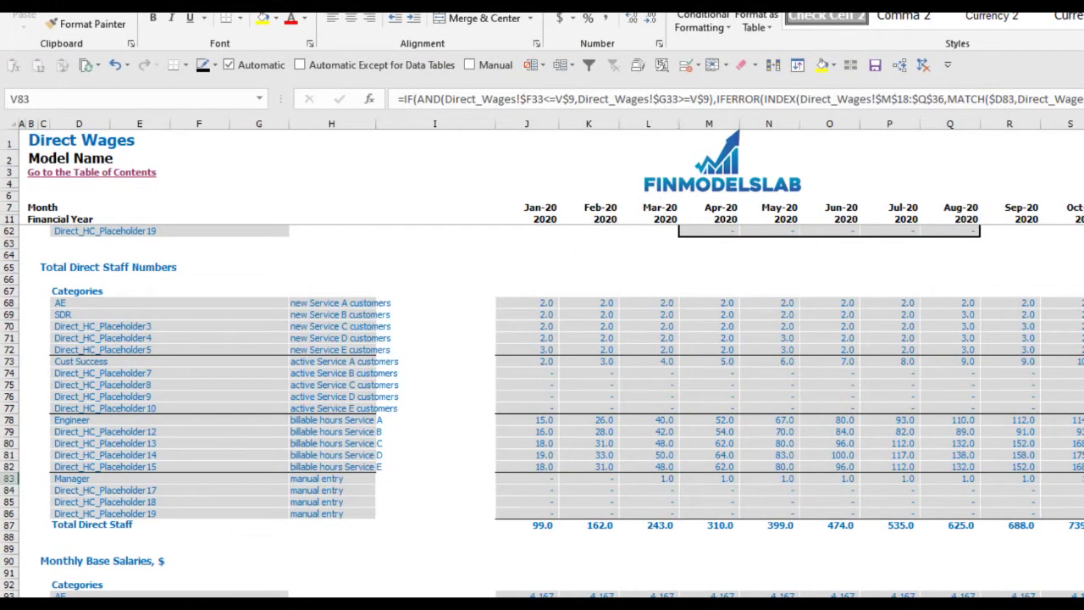
{"action": "key", "text": "Right"}
{"action": "key", "text": "Right"}
{"action": "key", "text": "Right"}
{"action": "key", "text": "Right"}
{"action": "key", "text": "Right"}
{"action": "key", "text": "Right"}
{"action": "key", "text": "Right"}
{"action": "key", "text": "Right"}
{"action": "key", "text": "Right"}
{"action": "key", "text": "Right"}
{"action": "key", "text": "Right"}
{"action": "key", "text": "Right"}
{"action": "key", "text": "Right"}
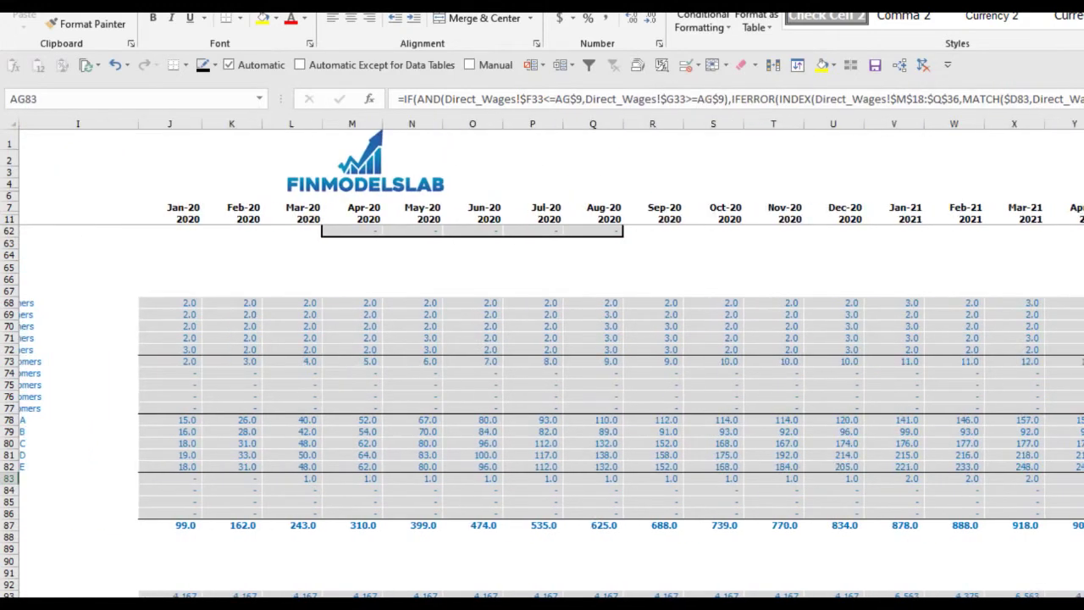
{"action": "key", "text": "Right"}
{"action": "key", "text": "Left"}
{"action": "key", "text": "Left"}
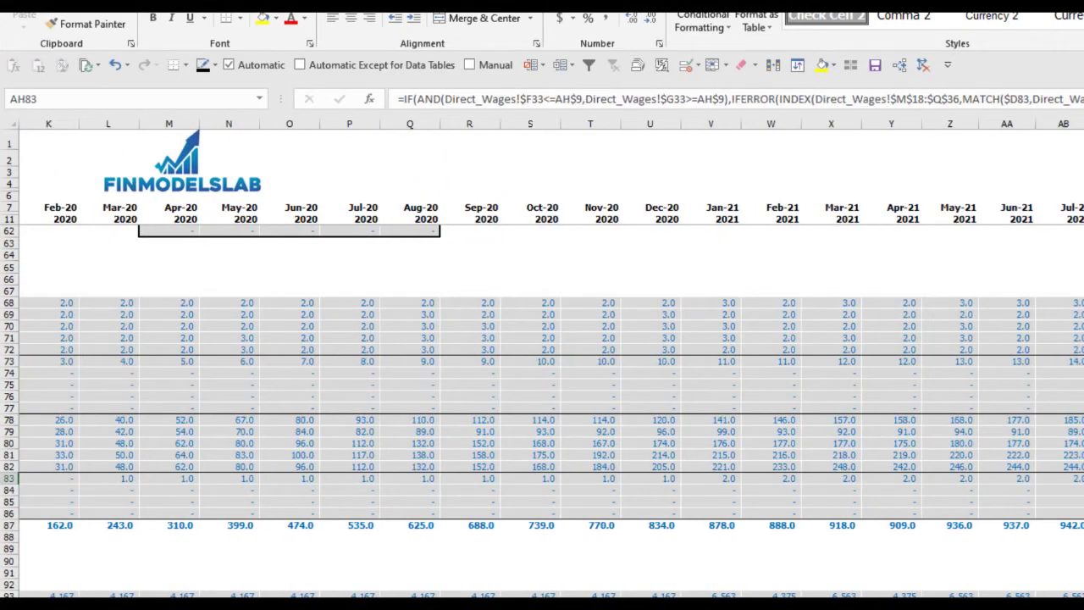
Step: Open the Income Statement sheet and expand the Total COGS group to show its Direct Salary and Wages line
{"action": "key", "text": "ctrl+Page_Down"}
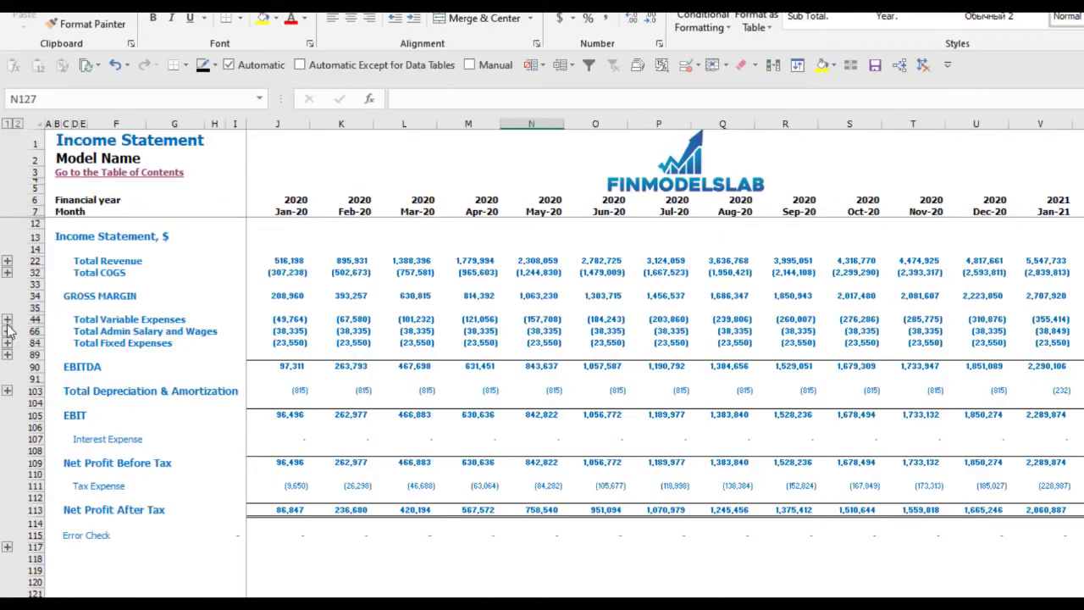
{"action": "left_click", "coordinate": [7, 273]}
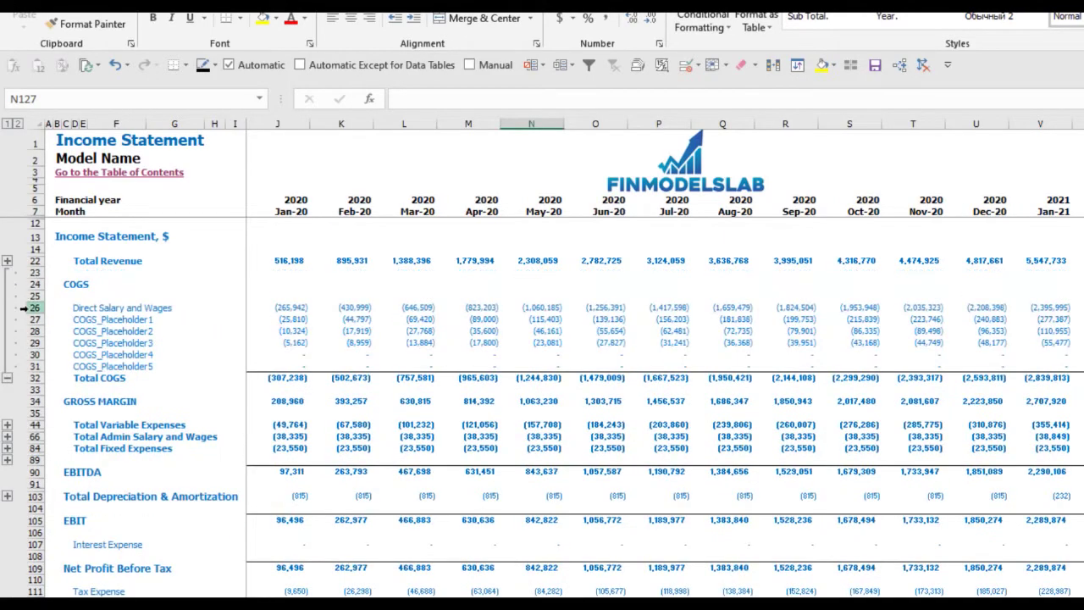
Step: Select the Direct Salary and Wages row of the Income Statement to review its monthly amounts
{"action": "left_click", "coordinate": [34, 307]}
{"action": "left_click", "coordinate": [277, 309]}
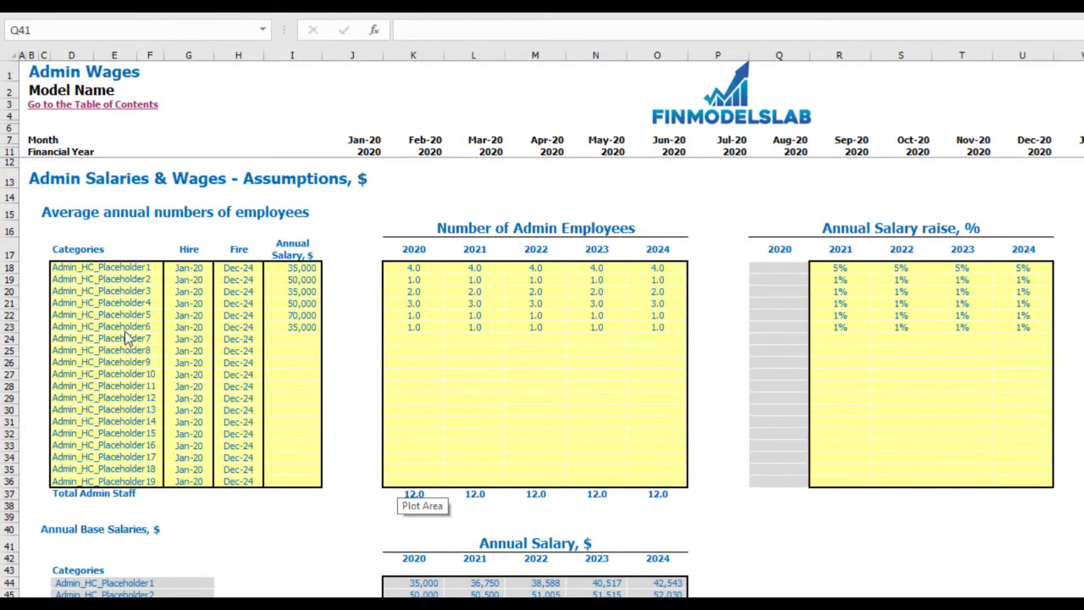
Step: Rename the first admin staff category on the Admin Wages sheet as managers
{"action": "left_click", "coordinate": [68, 270]}
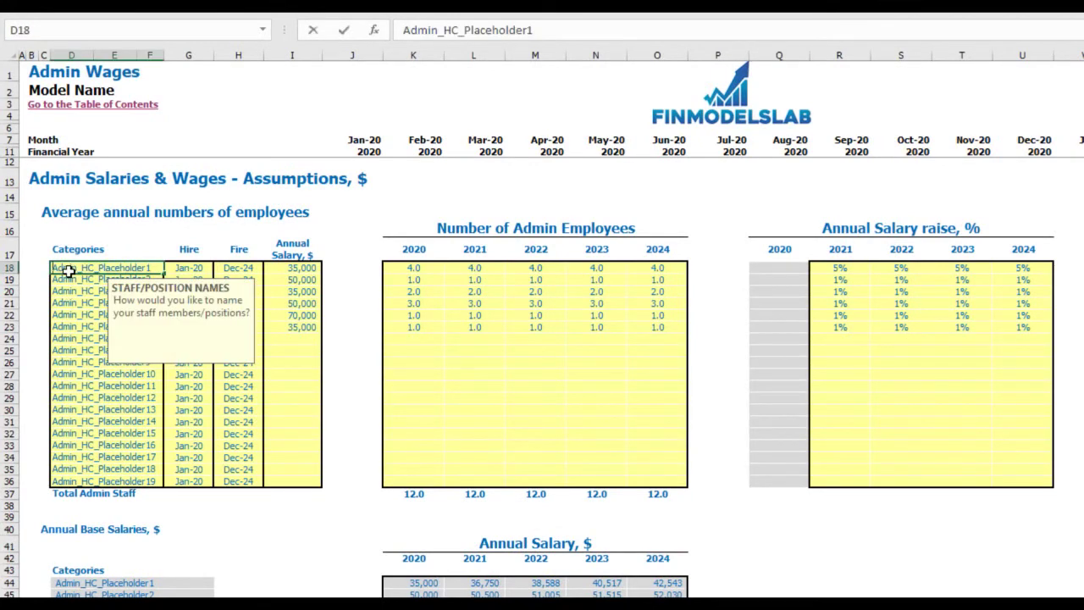
{"action": "type", "text": "managers"}
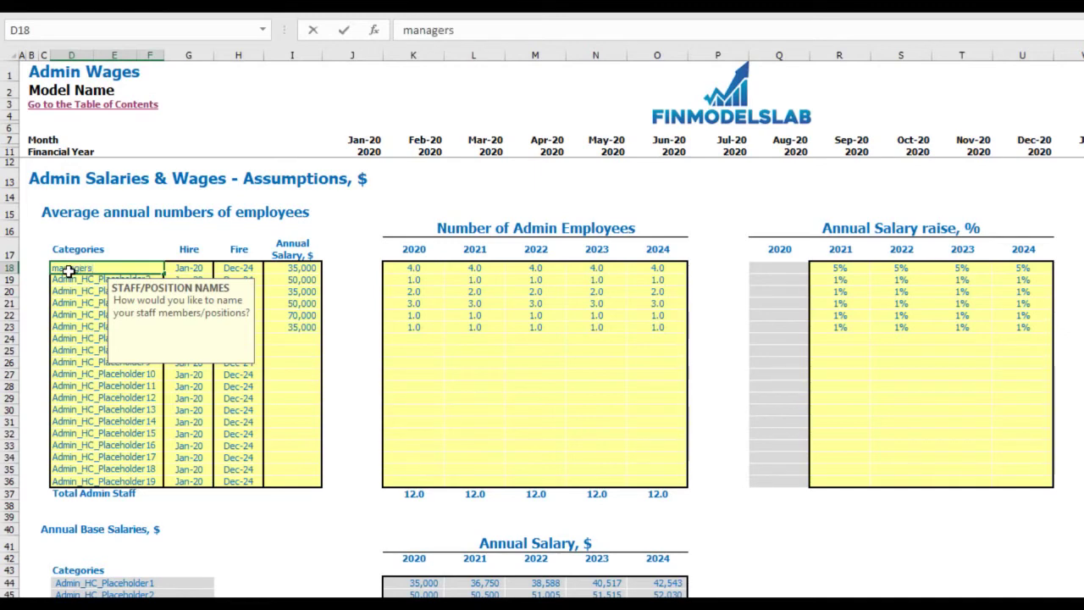
{"action": "key", "text": "Return"}
Step: Set the managers' hire date to Feb-20 and their annual salary to 40,000
{"action": "left_click", "coordinate": [208, 269]}
{"action": "left_click", "coordinate": [220, 268]}
{"action": "left_click", "coordinate": [205, 291]}
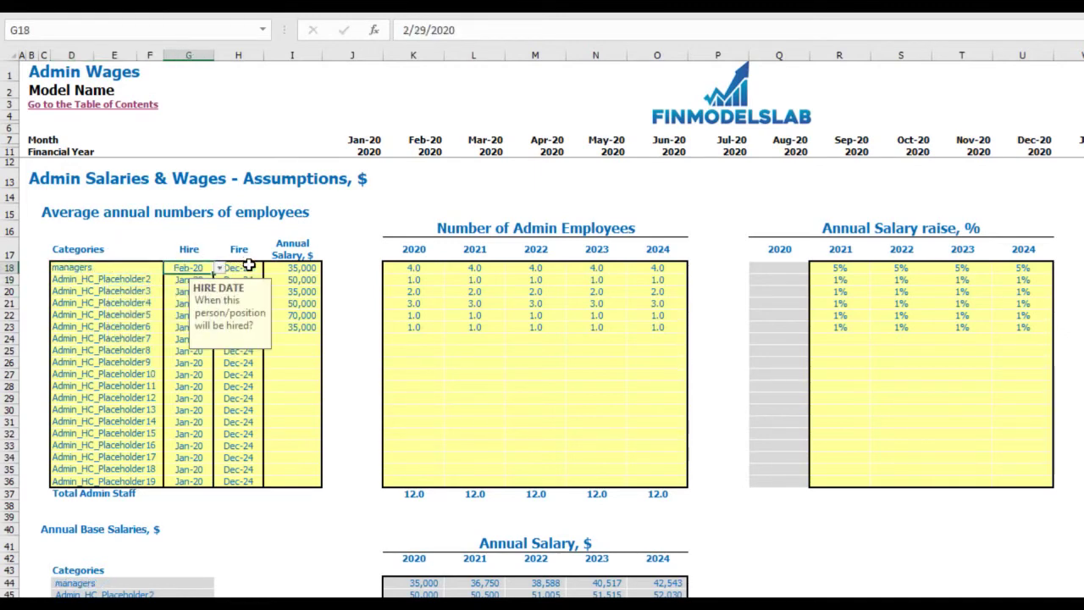
{"action": "left_click", "coordinate": [249, 265]}
{"action": "left_click", "coordinate": [342, 223]}
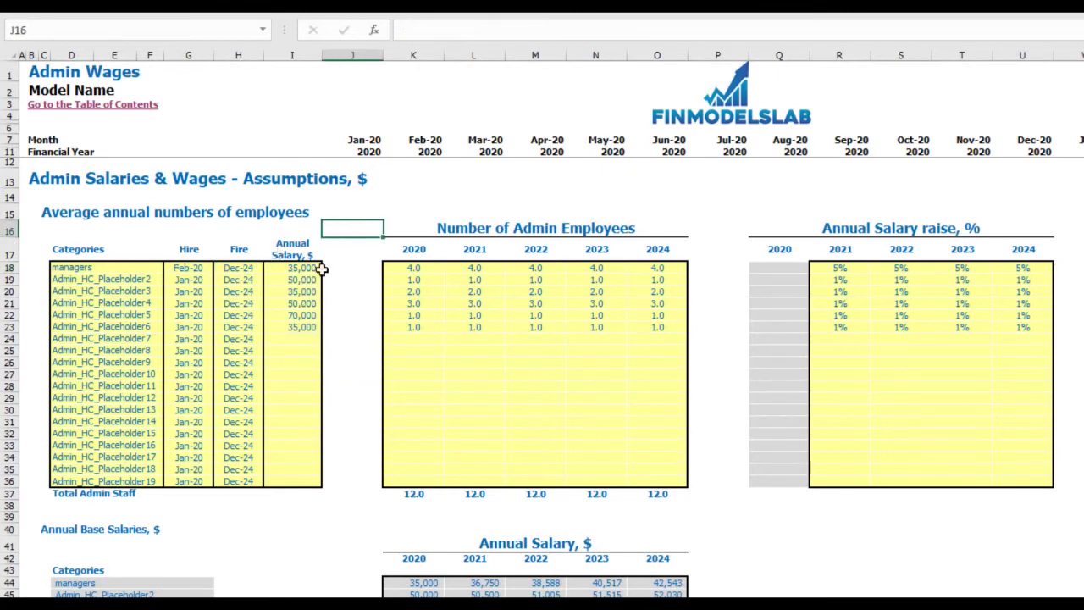
{"action": "left_click", "coordinate": [305, 269]}
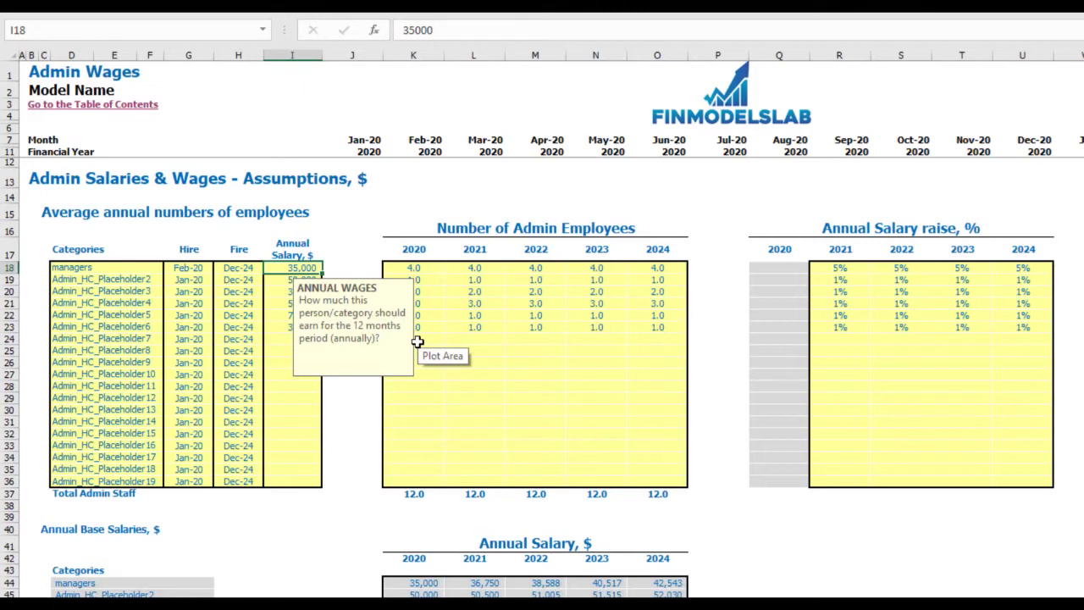
{"action": "type", "text": "40000"}
{"action": "key", "text": "Return"}
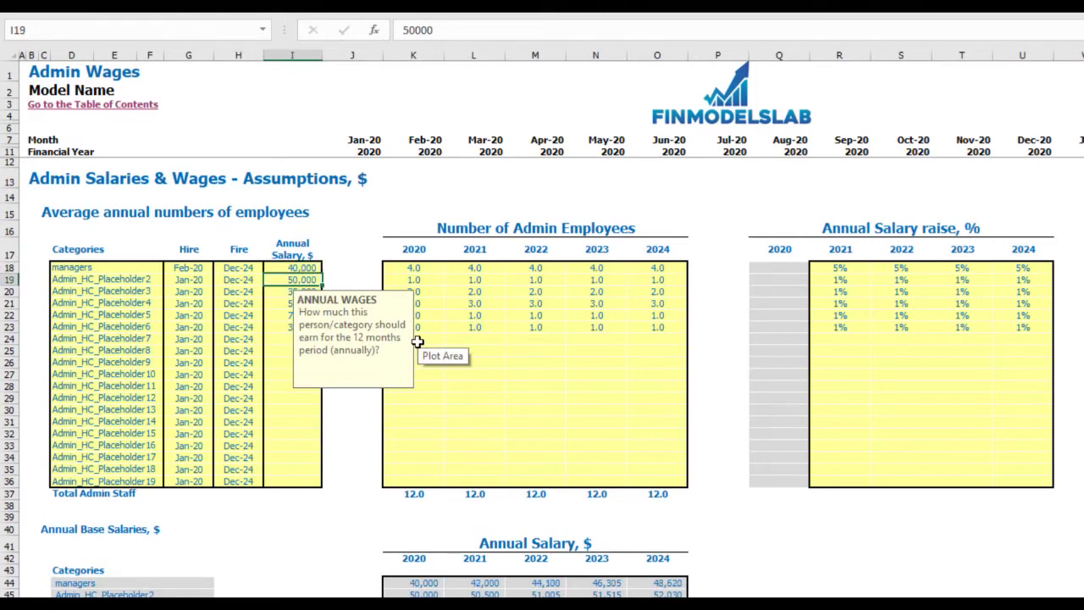
Step: Enter the number of admin employees for managers as 1 for 2020, 2 for 2021, 3 for 2022, 4 for 2023 and 5 for 2024
{"action": "left_click", "coordinate": [414, 268]}
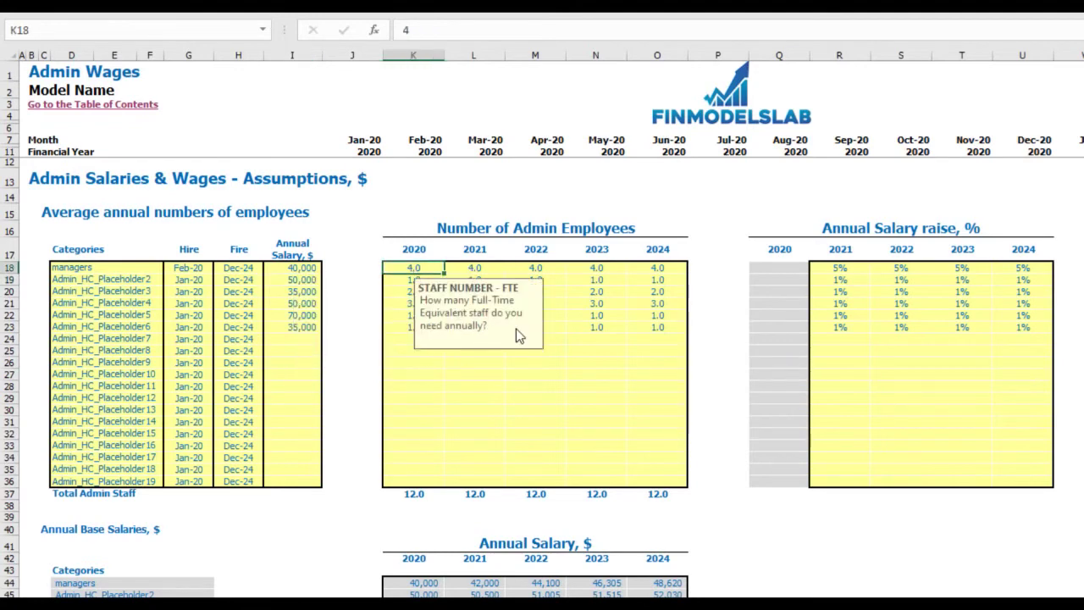
{"action": "type", "text": "1"}
{"action": "key", "text": "Tab"}
{"action": "type", "text": "2"}
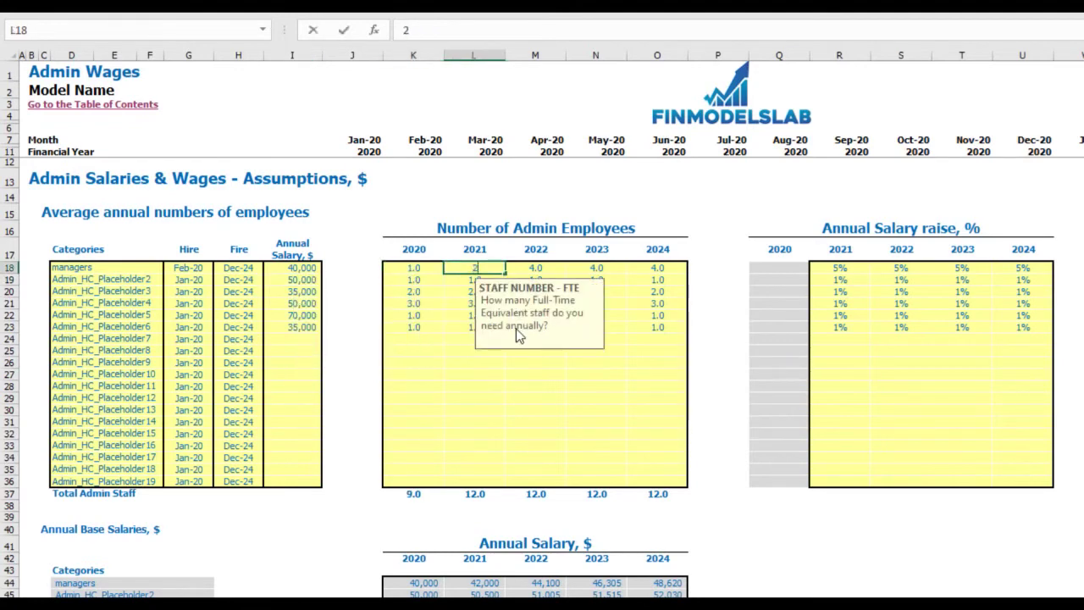
{"action": "key", "text": "Tab"}
{"action": "type", "text": "3"}
{"action": "key", "text": "Tab"}
{"action": "type", "text": "4"}
{"action": "key", "text": "Tab"}
{"action": "type", "text": "5"}
{"action": "key", "text": "Tab"}
{"action": "left_click", "coordinate": [696, 212]}
Step: Enter the managers' annual salary raise as 3% for 2021, 4% for 2022, 5% for 2023 and 6% for 2024
{"action": "left_click_drag", "start_coordinate": [569, 268], "coordinate": [756, 276]}
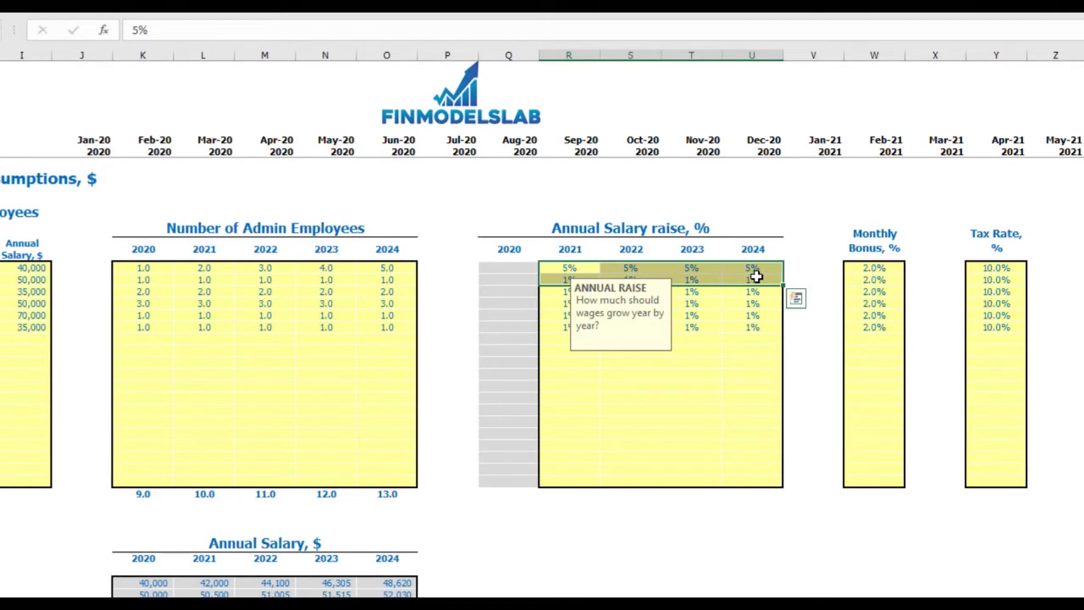
{"action": "left_click", "coordinate": [567, 266]}
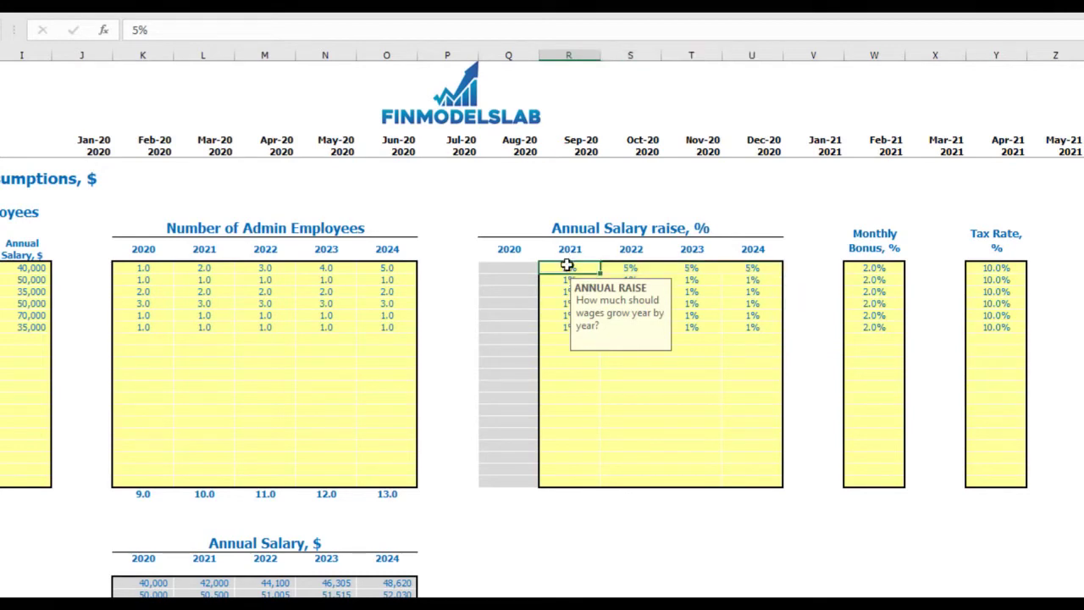
{"action": "type", "text": "3"}
{"action": "key", "text": "Tab"}
{"action": "type", "text": "4"}
{"action": "key", "text": "Tab"}
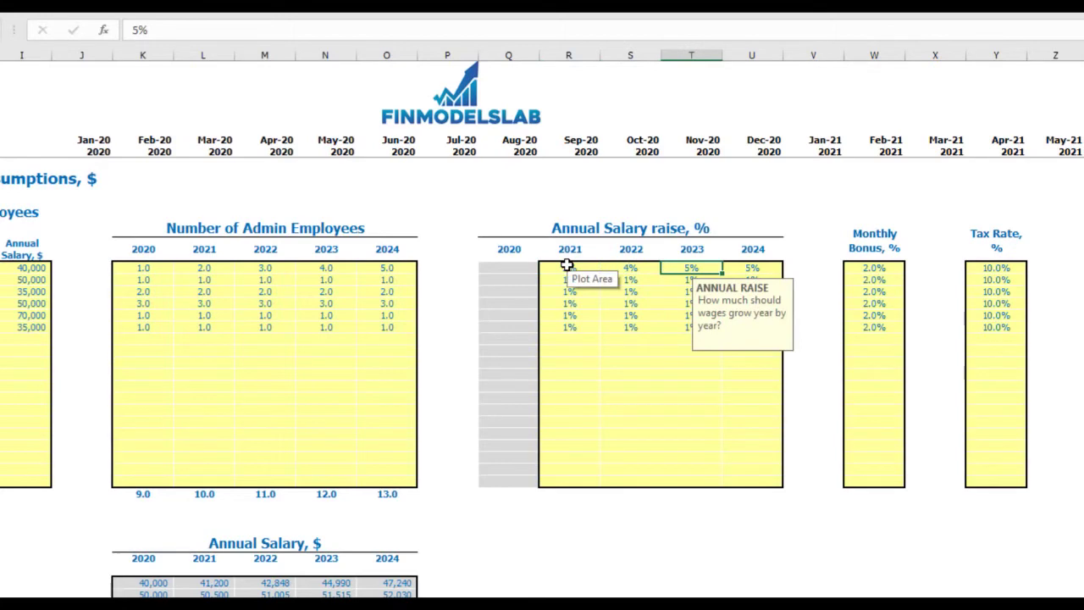
{"action": "type", "text": "5"}
{"action": "key", "text": "Tab"}
{"action": "key", "text": "Return"}
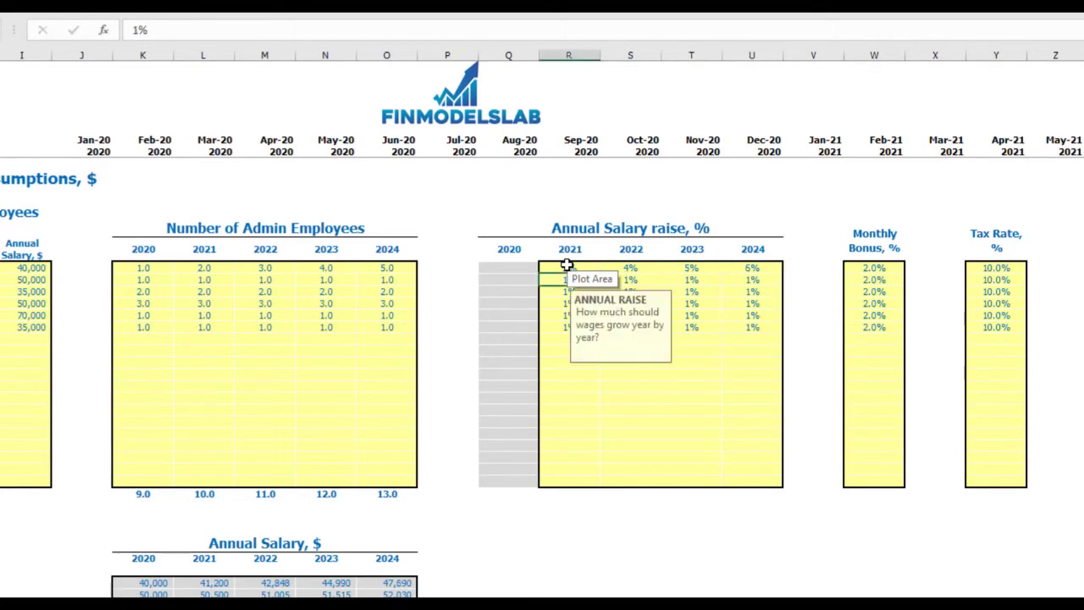
Step: Set the managers' monthly bonus to 5% and tax rate to 12%
{"action": "left_click", "coordinate": [888, 268]}
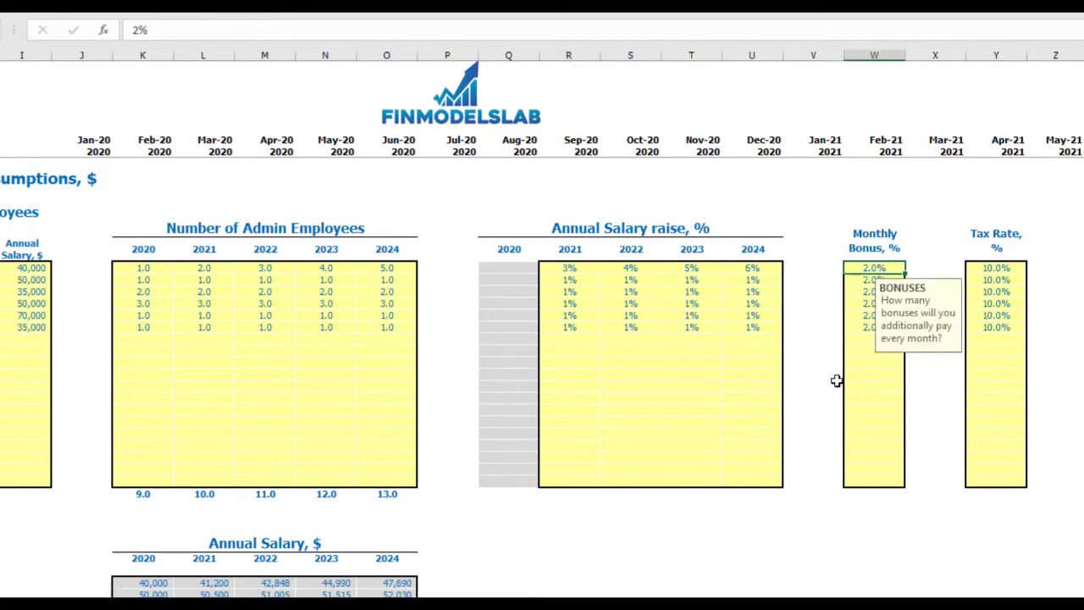
{"action": "type", "text": "5"}
{"action": "key", "text": "Return"}
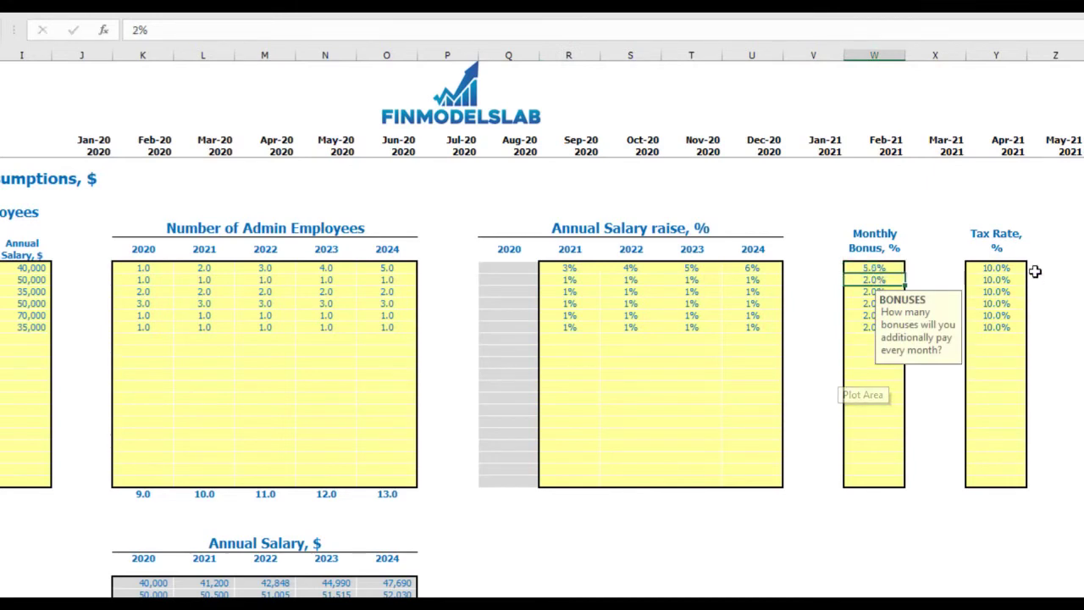
{"action": "left_click", "coordinate": [1012, 268]}
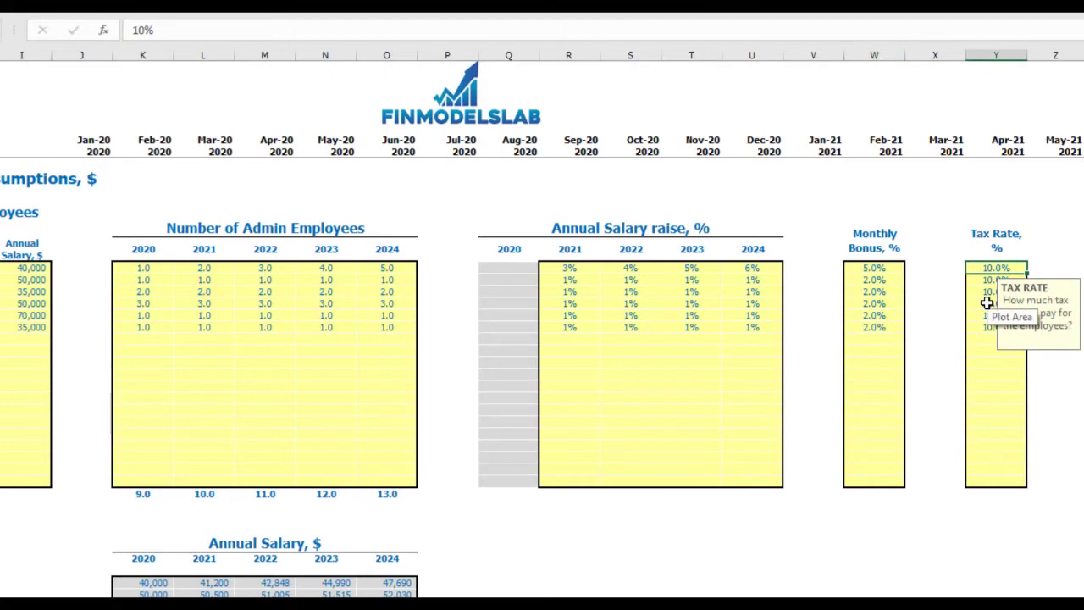
{"action": "type", "text": "12"}
{"action": "key", "text": "Return"}
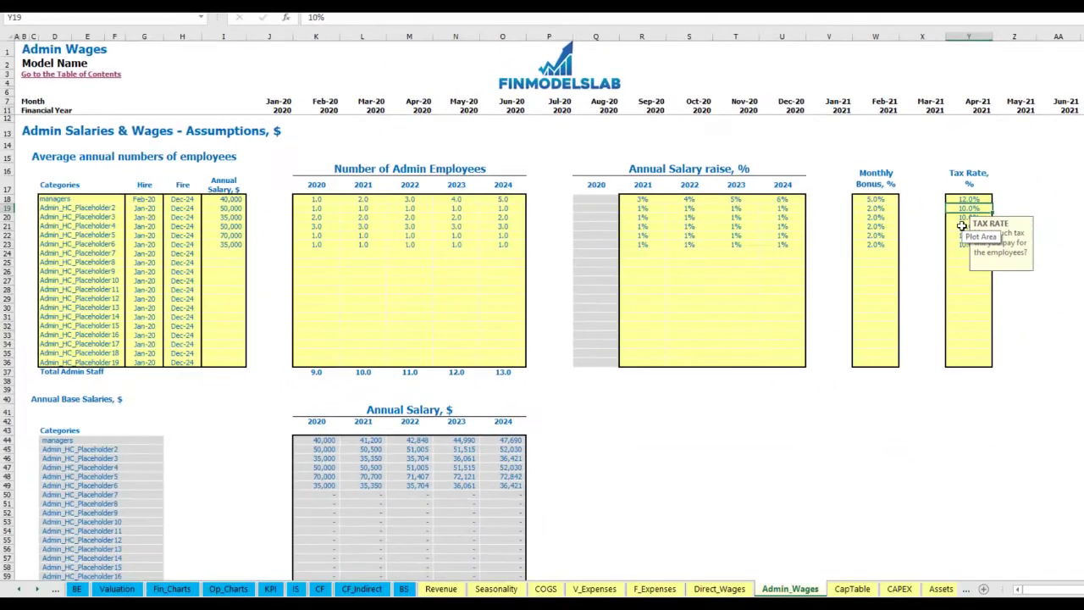
Step: Compare the managers' calculated annual salaries and monthly staff numbers with their salary, raise and hire date assumptions
{"action": "scroll", "coordinate": [327, 363], "scroll_direction": "down", "scroll_amount": 3}
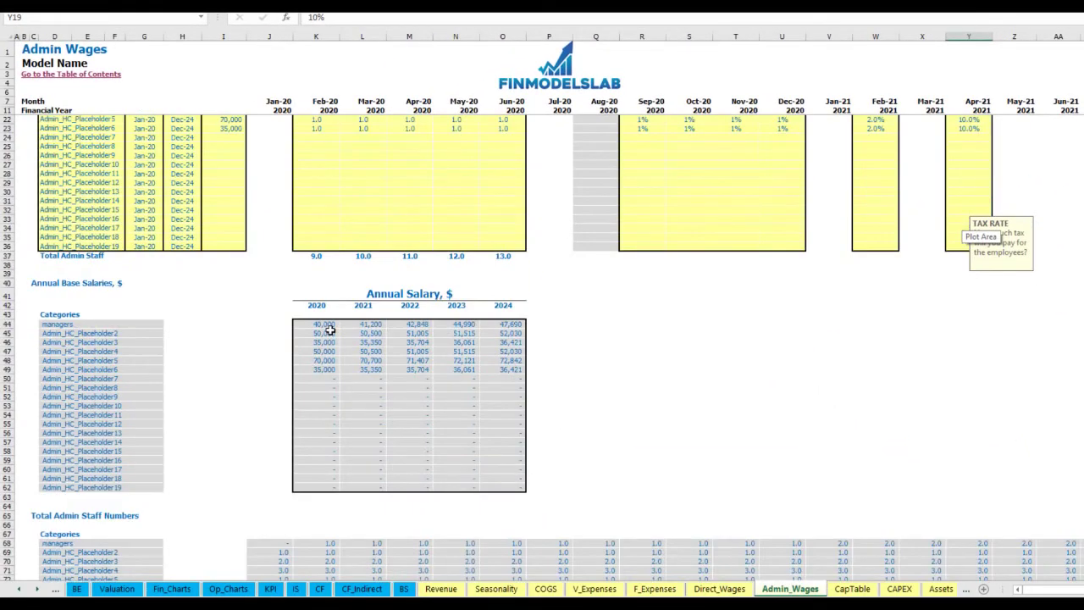
{"action": "scroll", "coordinate": [326, 333], "scroll_direction": "up", "scroll_amount": 3}
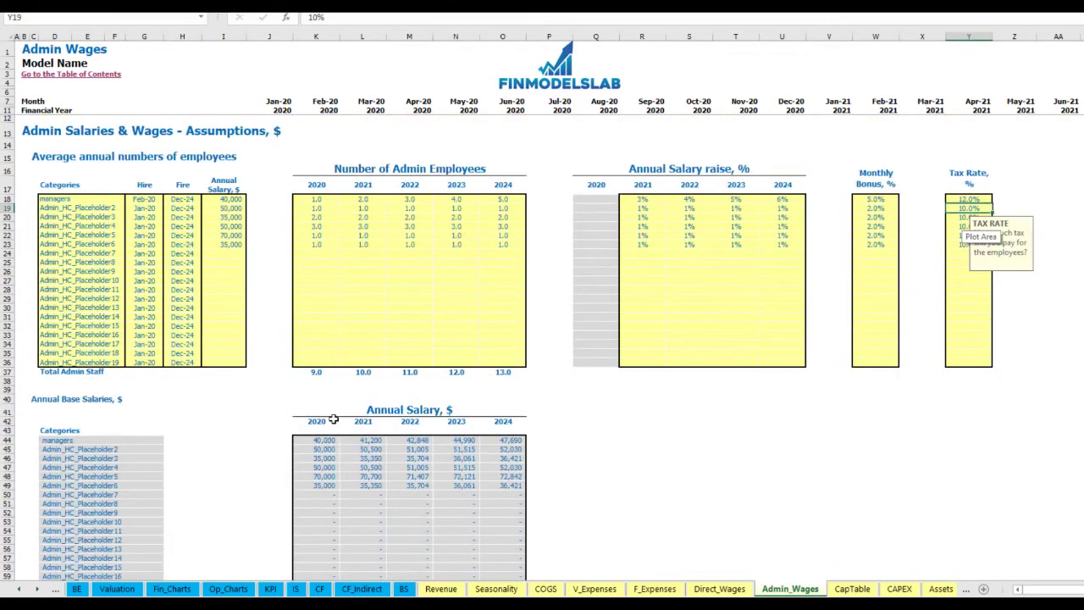
{"action": "left_click", "coordinate": [232, 200]}
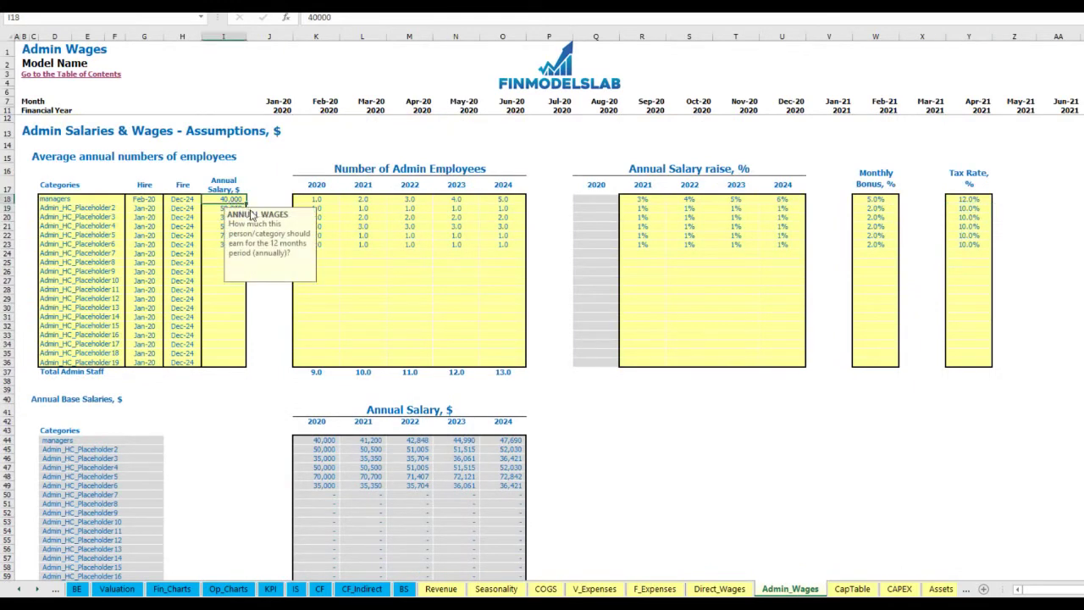
{"action": "left_click_drag", "start_coordinate": [642, 199], "coordinate": [782, 200]}
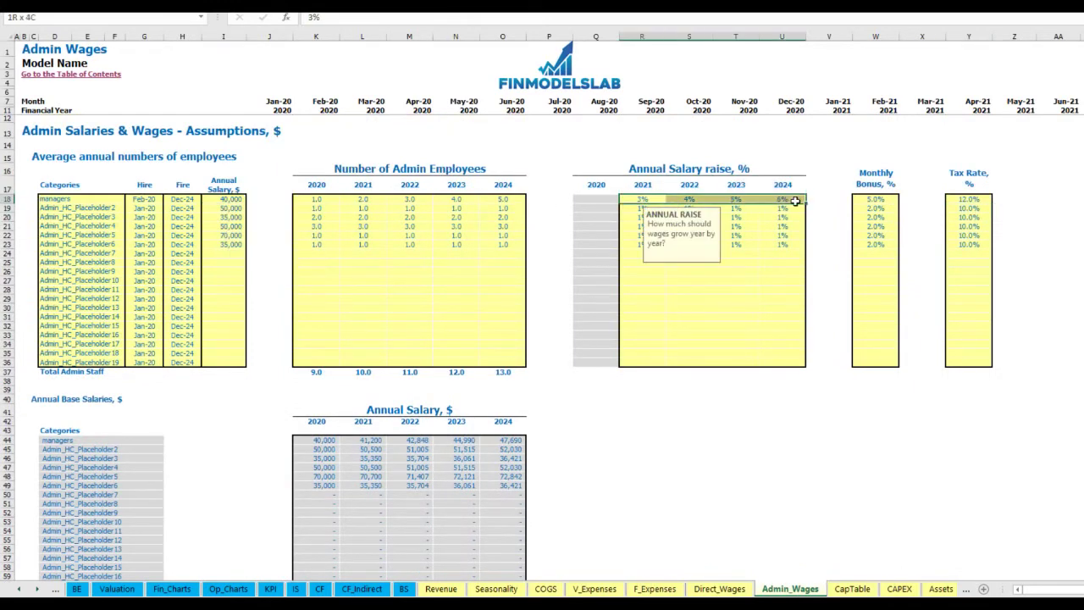
{"action": "scroll", "coordinate": [343, 427], "scroll_direction": "down", "scroll_amount": 13}
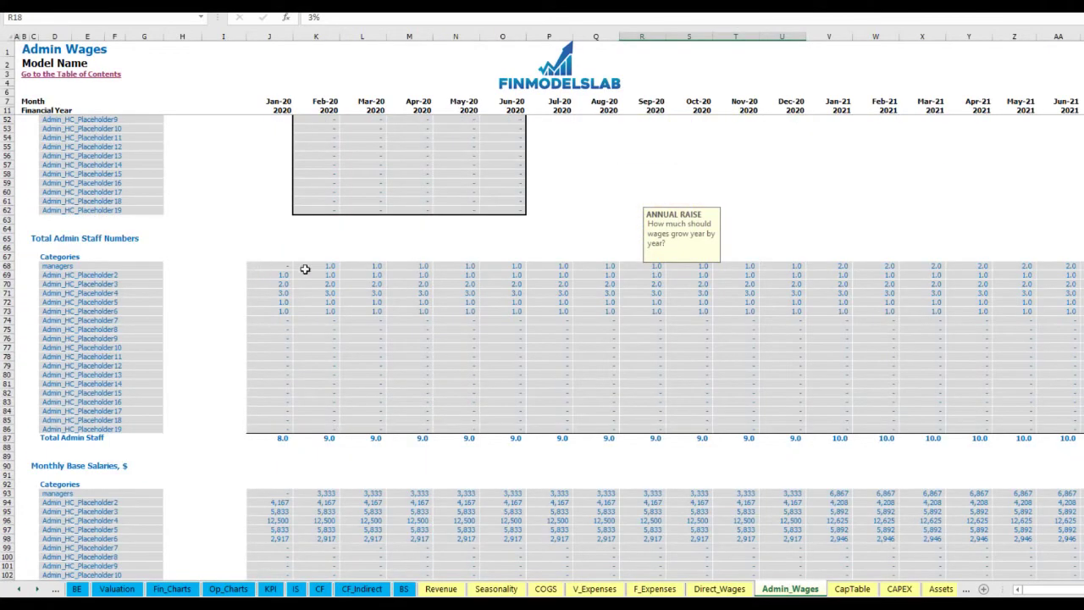
{"action": "left_click", "coordinate": [310, 266]}
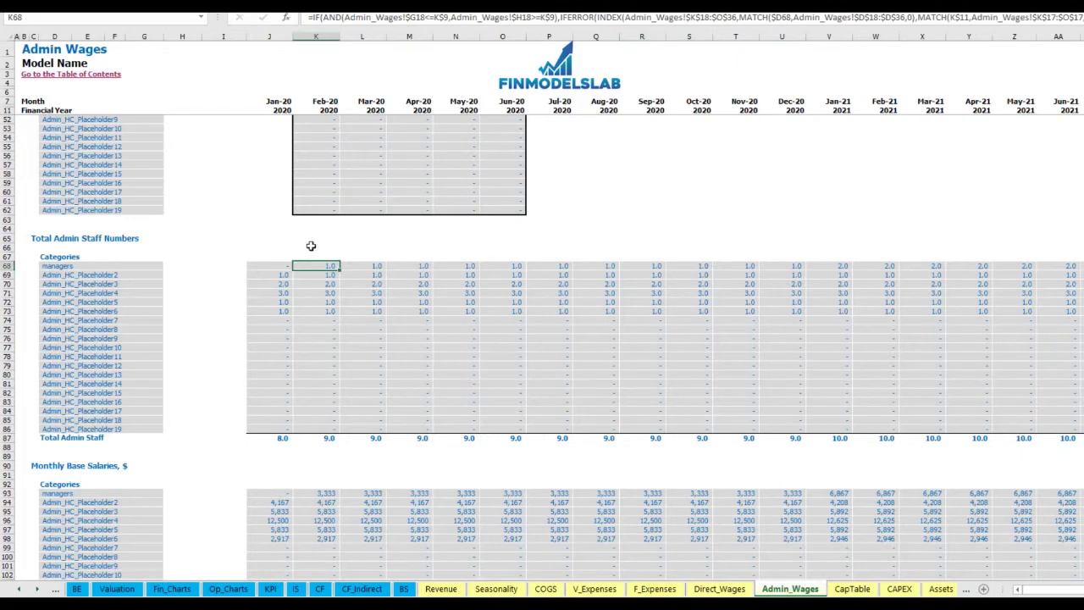
{"action": "scroll", "coordinate": [308, 232], "scroll_direction": "up", "scroll_amount": 13}
{"action": "left_click", "coordinate": [152, 196]}
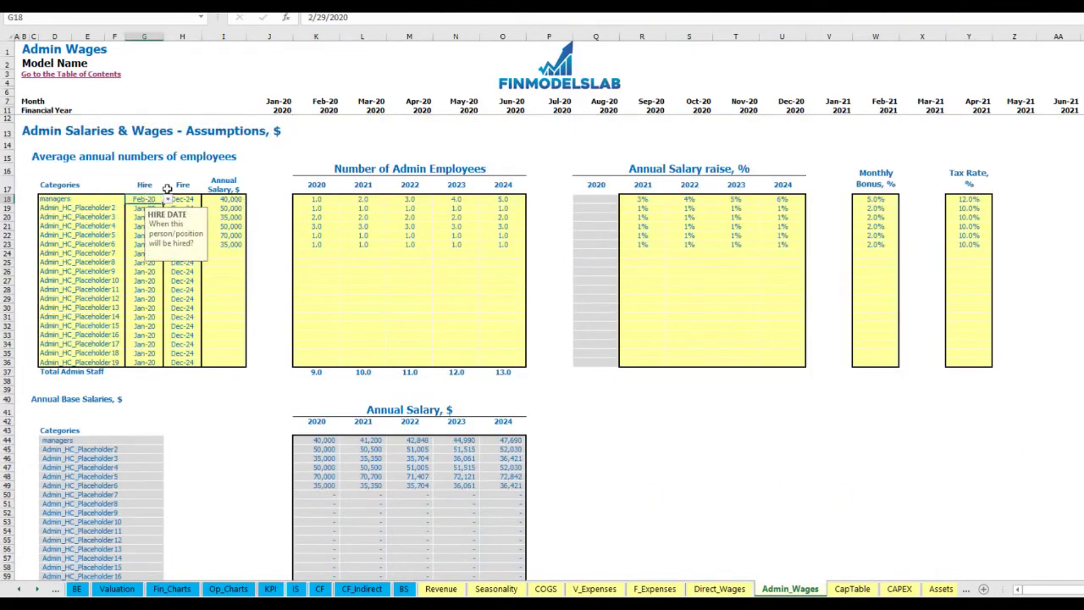
{"action": "scroll", "coordinate": [247, 257], "scroll_direction": "down", "scroll_amount": 13}
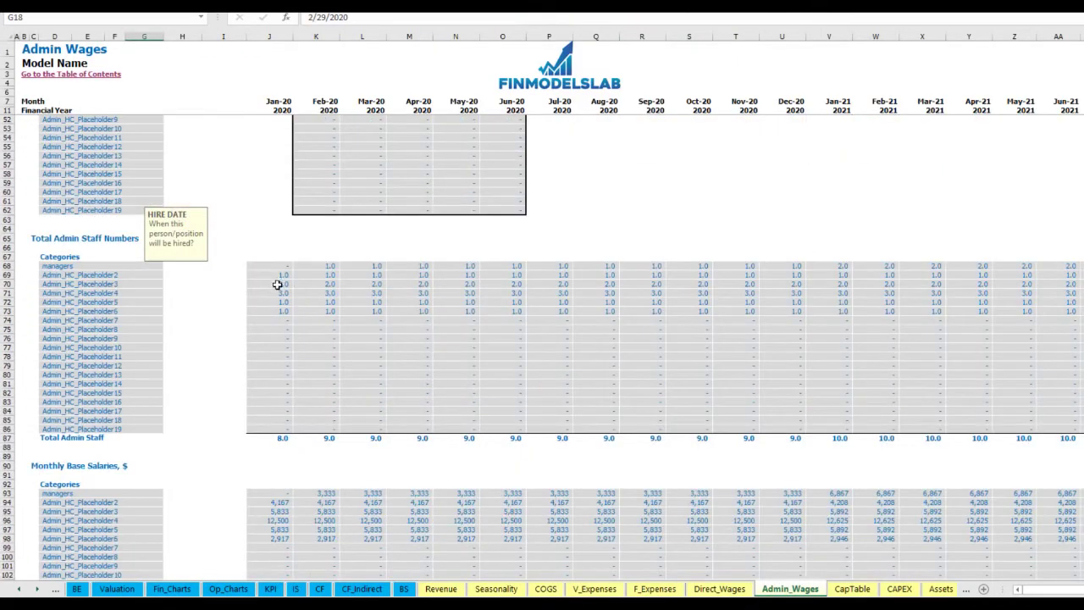
Step: Review the Monthly Base Salaries, Monthly Bonus and Monthly Base Taxes sections of the Admin Wages sheet
{"action": "scroll", "coordinate": [277, 285], "scroll_direction": "down", "scroll_amount": 7}
{"action": "left_click", "coordinate": [300, 288]}
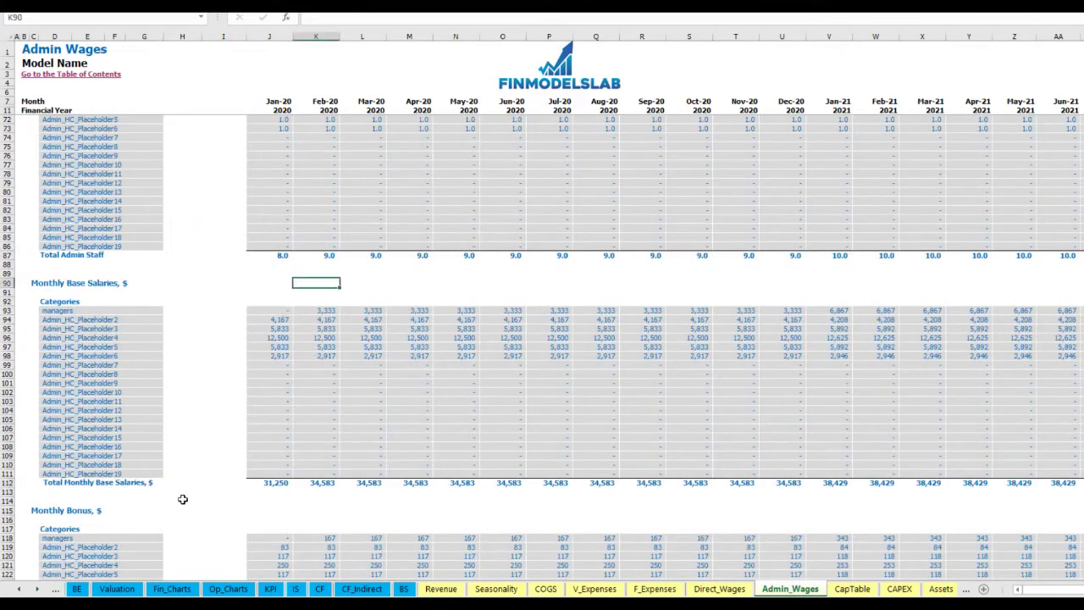
{"action": "scroll", "coordinate": [286, 410], "scroll_direction": "down", "scroll_amount": 7}
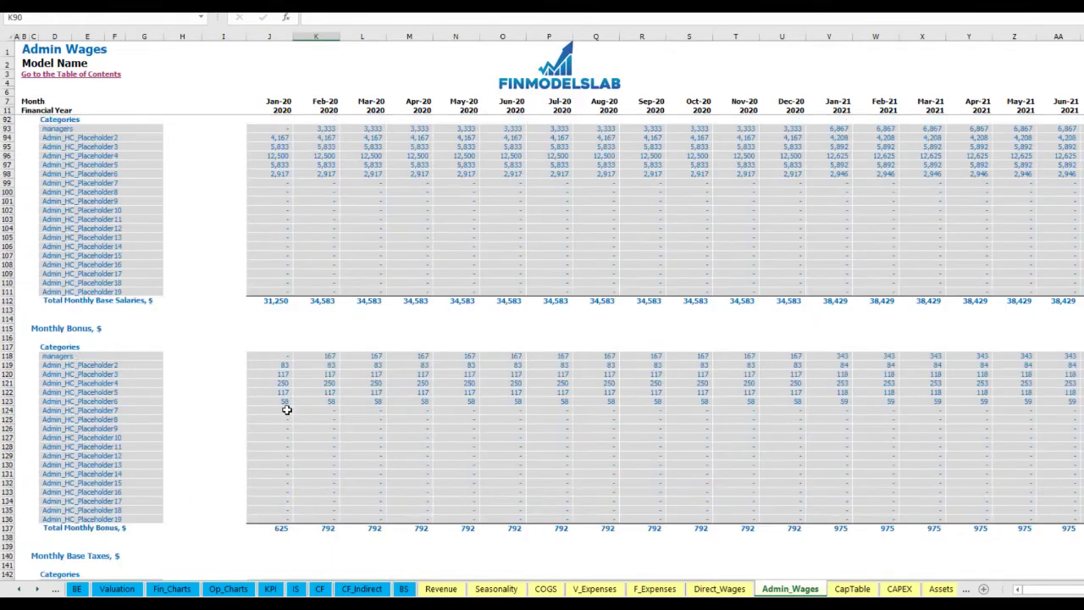
{"action": "scroll", "coordinate": [136, 354], "scroll_direction": "down", "scroll_amount": 7}
{"action": "scroll", "coordinate": [75, 347], "scroll_direction": "down", "scroll_amount": 3}
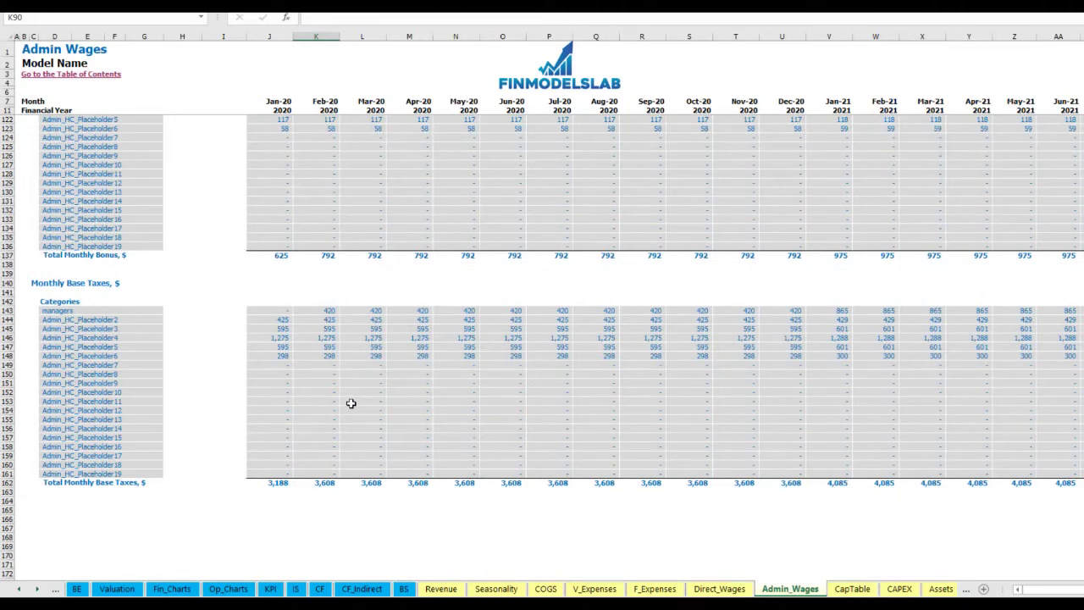
Step: Open the Income Statement sheet, expand the Total Admin Salary and Wages group and review its position names and monthly amounts
{"action": "left_click", "coordinate": [296, 589]}
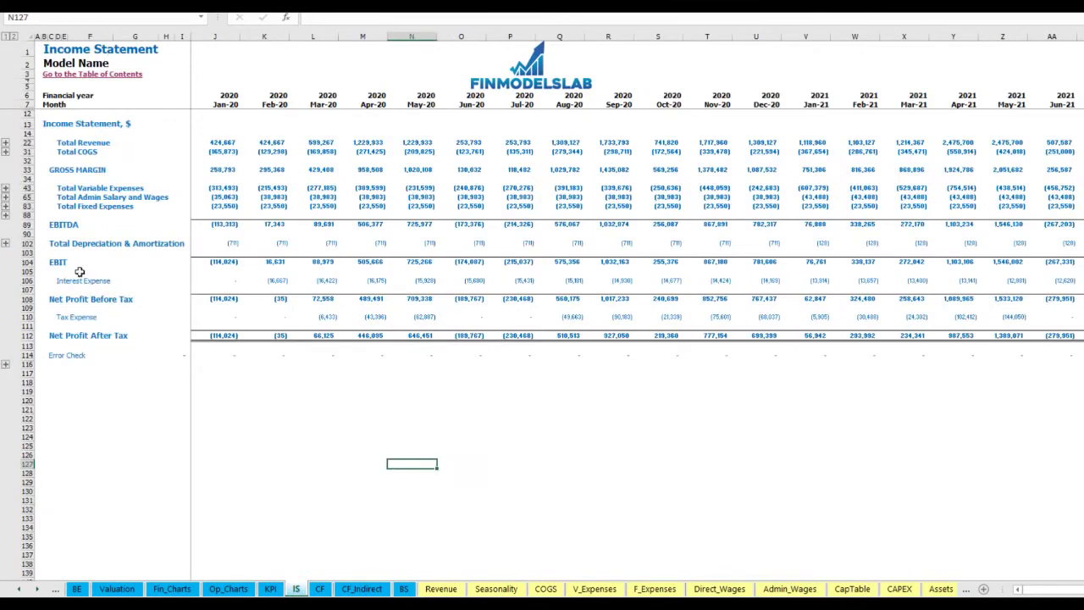
{"action": "left_click", "coordinate": [5, 196]}
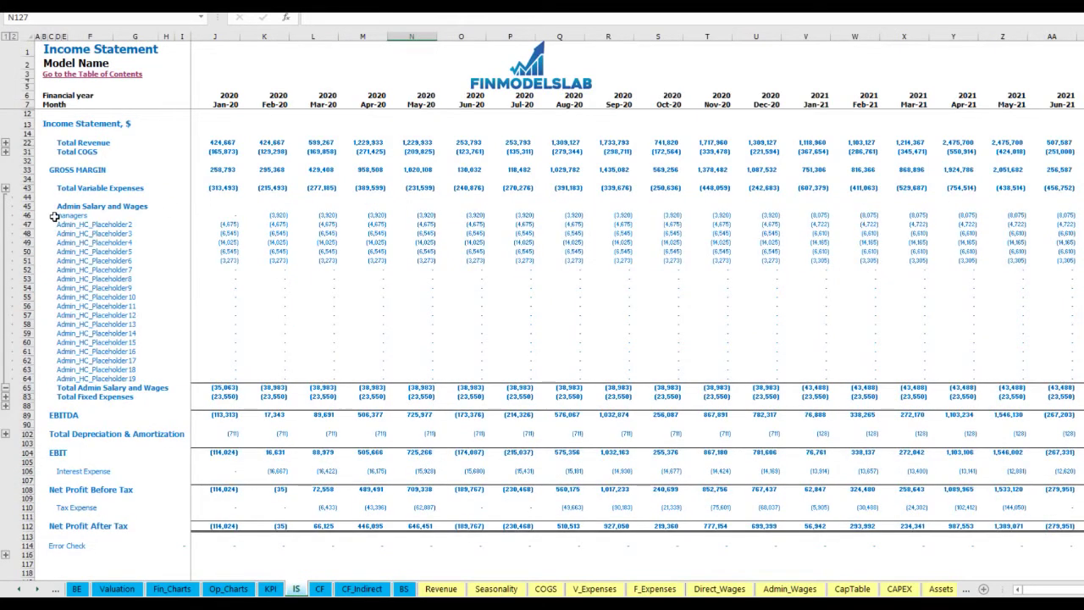
{"action": "left_click_drag", "start_coordinate": [58, 216], "coordinate": [59, 379]}
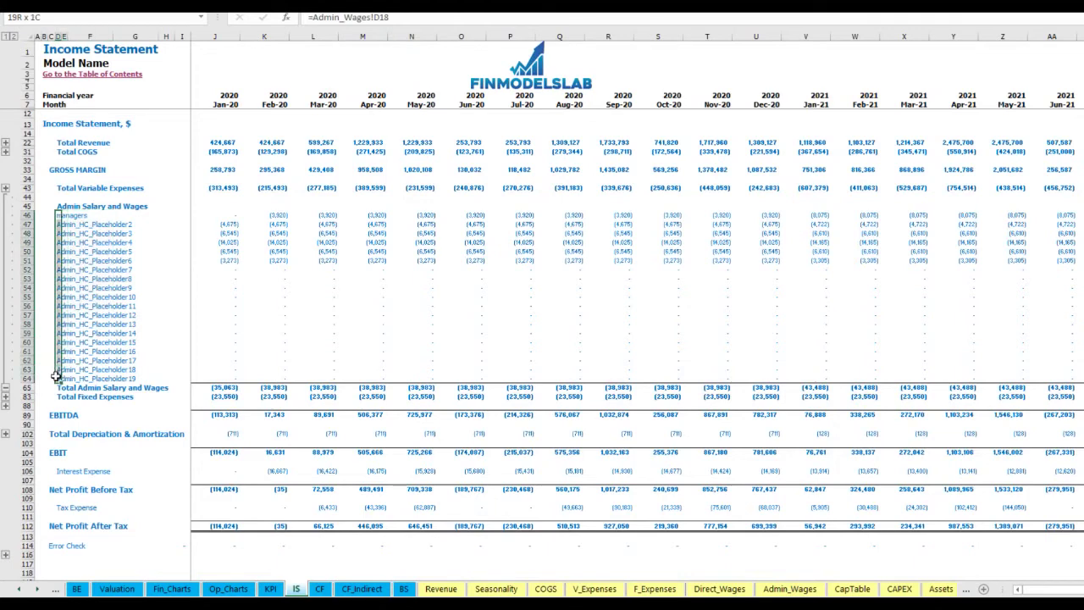
{"action": "left_click_drag", "start_coordinate": [222, 215], "coordinate": [961, 333]}
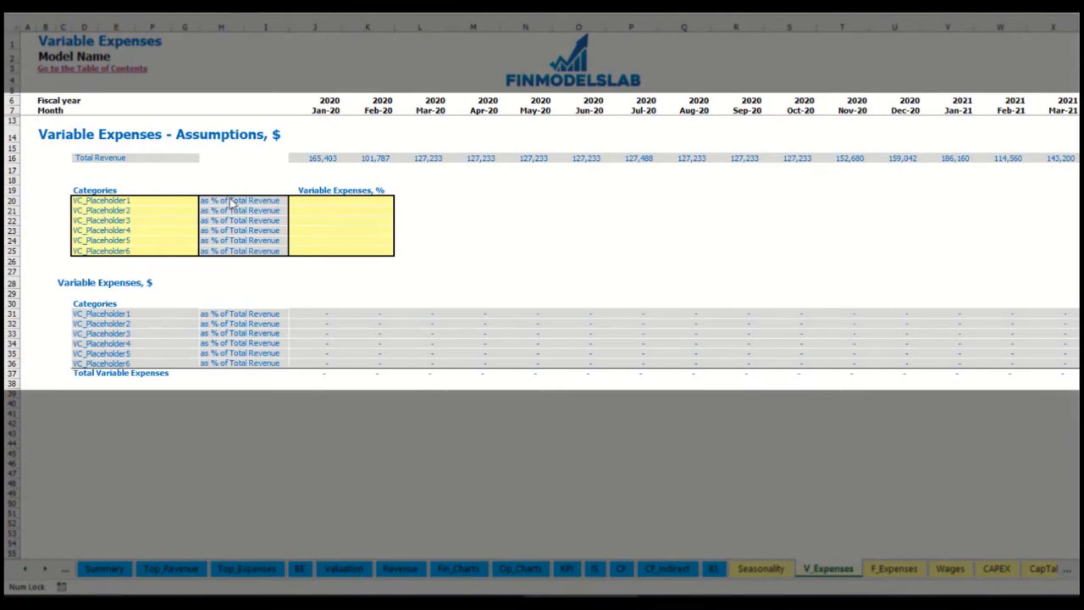
Step: Rename the first category on the Variable Expenses sheet as Bank fees
{"action": "left_click", "coordinate": [123, 202]}
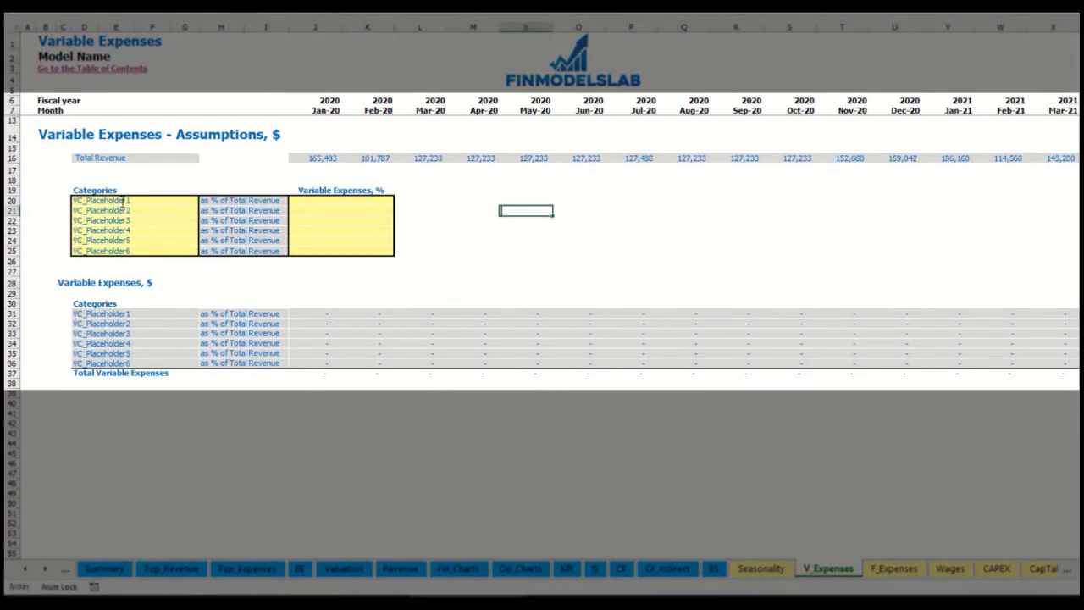
{"action": "type", "text": "Ba"}
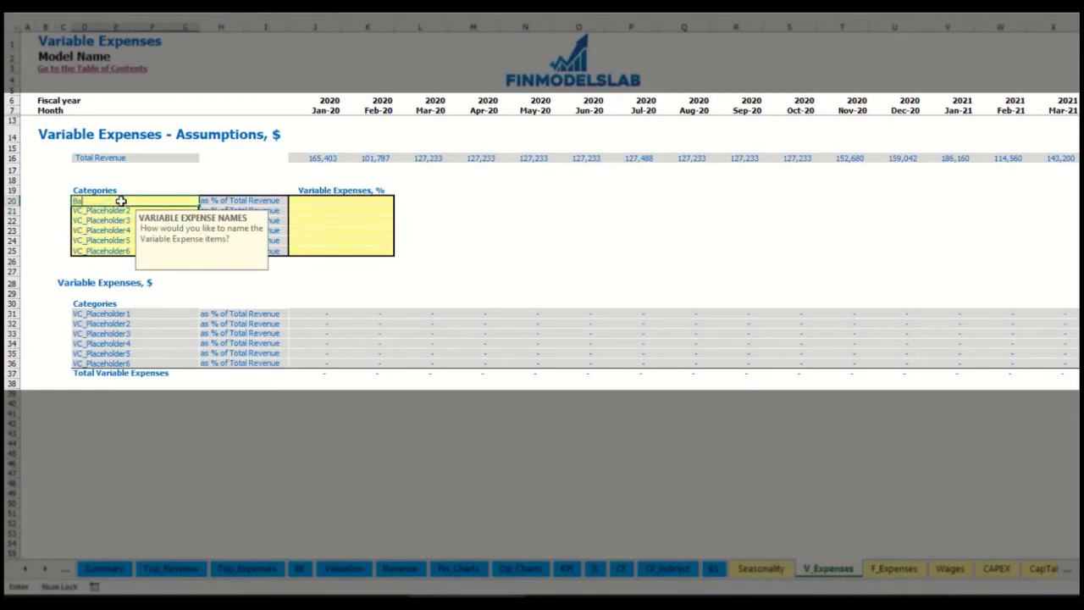
{"action": "type", "text": "nk fees"}
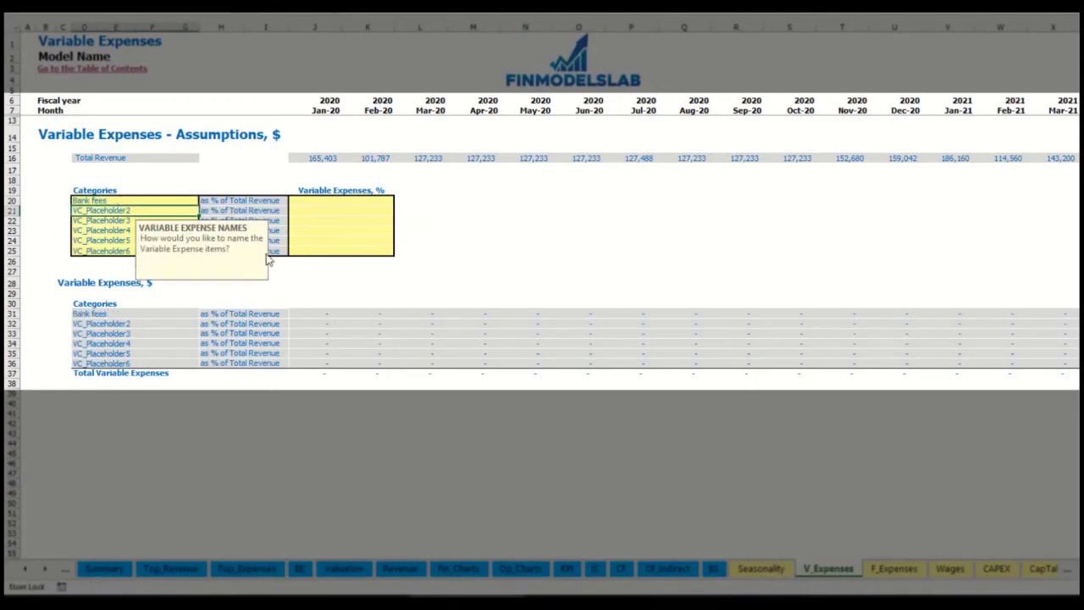
Step: Set the Bank fees variable expense to 2.5% of total revenue and check its monthly amounts against the revenue row
{"action": "left_click", "coordinate": [321, 200]}
{"action": "type", "text": "2.5%"}
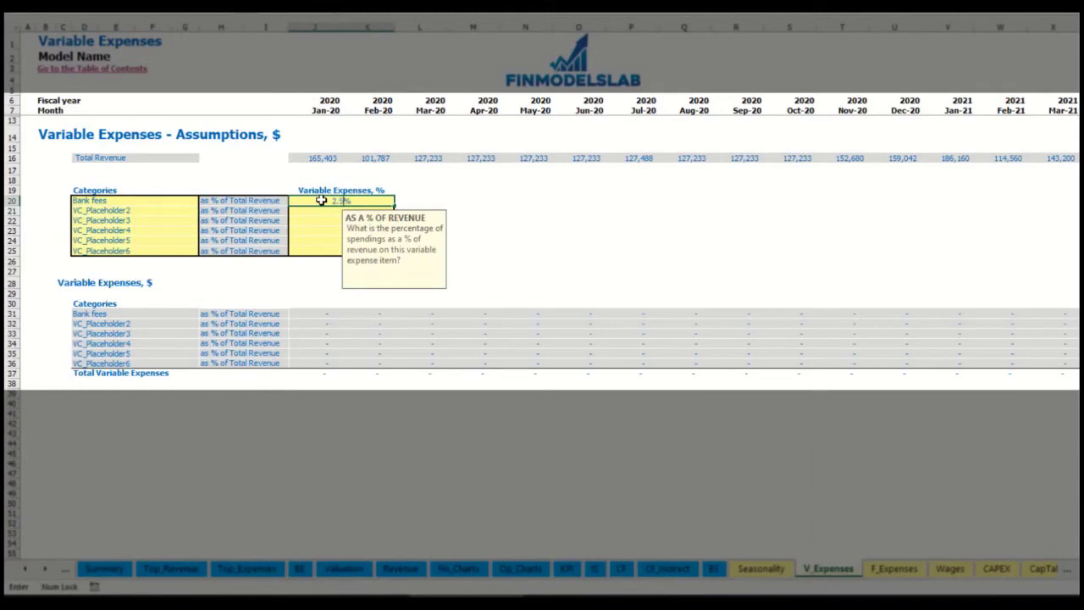
{"action": "key", "text": "Return"}
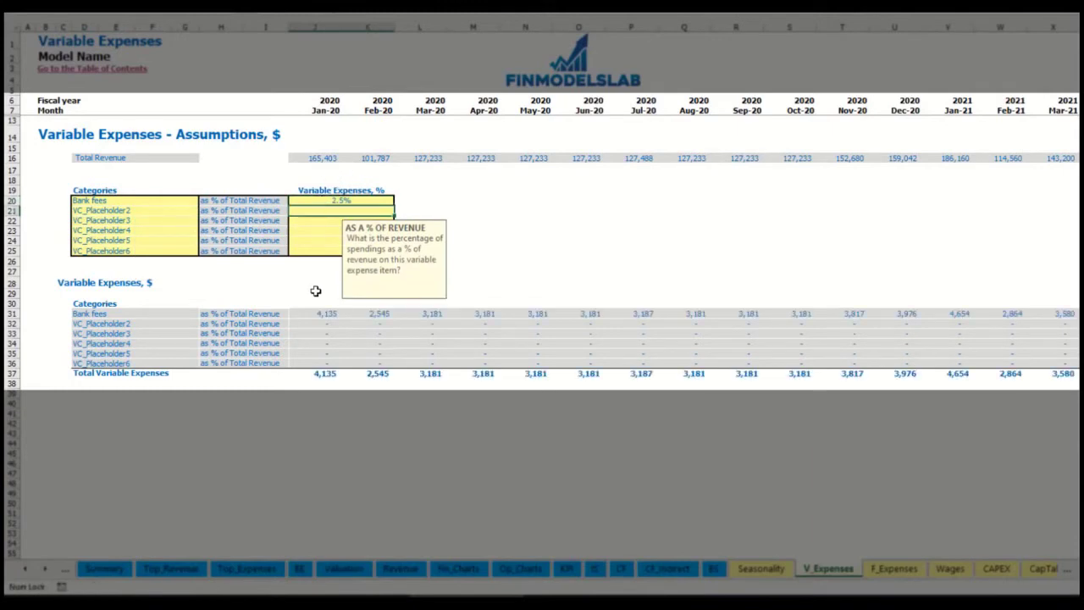
{"action": "left_click_drag", "start_coordinate": [318, 158], "coordinate": [843, 161]}
{"action": "left_click_drag", "start_coordinate": [1075, 569], "coordinate": [1075, 569]}
{"action": "left_click", "coordinate": [332, 315]}
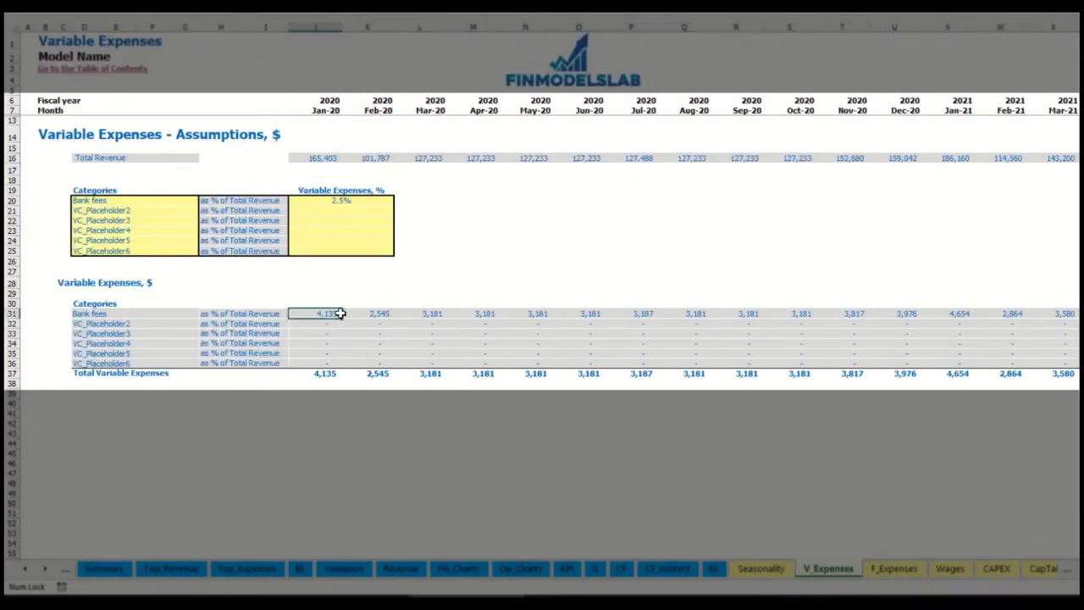
{"action": "left_click", "coordinate": [418, 315]}
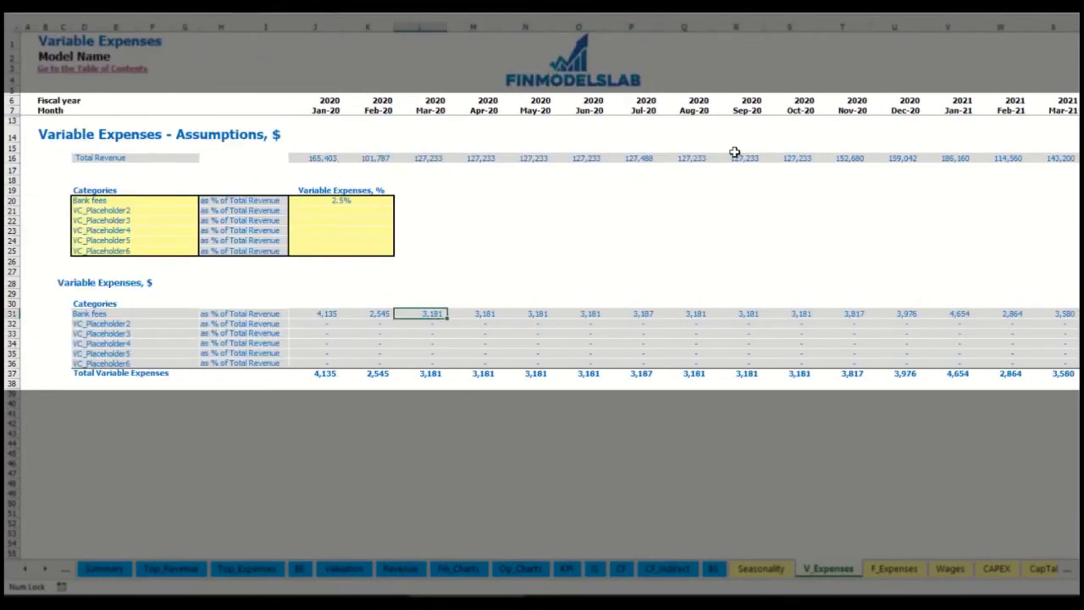
Step: Rename the second variable expense category as Other Var Exp and set it to 5% of total revenue
{"action": "left_click", "coordinate": [139, 212]}
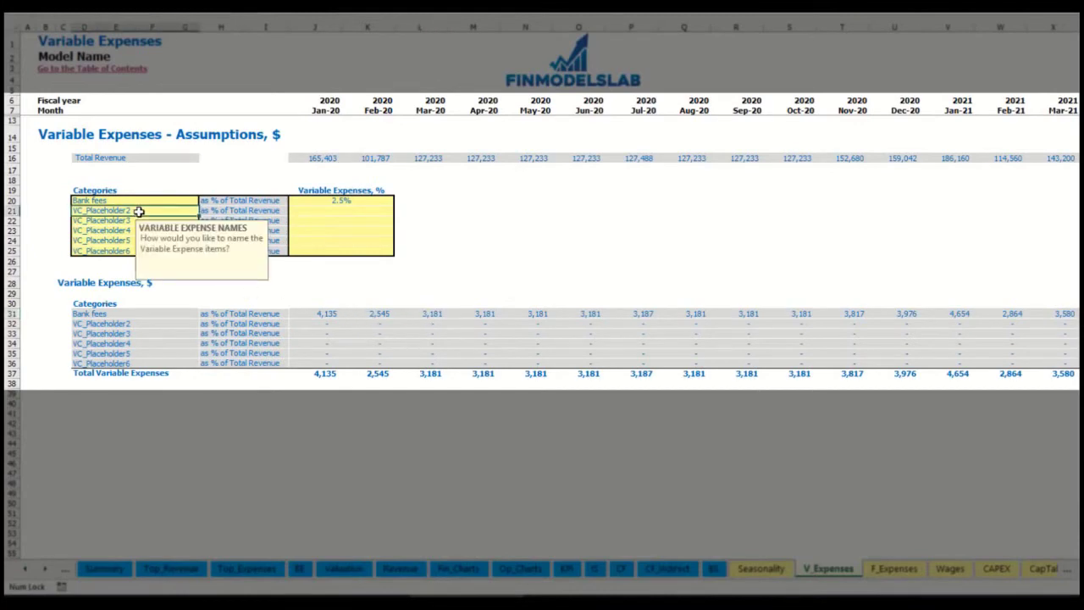
{"action": "type", "text": "Other Var Exp"}
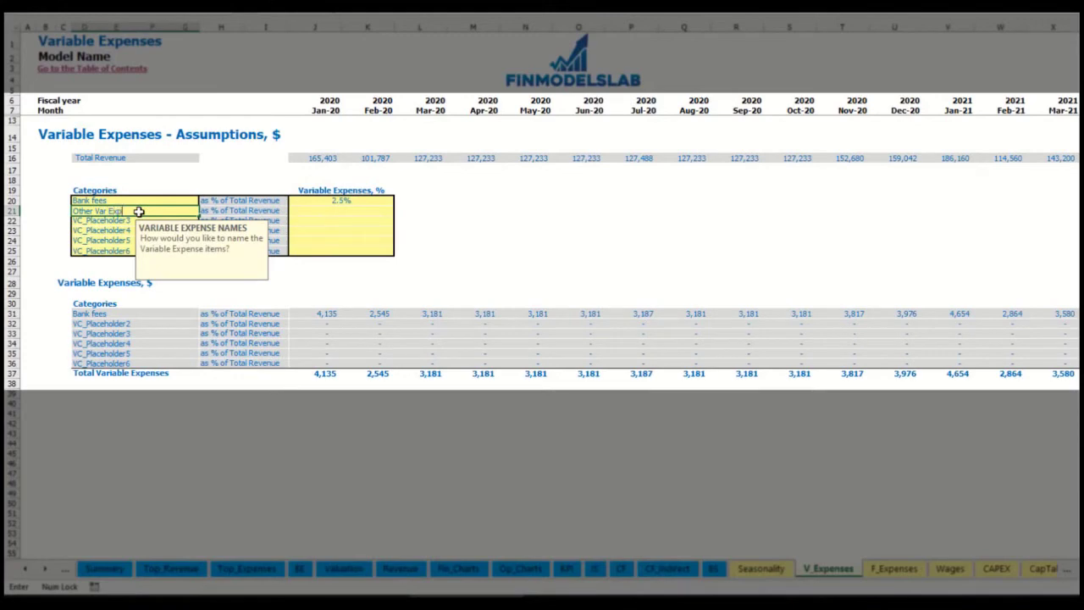
{"action": "key", "text": "Return"}
{"action": "left_click", "coordinate": [330, 209]}
{"action": "type", "text": "5"}
{"action": "key", "text": "Return"}
Step: Rename the third variable expense category as Direct Labor and set it to 15% of total revenue
{"action": "left_click", "coordinate": [174, 221]}
{"action": "type", "text": "D"}
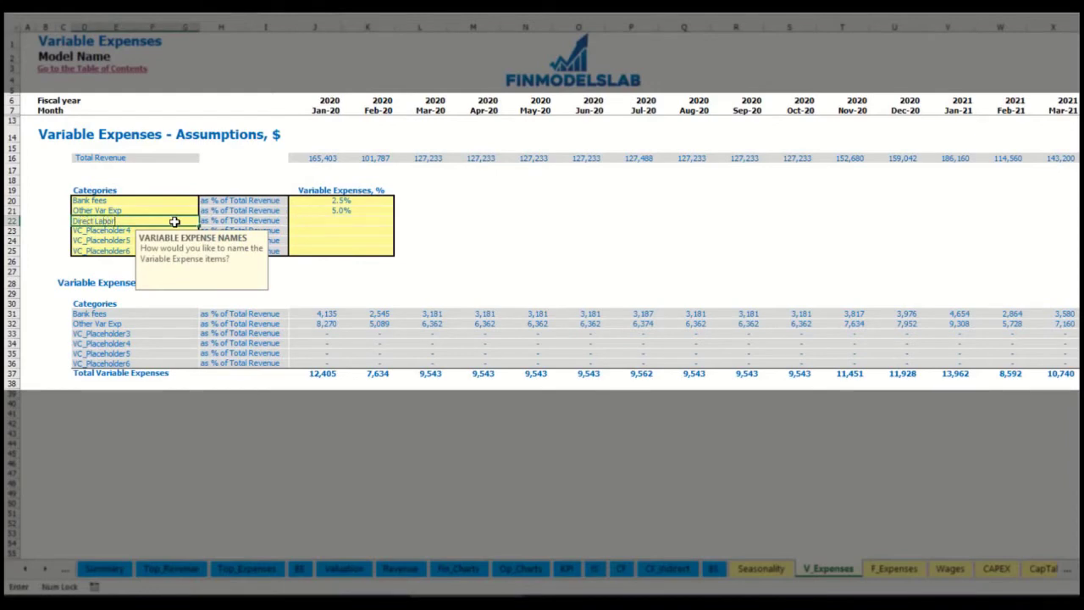
{"action": "type", "text": "irect Labor"}
{"action": "key", "text": "Return"}
{"action": "left_click", "coordinate": [320, 222]}
{"action": "type", "text": "15"}
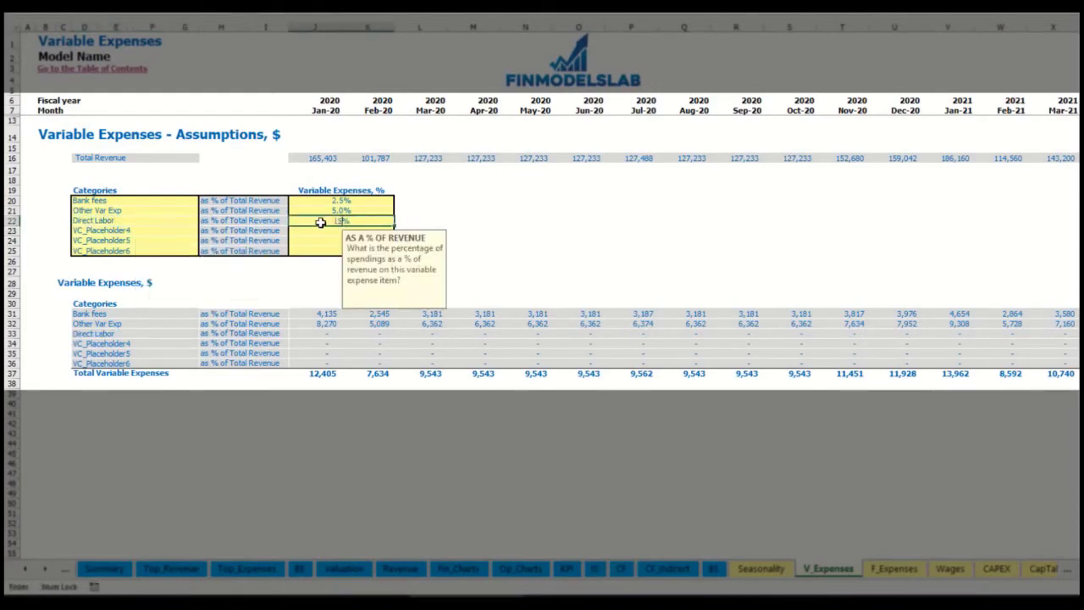
{"action": "key", "text": "Return"}
{"action": "left_click", "coordinate": [316, 312]}
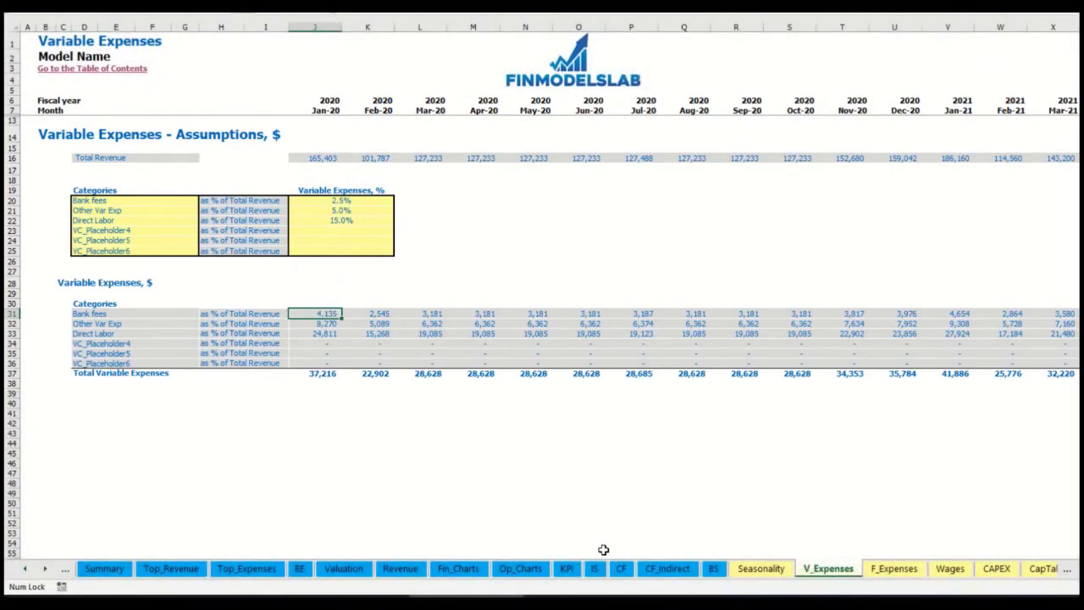
Step: Open the Income Statement sheet, expand the Total Variable Expenses group and review its category names and monthly amounts
{"action": "left_click", "coordinate": [595, 569]}
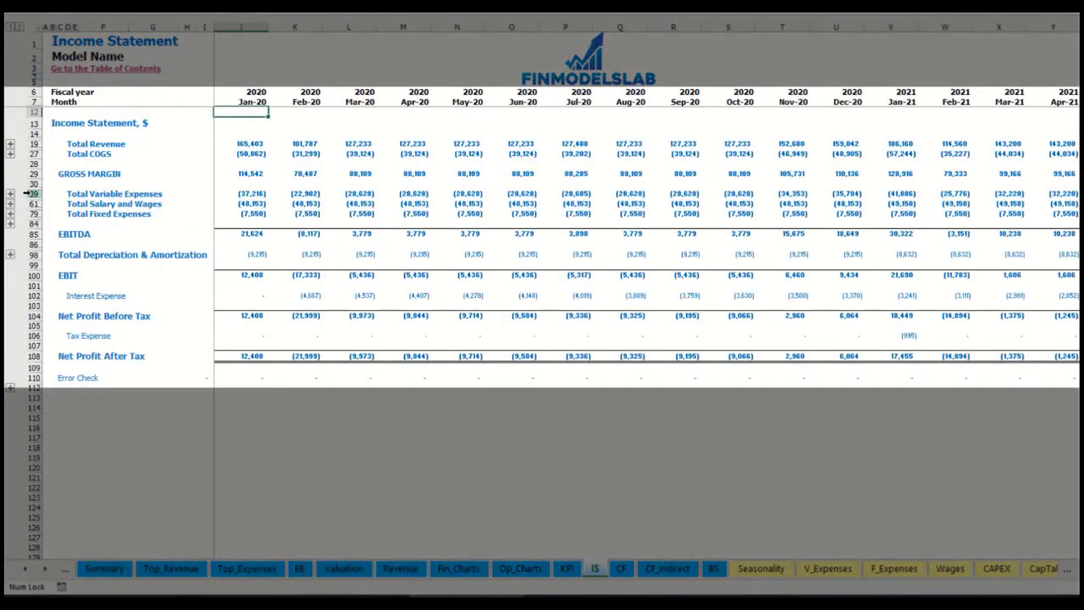
{"action": "left_click", "coordinate": [32, 194]}
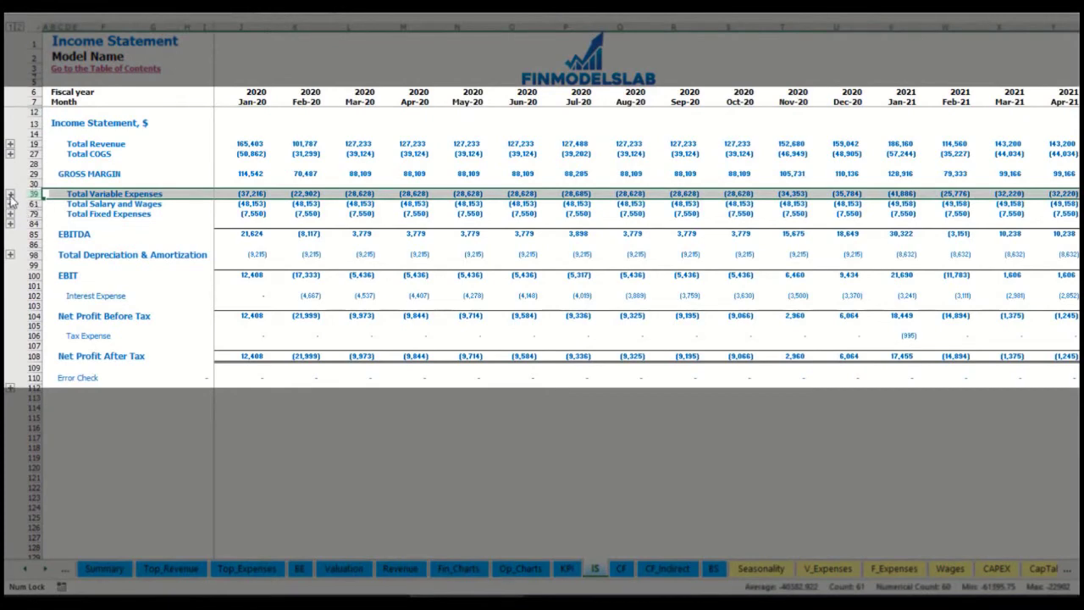
{"action": "left_click", "coordinate": [10, 193]}
{"action": "left_click_drag", "start_coordinate": [34, 214], "coordinate": [40, 235]}
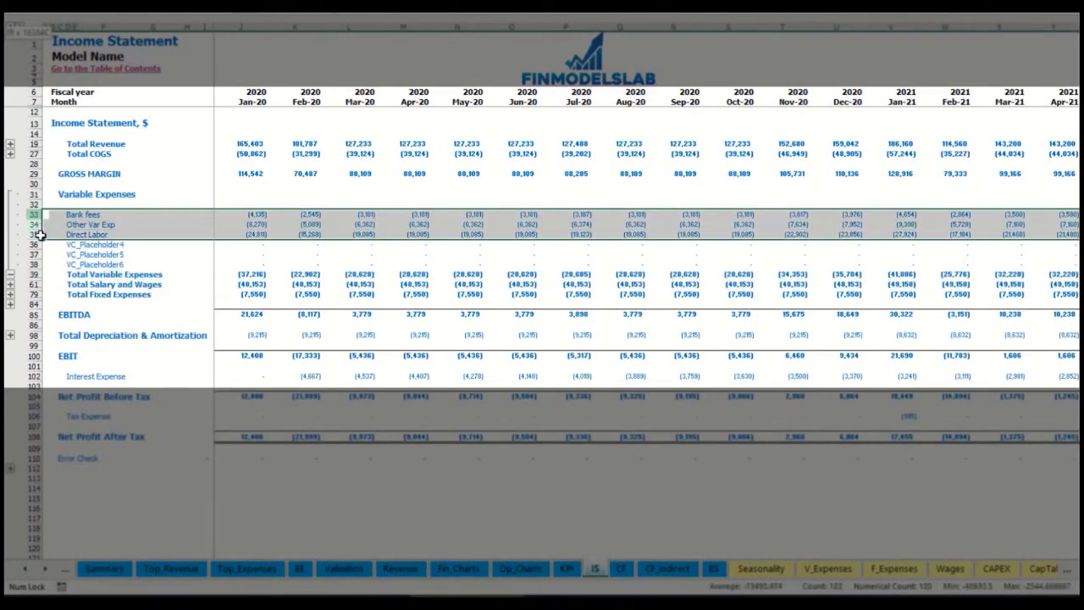
{"action": "left_click", "coordinate": [254, 214]}
{"action": "left_click", "coordinate": [386, 213]}
{"action": "left_click_drag", "start_coordinate": [72, 214], "coordinate": [72, 264]}
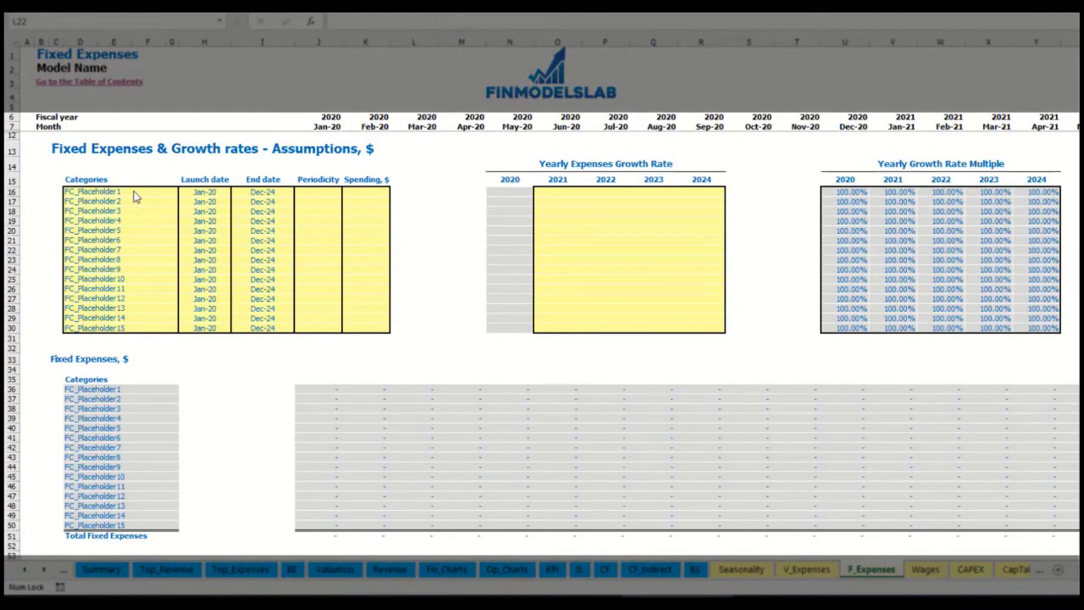
Step: Rename the first category on the Fixed Expenses sheet as Utilities
{"action": "left_click", "coordinate": [123, 191]}
{"action": "type", "text": "Utilities"}
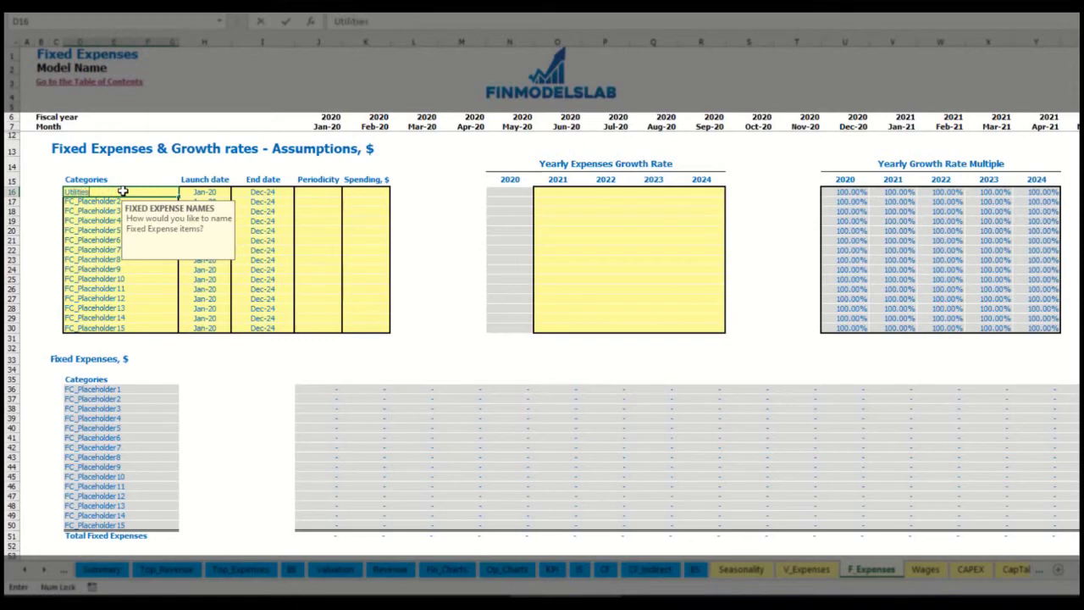
{"action": "key", "text": "Return"}
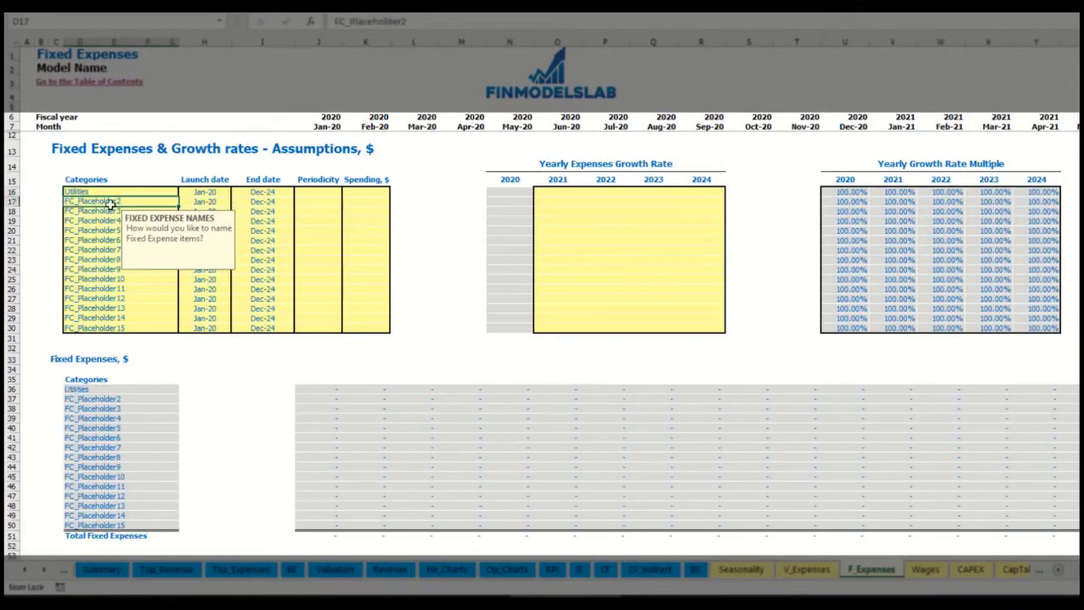
Step: Set the launch date of Utilities to Mar-20 and check its end date against the sheet's monthly timeline
{"action": "left_click", "coordinate": [204, 191]}
{"action": "left_click", "coordinate": [237, 192]}
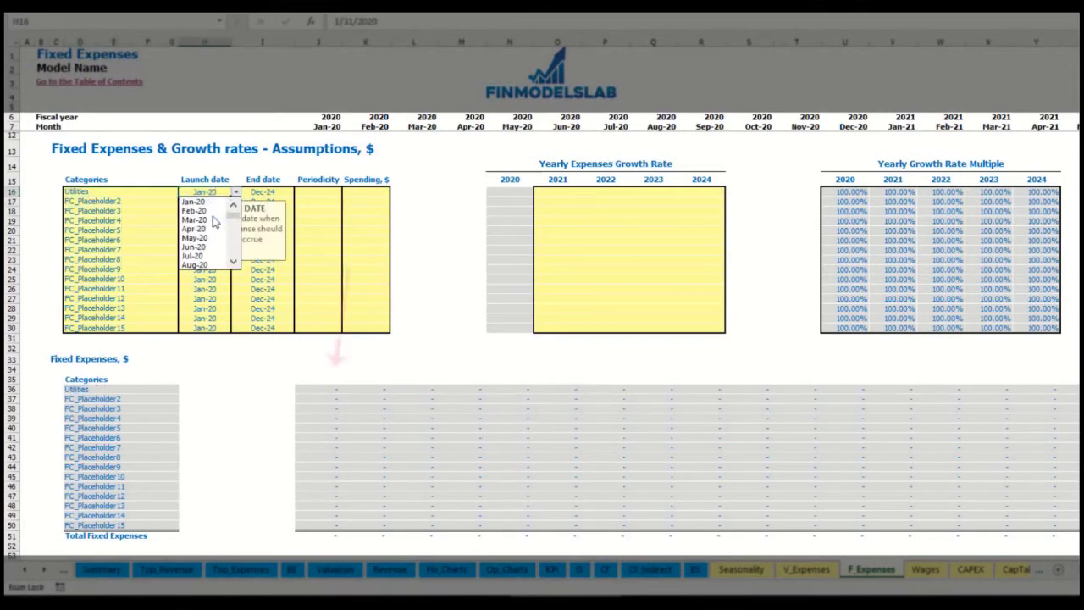
{"action": "left_click", "coordinate": [203, 215]}
{"action": "left_click", "coordinate": [263, 192]}
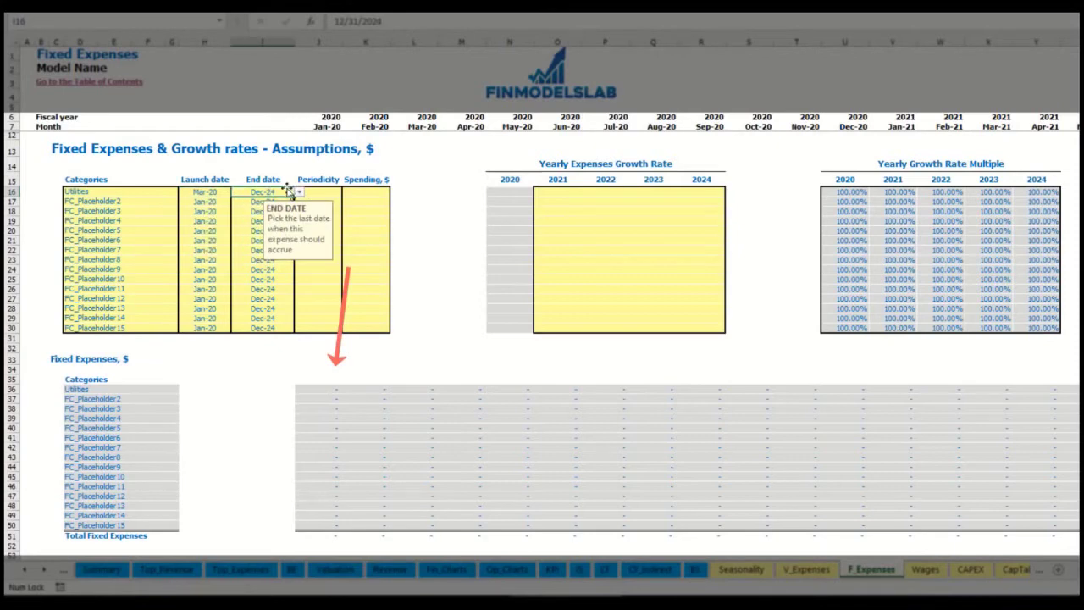
{"action": "left_click", "coordinate": [329, 126]}
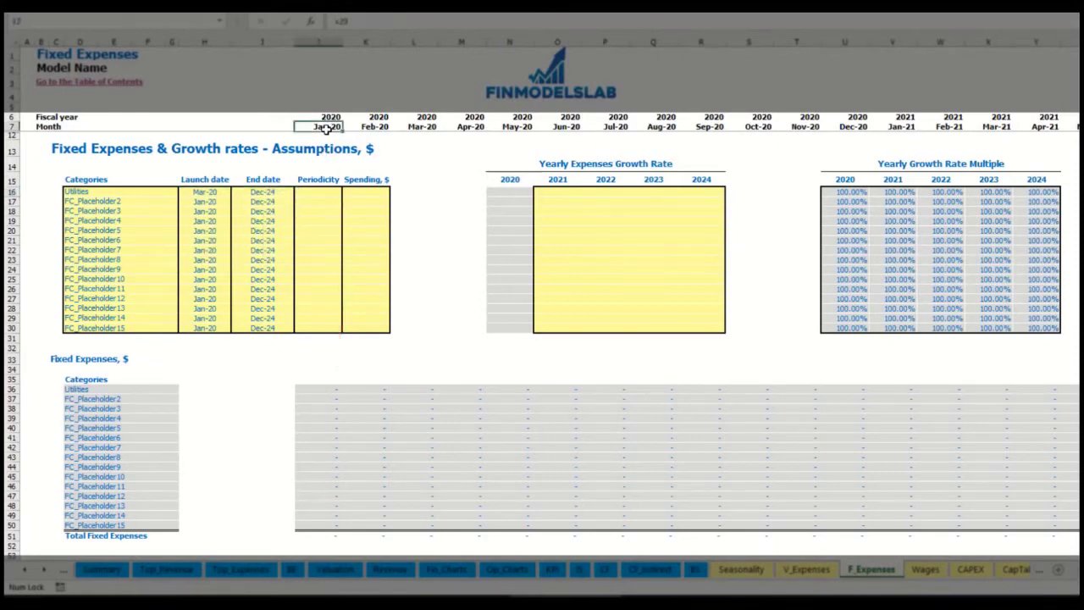
{"action": "key", "text": "ctrl+Right"}
{"action": "key", "text": "ctrl+Left"}
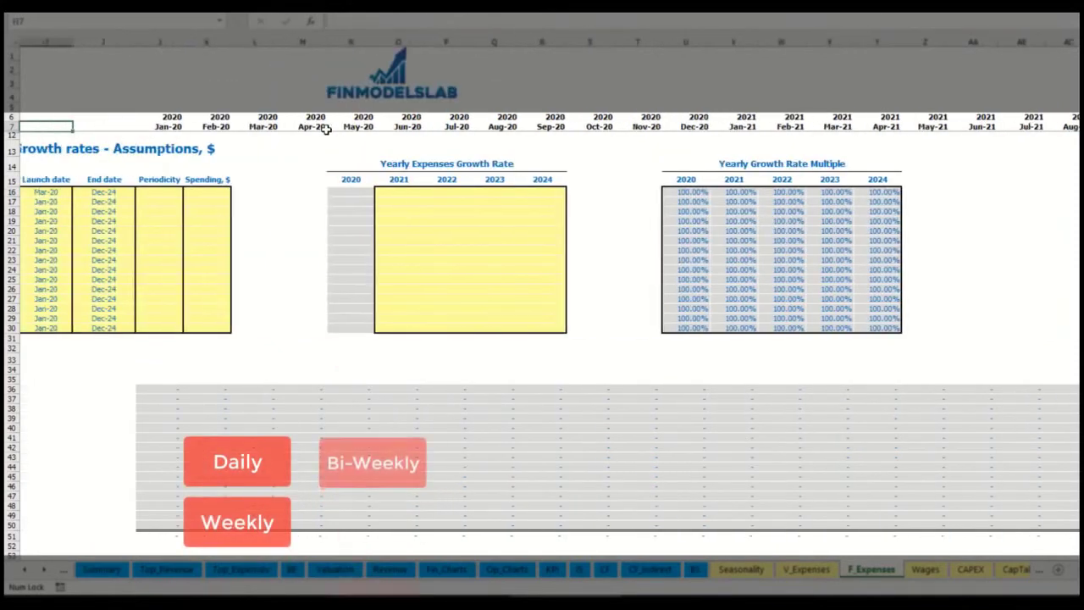
Step: Set the Utilities periodicity to Daily with a spending amount of $50
{"action": "left_click", "coordinate": [326, 193]}
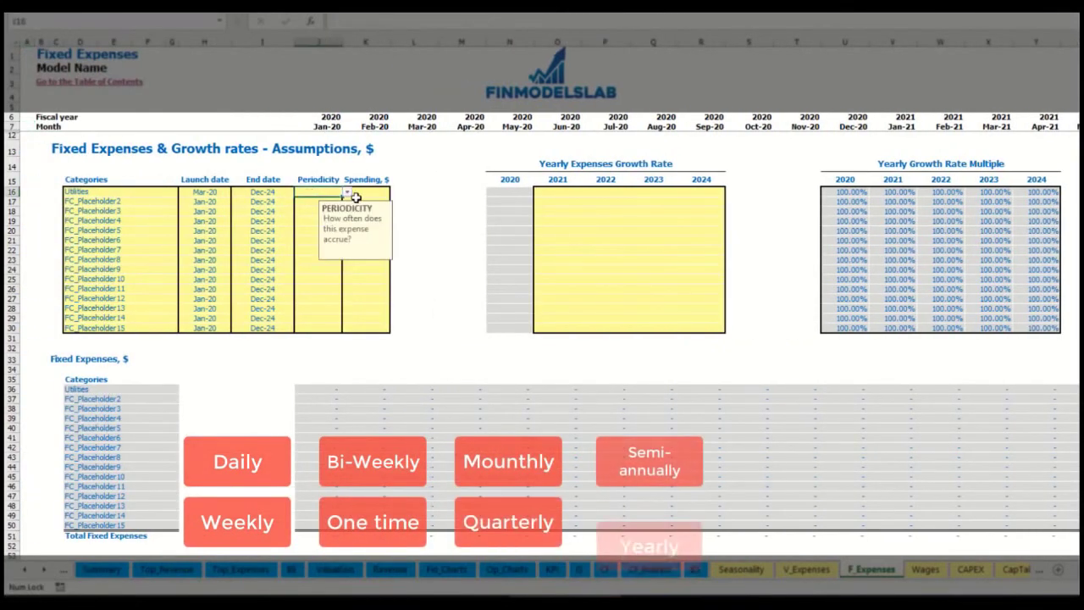
{"action": "left_click", "coordinate": [346, 195]}
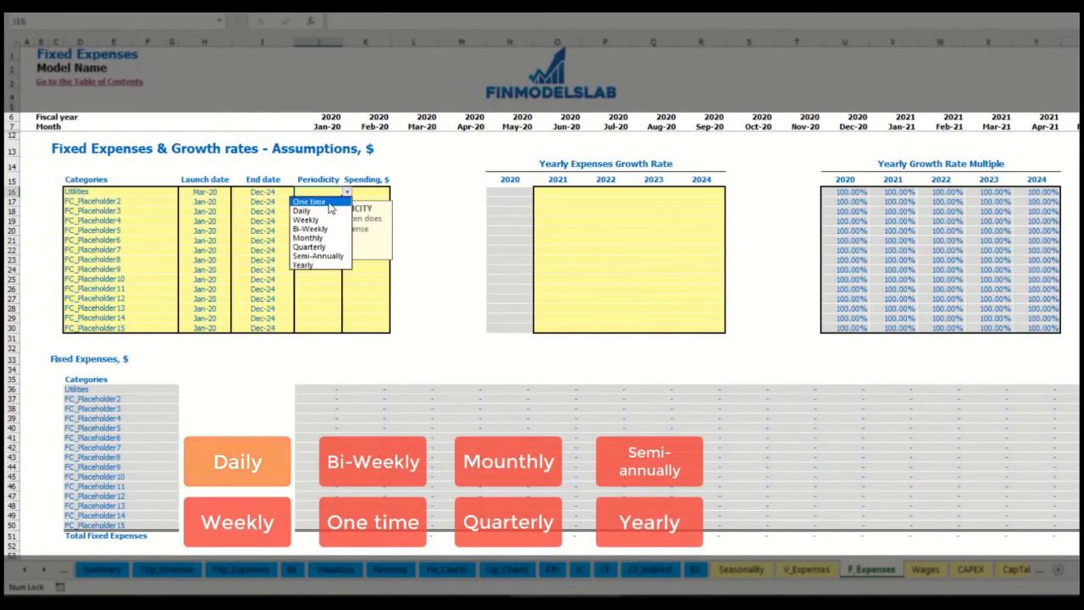
{"action": "left_click", "coordinate": [324, 212]}
{"action": "key", "text": "Tab"}
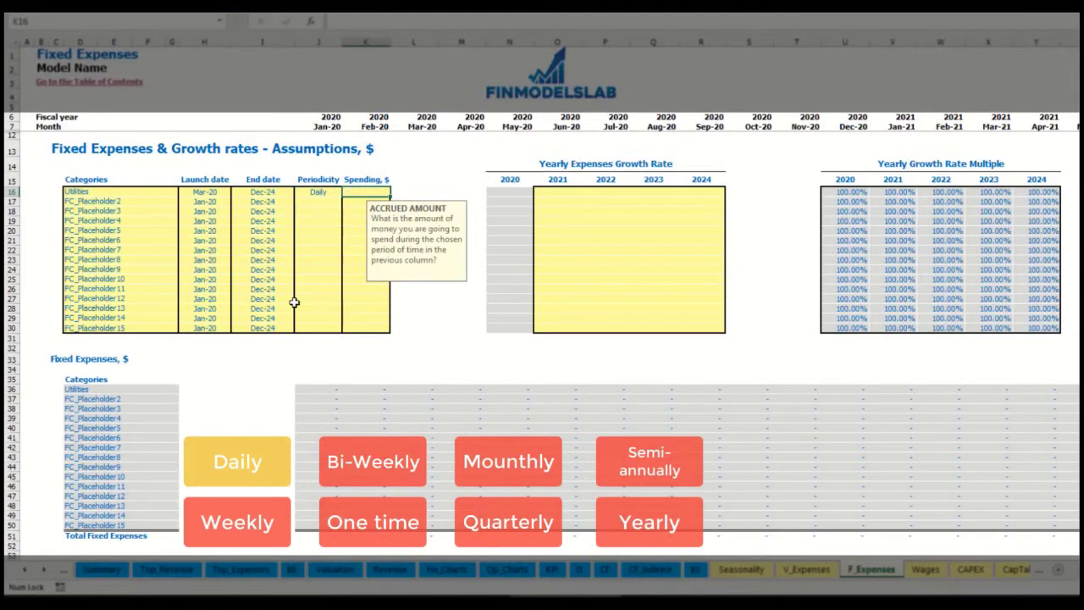
{"action": "type", "text": "50"}
{"action": "key", "text": "Return"}
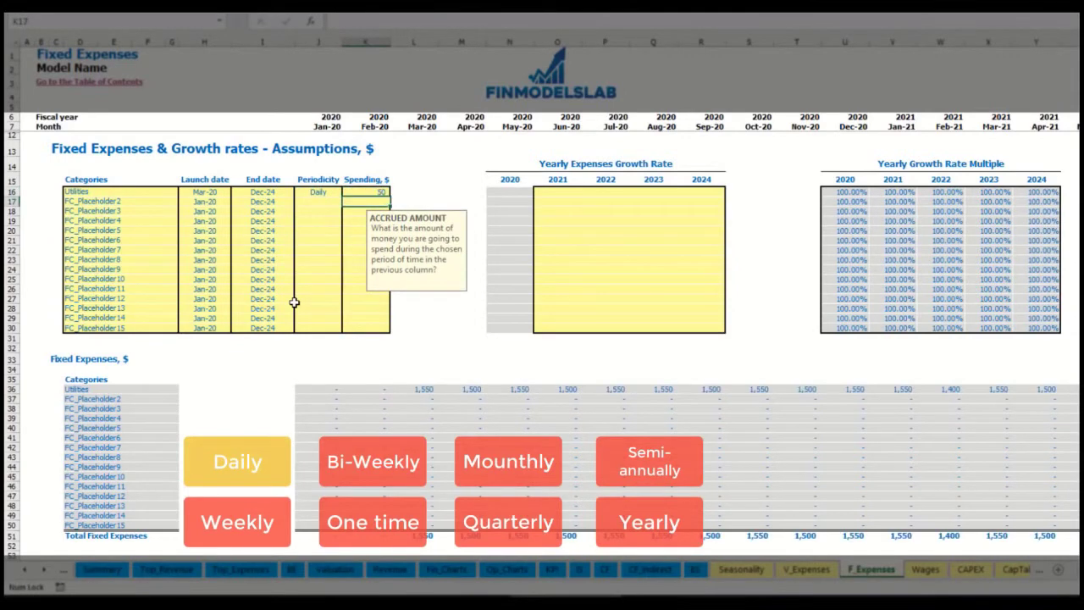
Step: Compare the calculated Utilities expenses for Mar-20, Apr-20 and May-20 to examine how daily spending accrues per month
{"action": "left_click", "coordinate": [421, 389]}
{"action": "left_click", "coordinate": [467, 390]}
{"action": "left_click", "coordinate": [525, 389]}
{"action": "left_click", "coordinate": [428, 382]}
{"action": "left_click", "coordinate": [431, 391]}
{"action": "left_click", "coordinate": [454, 391]}
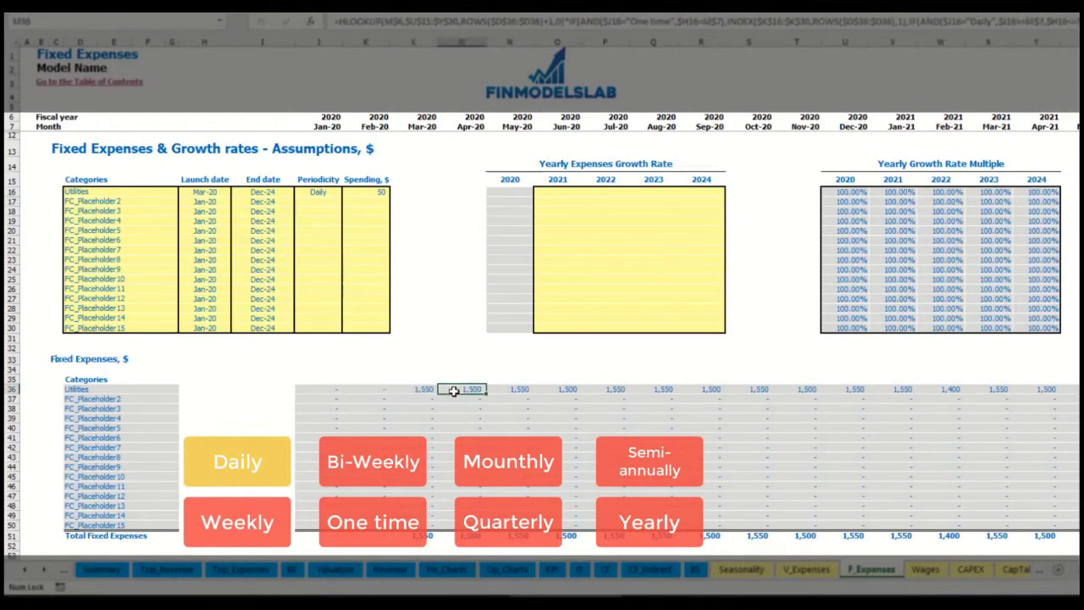
{"action": "left_click", "coordinate": [419, 126]}
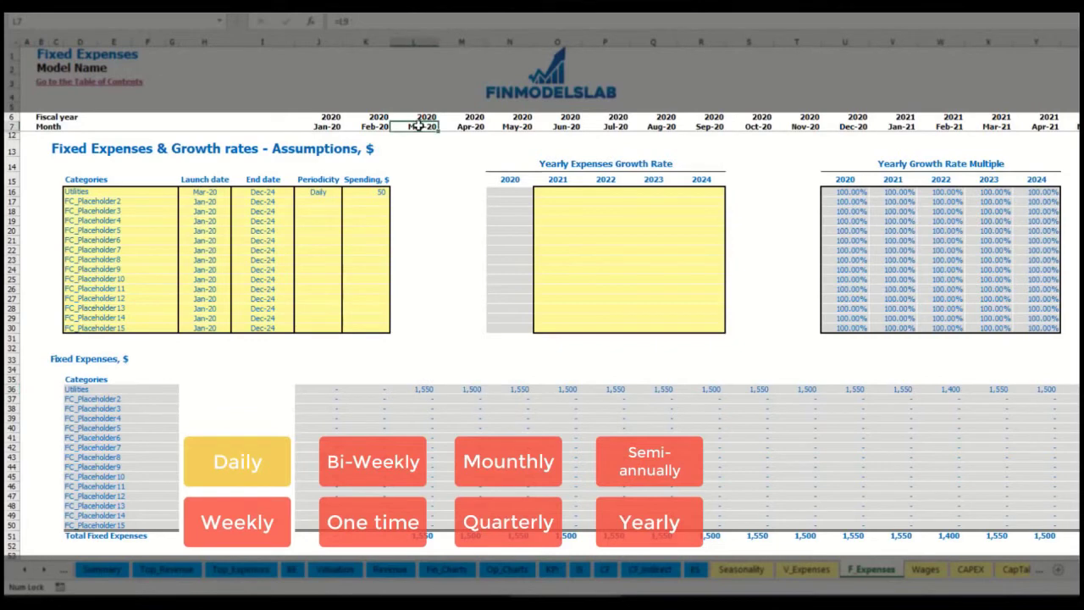
{"action": "left_click", "coordinate": [427, 390]}
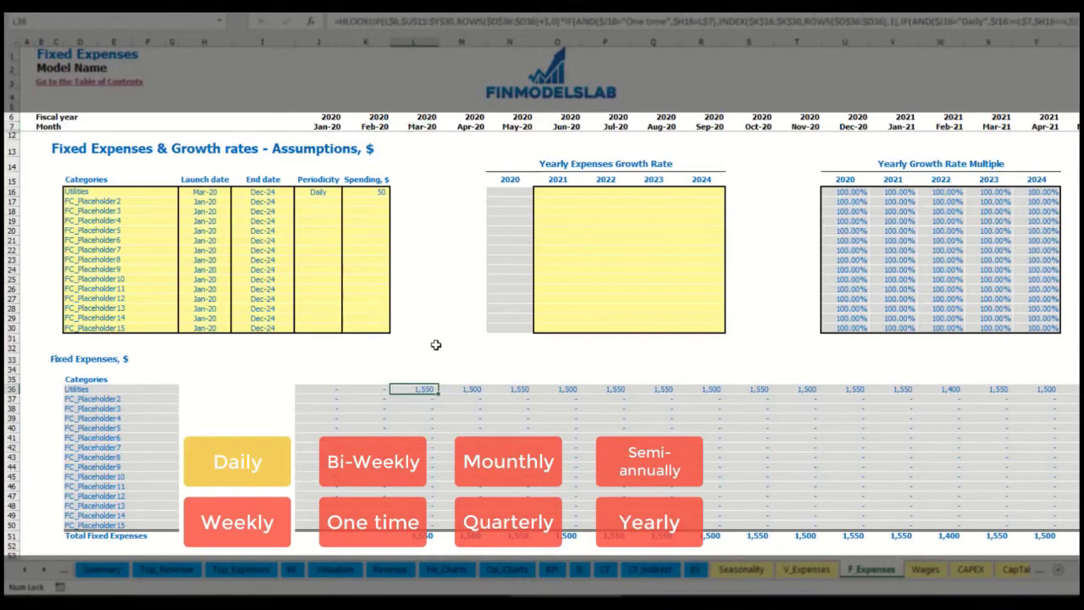
{"action": "left_click", "coordinate": [478, 391]}
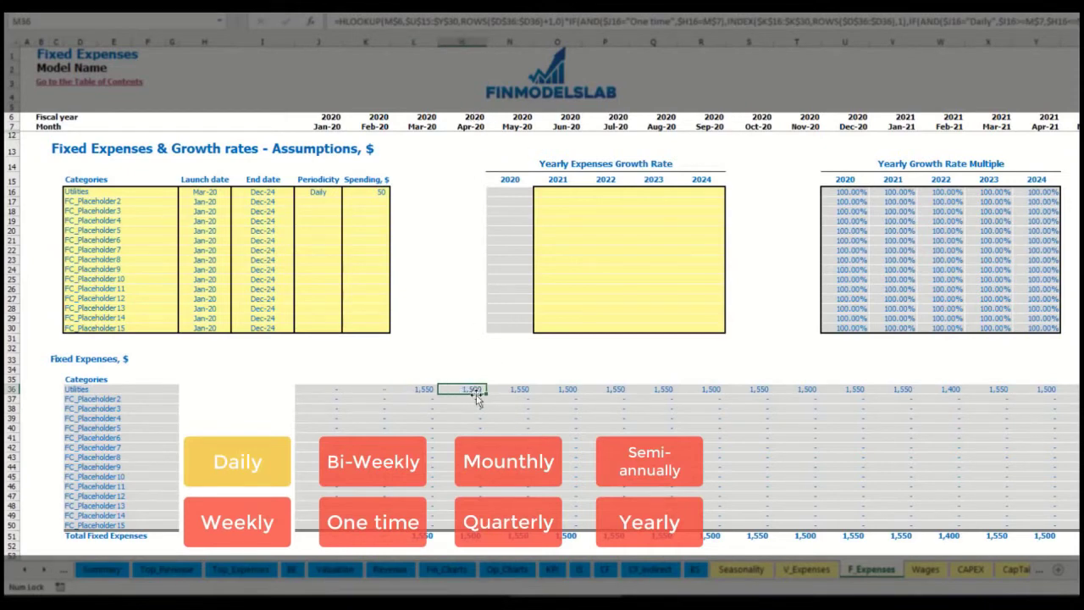
Step: Set the Utilities yearly expenses growth rate to 5% for 2021 and copy it across 2022 to 2024
{"action": "left_click", "coordinate": [565, 193]}
{"action": "type", "text": "5%"}
{"action": "key", "text": "Return"}
{"action": "key", "text": "Up"}
{"action": "key", "text": "ctrl+c"}
{"action": "key", "text": "Right"}
{"action": "key", "text": "shift+Right"}
{"action": "key", "text": "shift+Right"}
{"action": "key", "text": "ctrl+v"}
{"action": "left_click_drag", "start_coordinate": [563, 193], "coordinate": [701, 194]}
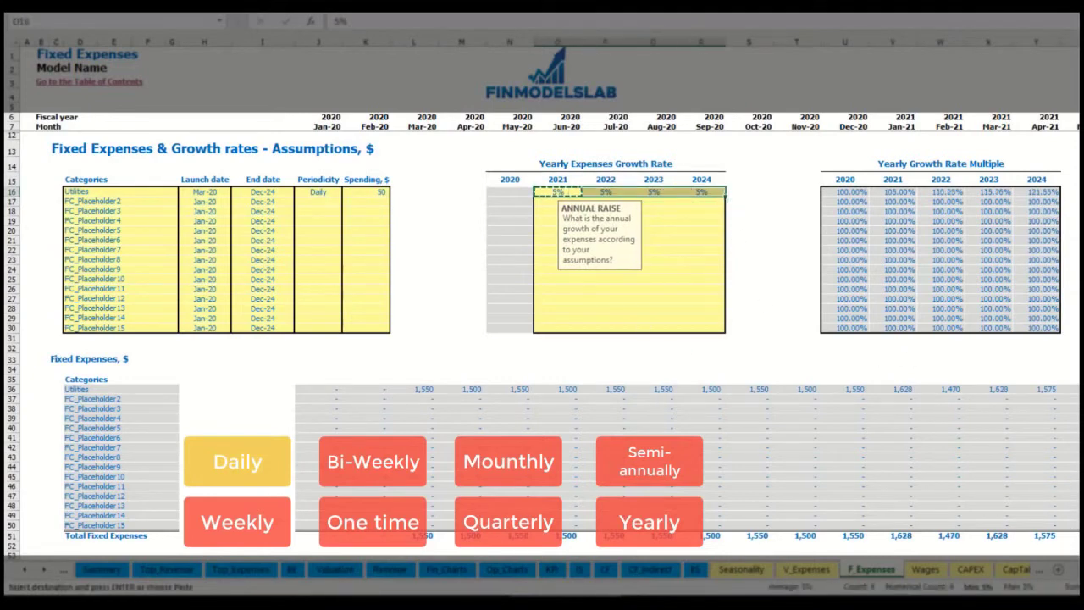
{"action": "left_click_drag", "start_coordinate": [1077, 569], "coordinate": [971, 556]}
Step: Name the second fixed expense category Advertising in place of FC_Placeholder2
{"action": "left_click", "coordinate": [130, 200]}
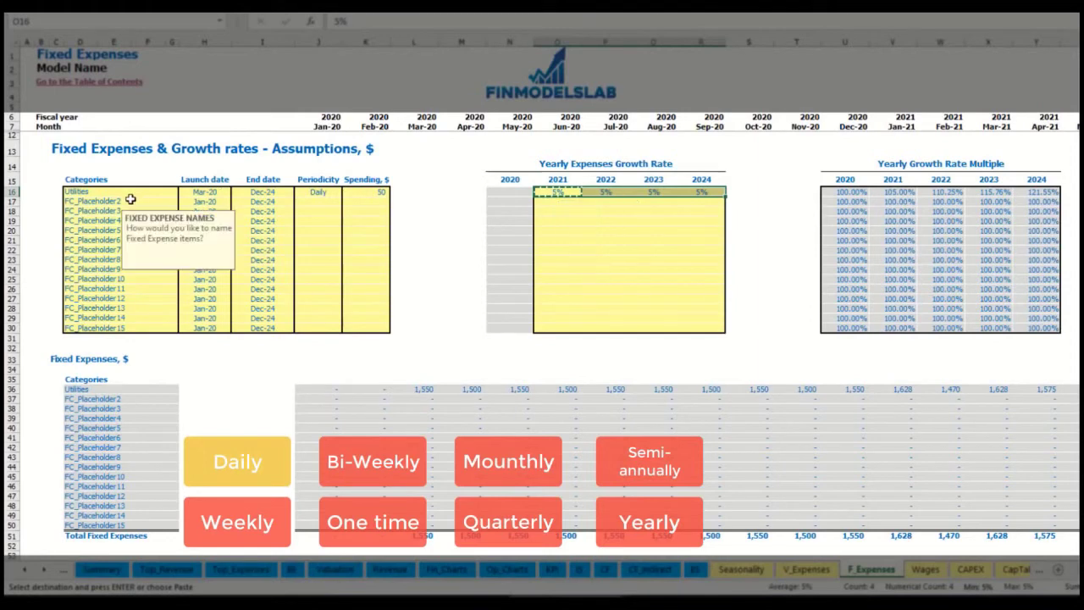
{"action": "type", "text": "Advertising"}
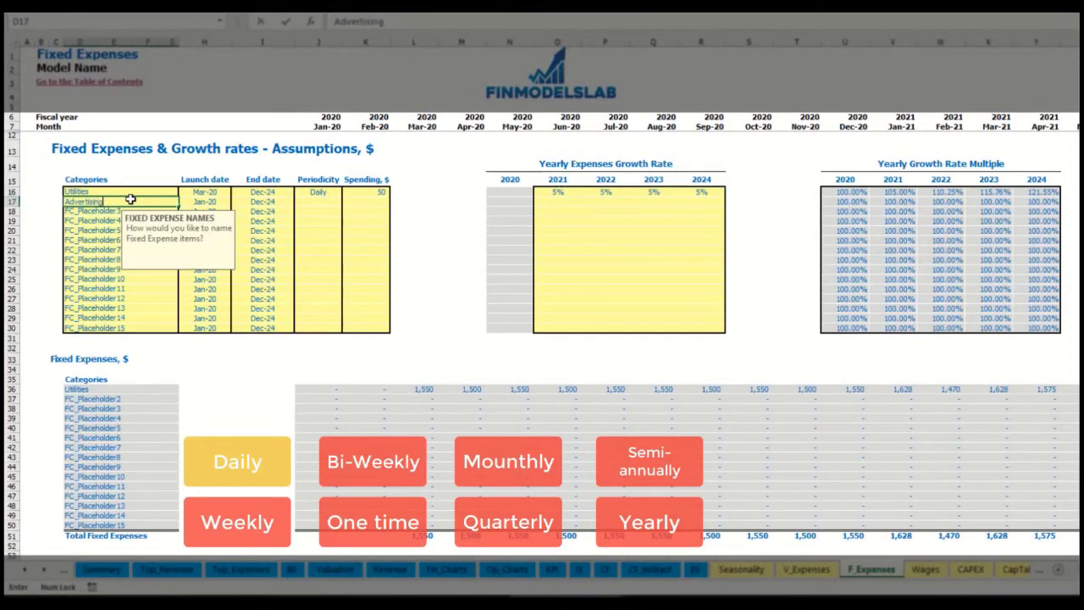
{"action": "key", "text": "Return"}
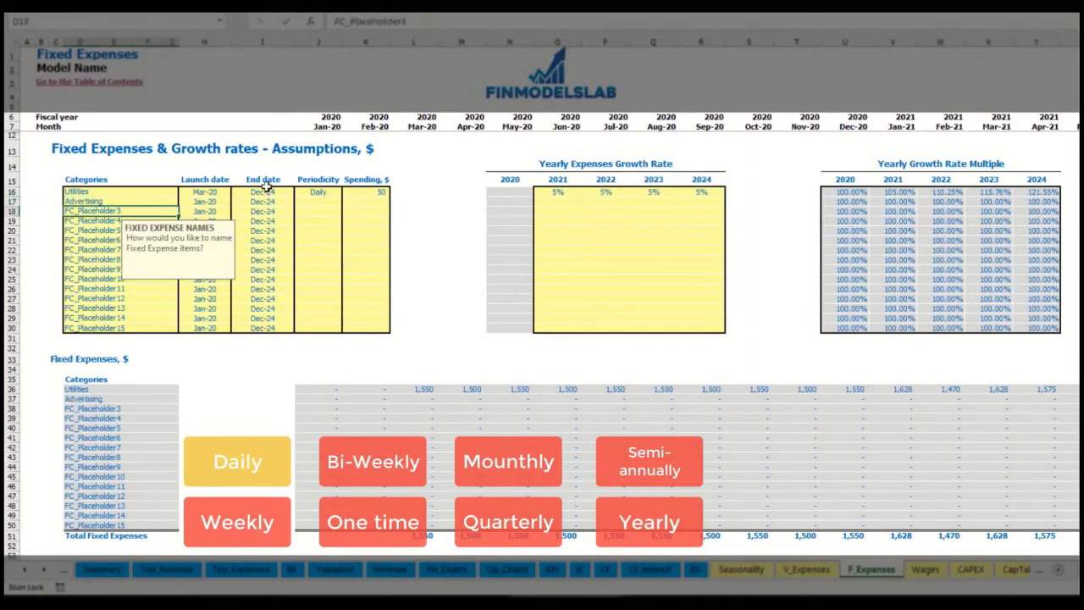
Step: Set the Advertising launch date to Mar-20 and its end date to Aug-24
{"action": "left_click", "coordinate": [205, 205]}
{"action": "left_click", "coordinate": [237, 204]}
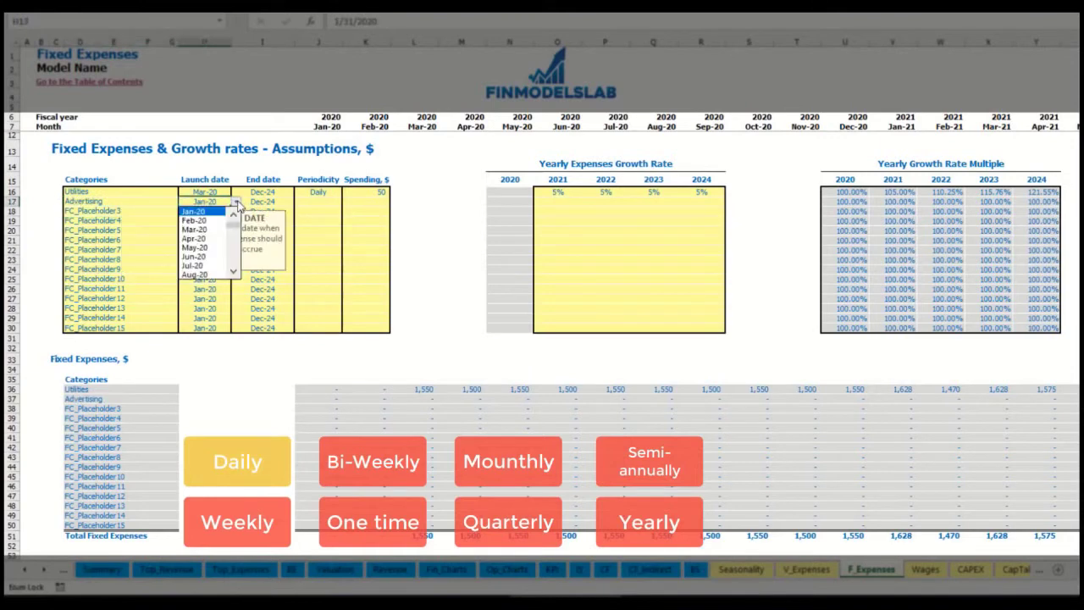
{"action": "left_click", "coordinate": [194, 229]}
{"action": "left_click", "coordinate": [263, 202]}
{"action": "left_click", "coordinate": [299, 203]}
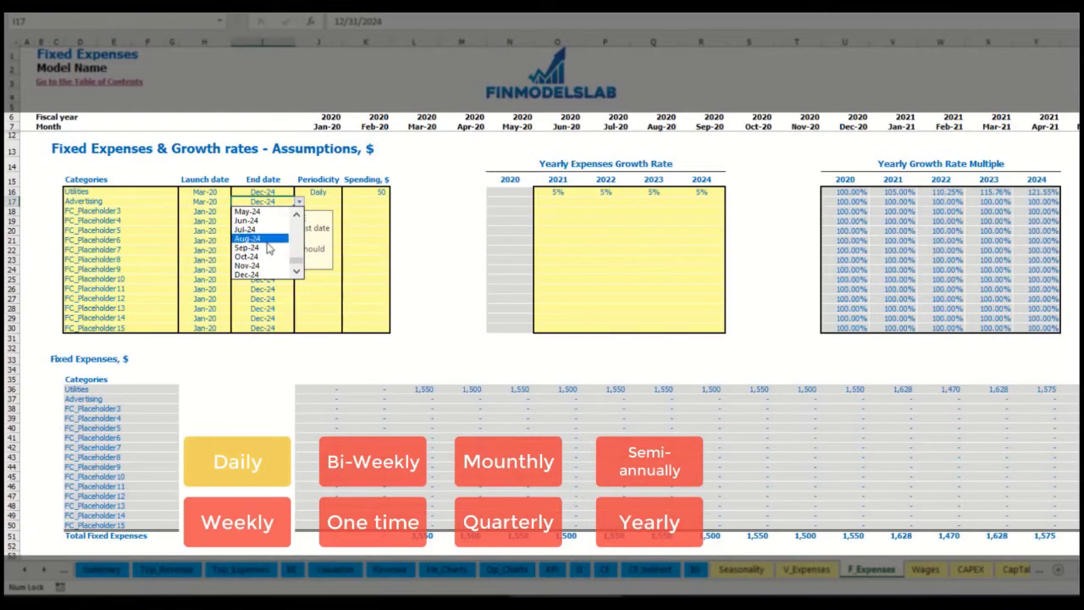
{"action": "left_click", "coordinate": [265, 241]}
Step: Set the Advertising periodicity to Weekly and its spending to 100, and check the monthly amounts through 2024
{"action": "left_click", "coordinate": [318, 202]}
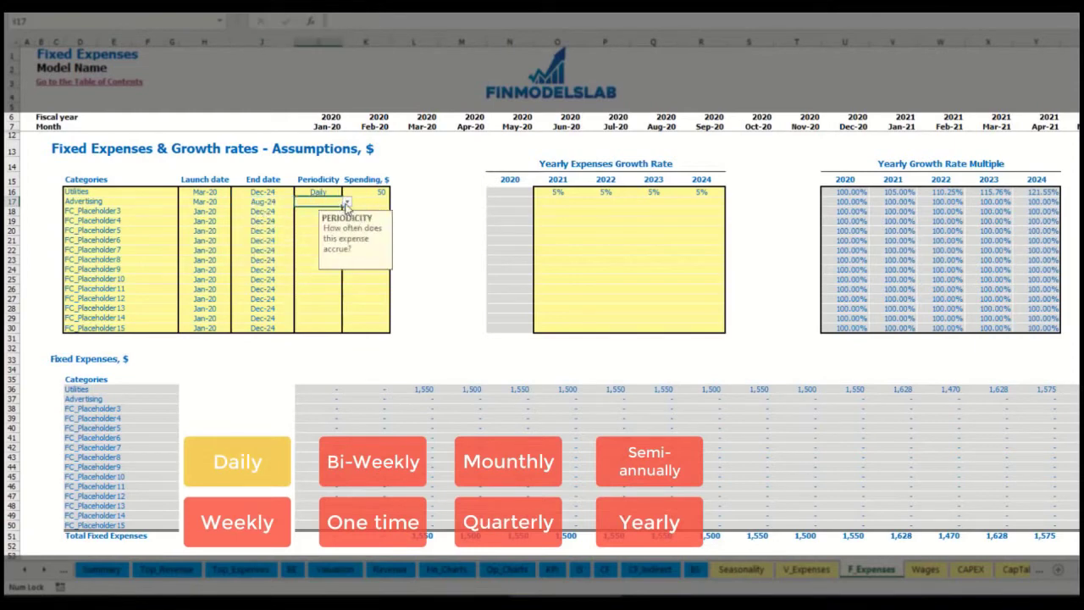
{"action": "left_click", "coordinate": [346, 204]}
{"action": "left_click", "coordinate": [327, 230]}
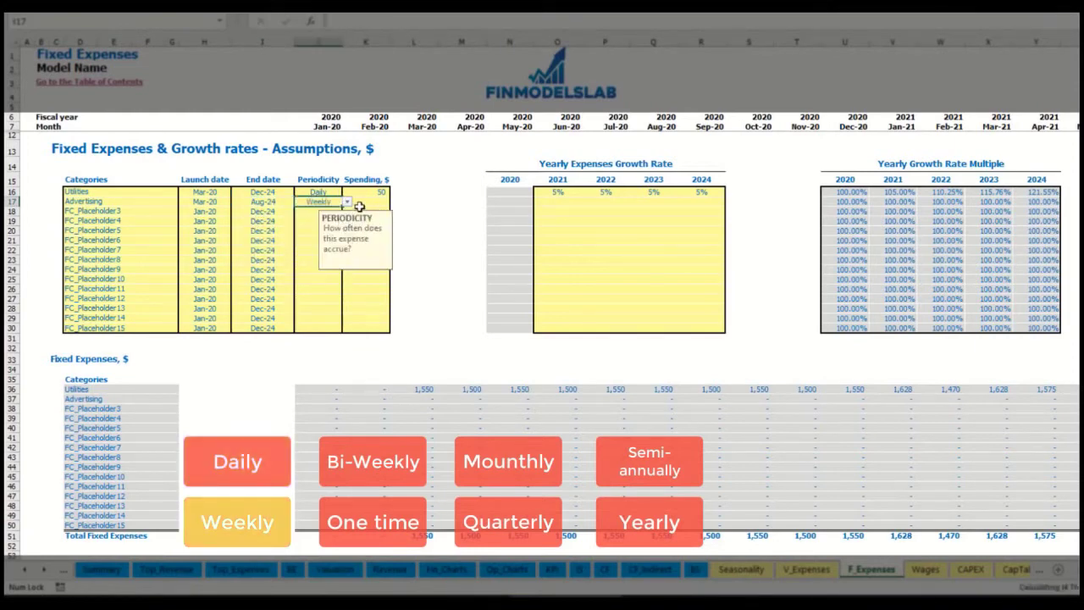
{"action": "left_click", "coordinate": [363, 204]}
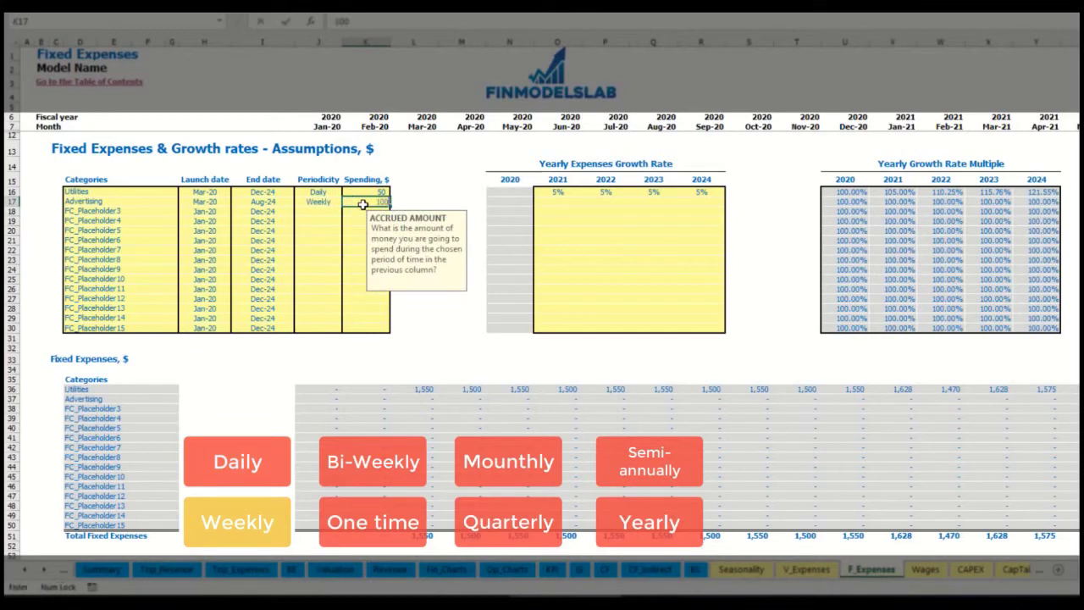
{"action": "key", "text": "Return"}
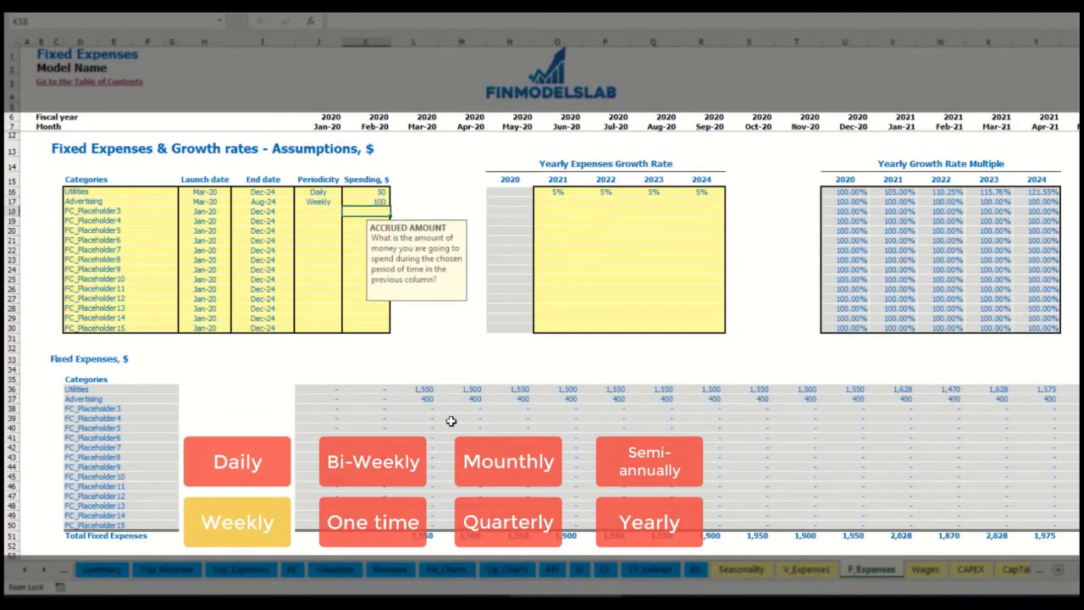
{"action": "left_click", "coordinate": [417, 398]}
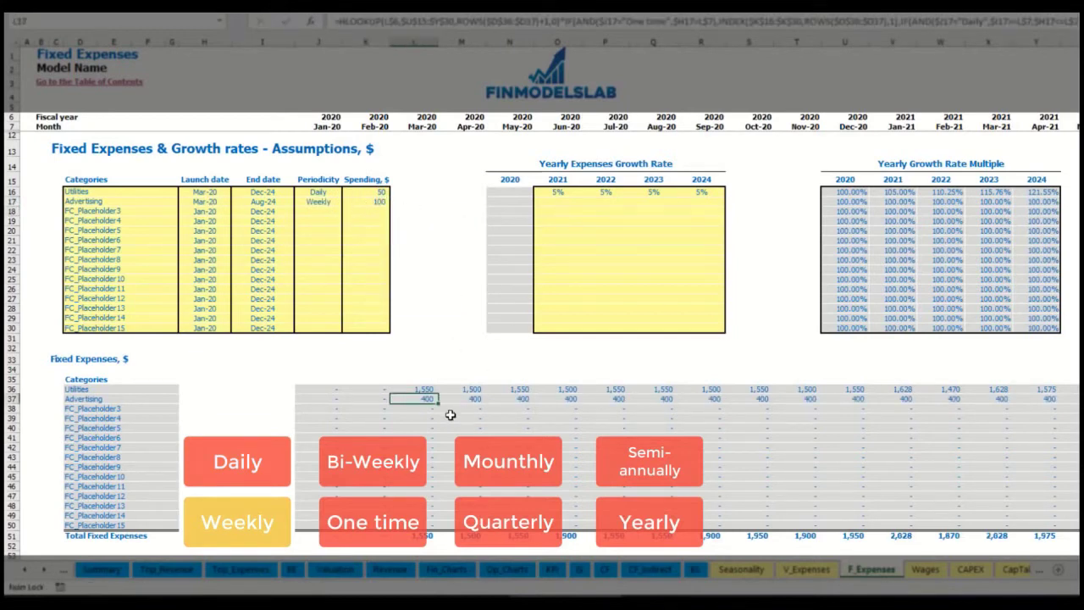
{"action": "scroll", "coordinate": [550, 288], "scroll_direction": "right", "scroll_amount": 10}
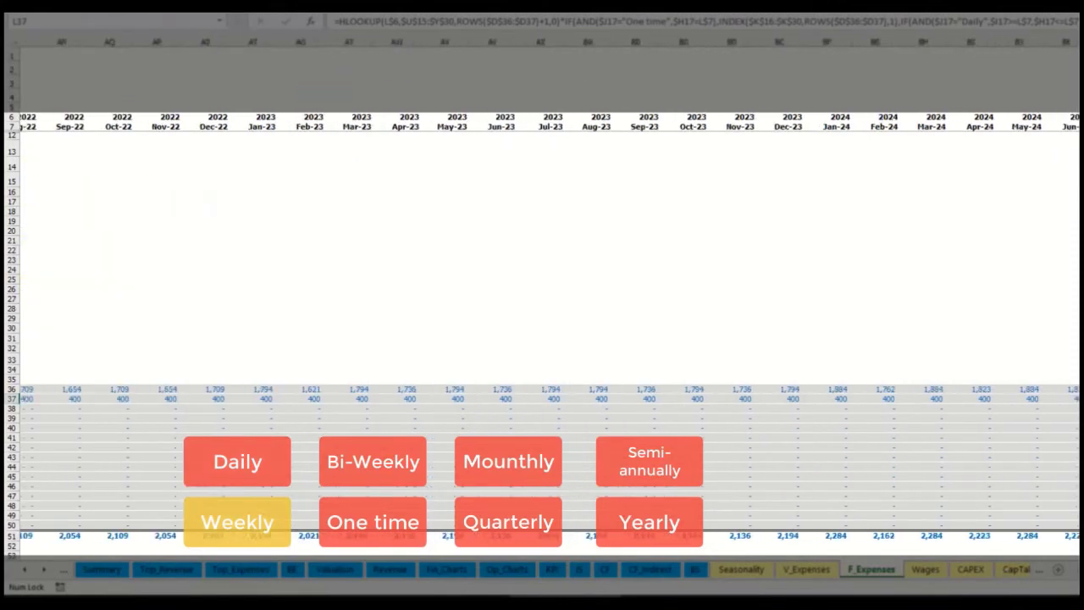
{"action": "left_click", "coordinate": [1076, 42]}
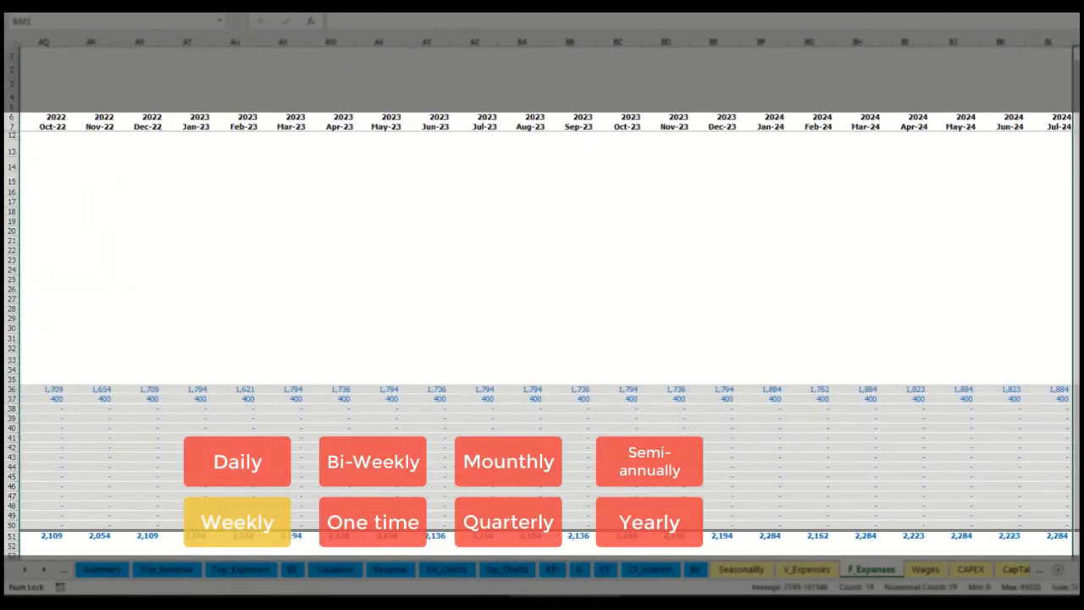
{"action": "left_click", "coordinate": [1075, 398]}
{"action": "scroll", "coordinate": [487, 367], "scroll_direction": "left", "scroll_amount": 10}
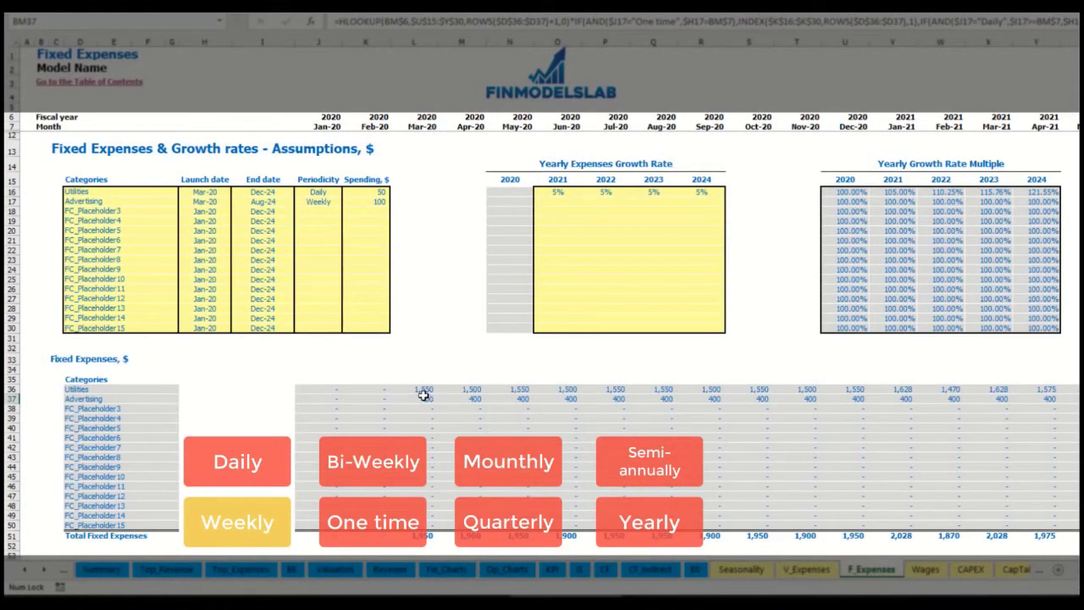
Step: Set the Advertising periodicity to Bi-Weekly and its spending to 500
{"action": "left_click", "coordinate": [324, 203]}
{"action": "left_click", "coordinate": [346, 202]}
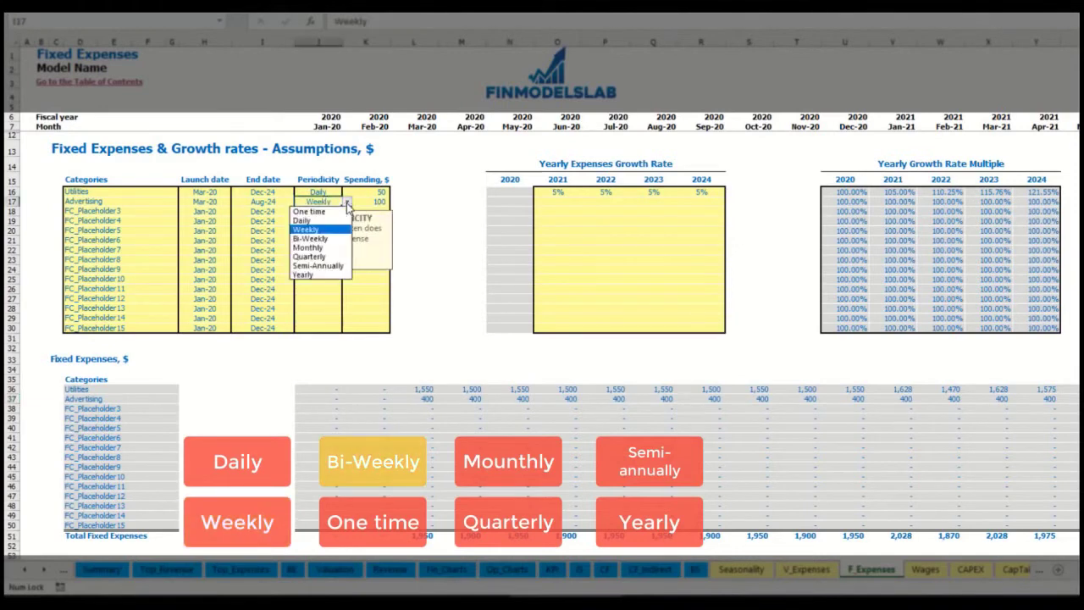
{"action": "left_click", "coordinate": [310, 239]}
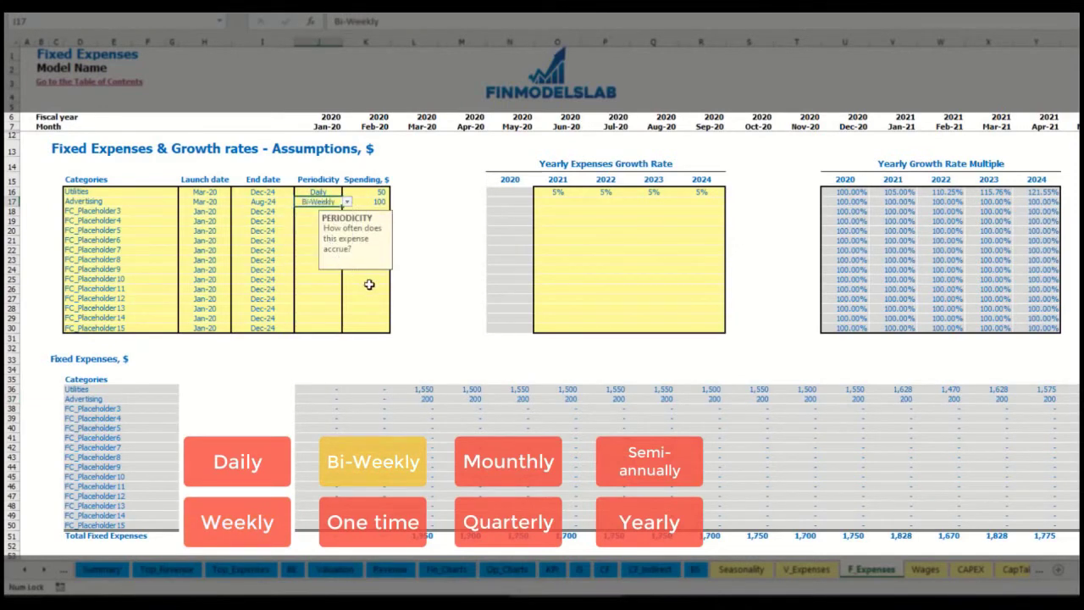
{"action": "left_click", "coordinate": [364, 202]}
{"action": "type", "text": "5"}
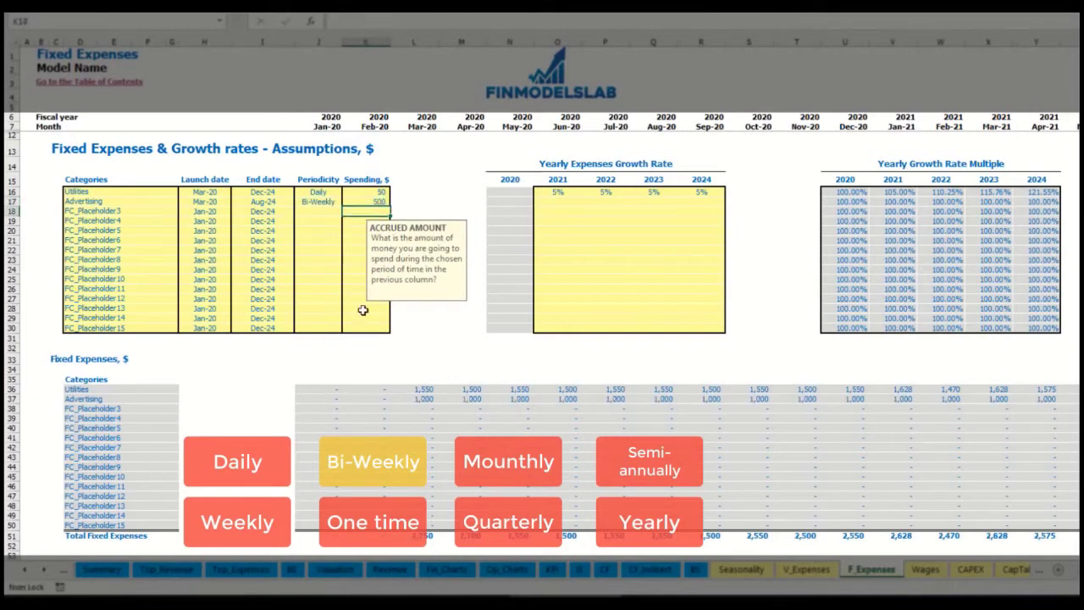
Step: Move the Advertising launch date to Jul-20
{"action": "left_click", "coordinate": [217, 193]}
{"action": "left_click", "coordinate": [219, 201]}
{"action": "key", "text": "Right"}
{"action": "key", "text": "Left"}
{"action": "left_click", "coordinate": [235, 201]}
{"action": "left_click", "coordinate": [219, 247]}
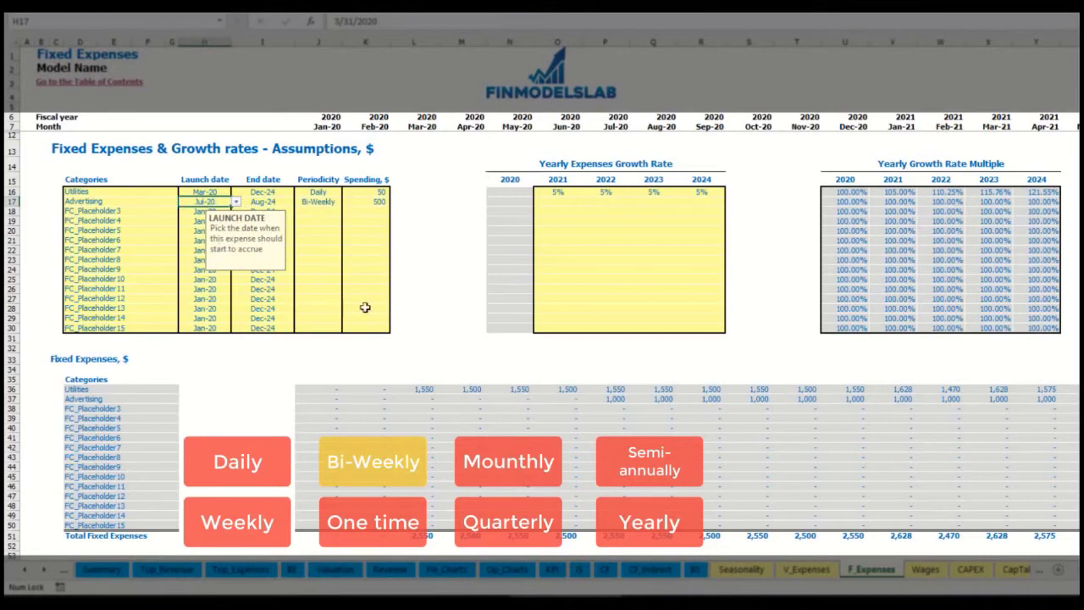
Step: Examine the monthly Advertising expenses along the timeline, starting from July 2020
{"action": "left_click", "coordinate": [617, 400]}
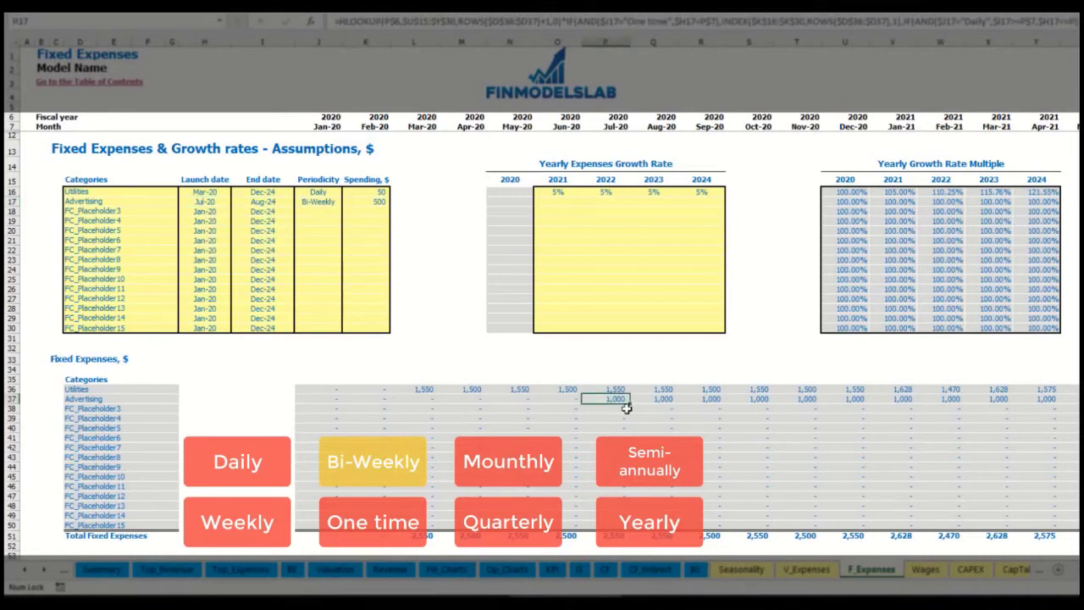
{"action": "key", "text": "Right"}
{"action": "key", "text": "Right"}
{"action": "key", "text": "Right"}
{"action": "key", "text": "Right"}
{"action": "key", "text": "Right"}
{"action": "key", "text": "Right"}
{"action": "key", "text": "Right"}
{"action": "key", "text": "Right"}
{"action": "key", "text": "Right"}
{"action": "key", "text": "Right"}
{"action": "key", "text": "Right"}
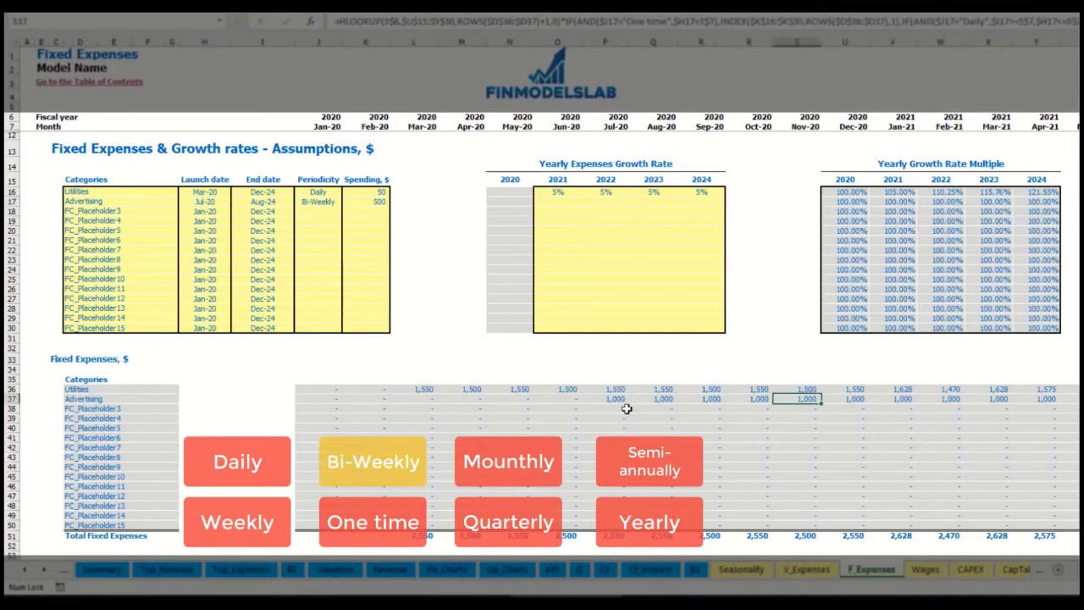
{"action": "key", "text": "Right"}
{"action": "key", "text": "Right"}
{"action": "key", "text": "Right"}
{"action": "key", "text": "Right"}
{"action": "key", "text": "Right"}
{"action": "key", "text": "Right"}
{"action": "key", "text": "Right"}
{"action": "key", "text": "Right"}
{"action": "key", "text": "Right"}
{"action": "key", "text": "Right"}
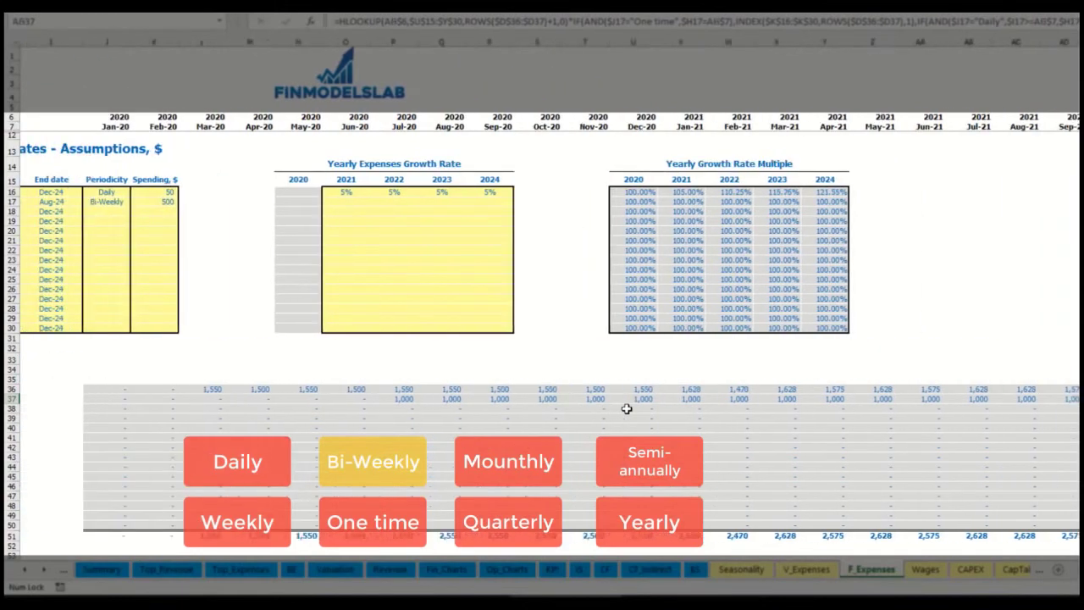
{"action": "key", "text": "ctrl+Left"}
{"action": "key", "text": "ctrl+Left"}
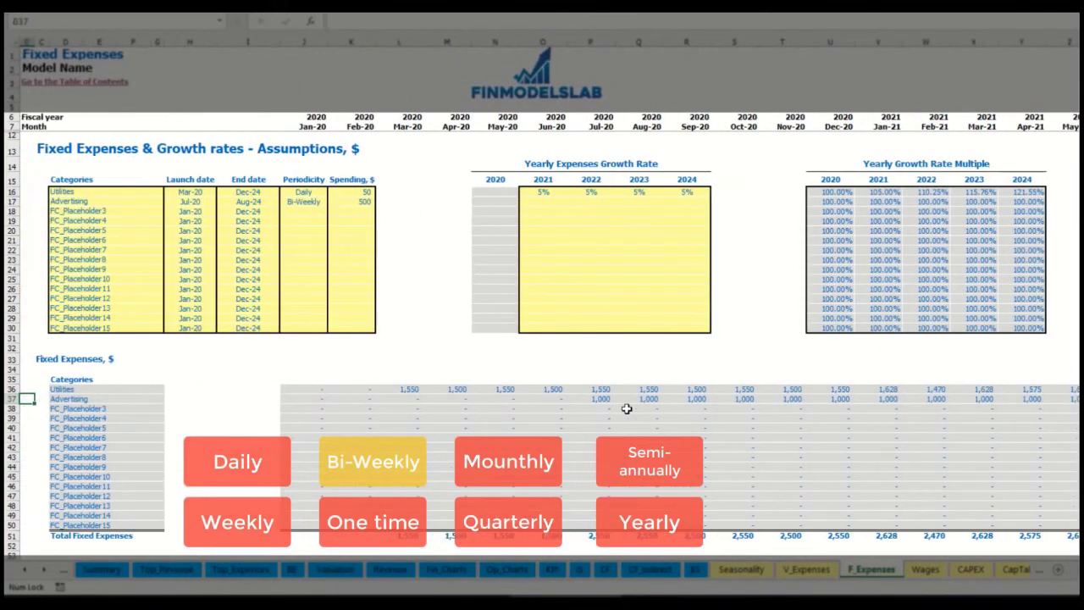
{"action": "left_click", "coordinate": [593, 400]}
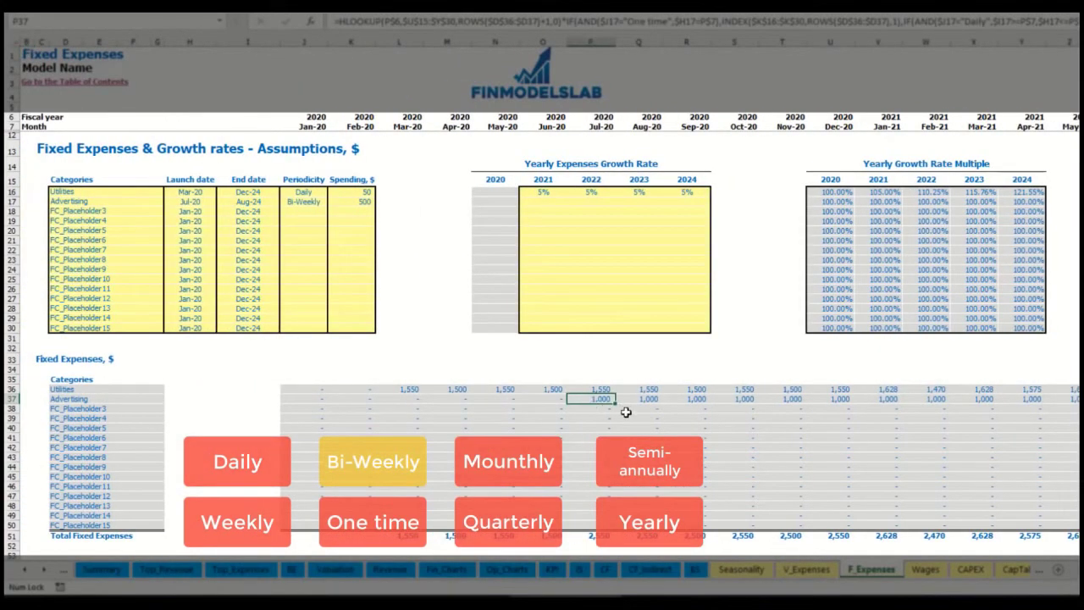
Step: Set the Advertising yearly expenses growth rate to 3% for 2021 and copy it across 2022 to 2024
{"action": "left_click", "coordinate": [542, 205]}
{"action": "type", "text": "3"}
{"action": "key", "text": "Return"}
{"action": "key", "text": "Up"}
{"action": "key", "text": "ctrl+c"}
{"action": "key", "text": "Right"}
{"action": "key", "text": "shift+Right"}
{"action": "key", "text": "shift+Right"}
{"action": "key", "text": "ctrl+v"}
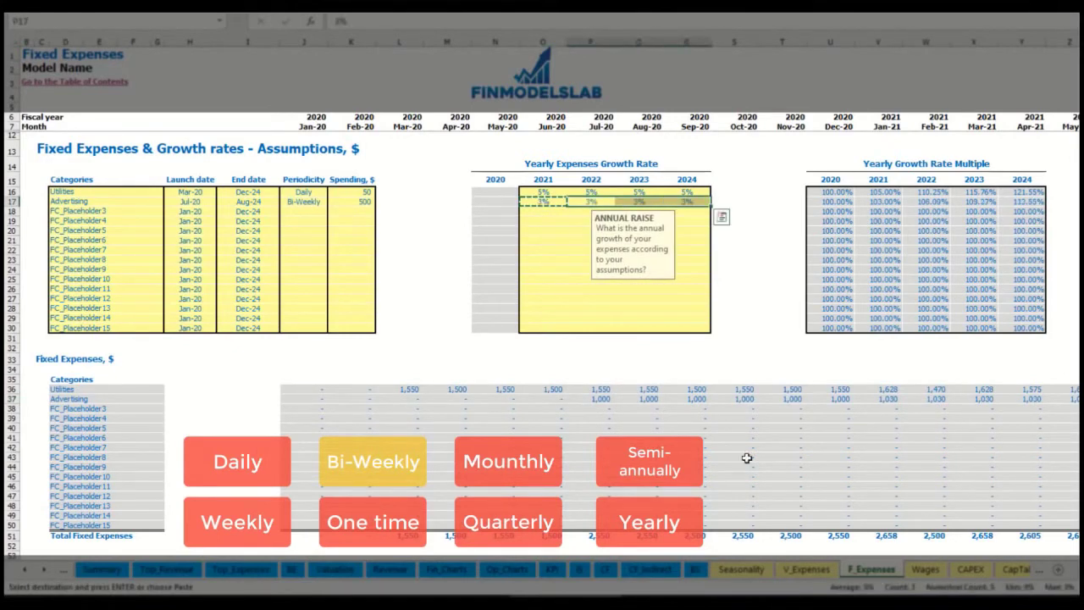
Step: Examine how the growth rate affects monthly Advertising expenses from 2021 through 2024, and check the expense's end date
{"action": "left_click", "coordinate": [1033, 398]}
{"action": "left_click", "coordinate": [900, 399]}
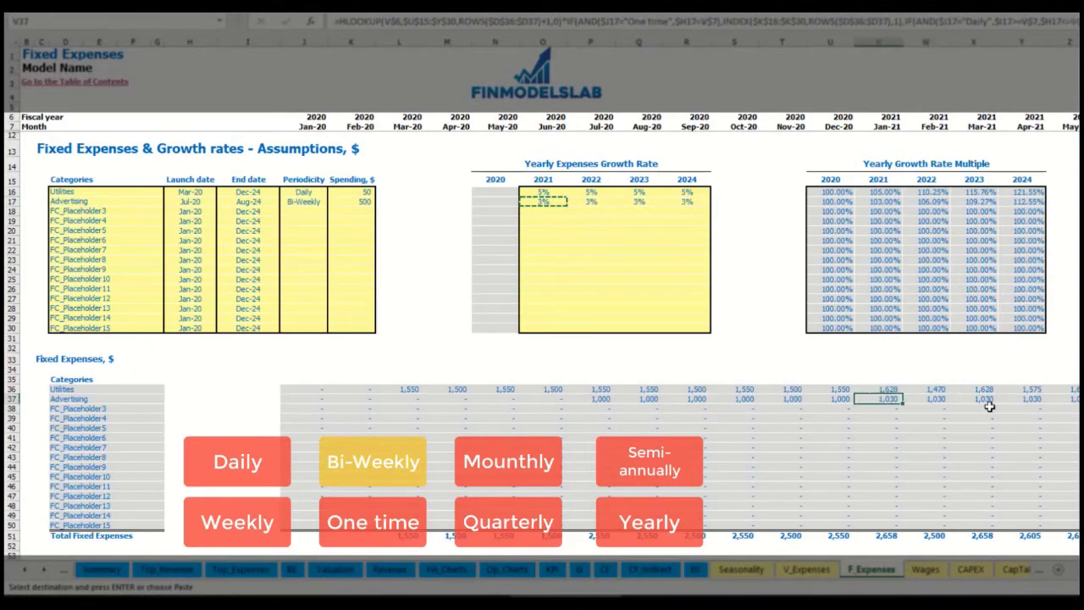
{"action": "scroll", "coordinate": [542, 288], "scroll_direction": "right", "scroll_amount": 10}
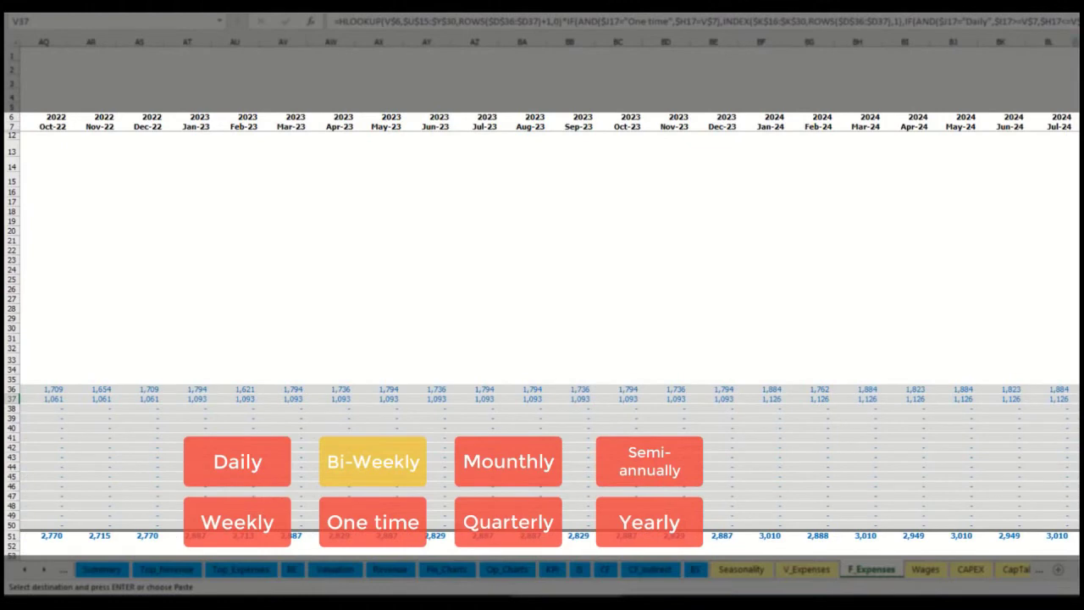
{"action": "left_click", "coordinate": [1075, 41]}
{"action": "scroll", "coordinate": [271, 279], "scroll_direction": "left", "scroll_amount": 15}
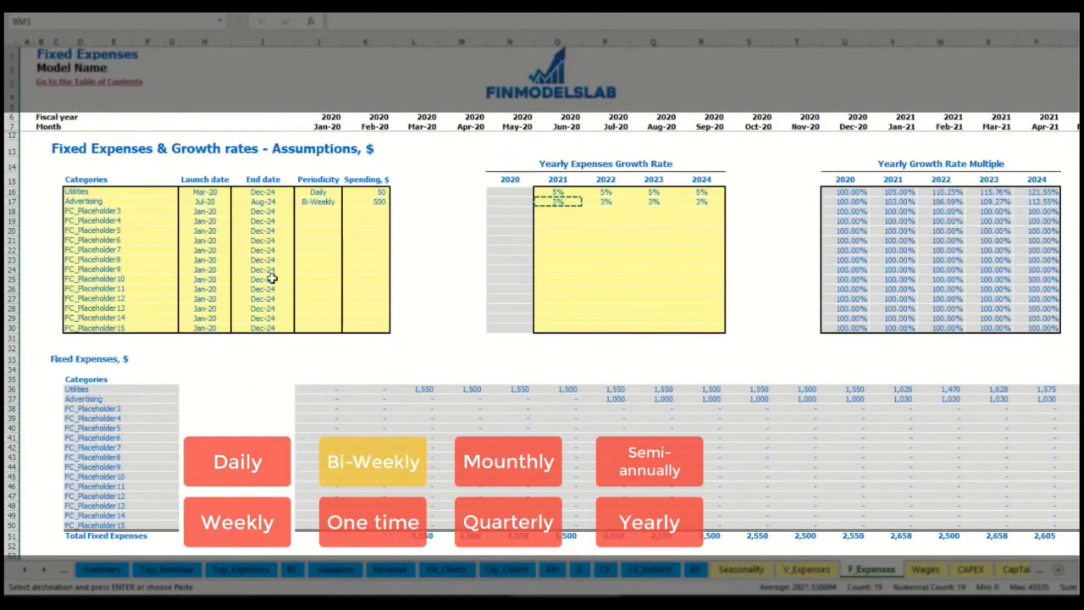
{"action": "left_click", "coordinate": [264, 201]}
Step: Name the third fixed expense category Office Setup and set its periodicity to One time
{"action": "left_click", "coordinate": [99, 210]}
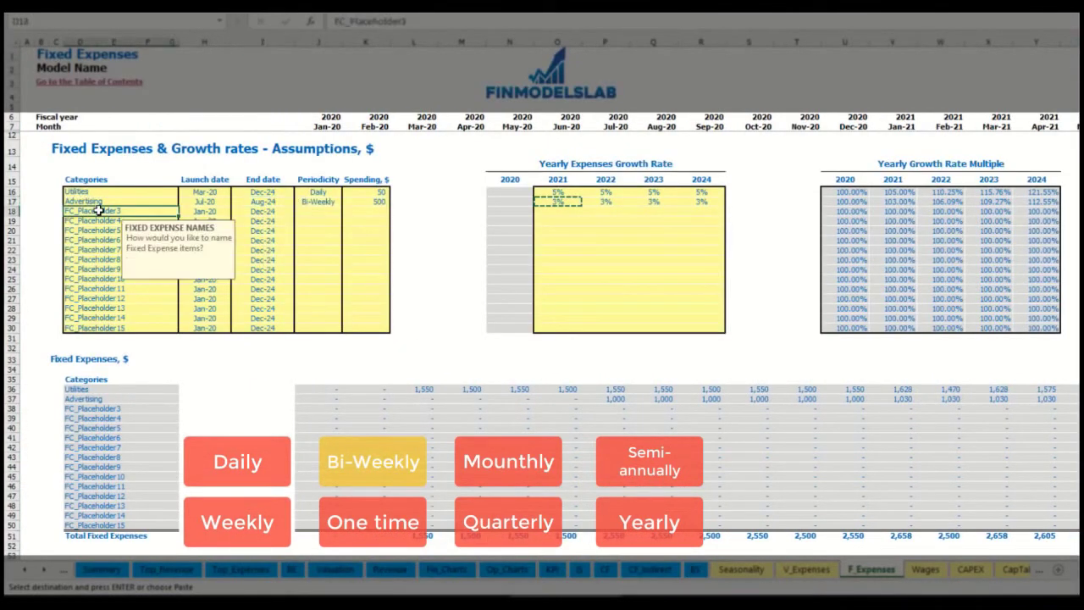
{"action": "type", "text": "Setu"}
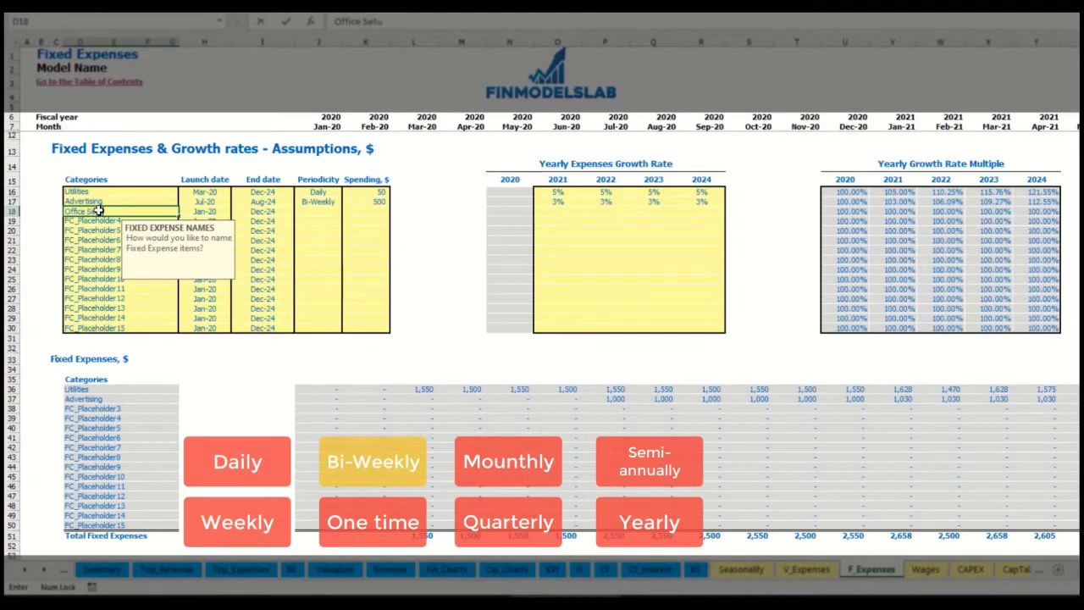
{"action": "left_click", "coordinate": [317, 211]}
{"action": "left_click", "coordinate": [345, 214]}
{"action": "left_click", "coordinate": [317, 220]}
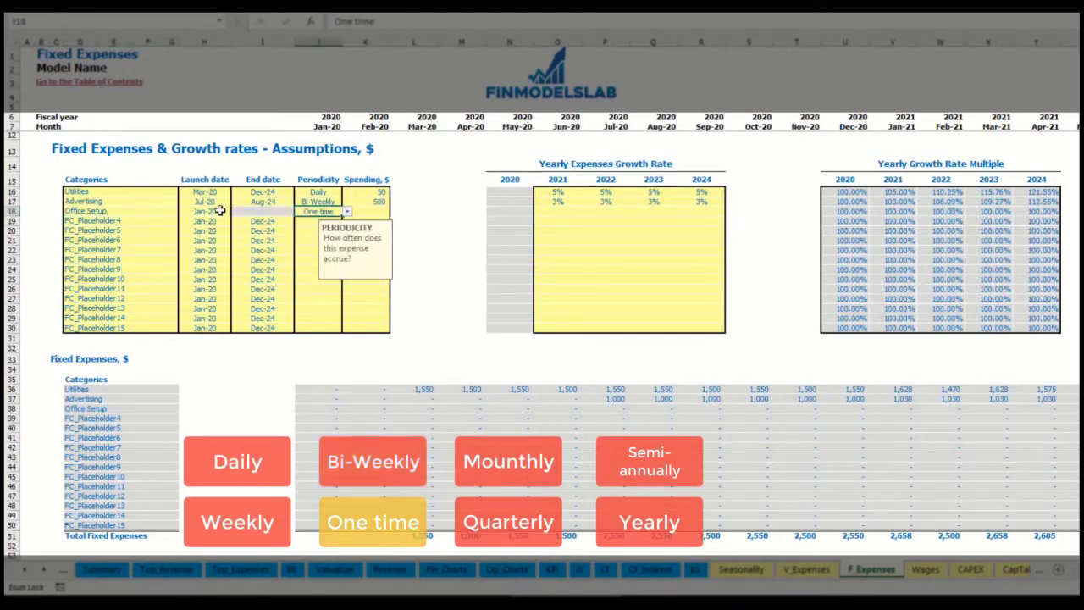
Step: Set the Office Setup launch date to Feb-20 and its spending to 5000, and check the February 2020 expense
{"action": "left_click", "coordinate": [220, 210]}
{"action": "left_click", "coordinate": [235, 211]}
{"action": "left_click", "coordinate": [219, 232]}
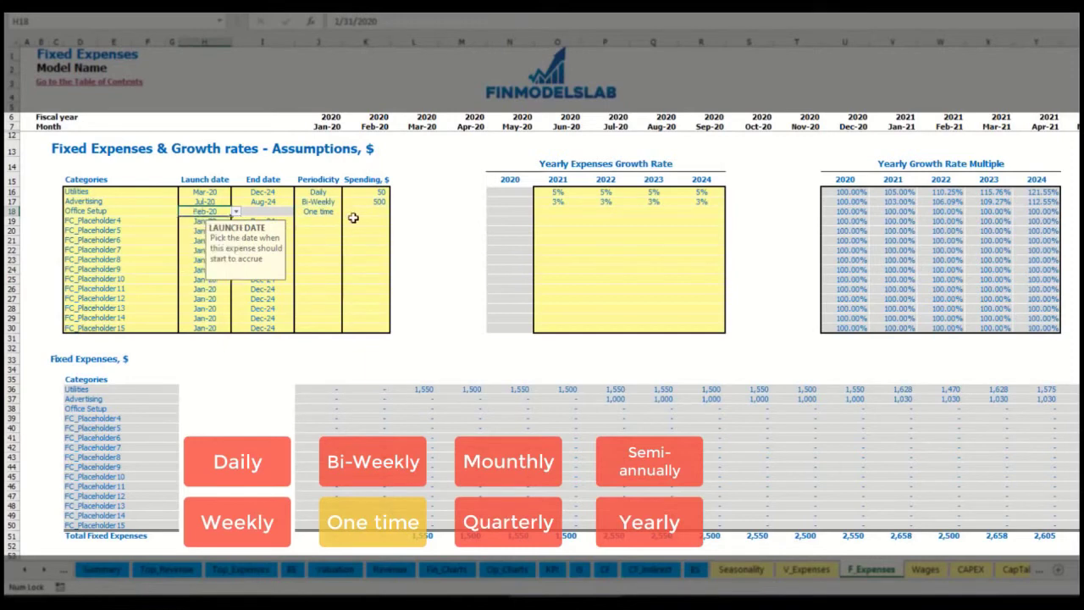
{"action": "left_click", "coordinate": [357, 212]}
{"action": "type", "text": "5000"}
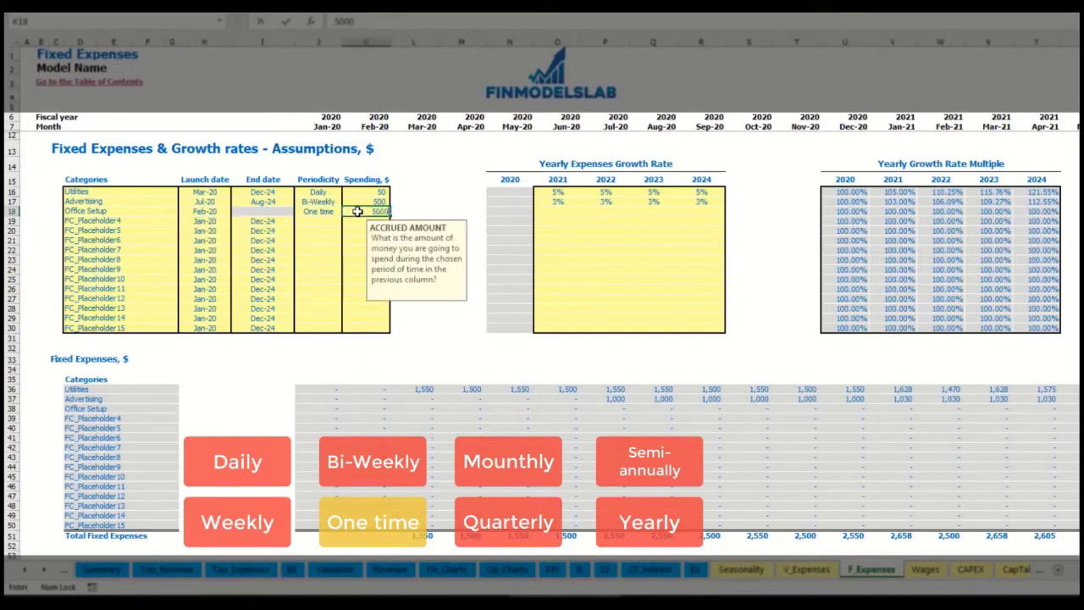
{"action": "left_click_drag", "start_coordinate": [553, 211], "coordinate": [702, 208]}
{"action": "left_click", "coordinate": [375, 409]}
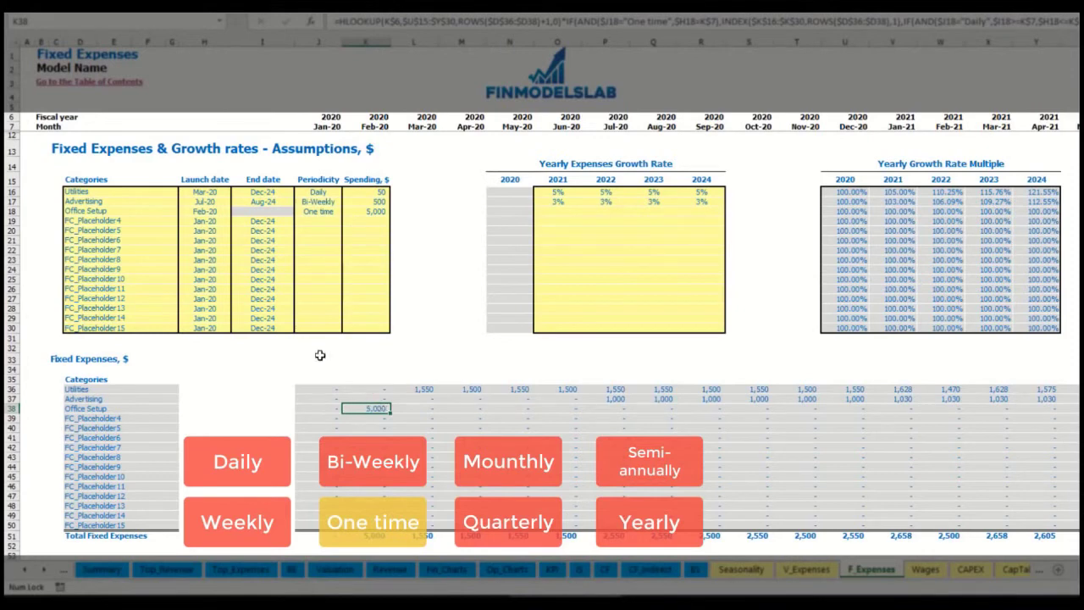
Step: Name the fourth fixed expense category Insurance in place of FC_Placeholder4
{"action": "left_click", "coordinate": [152, 224]}
{"action": "type", "text": "Insuran"}
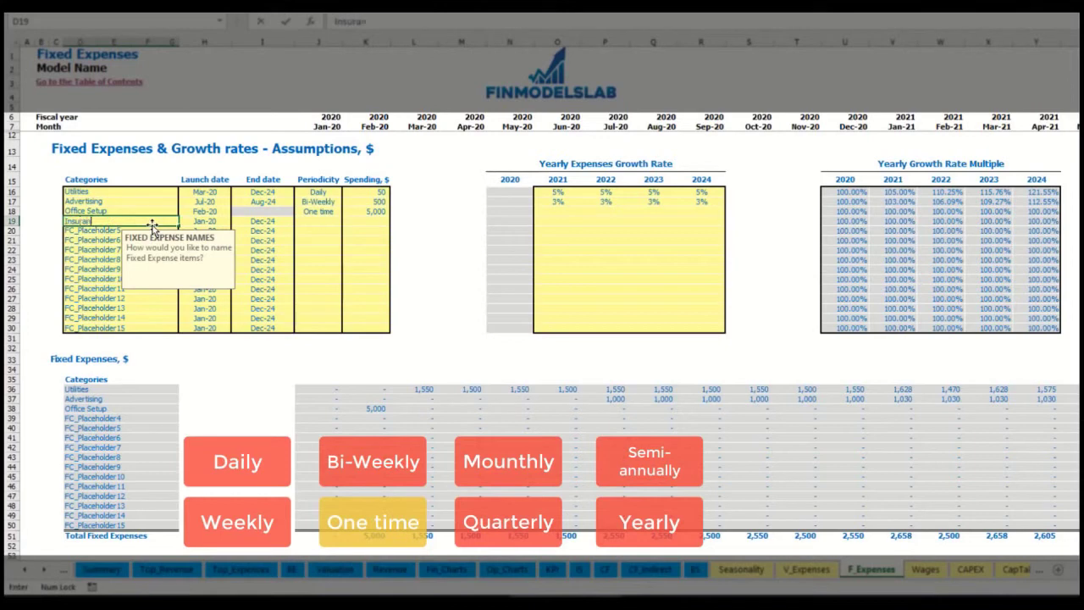
{"action": "type", "text": "ce"}
{"action": "key", "text": "Return"}
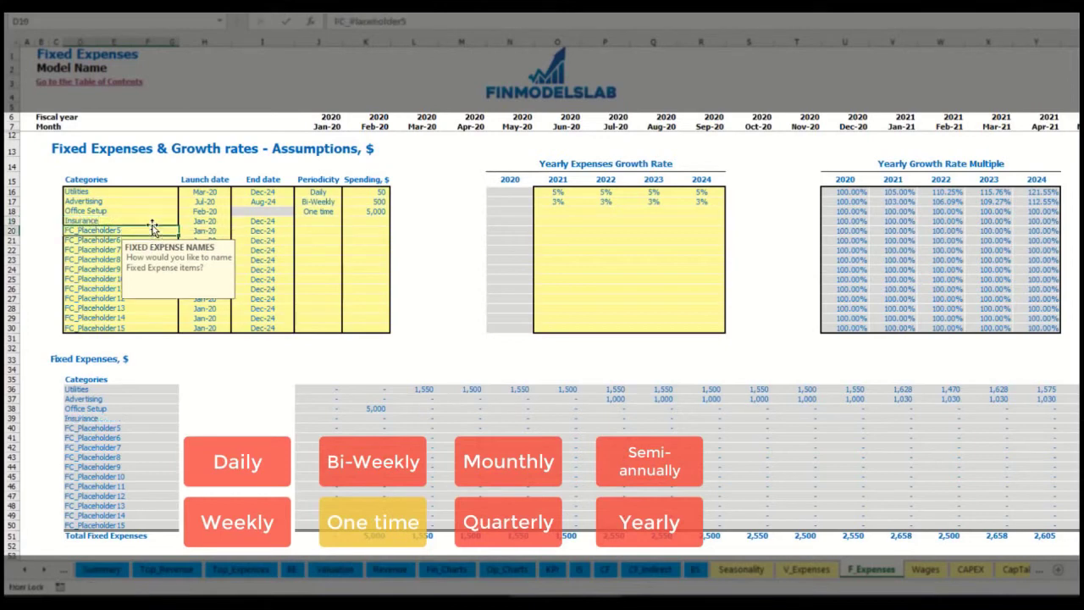
Step: Set the Insurance periodicity to Monthly and its spending to 1000, after checking its launch and end dates
{"action": "left_click", "coordinate": [207, 222]}
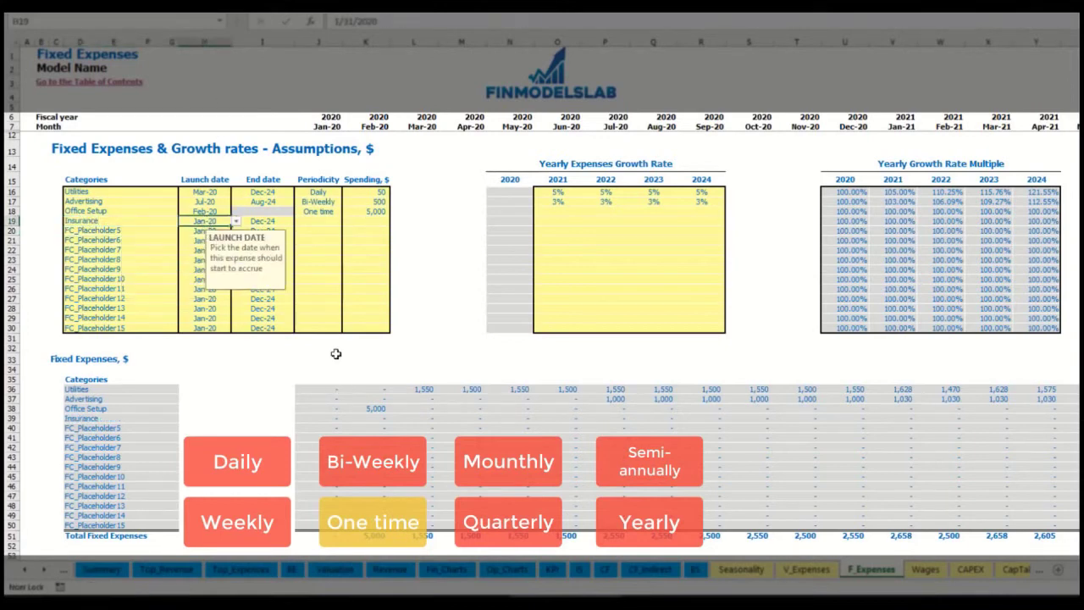
{"action": "left_click", "coordinate": [263, 222]}
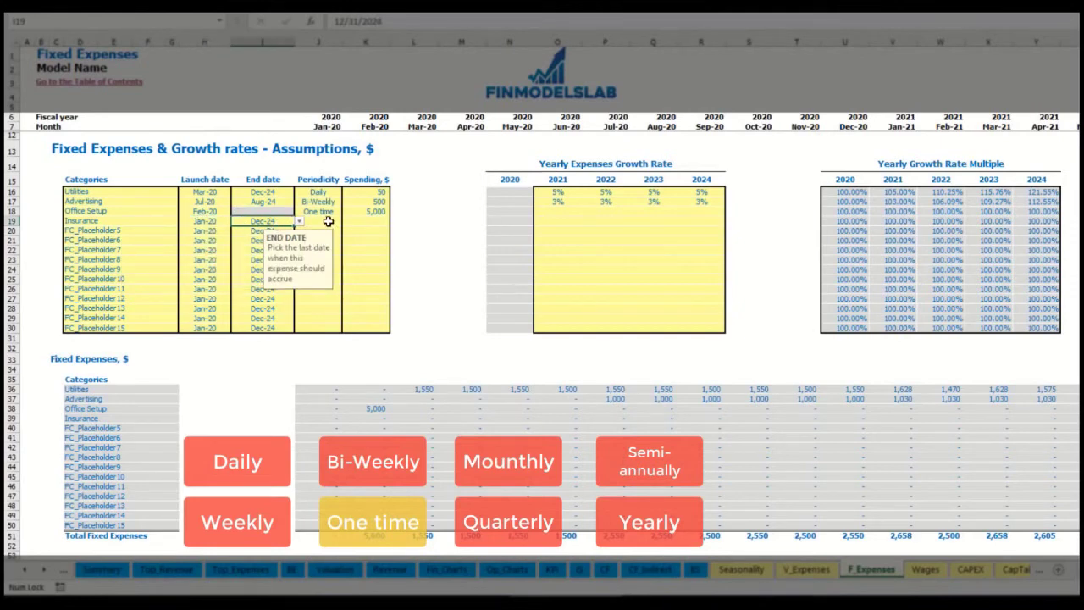
{"action": "left_click", "coordinate": [319, 222]}
{"action": "left_click", "coordinate": [346, 222]}
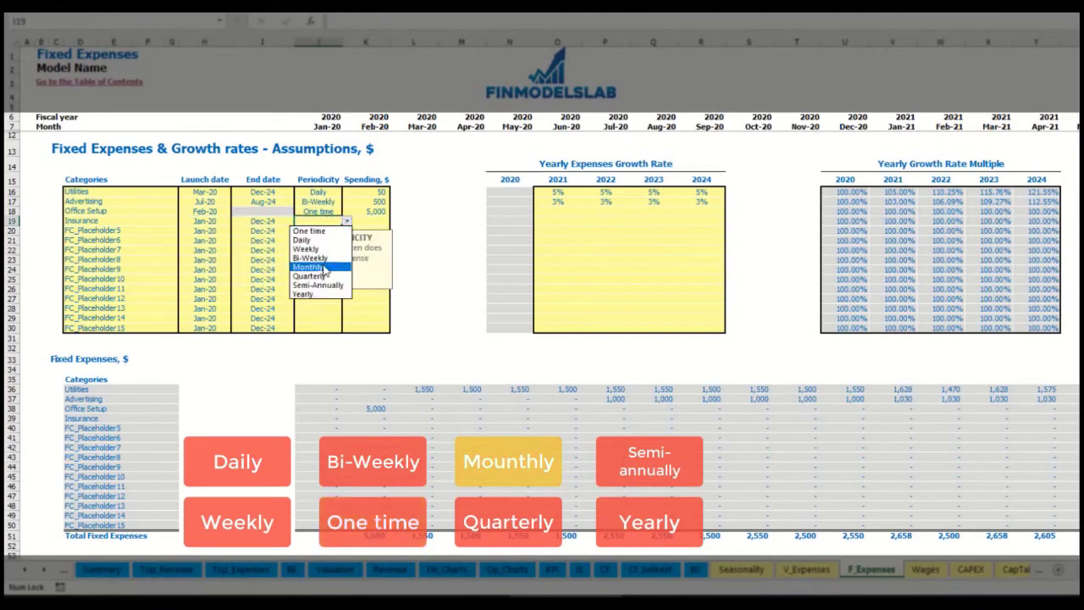
{"action": "left_click", "coordinate": [318, 267]}
{"action": "left_click", "coordinate": [372, 221]}
{"action": "type", "text": "1,"}
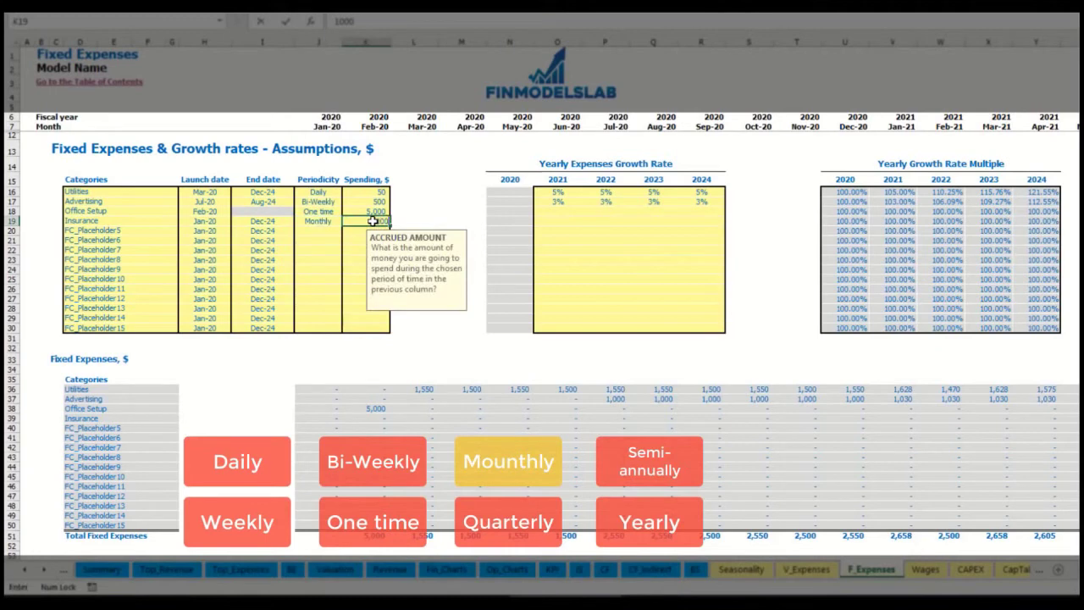
{"action": "type", "text": "000"}
{"action": "key", "text": "Return"}
Step: Enter Insurance yearly growth rates of 5% for 2021, 3% for 2022, 2% for 2023 and 1% for 2024
{"action": "left_click", "coordinate": [558, 222]}
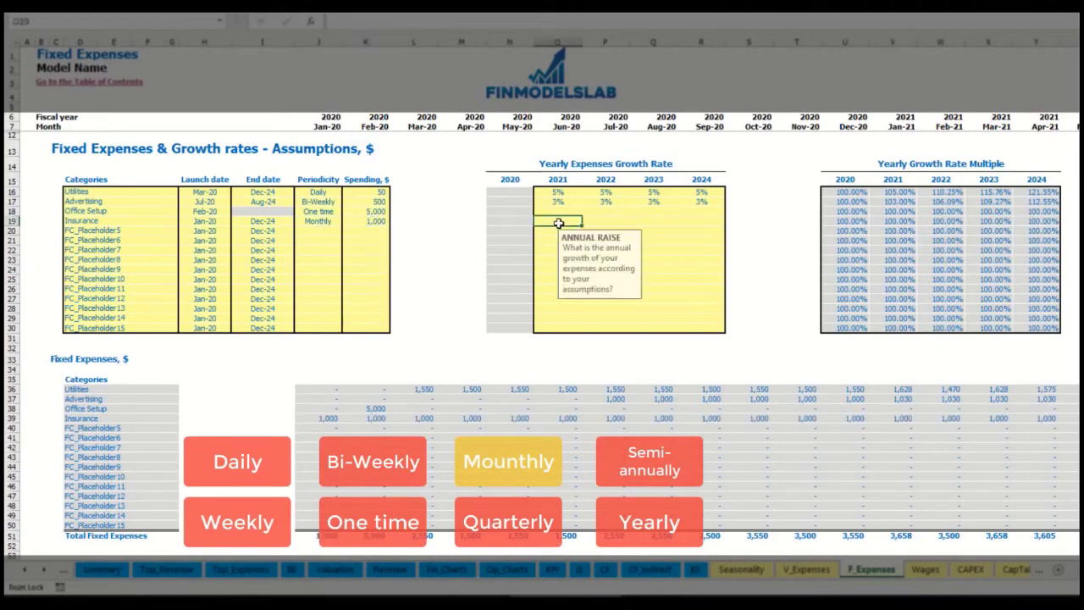
{"action": "type", "text": "5"}
{"action": "key", "text": "ctrl+Return"}
{"action": "key", "text": "Right"}
{"action": "type", "text": "3"}
{"action": "key", "text": "Right"}
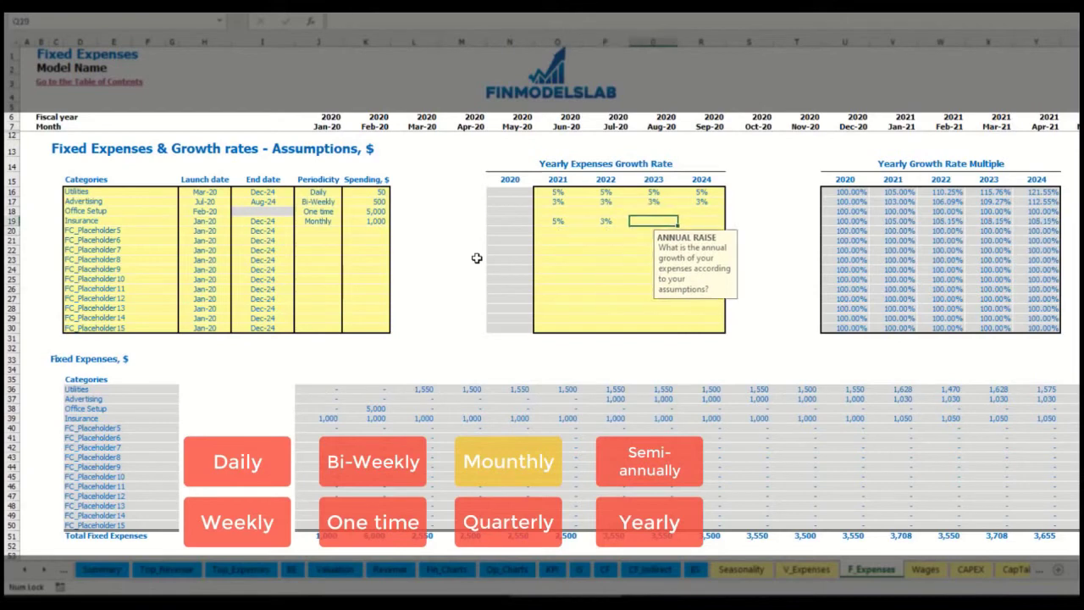
{"action": "type", "text": "3"}
{"action": "key", "text": "Right"}
{"action": "type", "text": "1"}
{"action": "key", "text": "Return"}
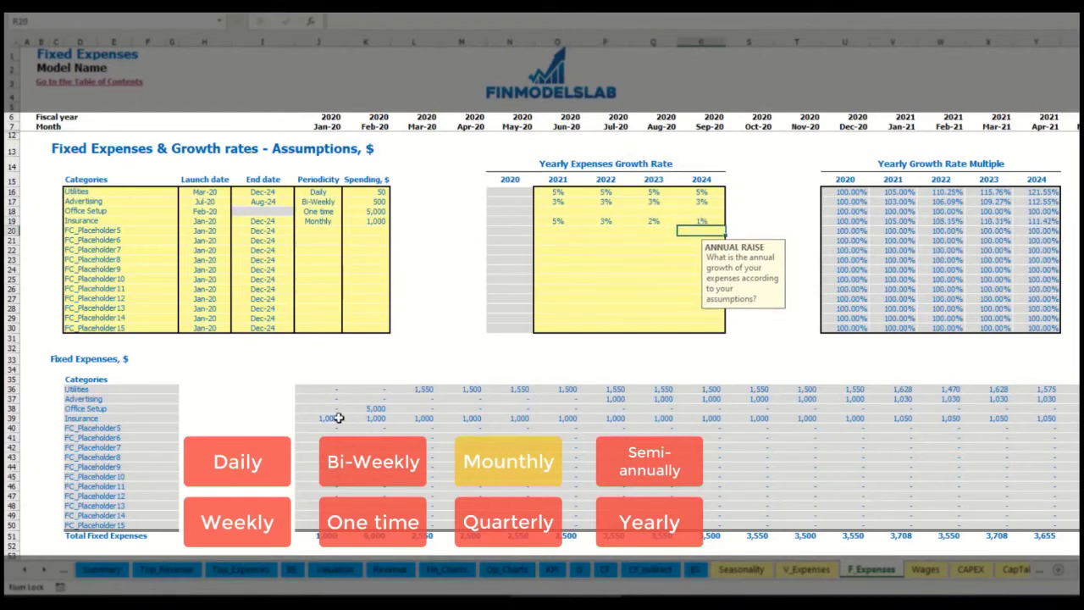
Step: Examine the calculated monthly Insurance expenses across 2020 and how the growth rate affects them from January 2021 onward
{"action": "left_click_drag", "start_coordinate": [327, 420], "coordinate": [868, 420]}
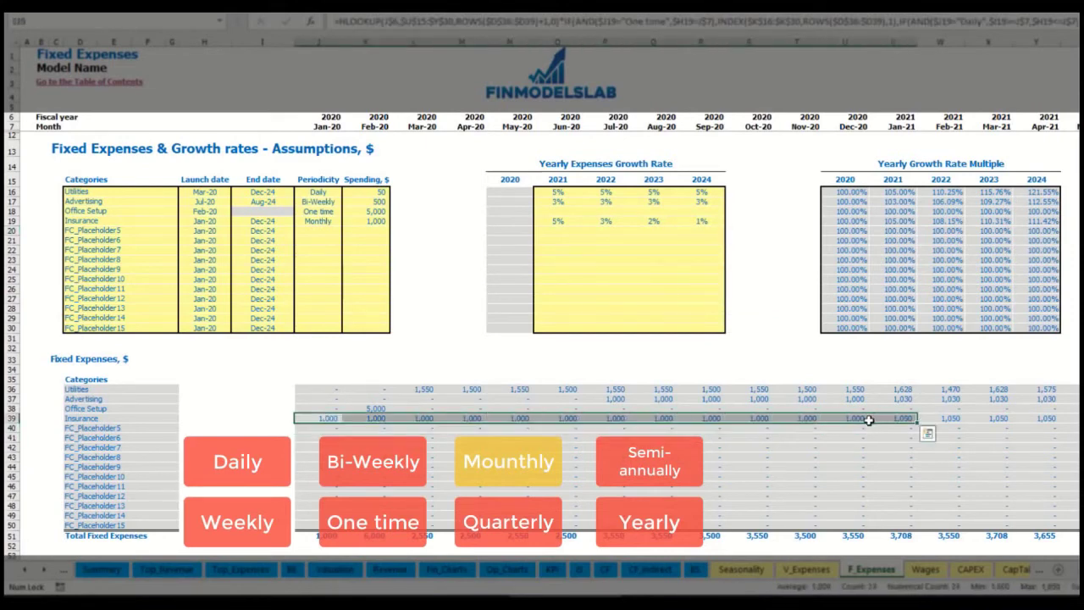
{"action": "left_click", "coordinate": [873, 420]}
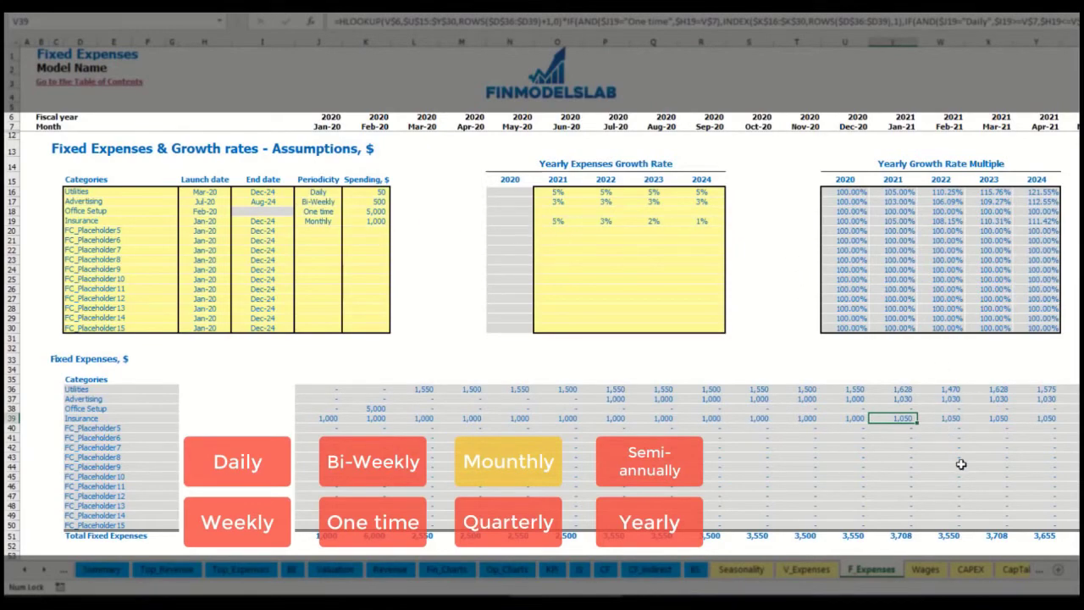
{"action": "scroll", "coordinate": [551, 288], "scroll_direction": "right", "scroll_amount": 6}
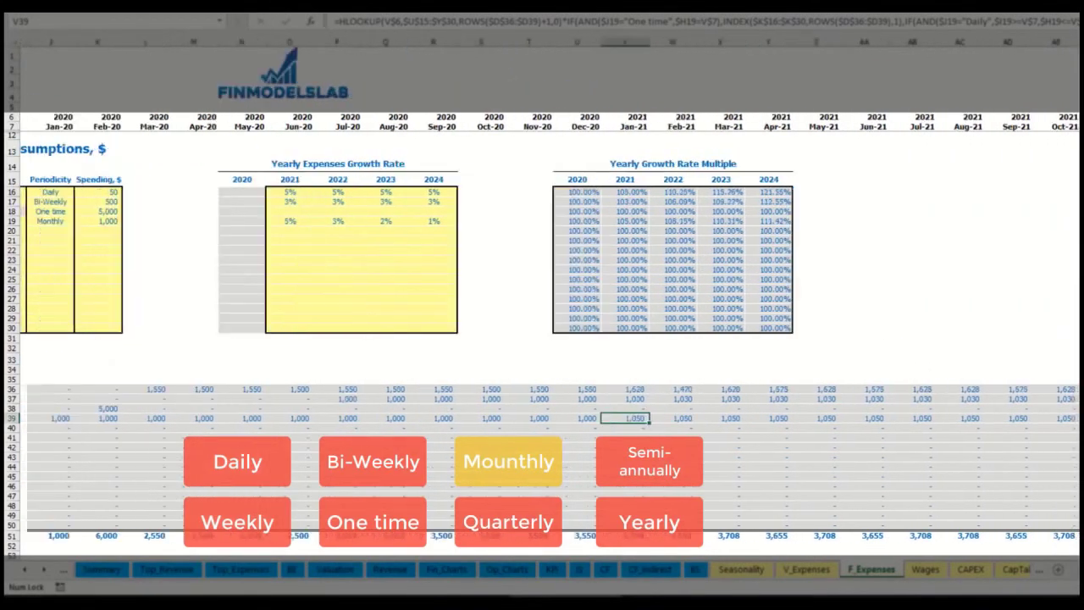
{"action": "left_click", "coordinate": [1079, 42]}
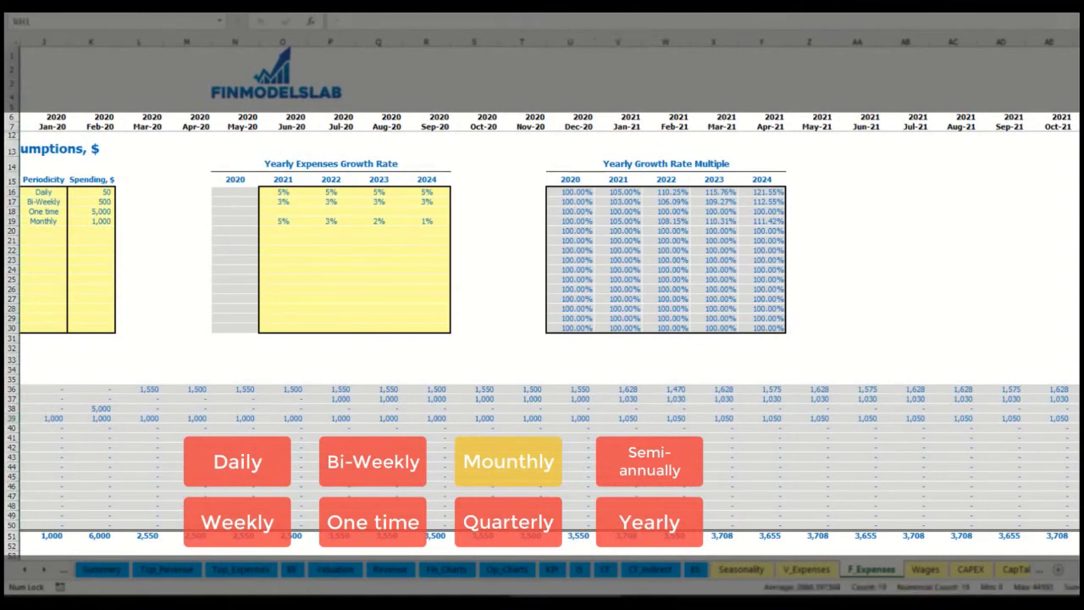
{"action": "left_click", "coordinate": [1079, 418]}
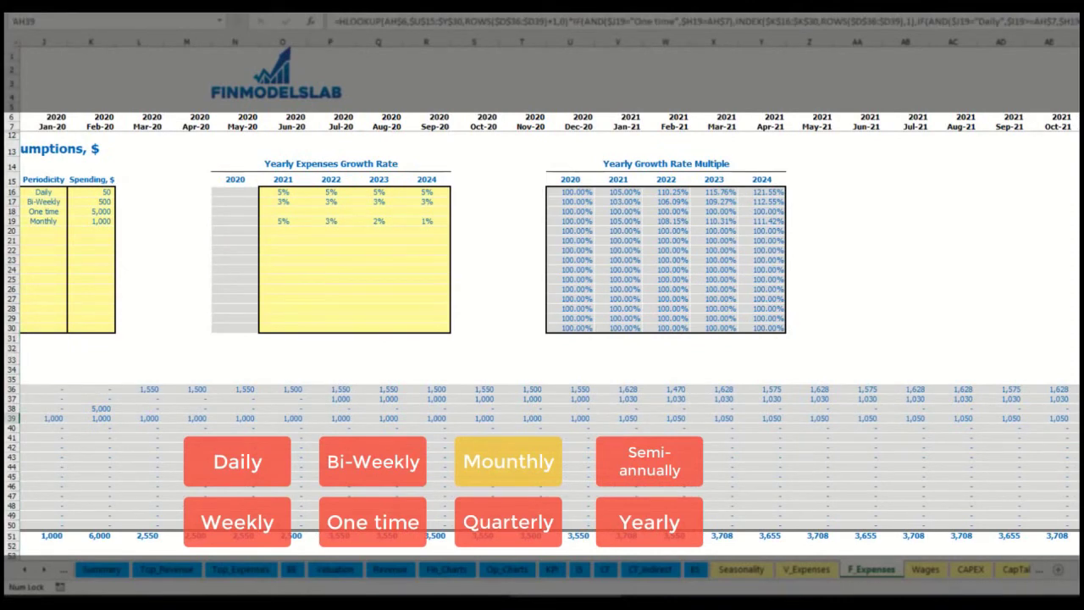
{"action": "scroll", "coordinate": [827, 446], "scroll_direction": "left", "scroll_amount": 6}
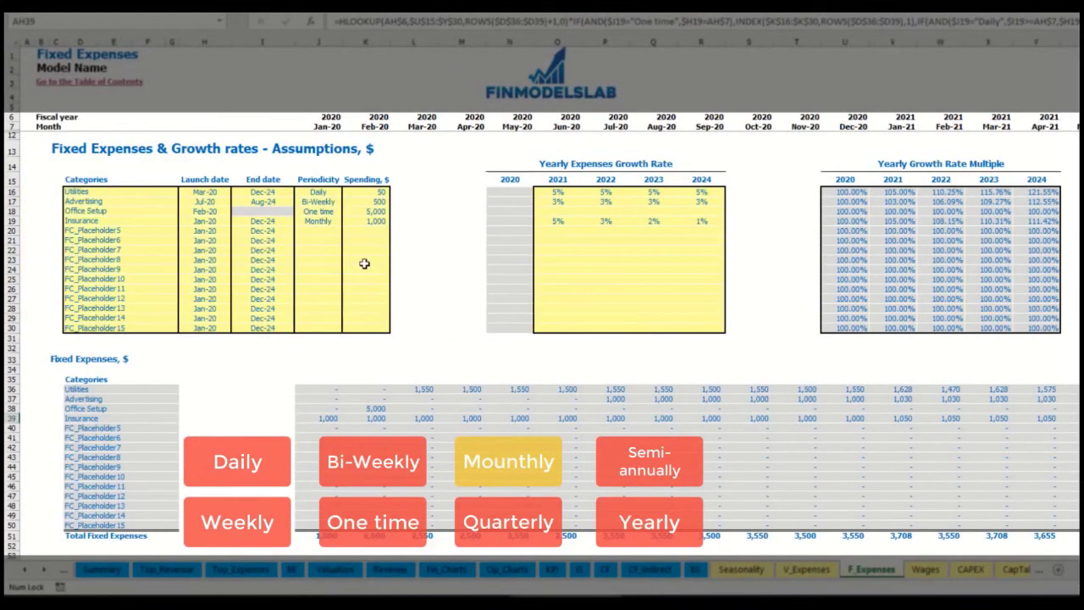
Step: Set the Insurance periodicity to Quarterly and check its January, April and July 2020 expenses
{"action": "left_click", "coordinate": [334, 221]}
{"action": "left_click", "coordinate": [346, 222]}
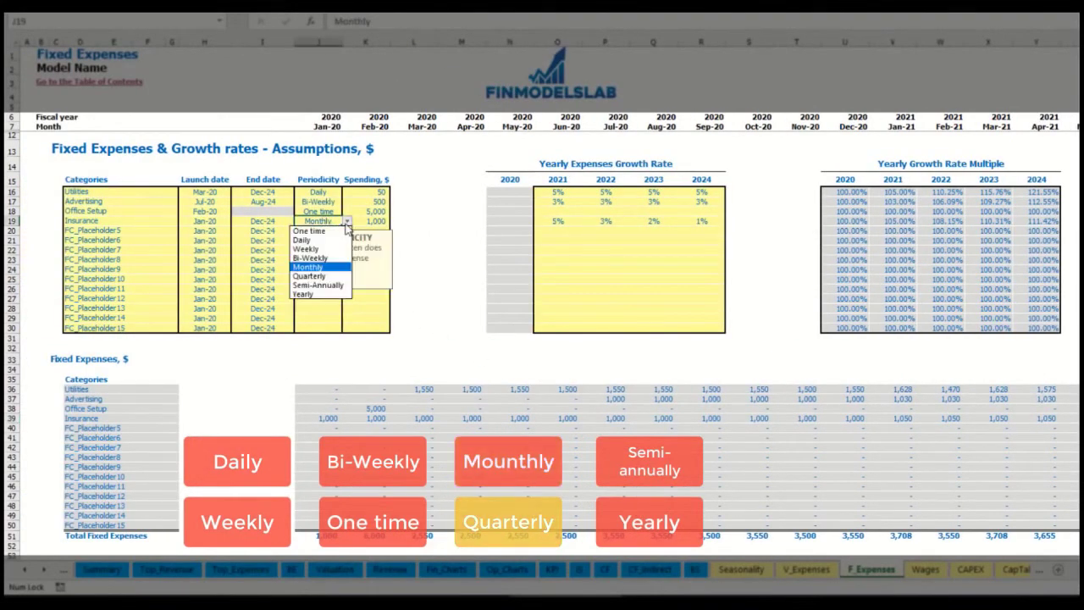
{"action": "left_click", "coordinate": [344, 275]}
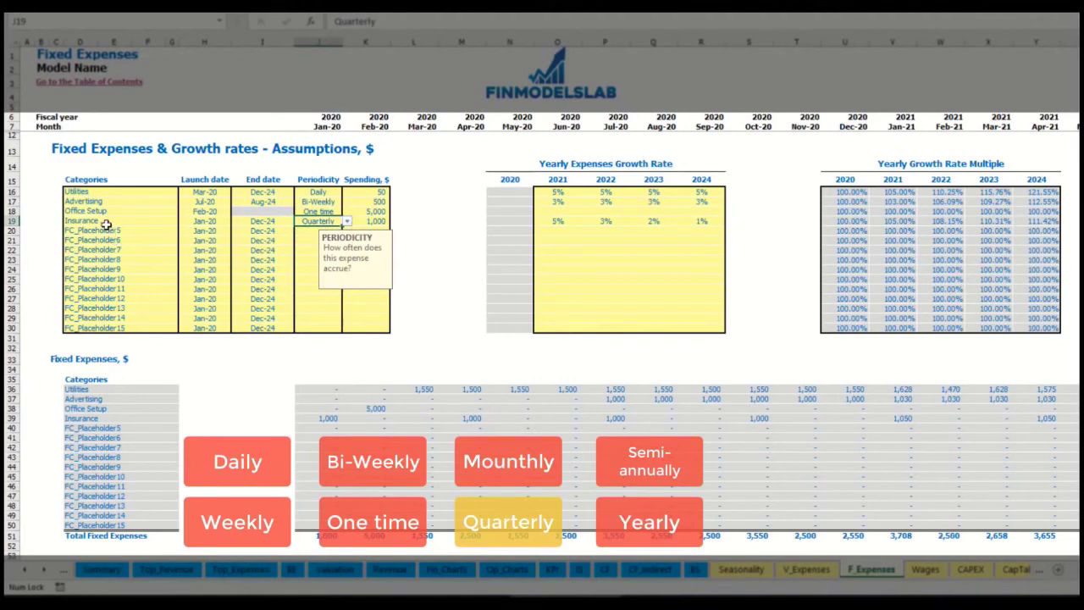
{"action": "left_click", "coordinate": [327, 419]}
{"action": "left_click", "coordinate": [465, 415]}
{"action": "left_click", "coordinate": [605, 418]}
Step: Set the Insurance launch date to Feb-20 and check its February, May and August 2020 expenses
{"action": "left_click", "coordinate": [222, 221]}
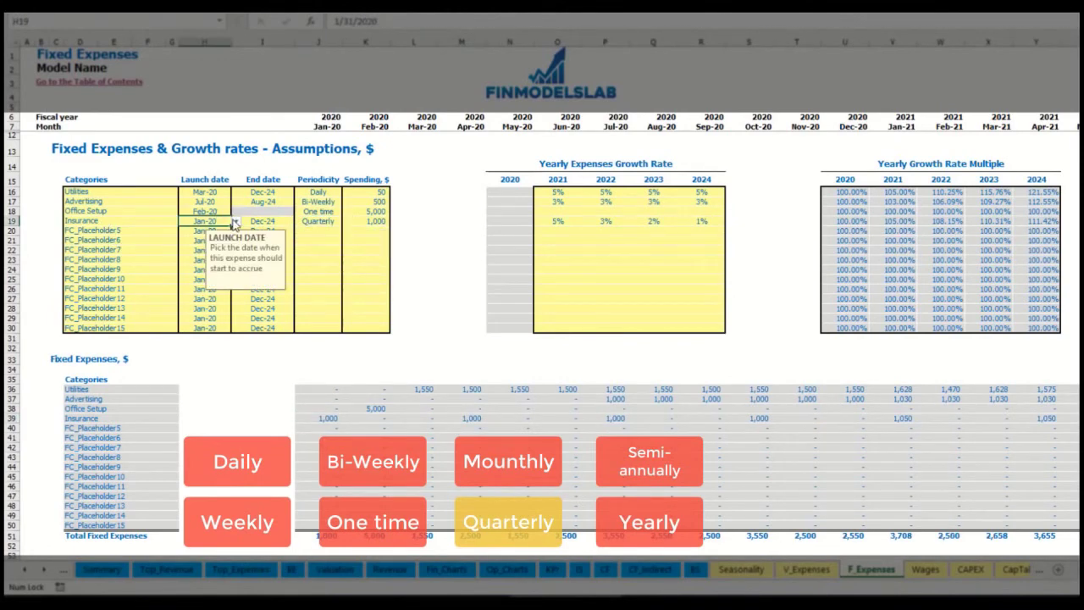
{"action": "left_click", "coordinate": [237, 221]}
{"action": "left_click", "coordinate": [214, 240]}
{"action": "left_click", "coordinate": [379, 418]}
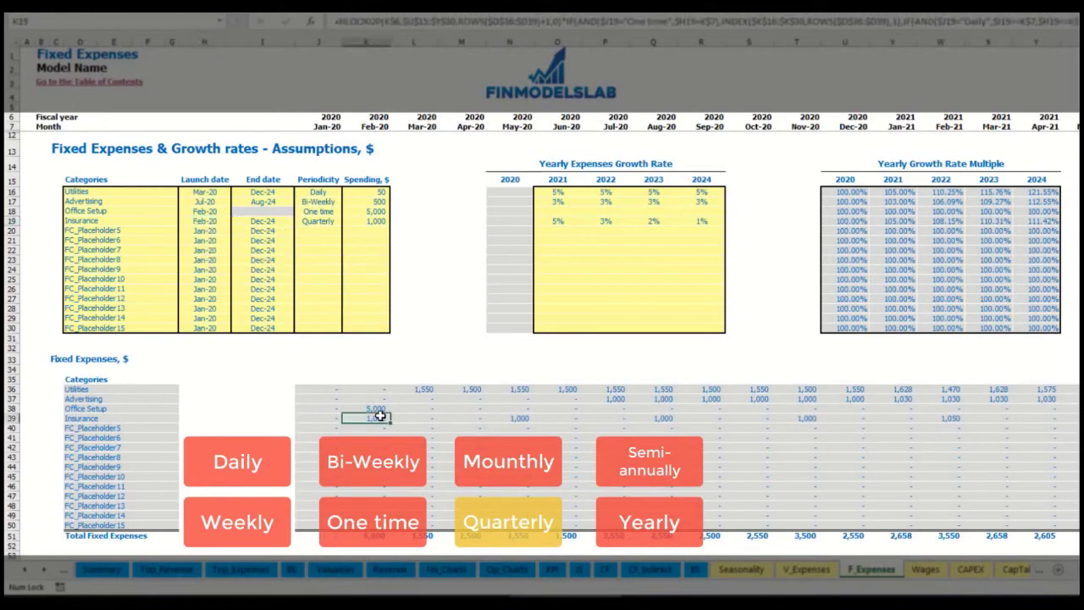
{"action": "left_click", "coordinate": [518, 418]}
{"action": "left_click", "coordinate": [665, 415]}
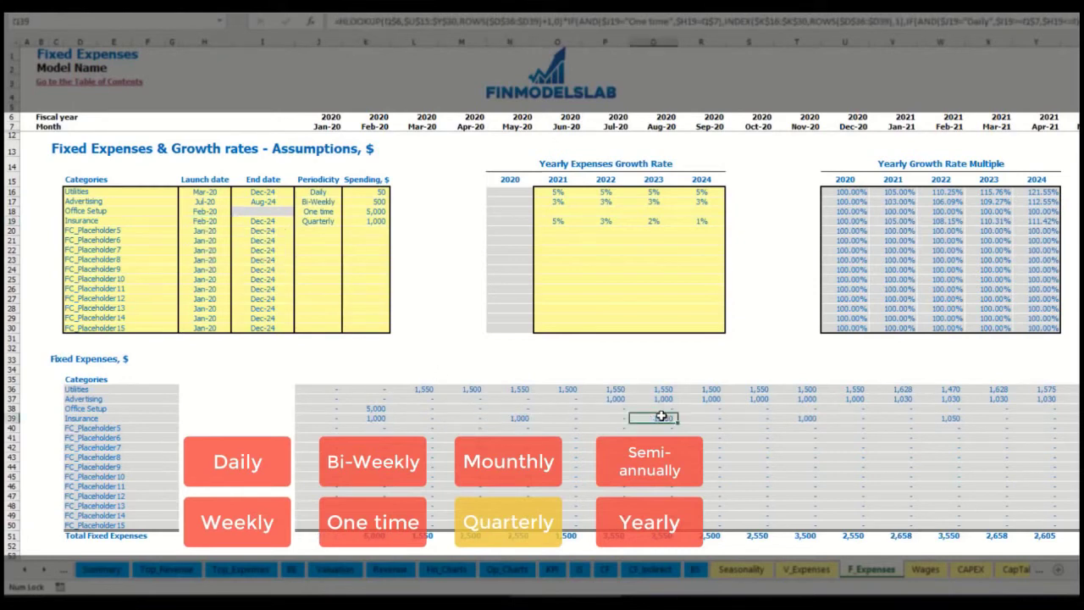
{"action": "left_click", "coordinate": [363, 419]}
{"action": "left_click", "coordinate": [519, 419]}
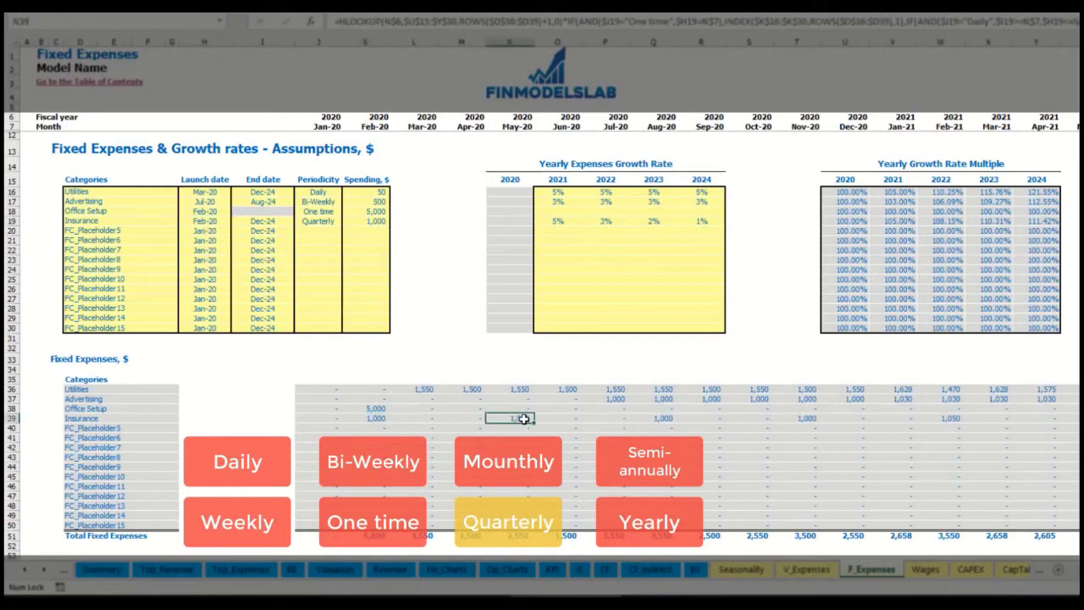
Step: Set the Insurance periodicity to Semi-Annually and check its expenses from February 2020 to February 2021
{"action": "left_click", "coordinate": [318, 221]}
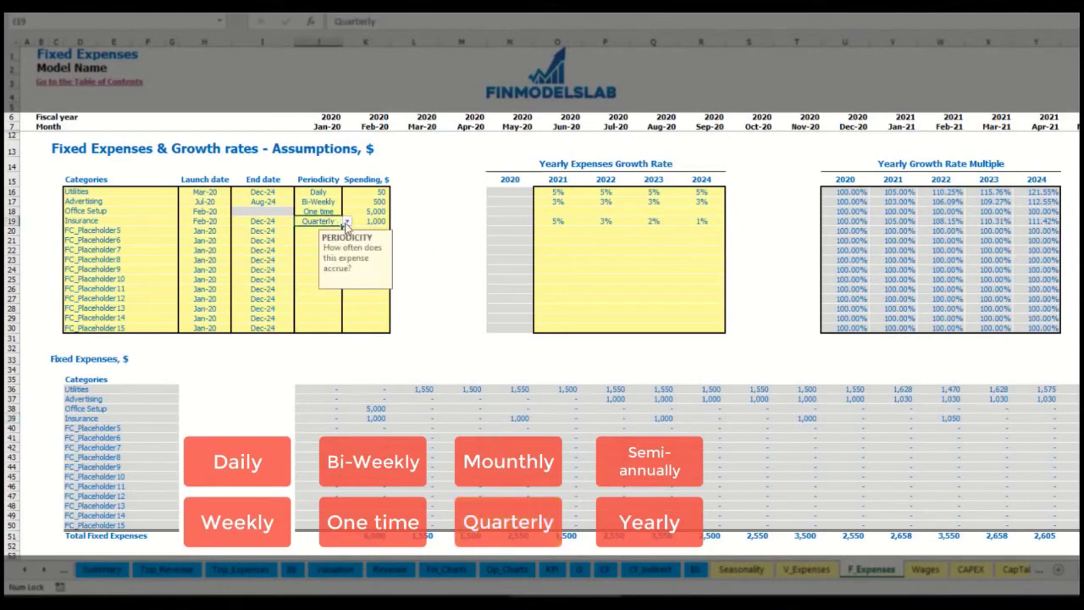
{"action": "left_click", "coordinate": [347, 221]}
{"action": "left_click", "coordinate": [336, 285]}
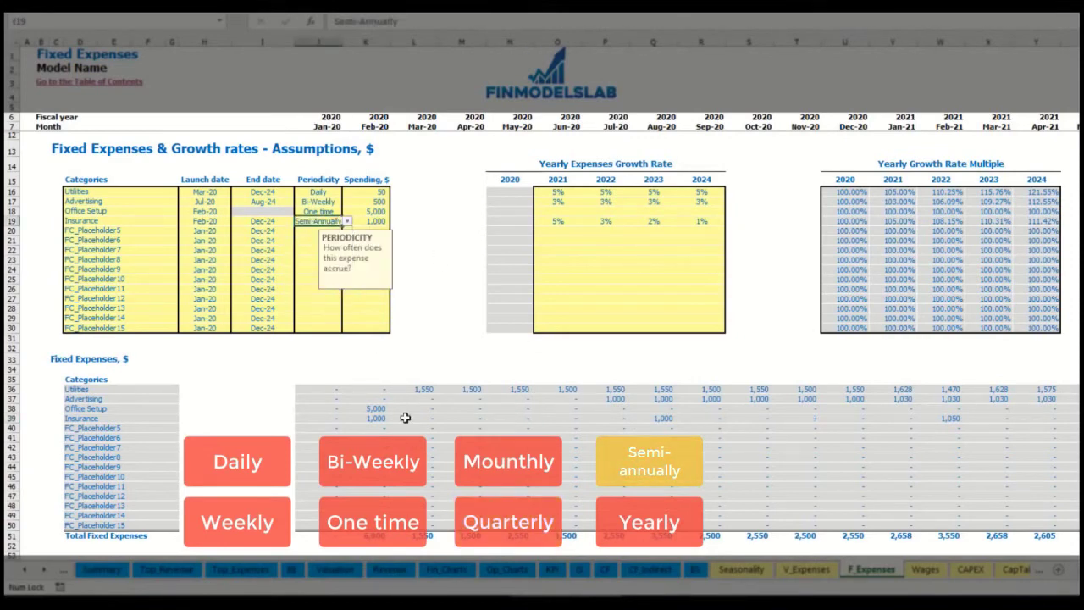
{"action": "left_click_drag", "start_coordinate": [371, 420], "coordinate": [901, 418]}
{"action": "left_click", "coordinate": [941, 428]}
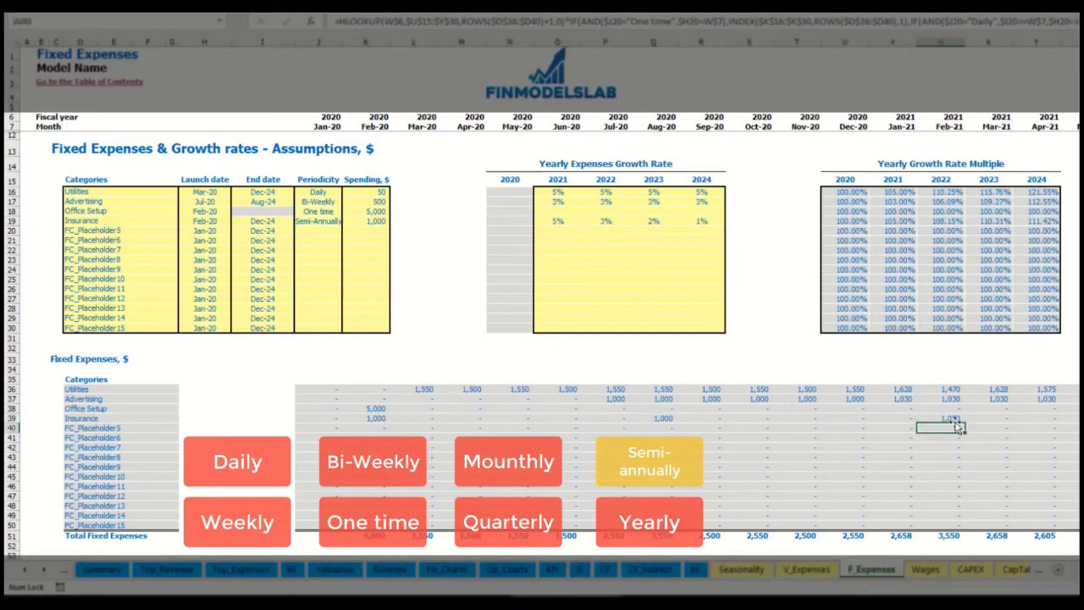
Step: Set the Insurance periodicity to Yearly, and check its launch and end dates against the calculated Fixed Expenses table
{"action": "left_click", "coordinate": [330, 222]}
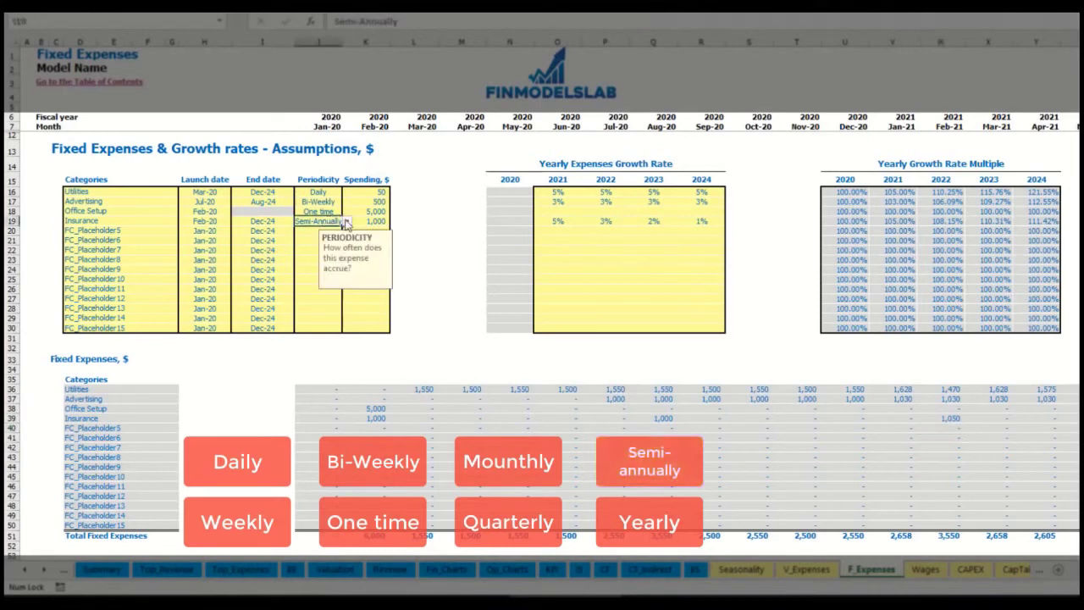
{"action": "left_click", "coordinate": [348, 221]}
{"action": "left_click", "coordinate": [310, 294]}
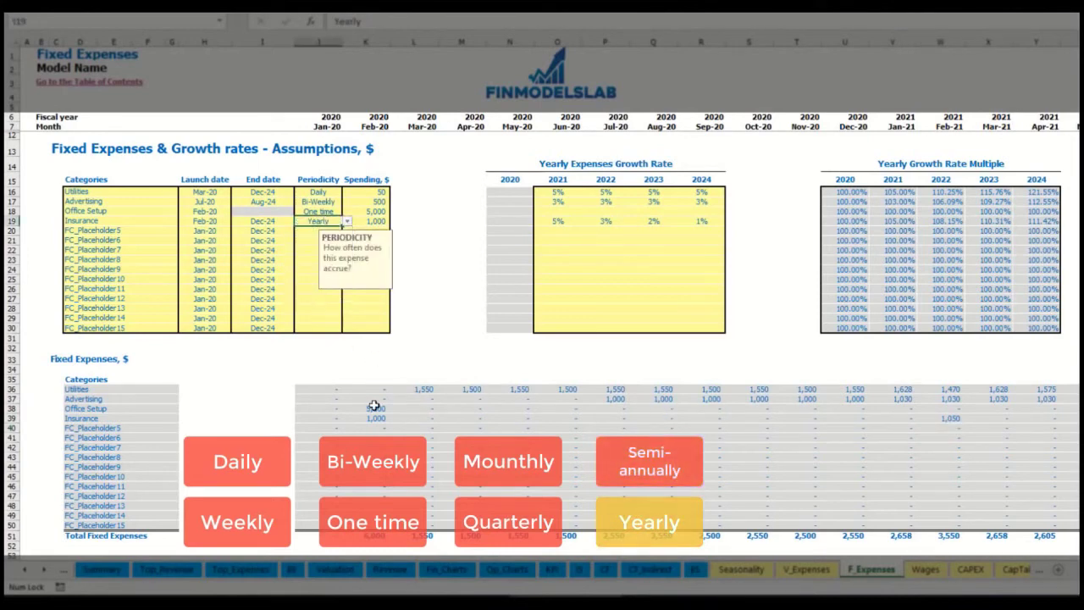
{"action": "left_click_drag", "start_coordinate": [368, 419], "coordinate": [1083, 419]}
{"action": "left_click", "coordinate": [212, 222]}
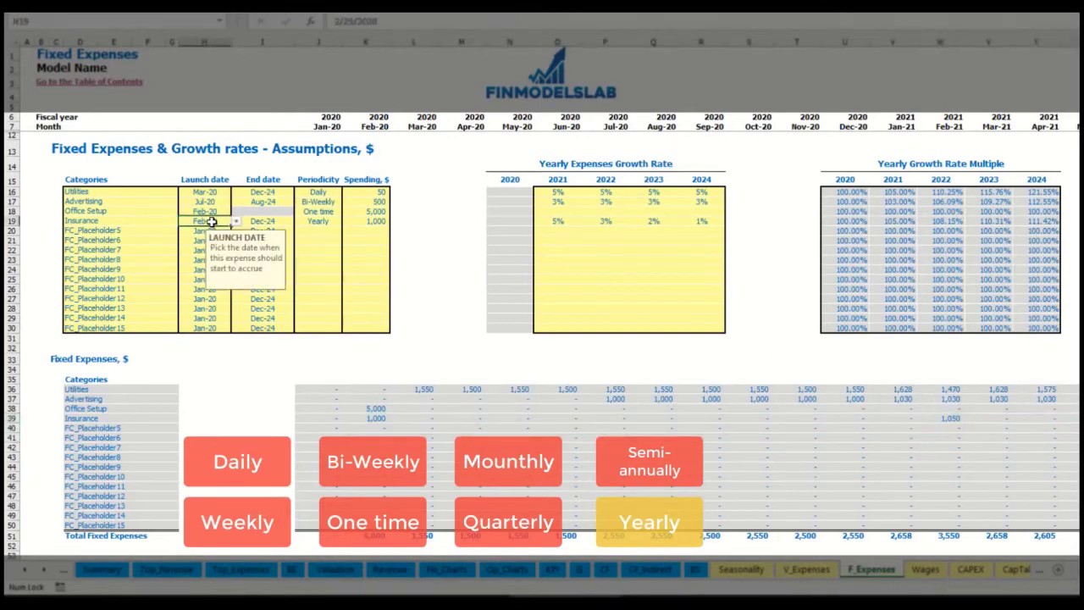
{"action": "left_click", "coordinate": [261, 220]}
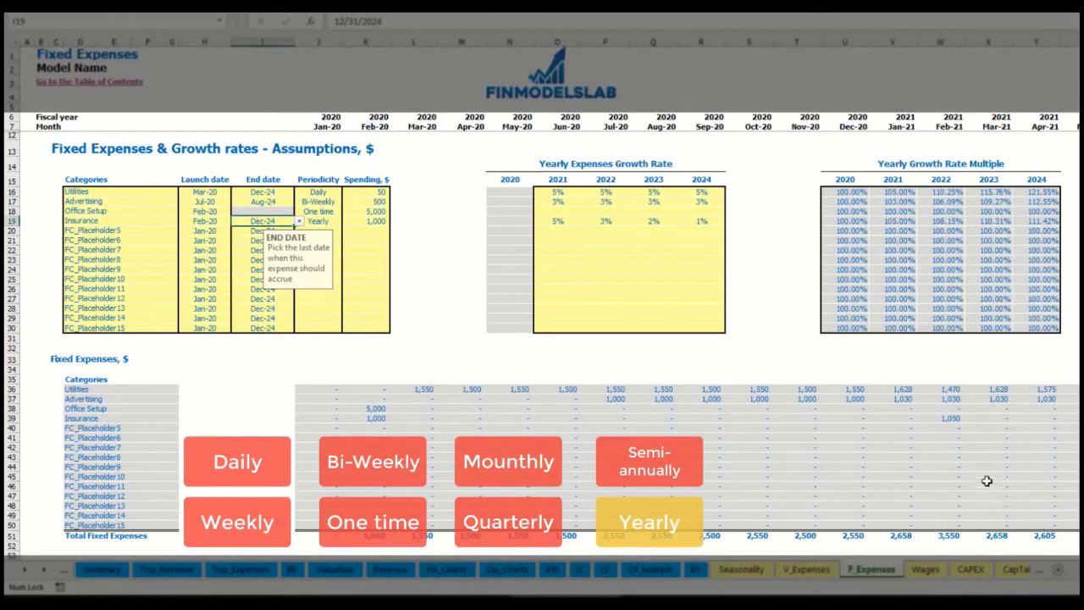
{"action": "left_click", "coordinate": [757, 328]}
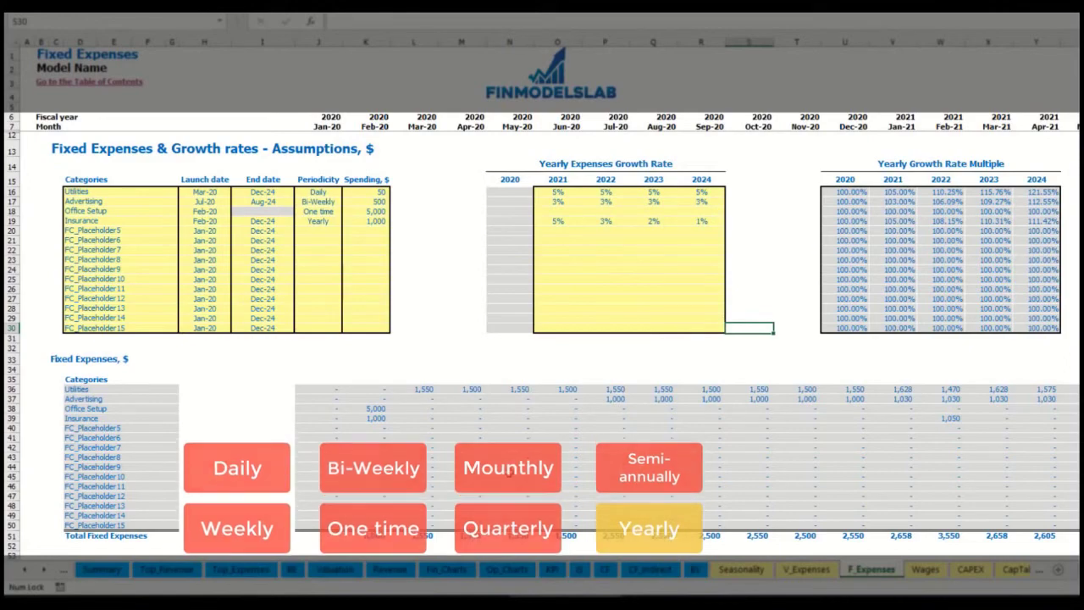
{"action": "mouse_move", "coordinate": [316, 395]}
{"action": "left_mouse_down"}
{"action": "mouse_move", "coordinate": [803, 457]}
{"action": "mouse_move", "coordinate": [990, 520]}
{"action": "left_mouse_up"}
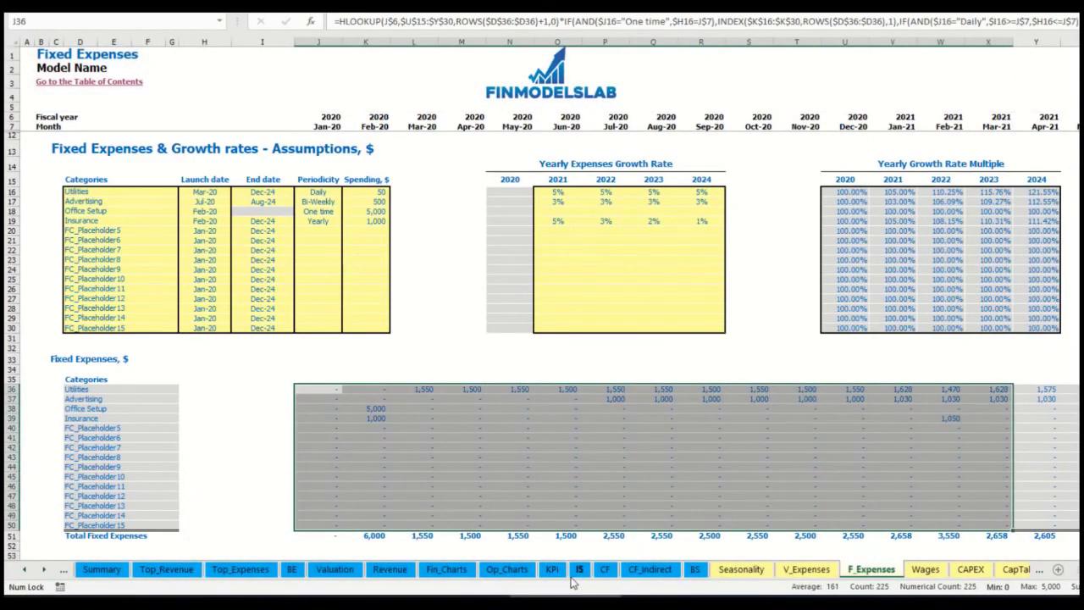
Step: Expand Total Fixed Expenses on the Income Statement sheet and review the individual categories from Utilities to FC_Placeholder15
{"action": "left_click", "coordinate": [579, 569]}
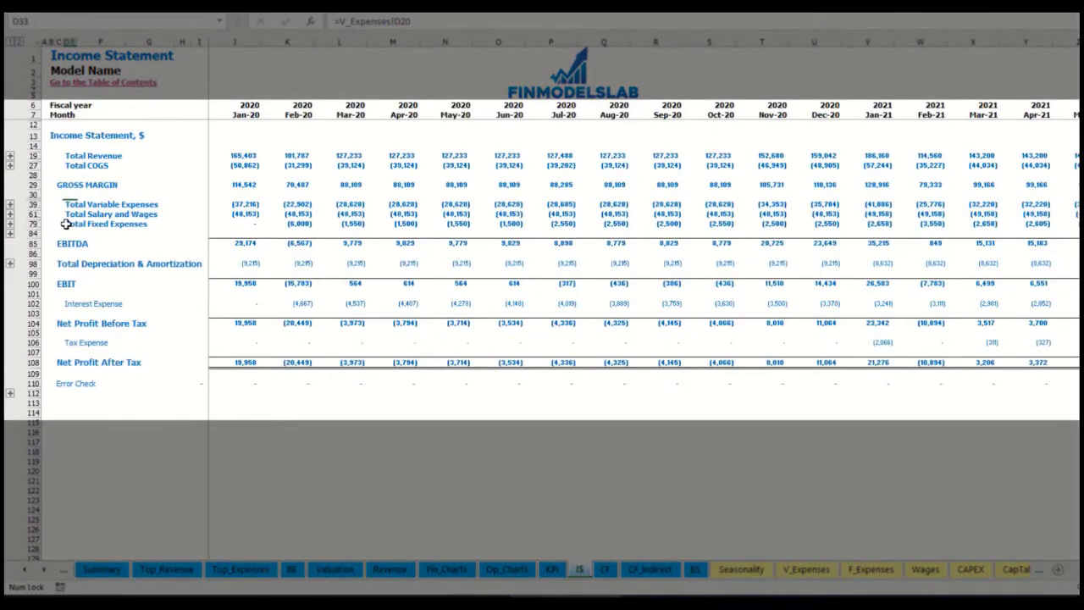
{"action": "left_click", "coordinate": [66, 224]}
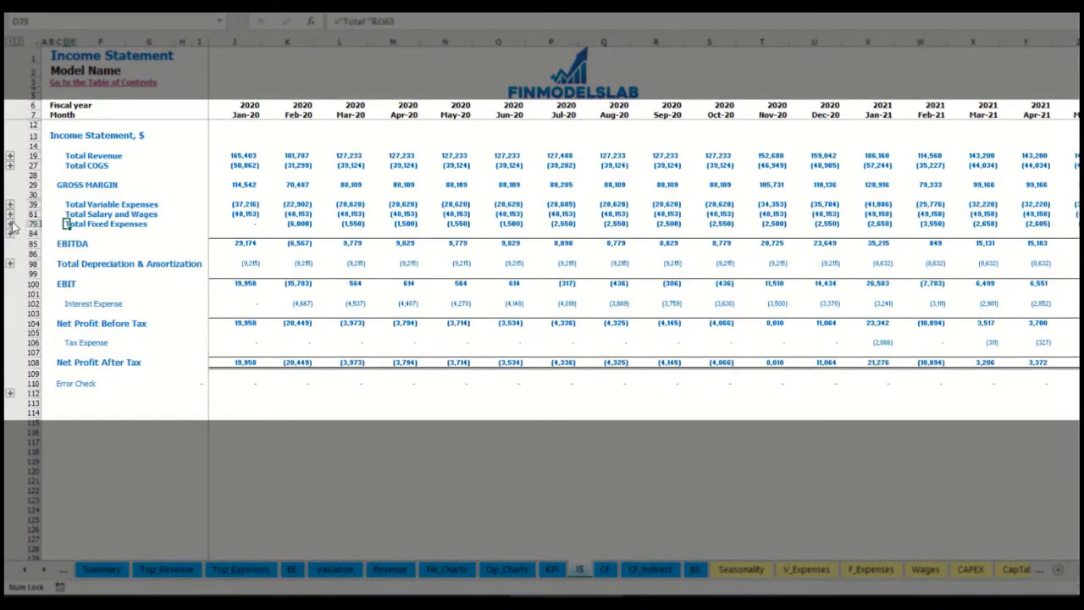
{"action": "left_click", "coordinate": [11, 227]}
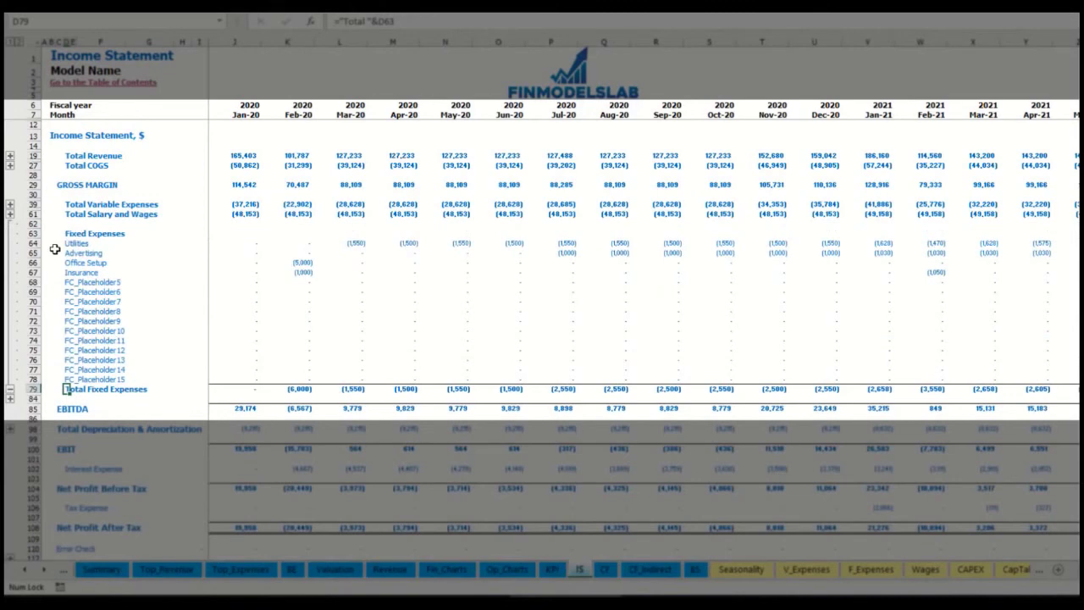
{"action": "left_click_drag", "start_coordinate": [37, 243], "coordinate": [76, 380]}
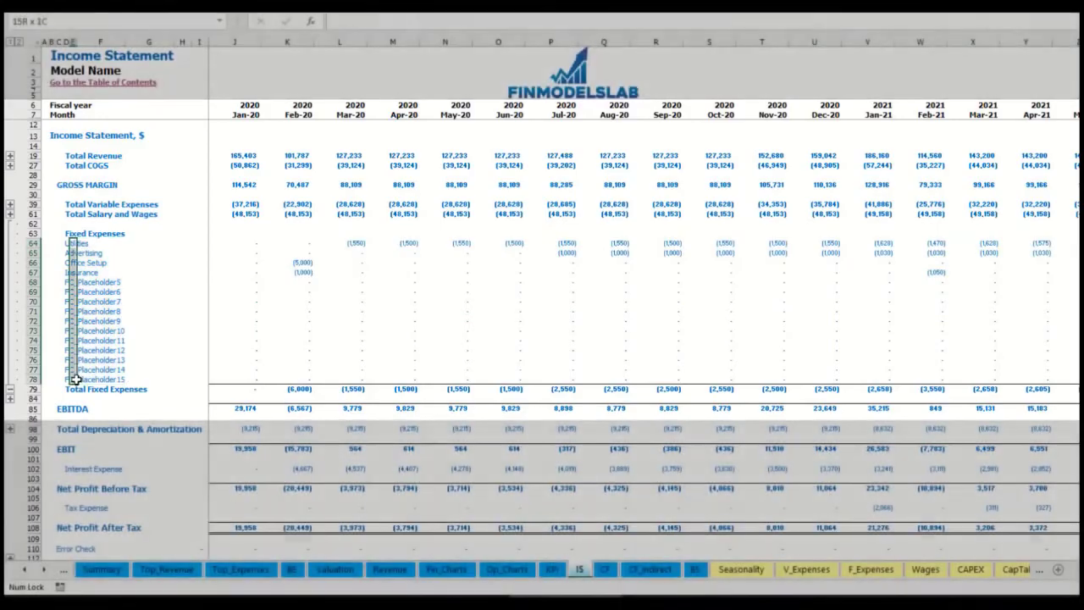
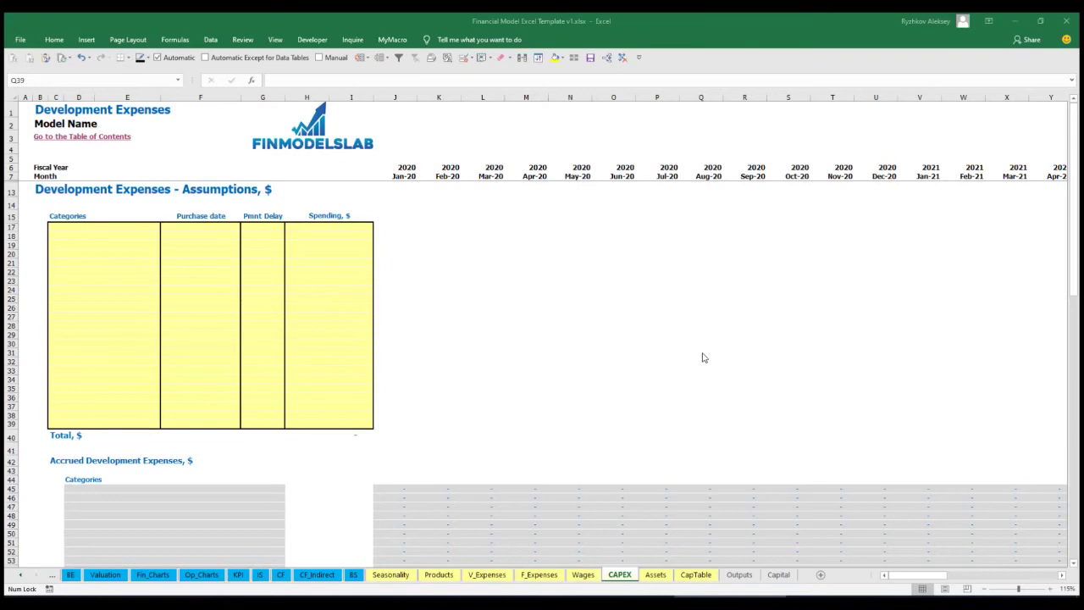
Step: Name the first Development Expenses category Office dev on the CAPEX sheet
{"action": "left_click", "coordinate": [130, 227]}
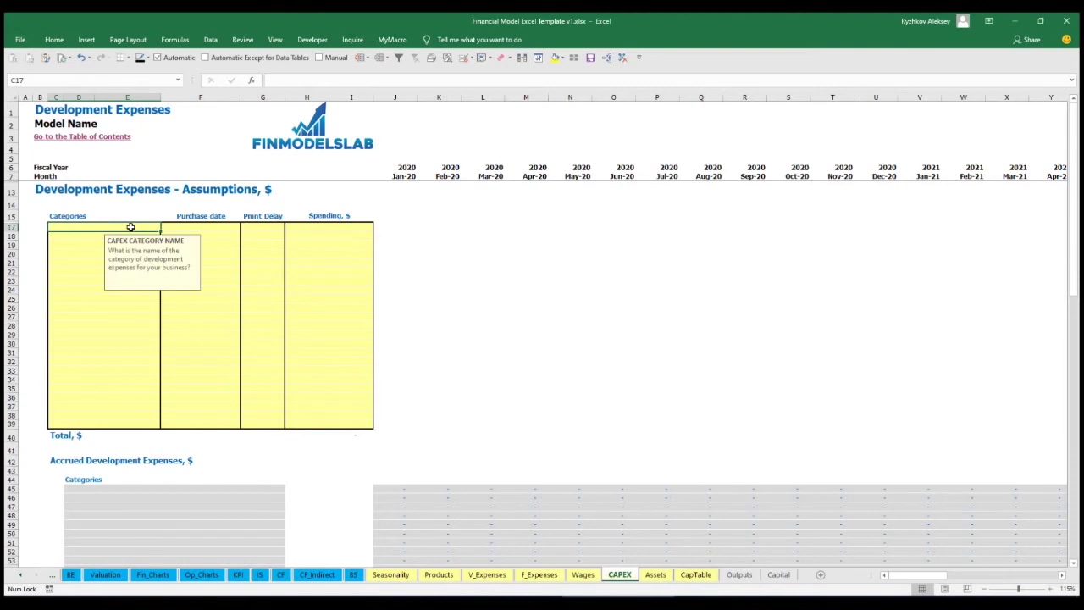
{"action": "type", "text": "Office dev"}
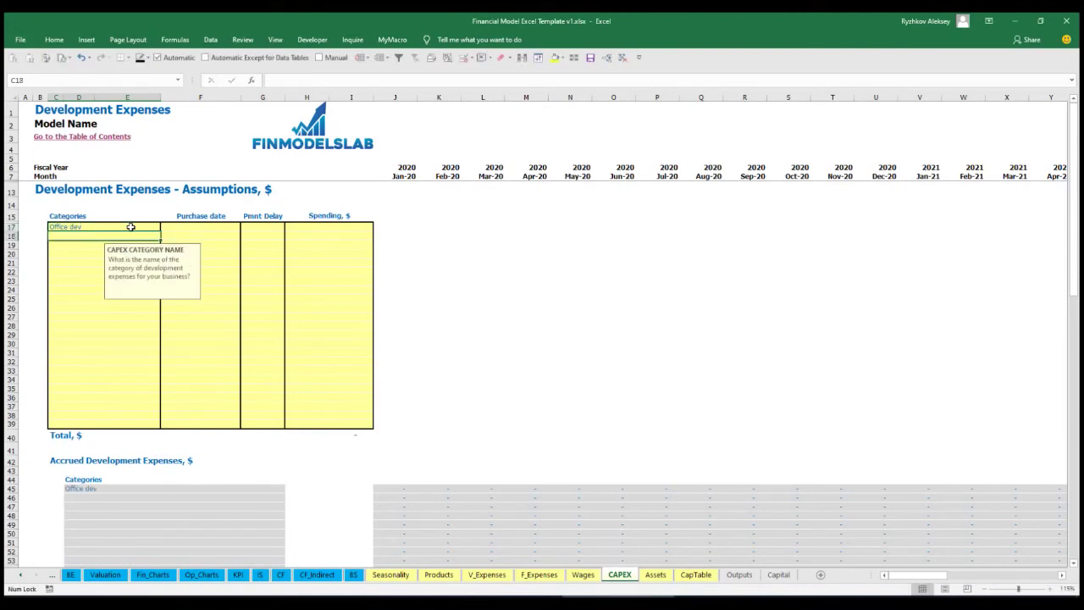
Step: Set the Office dev purchase date to Feb-20 and its spending to 10,000
{"action": "left_click", "coordinate": [215, 228]}
{"action": "left_click", "coordinate": [245, 231]}
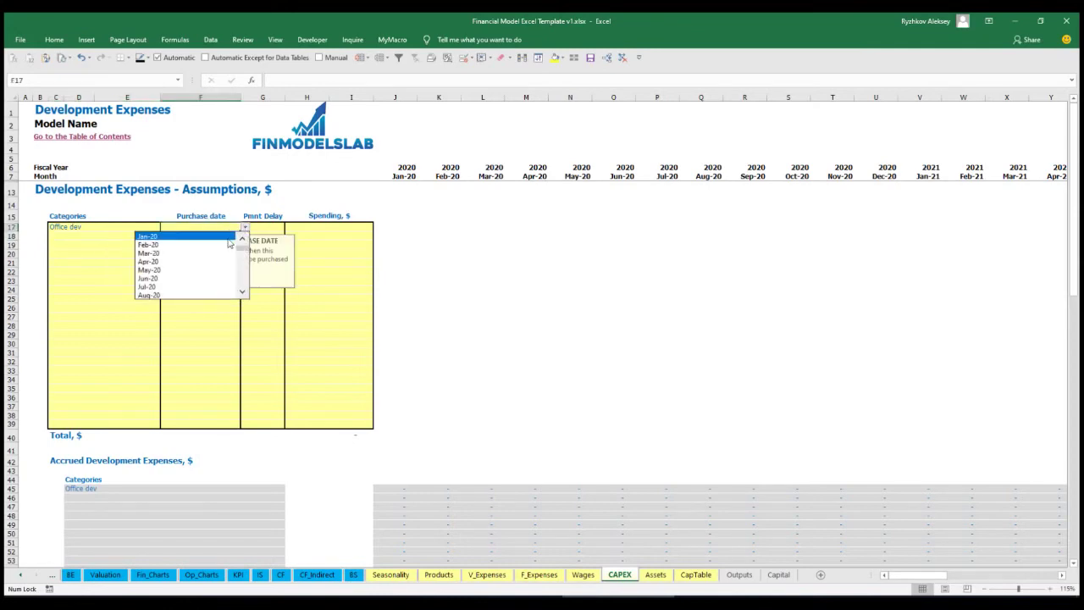
{"action": "left_click", "coordinate": [241, 240]}
{"action": "left_click", "coordinate": [316, 225]}
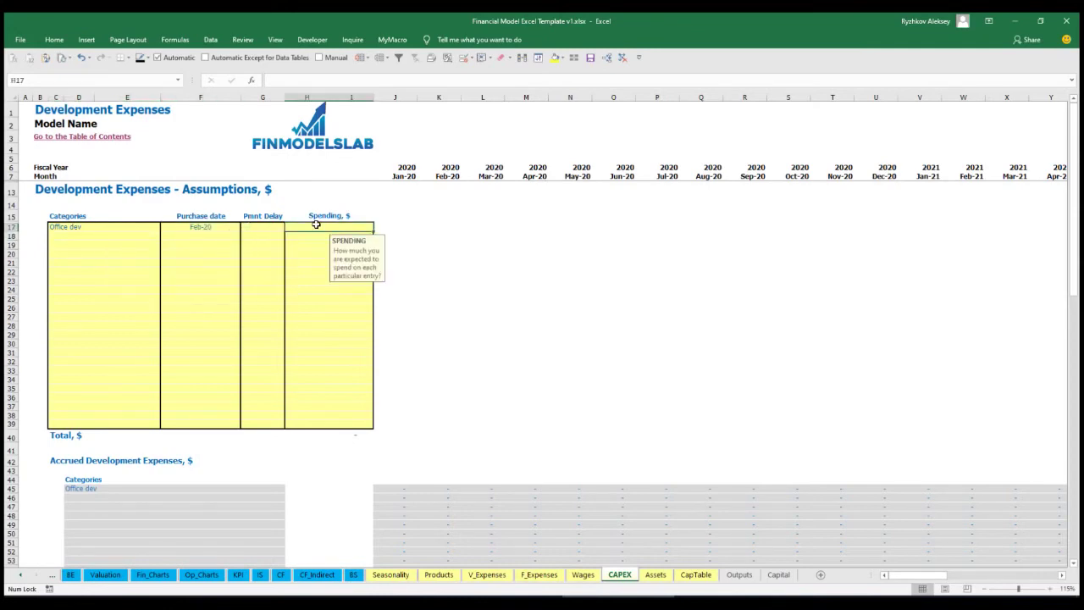
{"action": "type", "text": "10000"}
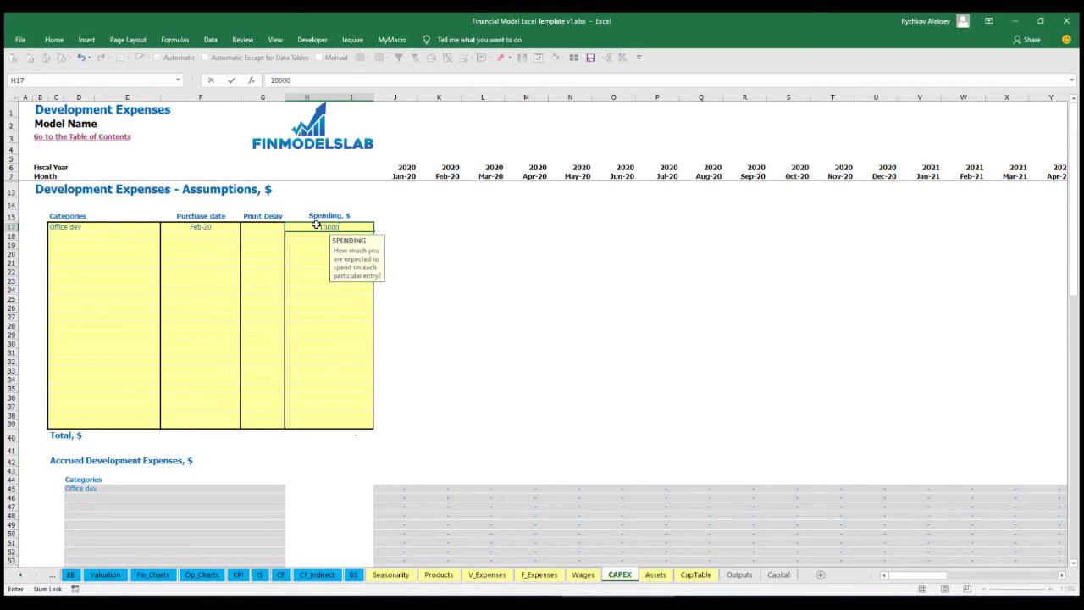
{"action": "key", "text": "Return"}
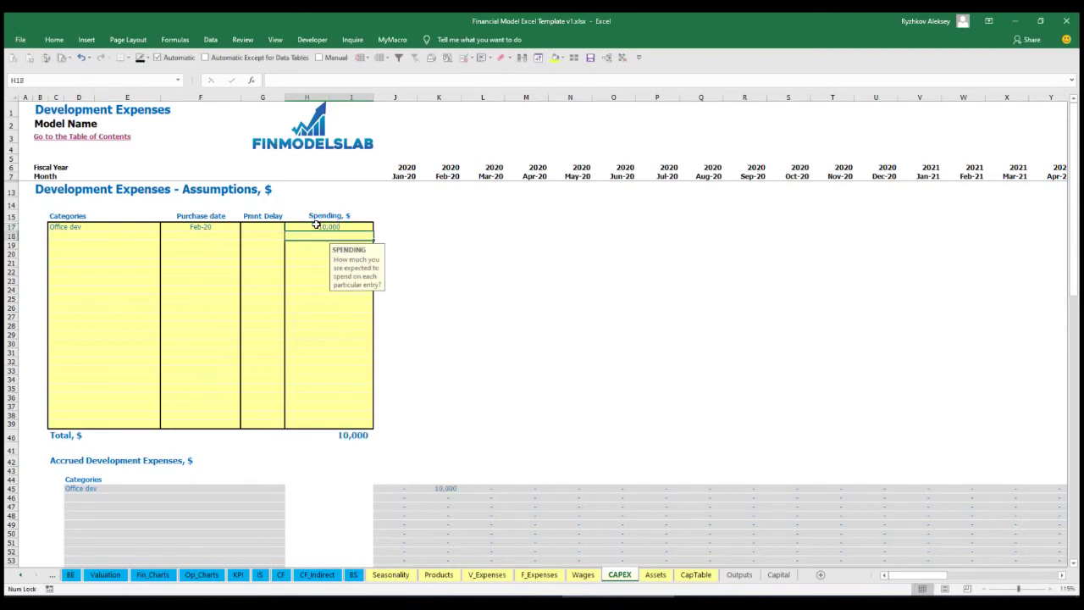
Step: Set the Office dev payment delay to 2M and check its accrued and paid expenses down to the CAPEX summary
{"action": "left_click", "coordinate": [268, 224]}
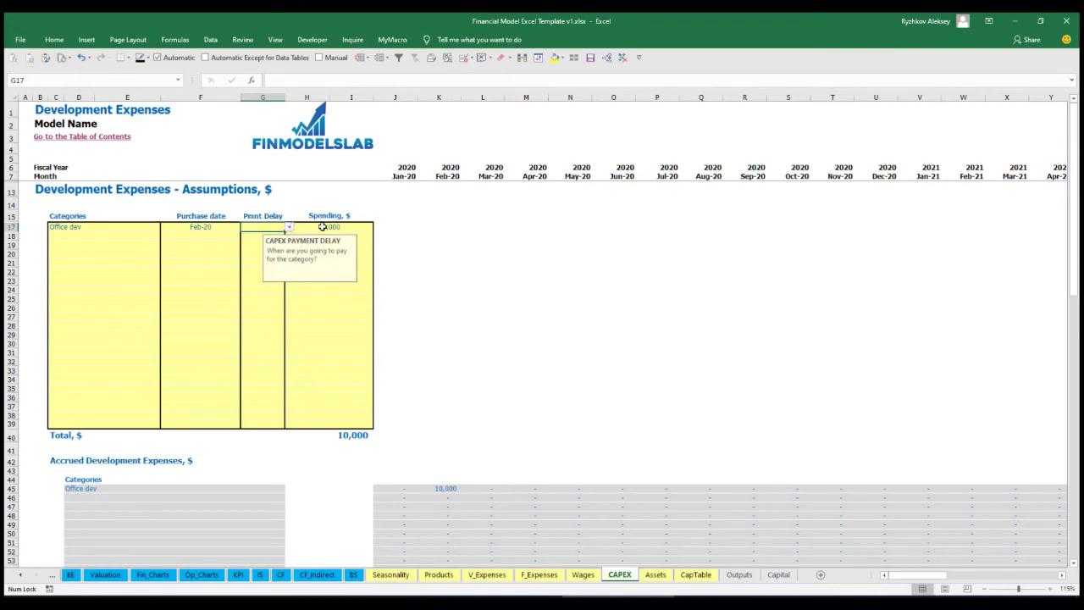
{"action": "left_click", "coordinate": [289, 229]}
{"action": "left_click", "coordinate": [257, 252]}
{"action": "left_click", "coordinate": [470, 257]}
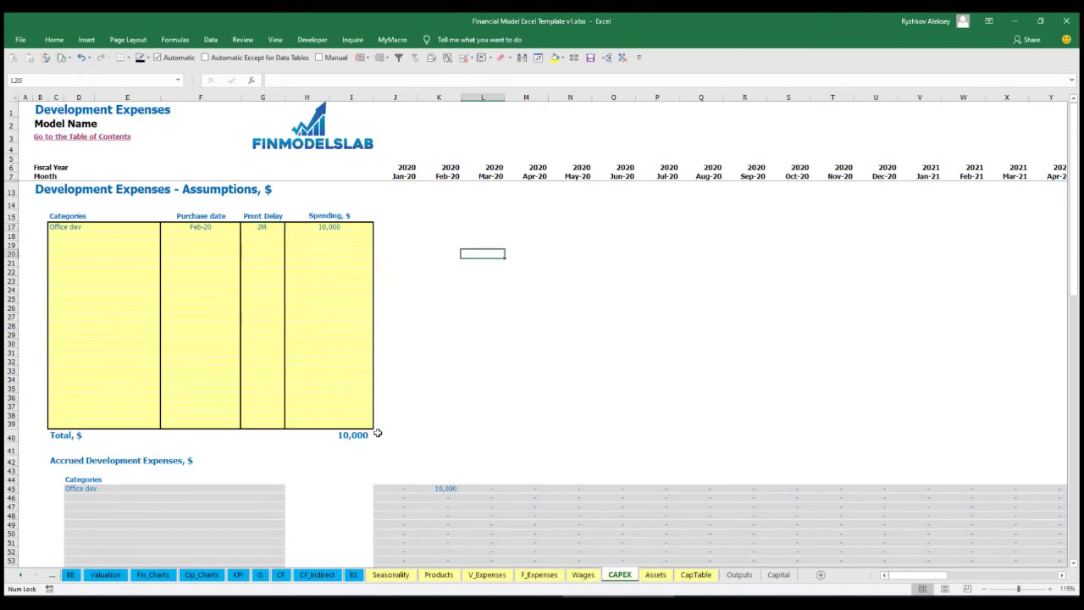
{"action": "left_click", "coordinate": [446, 491]}
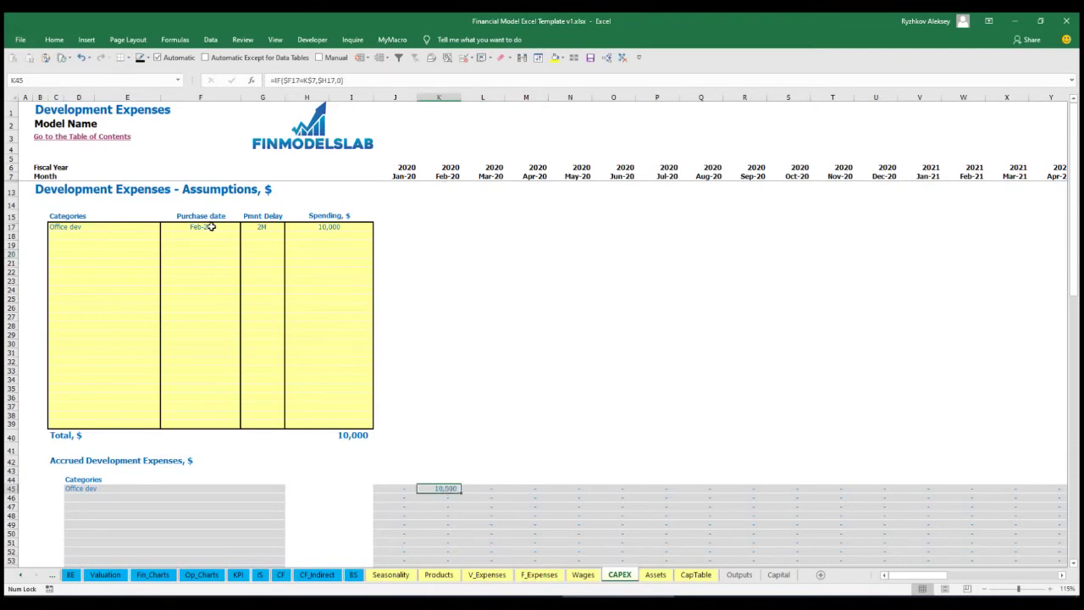
{"action": "scroll", "coordinate": [445, 300], "scroll_direction": "down", "scroll_amount": 10}
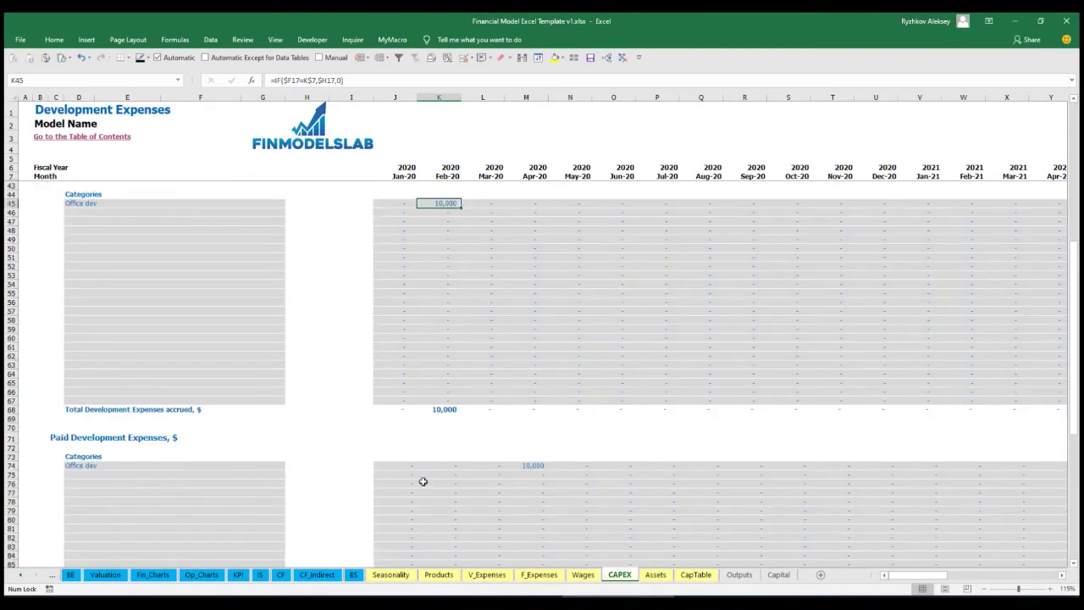
{"action": "left_click", "coordinate": [527, 466]}
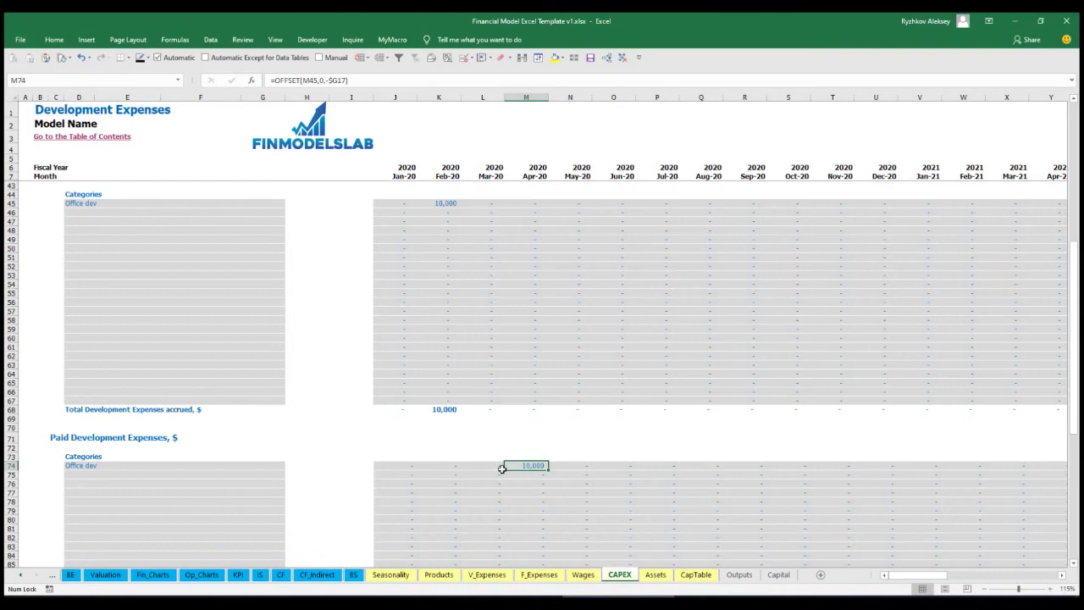
{"action": "scroll", "coordinate": [506, 466], "scroll_direction": "down", "scroll_amount": 13}
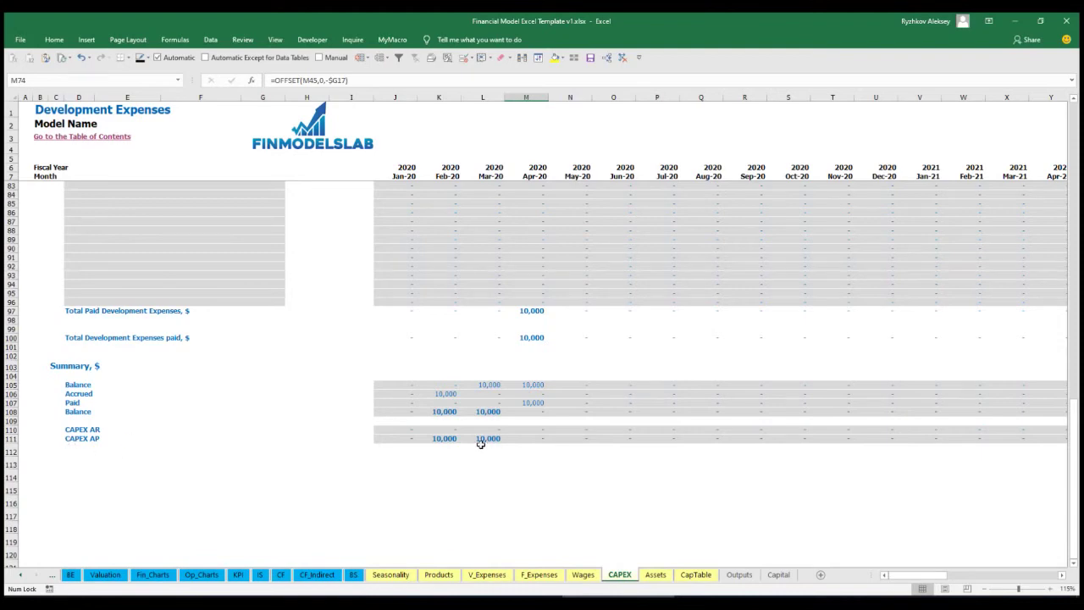
{"action": "scroll", "coordinate": [487, 370], "scroll_direction": "up", "scroll_amount": 20}
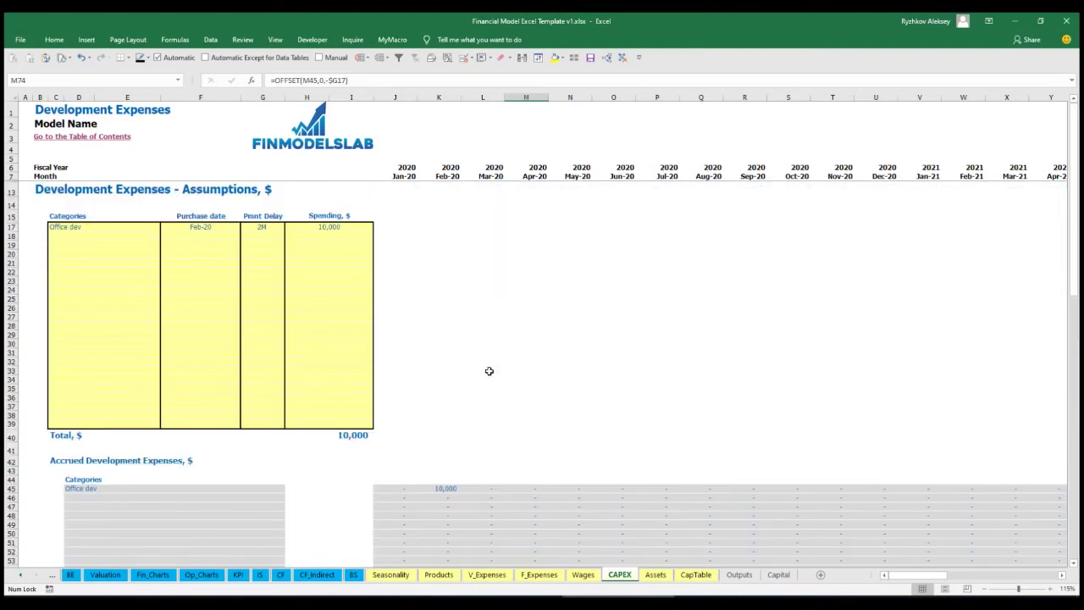
Step: Add a second development category named Other dev exp with purchase date Mar-20 and spending of 5,000
{"action": "left_click", "coordinate": [87, 234]}
{"action": "type", "text": "Other dev"}
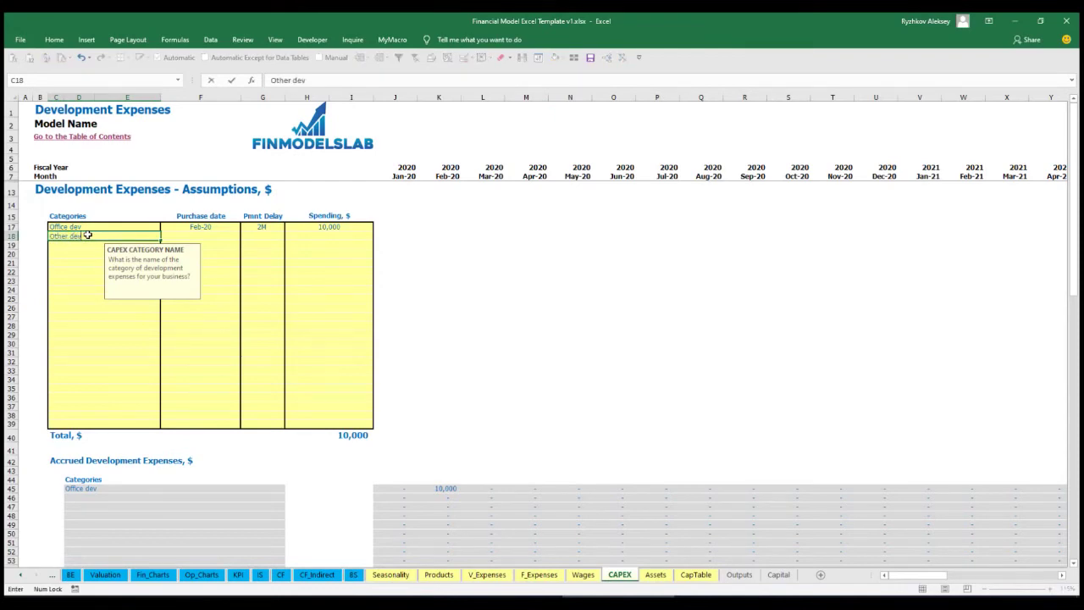
{"action": "key", "text": "Return"}
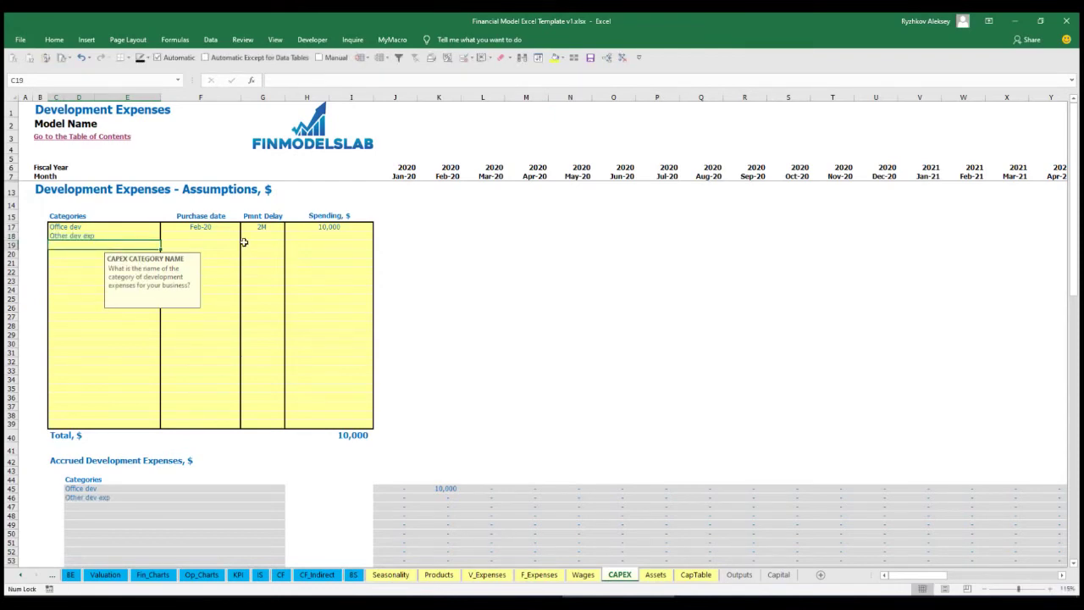
{"action": "left_click", "coordinate": [230, 235]}
{"action": "left_click", "coordinate": [244, 236]}
{"action": "left_click", "coordinate": [232, 262]}
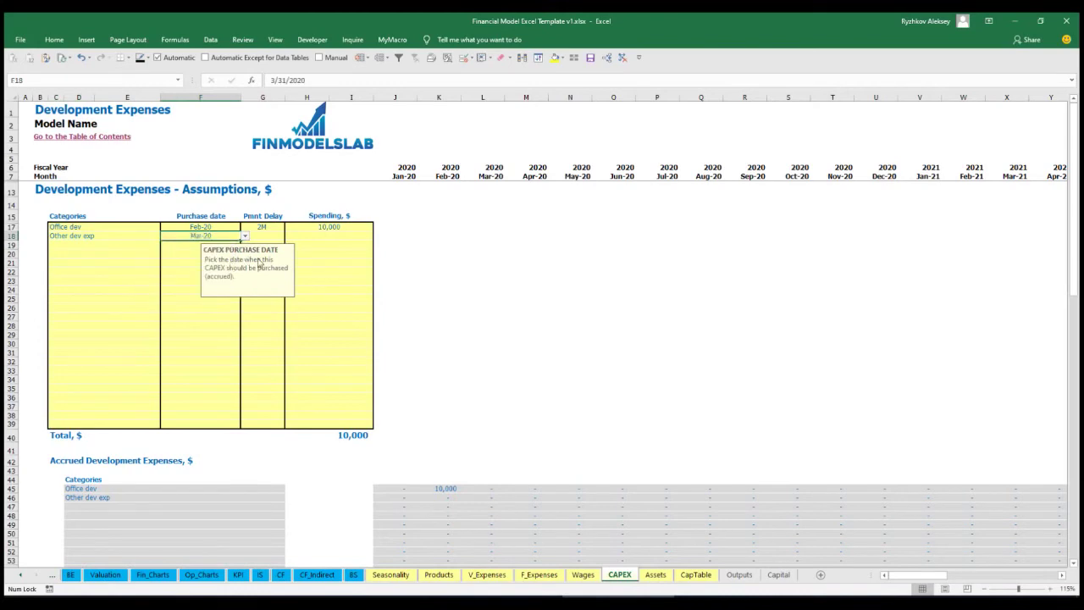
{"action": "left_click", "coordinate": [315, 239]}
{"action": "type", "text": "5,0"}
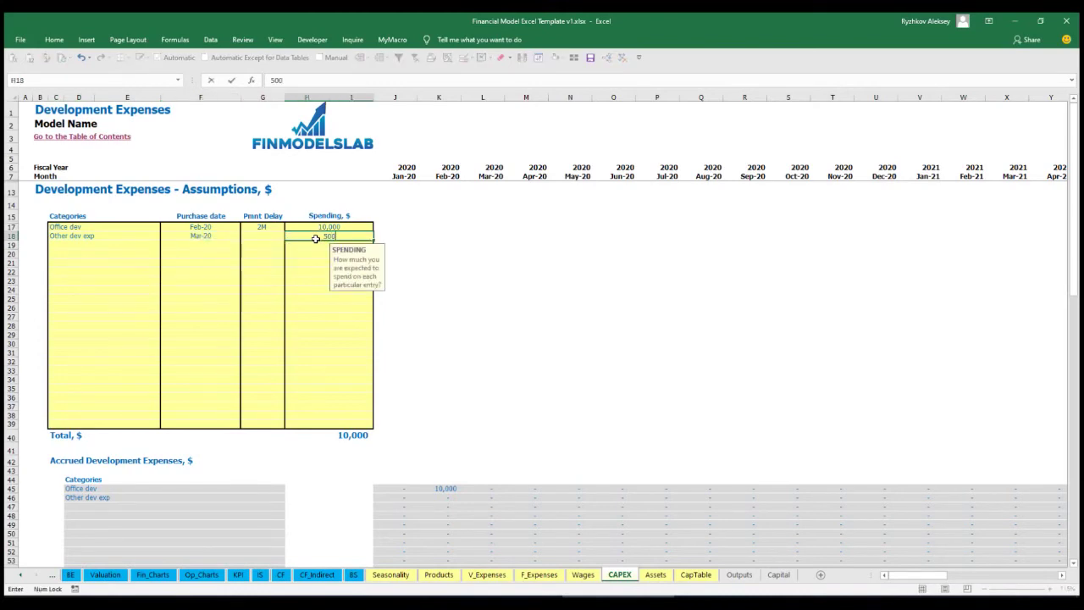
{"action": "type", "text": "00"}
{"action": "key", "text": "Return"}
Step: Set the Other dev exp payment delay to 0M and check its accrued and paid expenses
{"action": "left_click", "coordinate": [271, 238]}
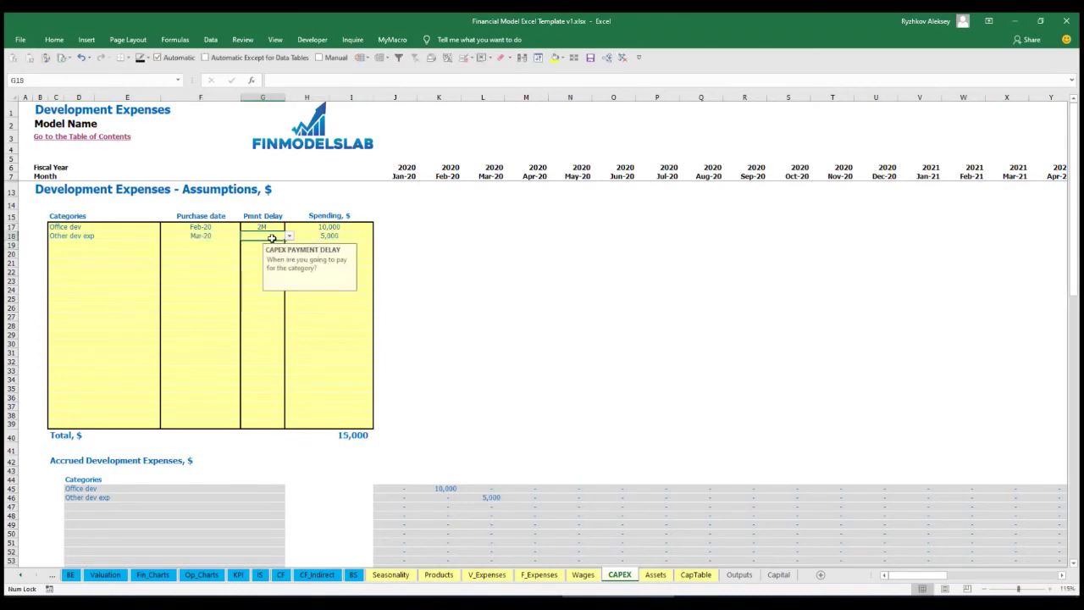
{"action": "left_click", "coordinate": [292, 238]}
{"action": "left_click", "coordinate": [270, 247]}
{"action": "scroll", "coordinate": [471, 438], "scroll_direction": "down", "scroll_amount": 3}
{"action": "left_click", "coordinate": [494, 403]}
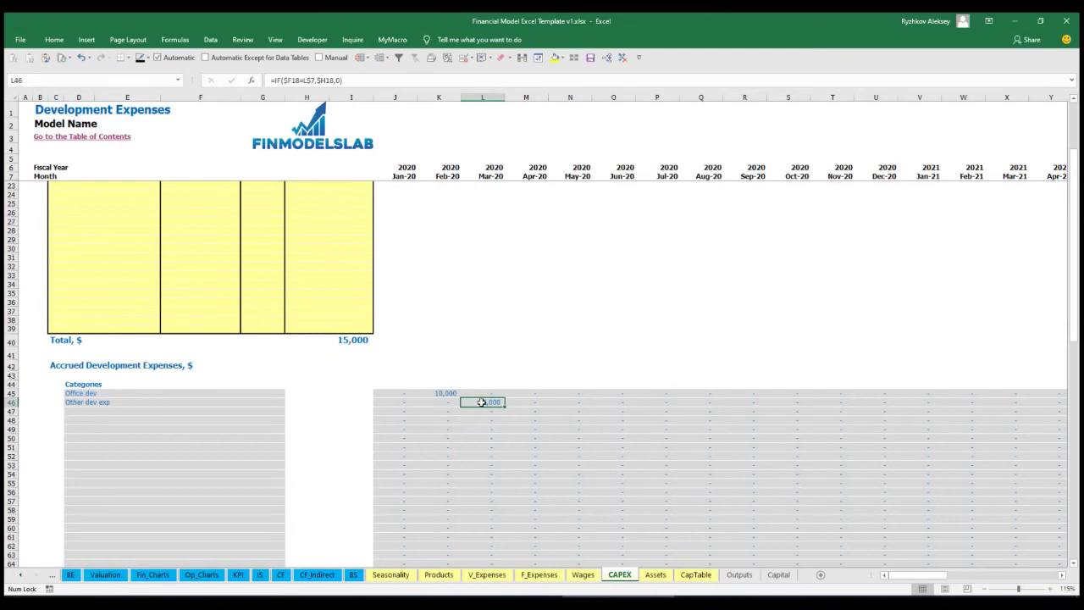
{"action": "scroll", "coordinate": [481, 402], "scroll_direction": "down", "scroll_amount": 9}
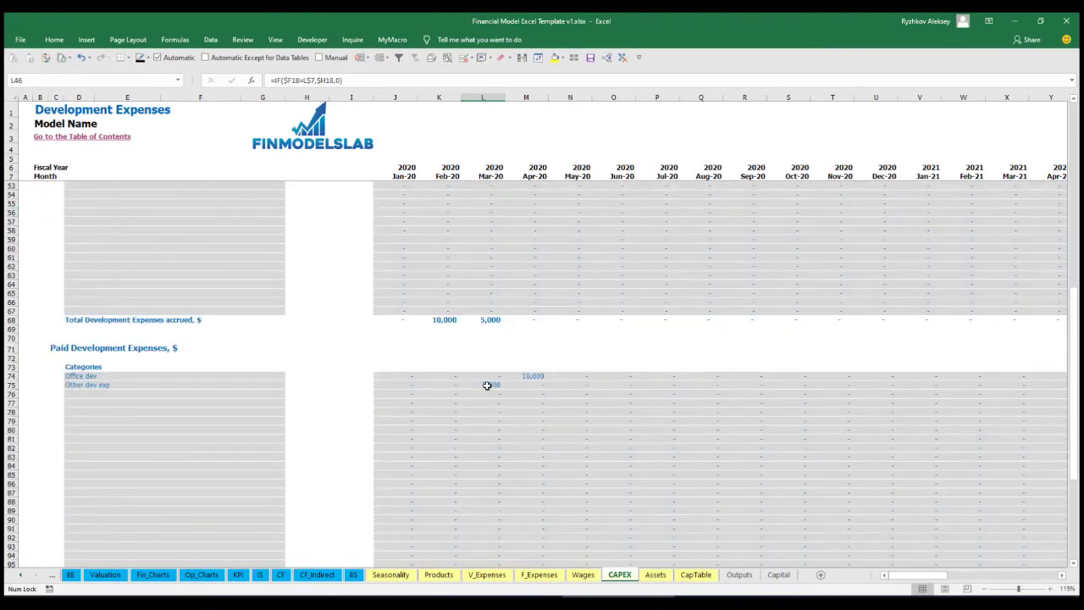
{"action": "scroll", "coordinate": [487, 385], "scroll_direction": "up", "scroll_amount": 13}
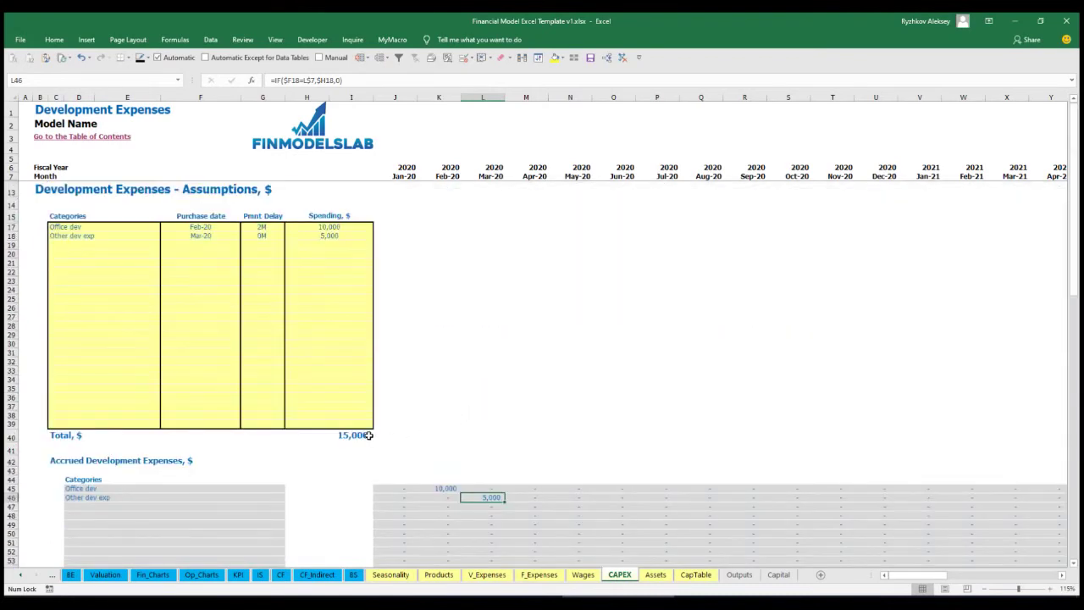
Step: Review the Development Expenses book depreciation, capital expenditure and closing net book value on the Assets sheet
{"action": "left_click", "coordinate": [655, 575]}
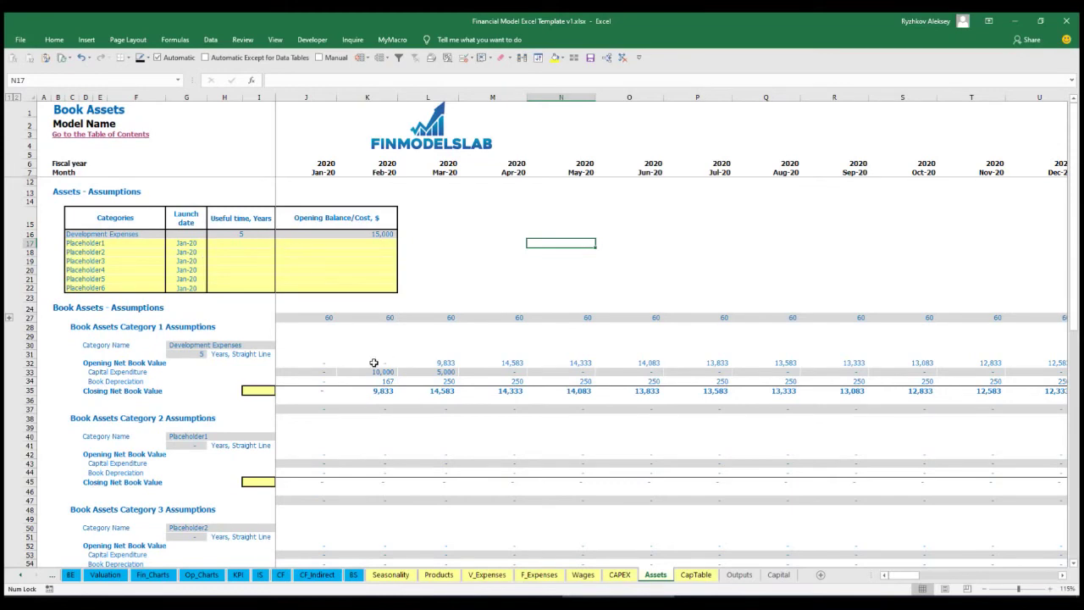
{"action": "left_click", "coordinate": [29, 381]}
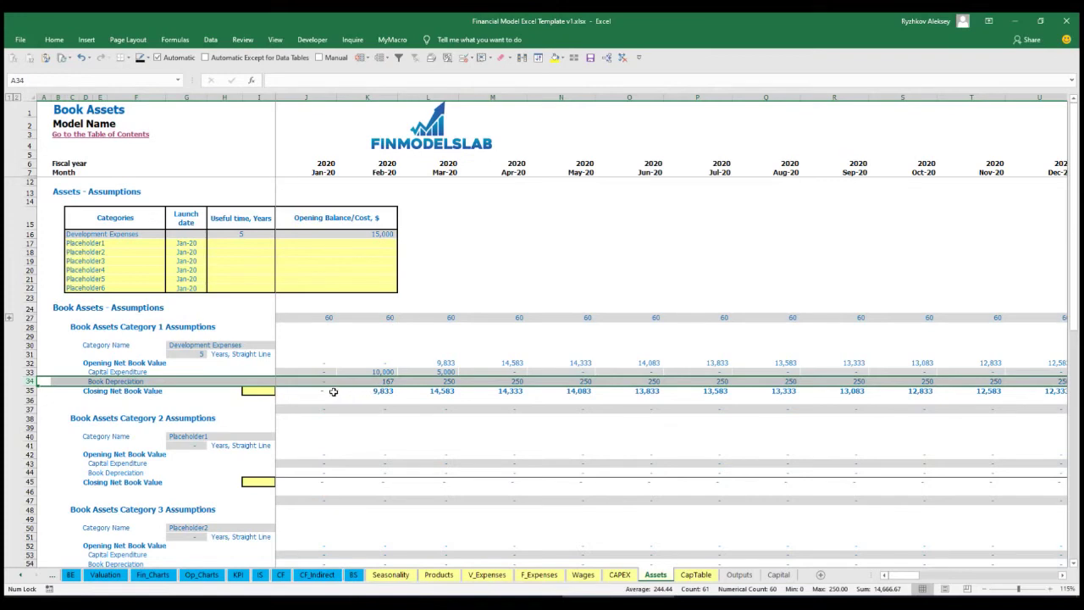
{"action": "left_click_drag", "start_coordinate": [305, 371], "coordinate": [538, 369]}
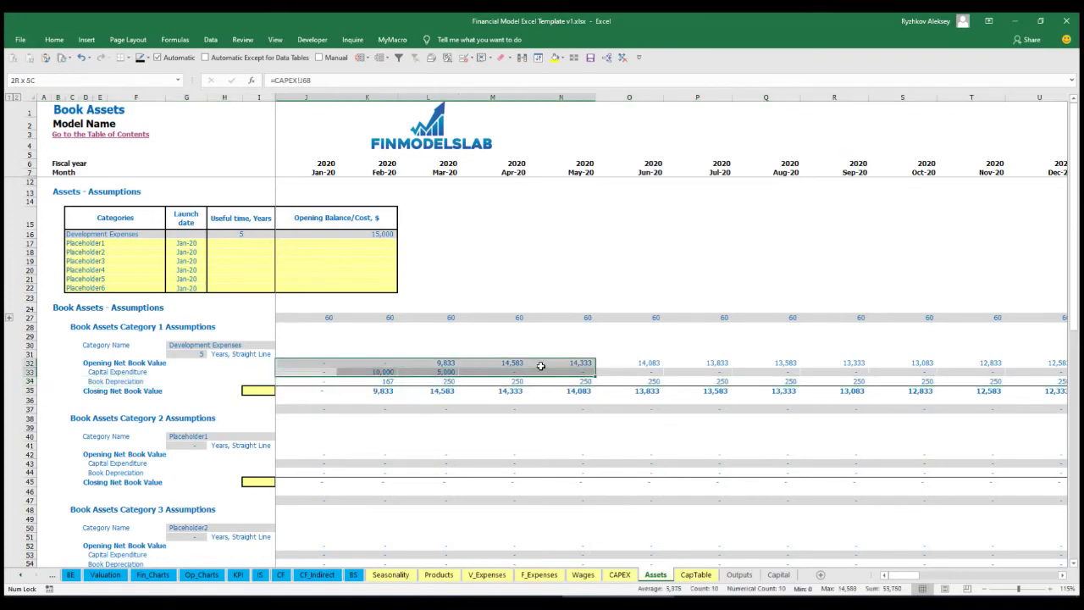
{"action": "left_click_drag", "start_coordinate": [322, 392], "coordinate": [602, 393]}
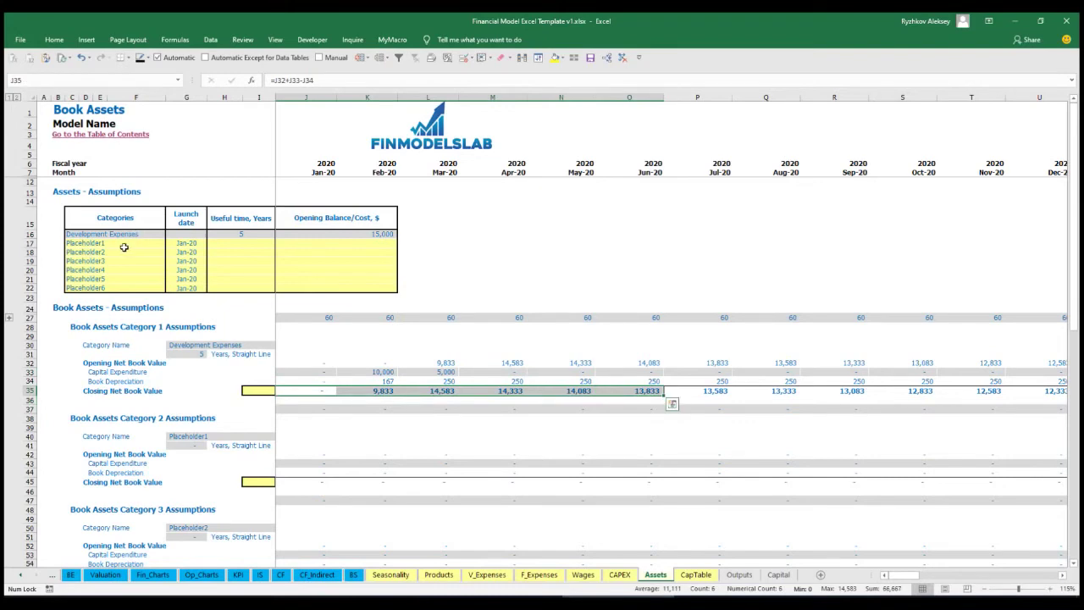
Step: Rename asset category Placeholder1 to Other assets, with a useful time of 10 years and an opening cost of 25,000
{"action": "left_click", "coordinate": [129, 241]}
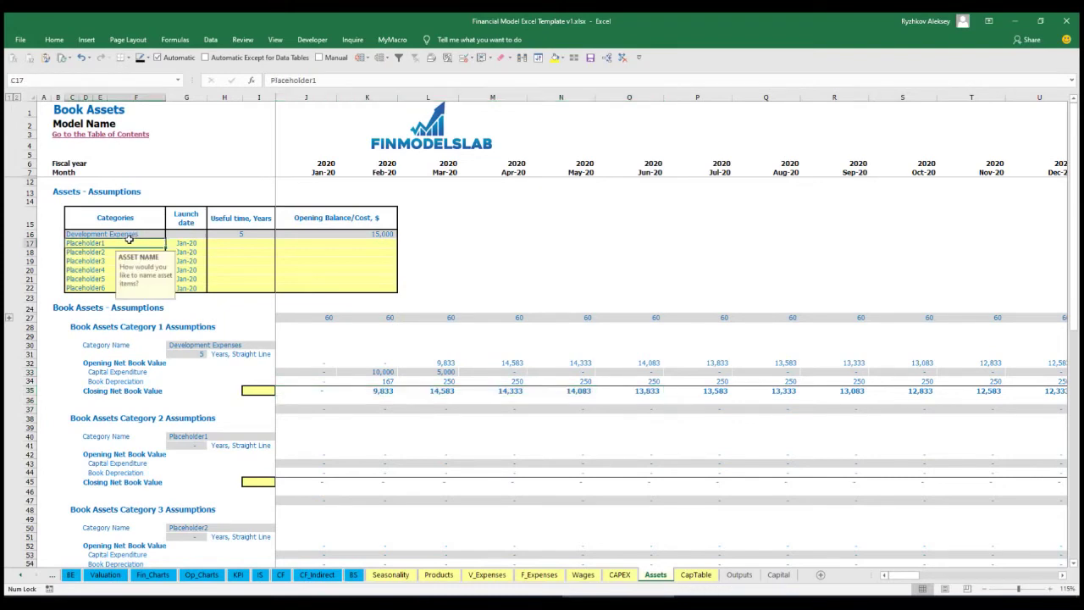
{"action": "type", "text": "Oth"}
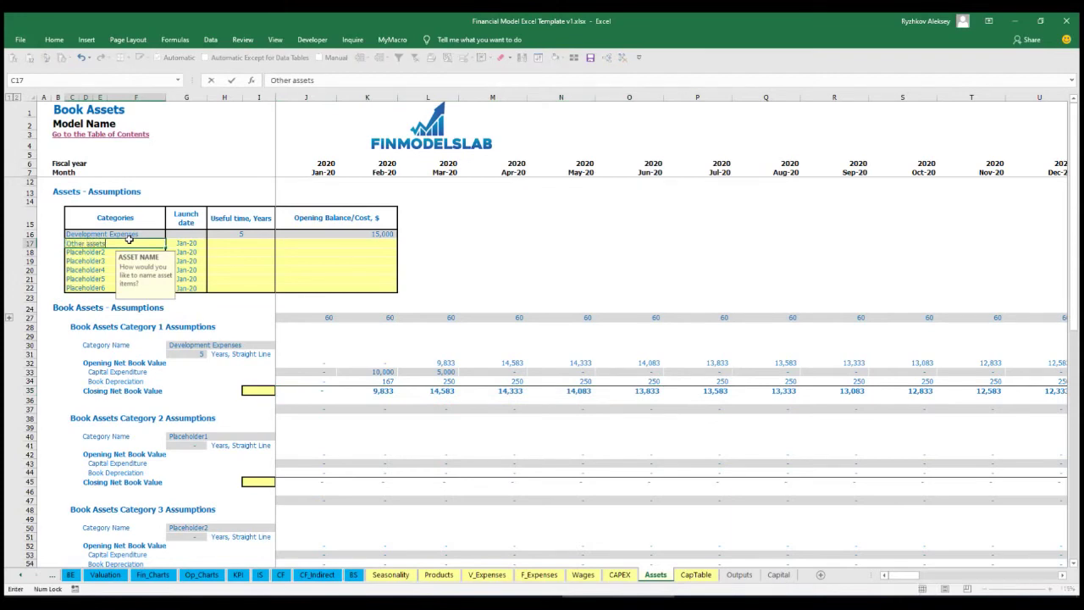
{"action": "type", "text": "er assets"}
{"action": "left_click", "coordinate": [265, 242]}
{"action": "type", "text": "10"}
{"action": "key", "text": "Return"}
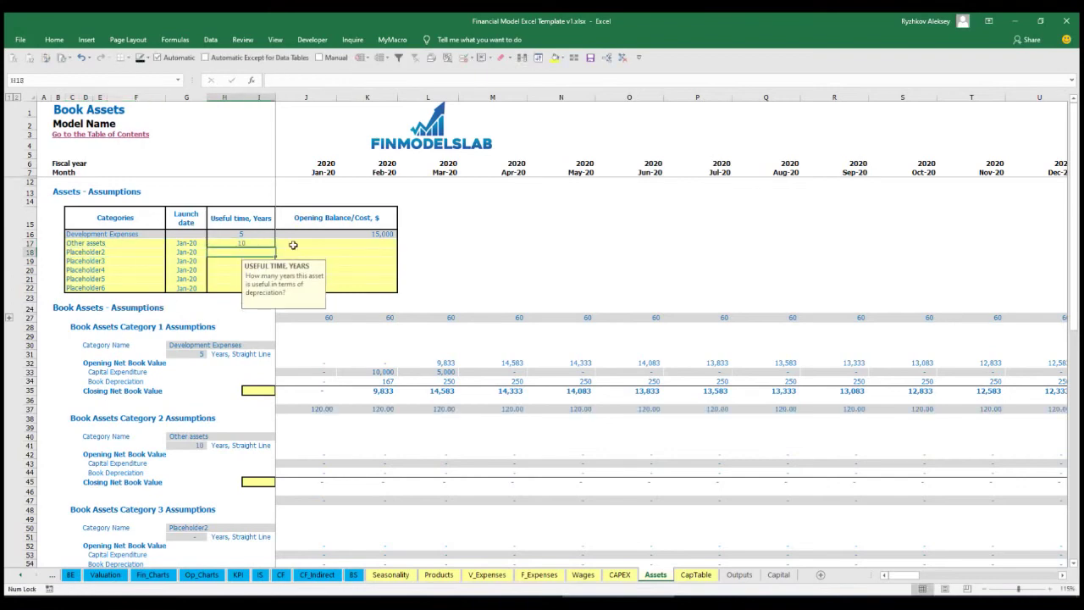
{"action": "left_click", "coordinate": [339, 243]}
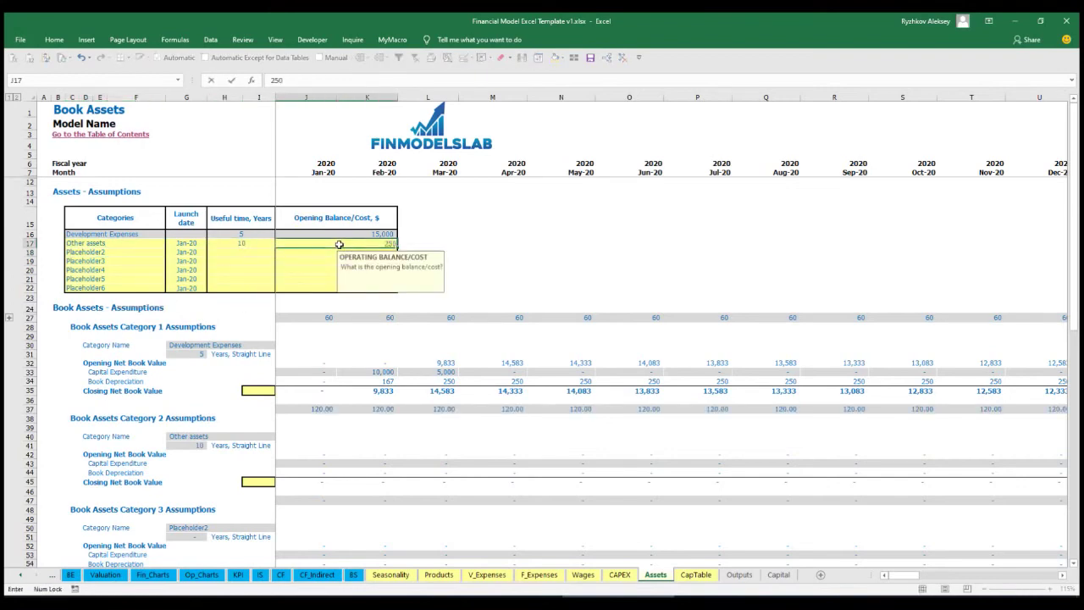
{"action": "type", "text": "0"}
{"action": "key", "text": "Return"}
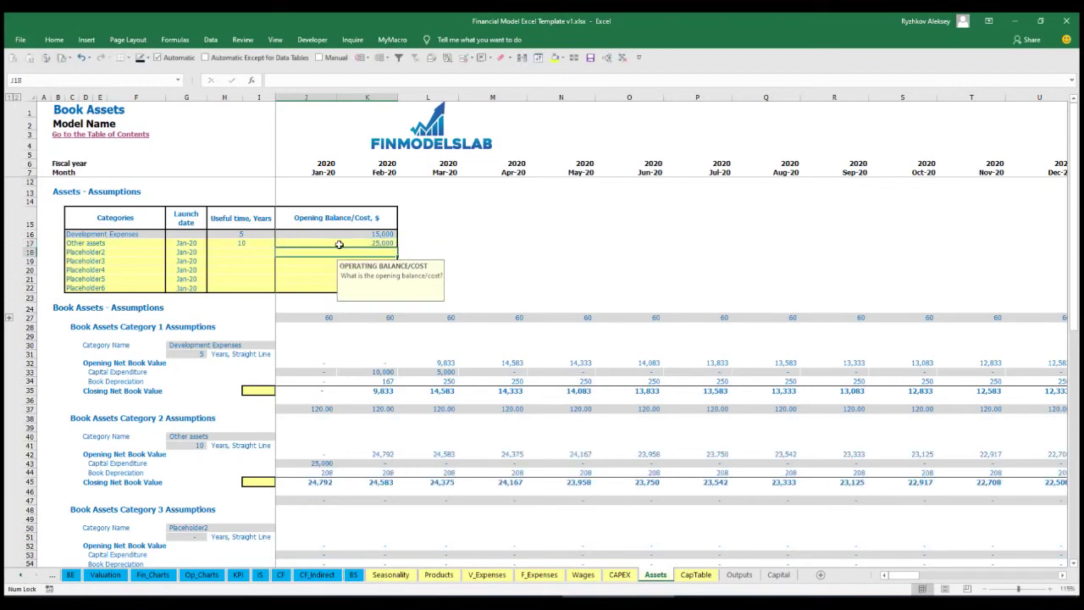
Step: Set the Other assets launch date to Apr-20 and check its capital expenditure, book depreciation and closing net book value
{"action": "left_click", "coordinate": [195, 244]}
{"action": "left_click", "coordinate": [210, 244]}
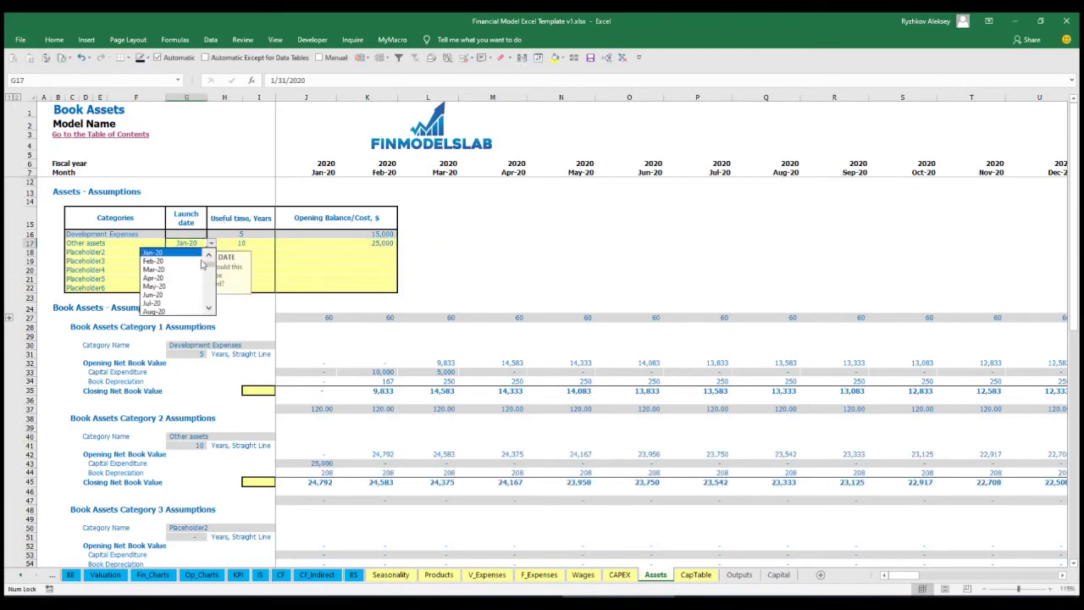
{"action": "left_click", "coordinate": [188, 282]}
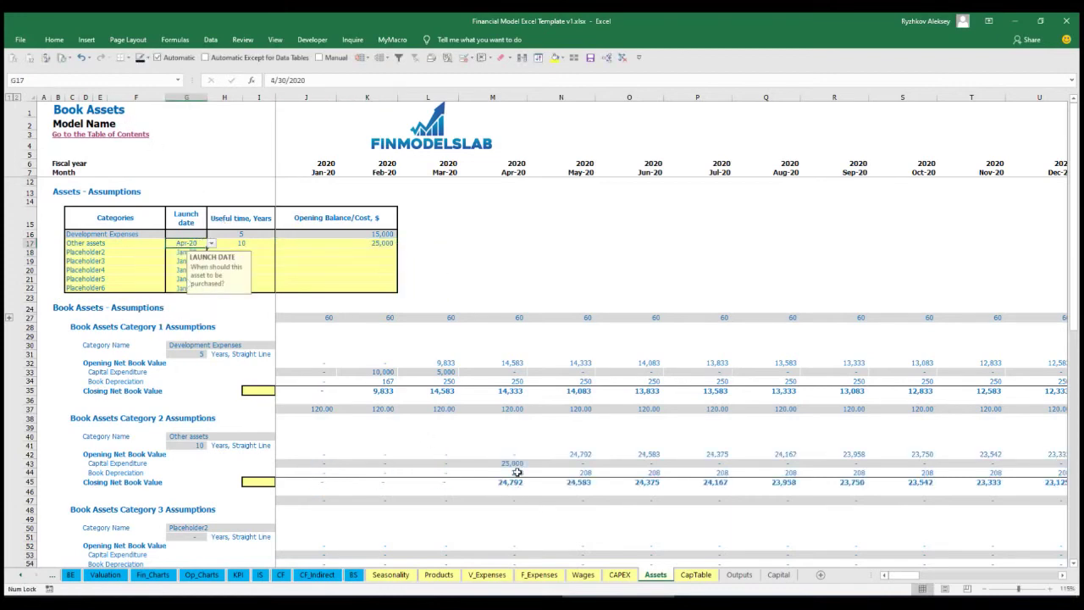
{"action": "left_click", "coordinate": [512, 462]}
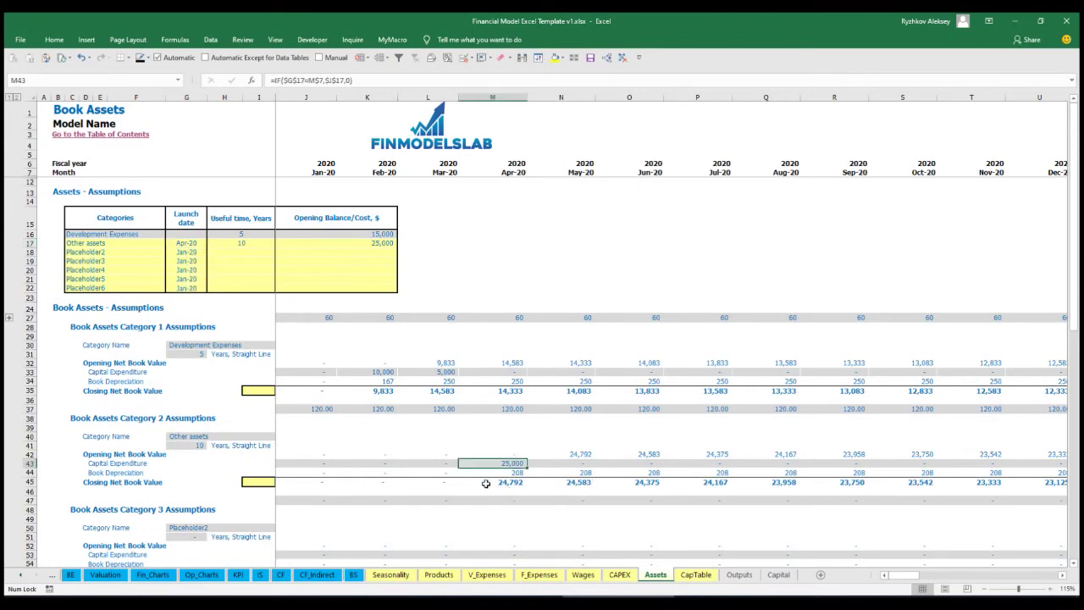
{"action": "left_click_drag", "start_coordinate": [516, 471], "coordinate": [699, 471]}
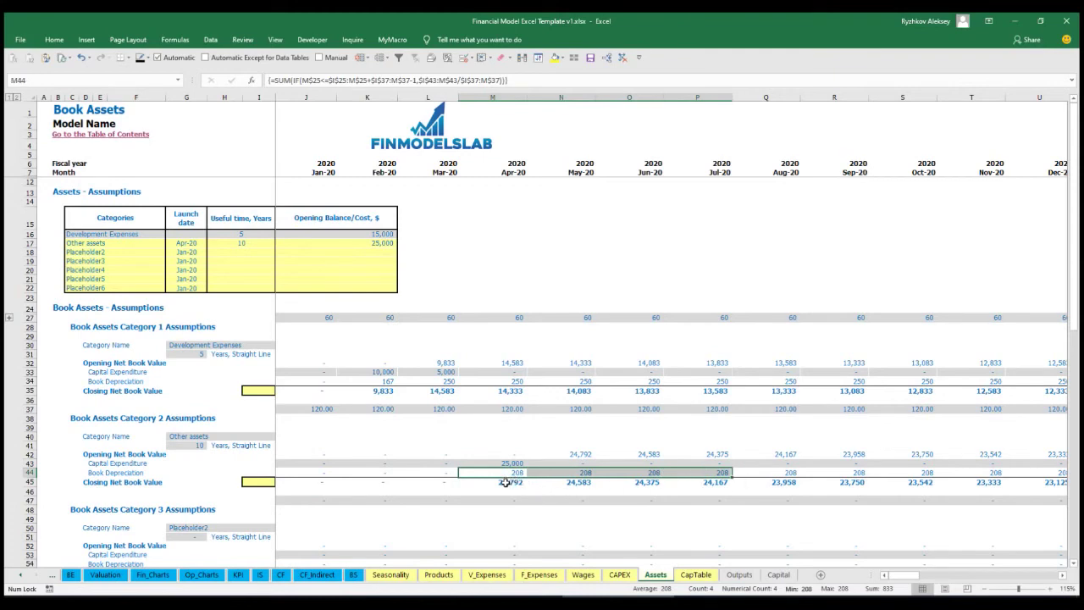
{"action": "left_click_drag", "start_coordinate": [517, 484], "coordinate": [742, 481]}
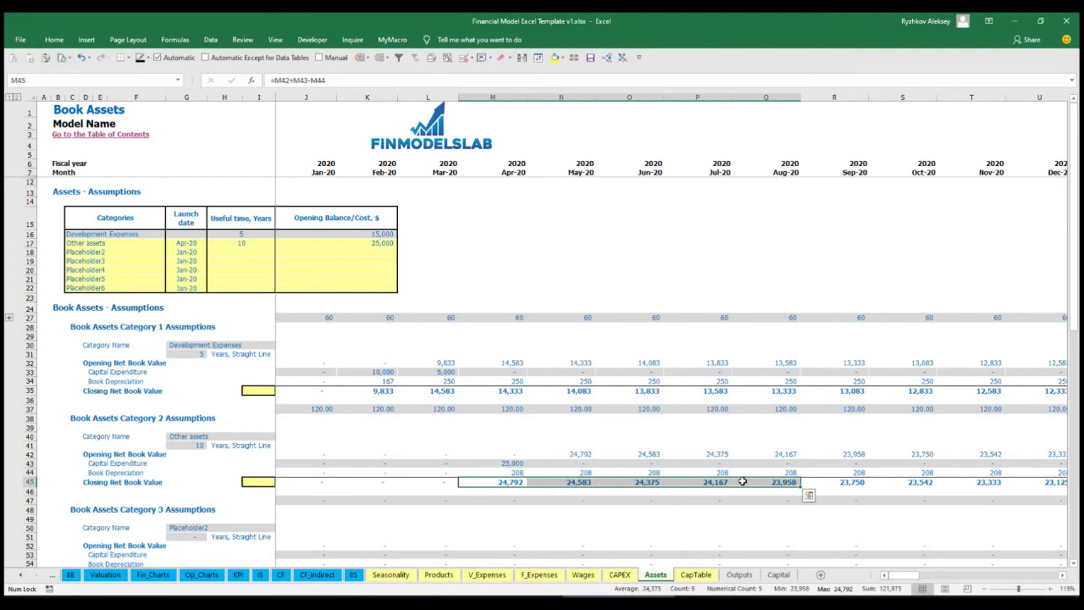
Step: Check the assets' effect on the Income Statement, Cash Flow Statement, and the Balance Sheet's Fixed Assets, CAPEX Prepayment and CAPEX Payable rows
{"action": "left_click", "coordinate": [260, 574]}
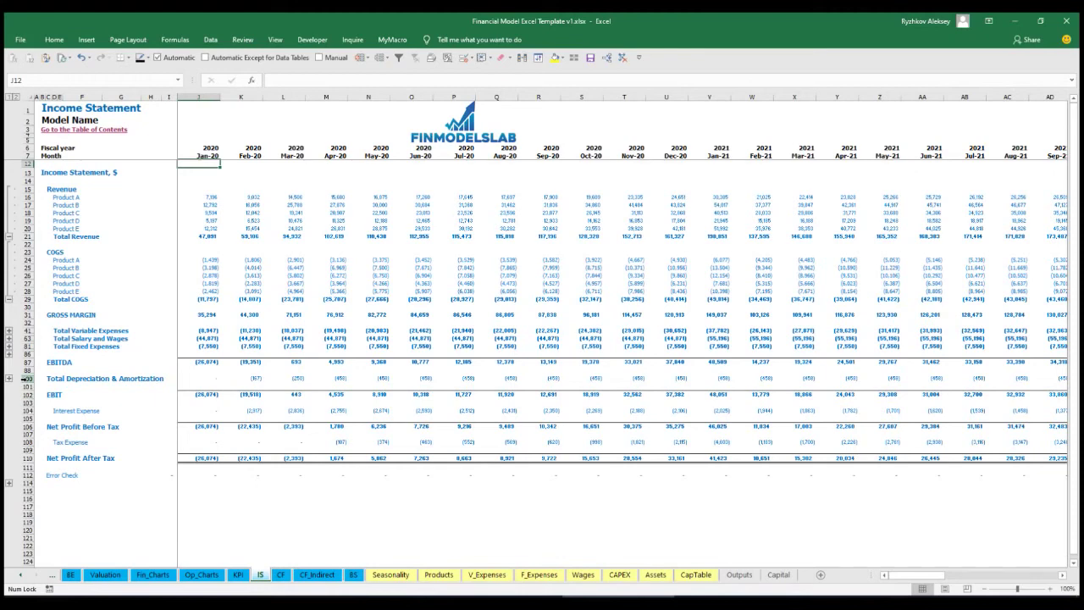
{"action": "left_click", "coordinate": [276, 577]}
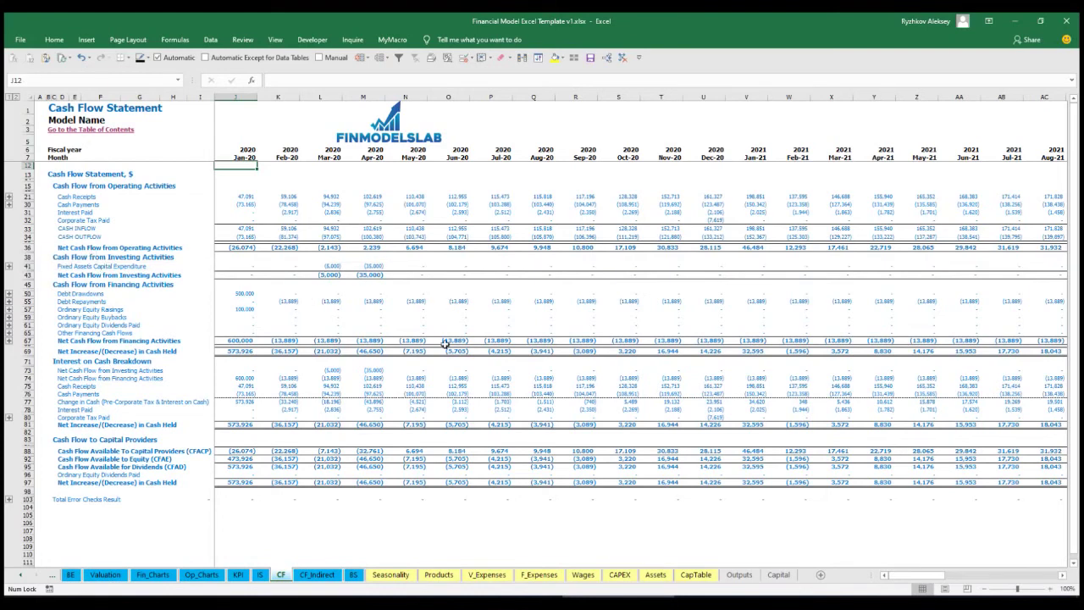
{"action": "left_click", "coordinate": [353, 575]}
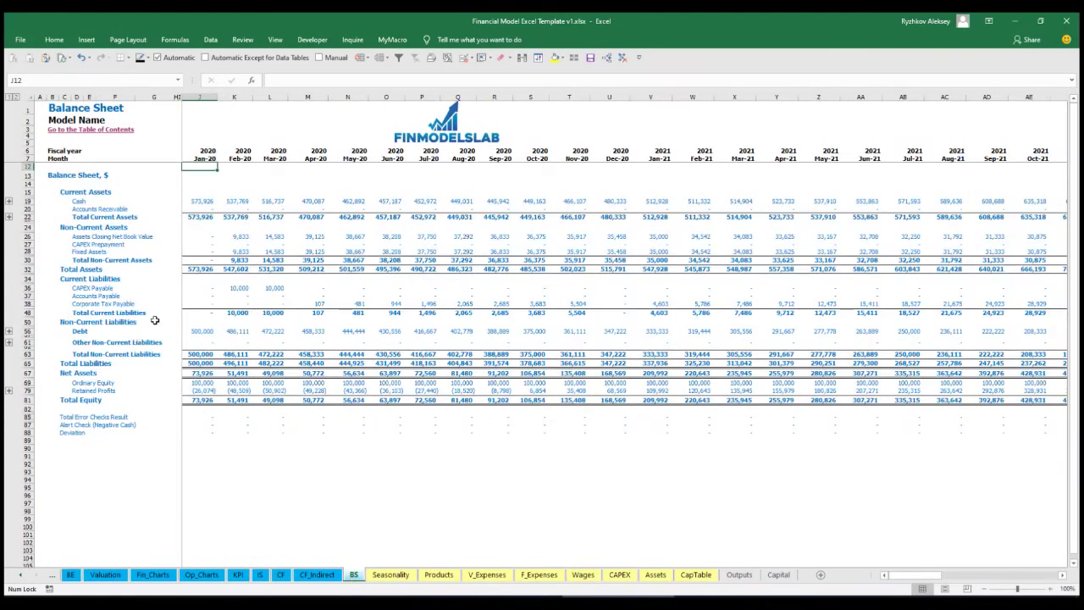
{"action": "left_click", "coordinate": [27, 251]}
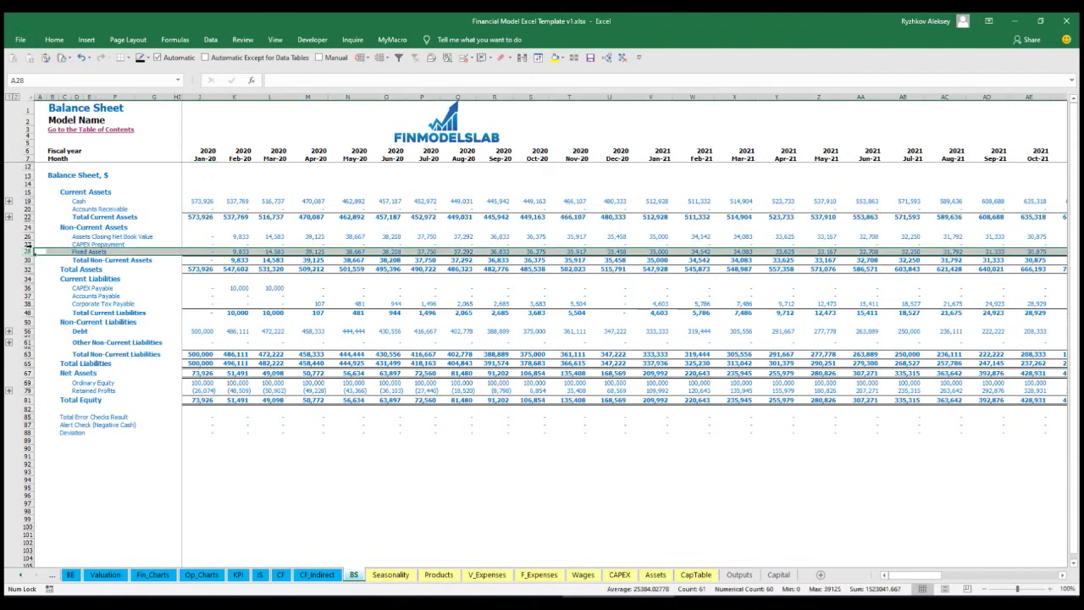
{"action": "left_click", "coordinate": [26, 244]}
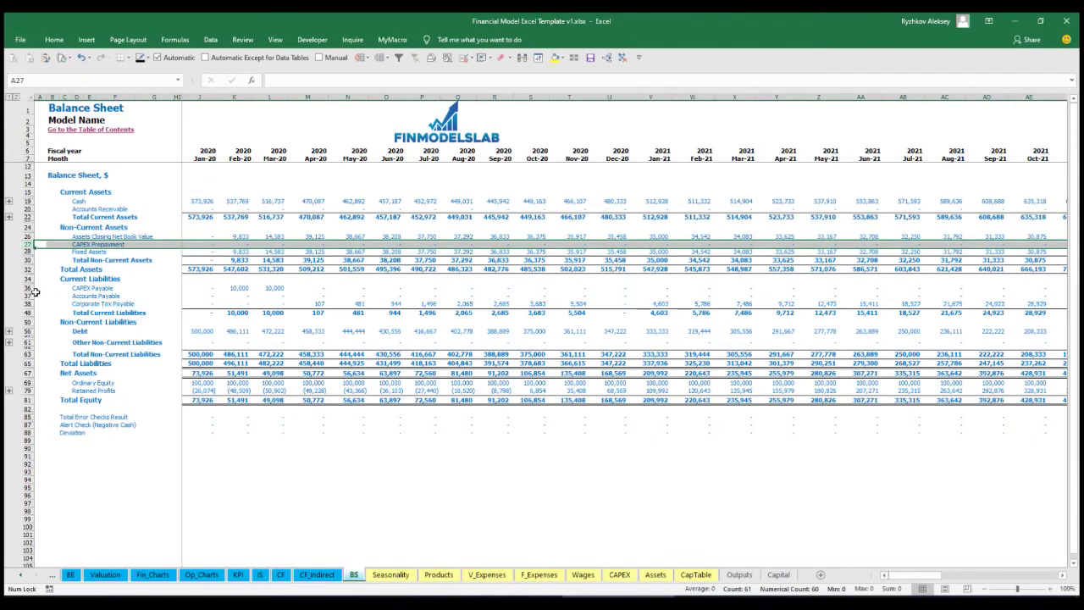
{"action": "left_click", "coordinate": [29, 288]}
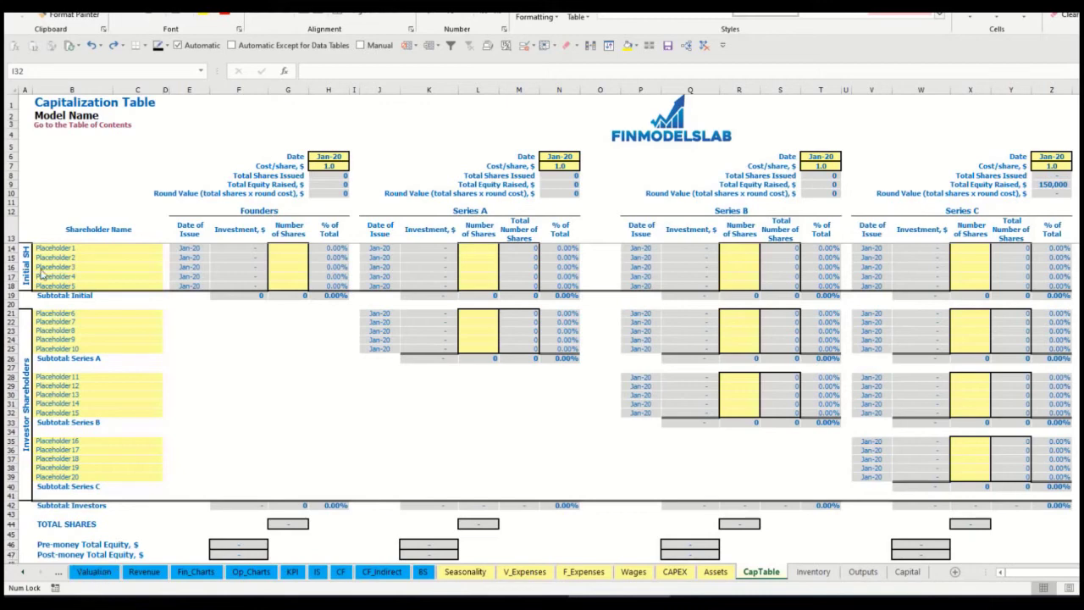
Step: Rename the first two initial shareholders in the Capitalization Table as Founder 1 and Founder 2
{"action": "left_click", "coordinate": [58, 247]}
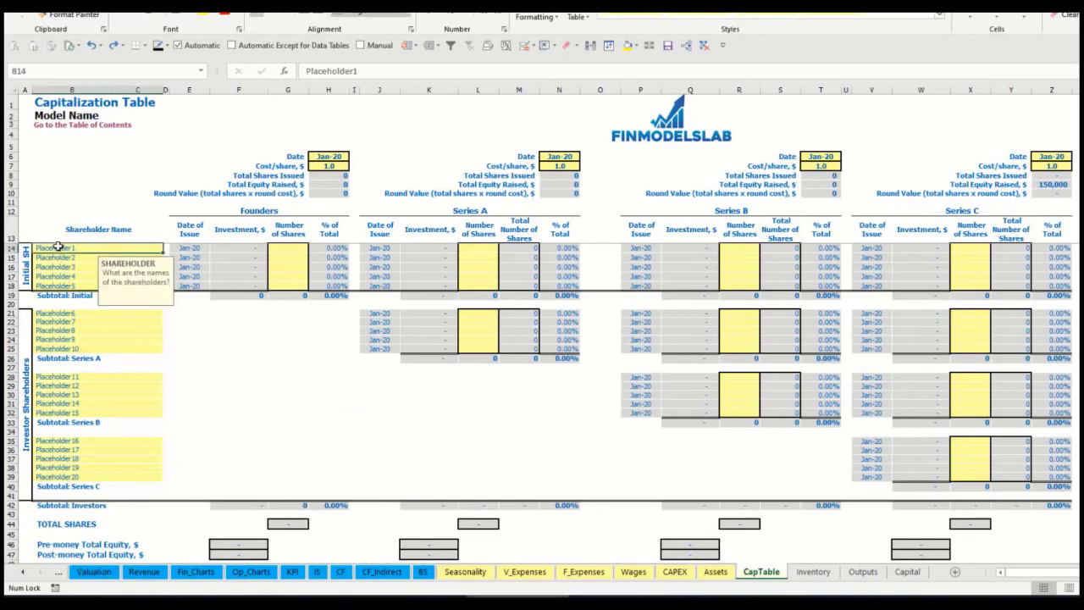
{"action": "type", "text": "Found"}
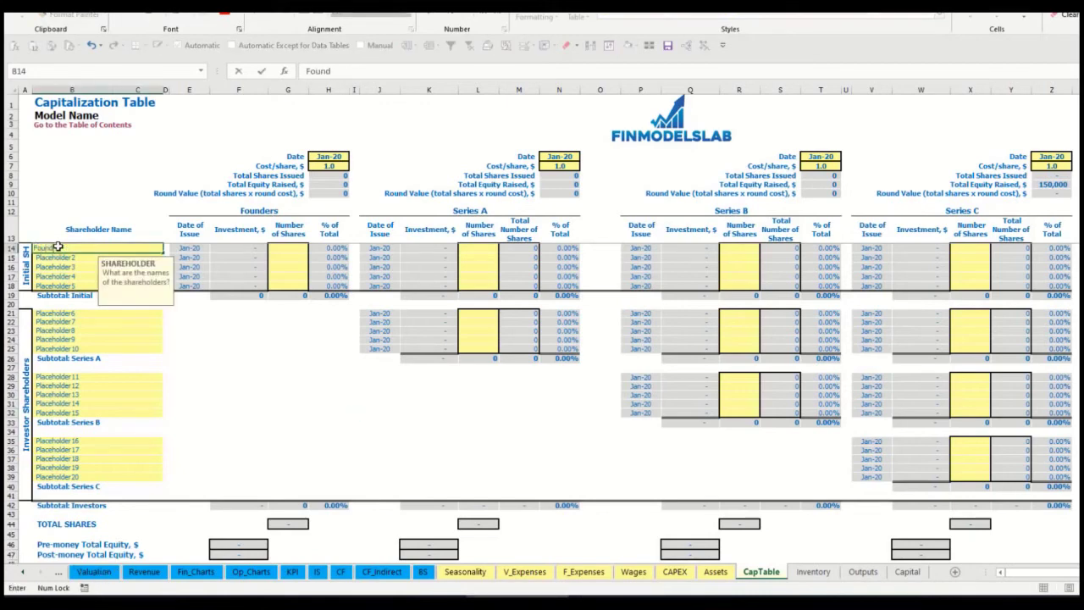
{"action": "key", "text": "Return"}
{"action": "key", "text": "Up"}
{"action": "key", "text": "ctrl+c"}
{"action": "key", "text": "Down"}
{"action": "key", "text": "ctrl+v"}
{"action": "left_click", "coordinate": [360, 74]}
{"action": "key", "text": "BackSpace"}
{"action": "type", "text": "2"}
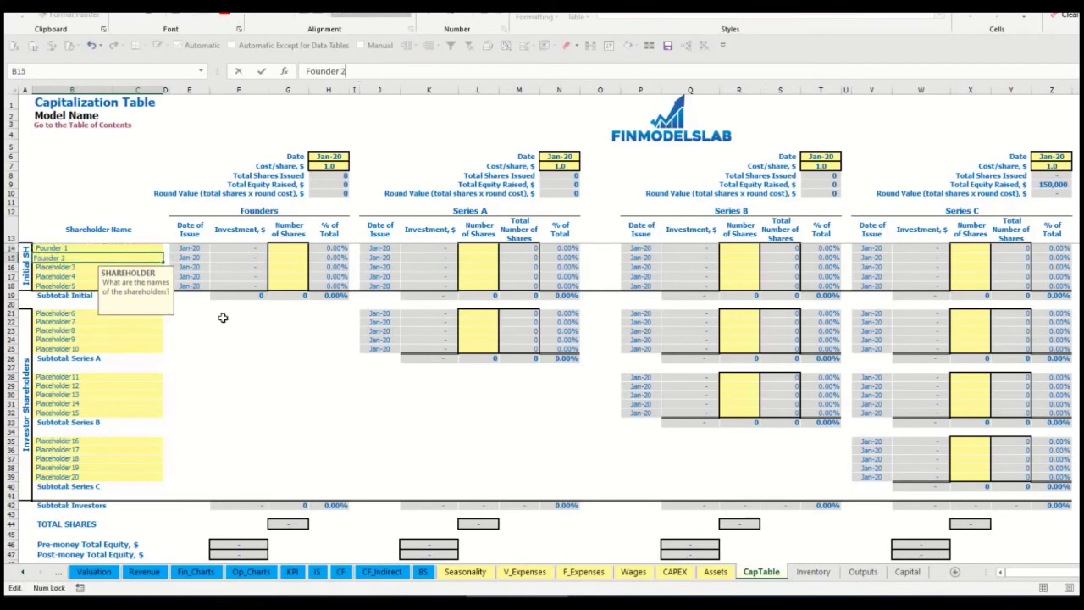
{"action": "key", "text": "Return"}
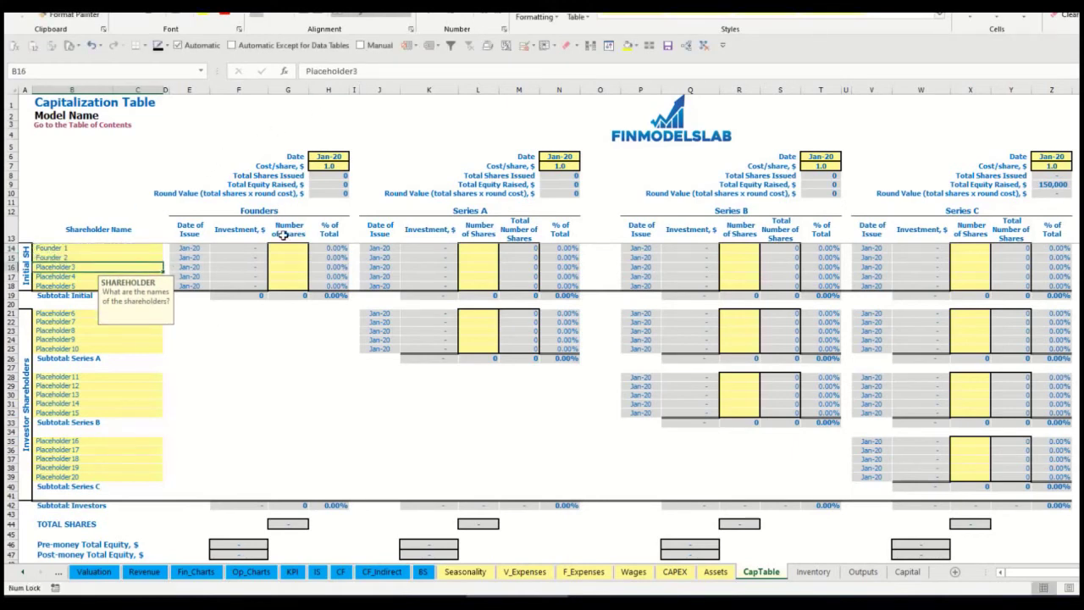
Step: Set the number of shares in the Founders round to 10,000 for Founder 1 and 20,000 for Founder 2
{"action": "left_click", "coordinate": [118, 248]}
{"action": "left_click", "coordinate": [288, 247]}
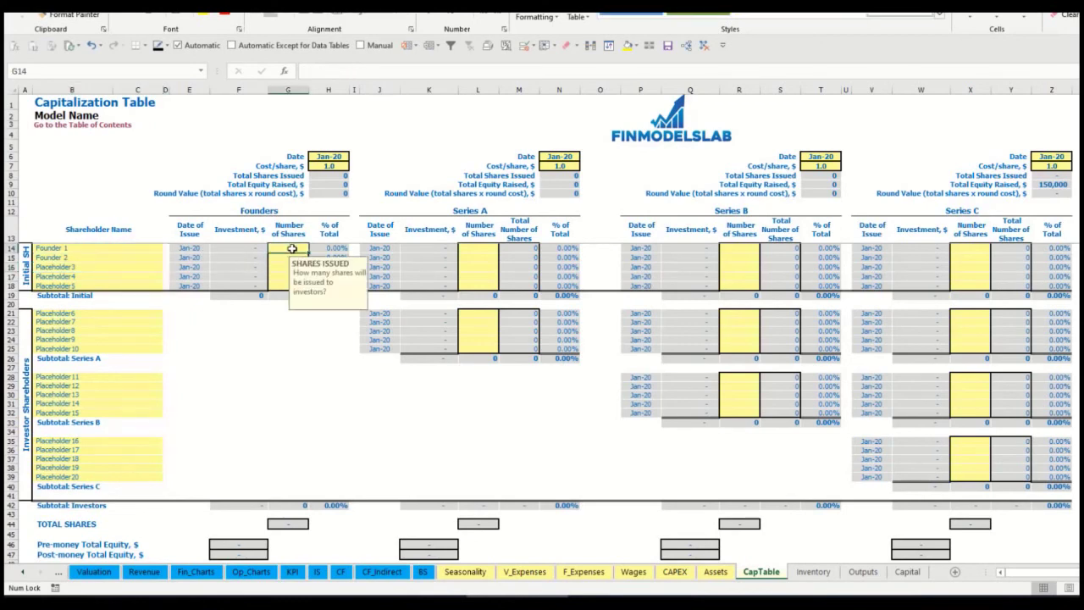
{"action": "type", "text": "1"}
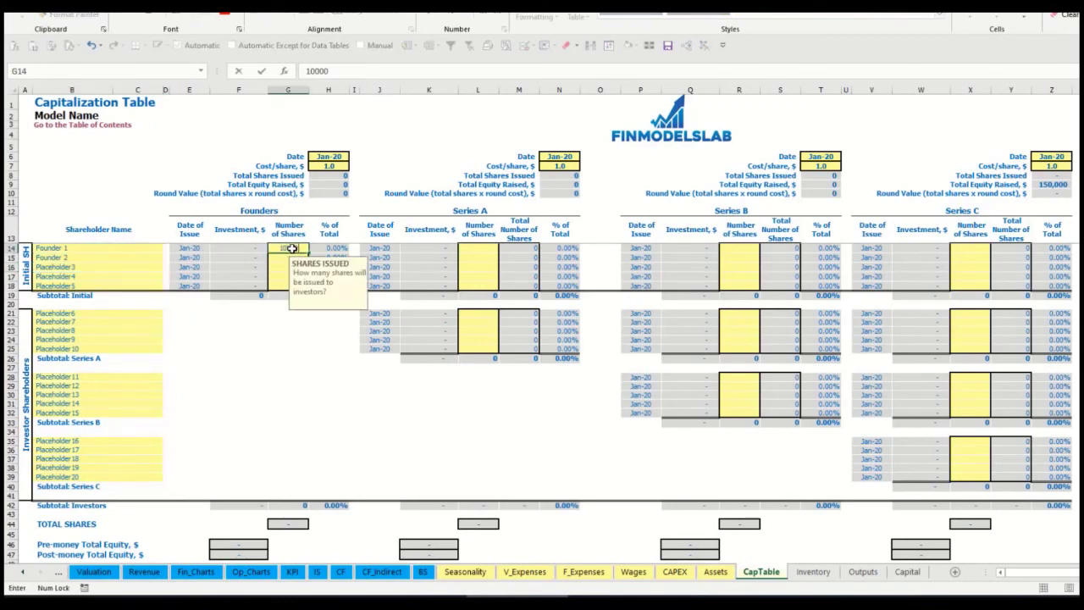
{"action": "type", "text": "0,000"}
{"action": "key", "text": "Return"}
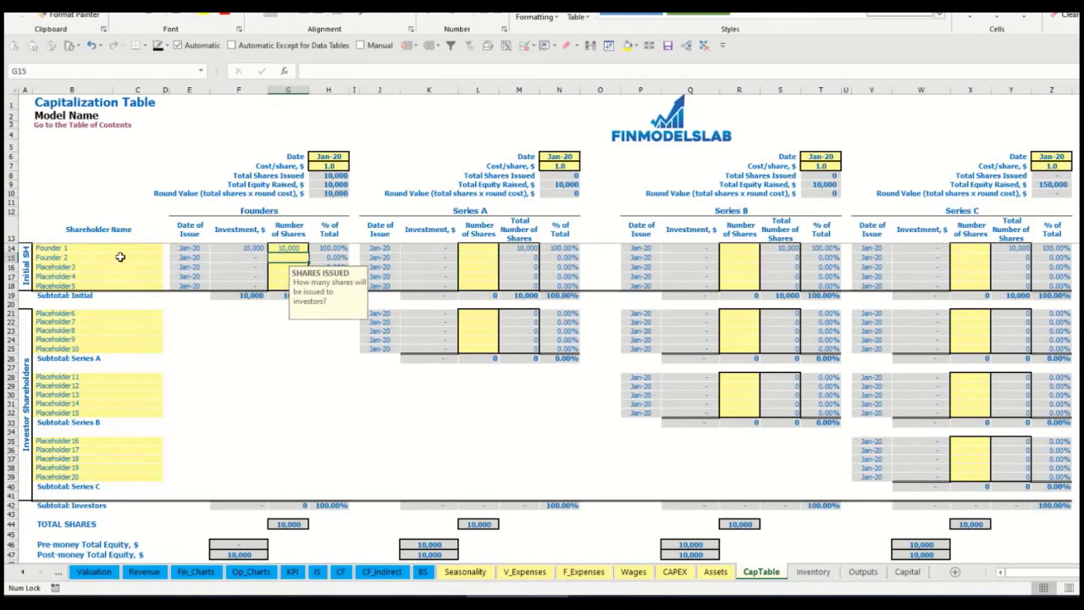
{"action": "type", "text": "20,000"}
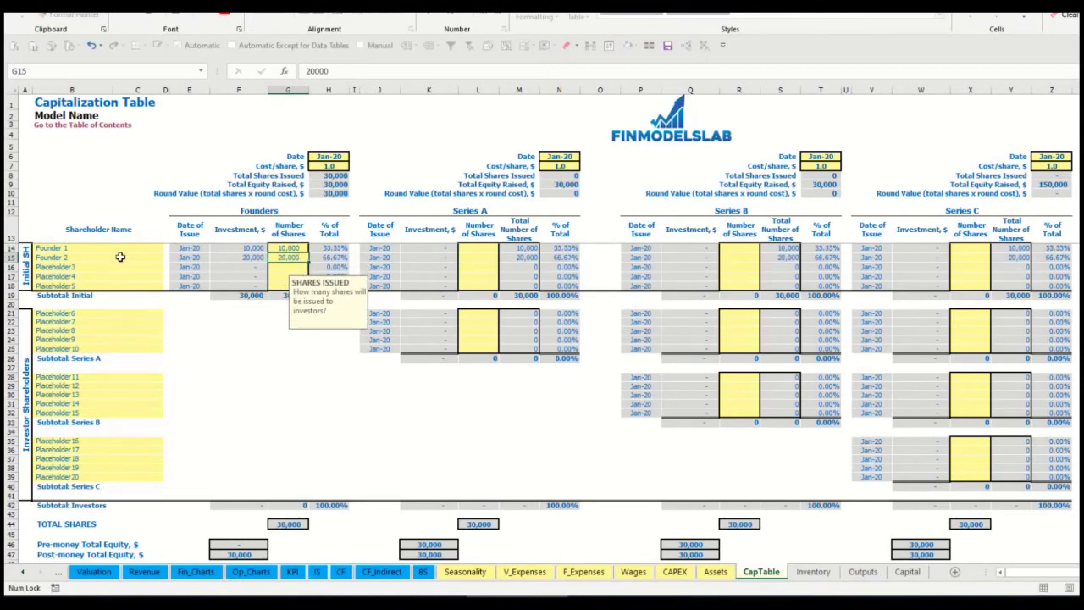
{"action": "key", "text": "Return"}
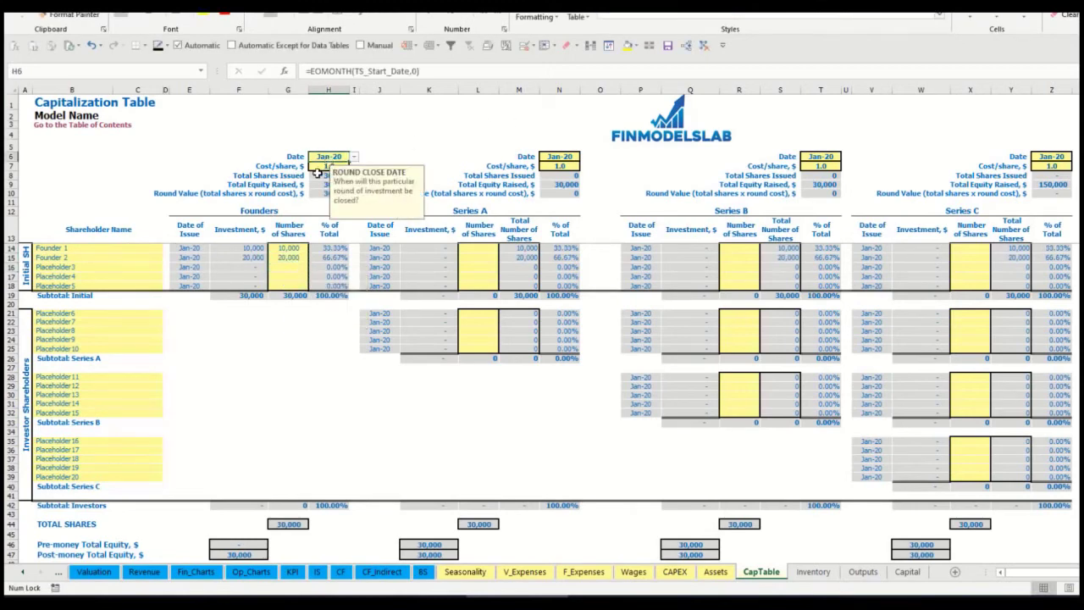
Step: Set the Founders round cost per share to $2 and its date to Feb-20
{"action": "left_click", "coordinate": [318, 168]}
{"action": "type", "text": "2"}
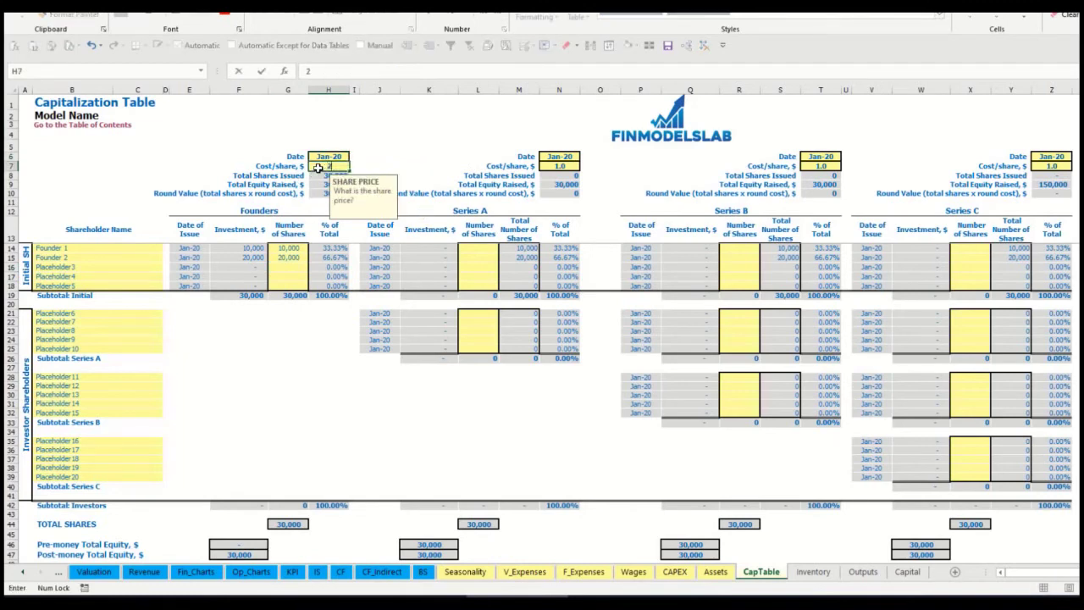
{"action": "key", "text": "Return"}
{"action": "left_click", "coordinate": [343, 156]}
{"action": "left_click", "coordinate": [354, 157]}
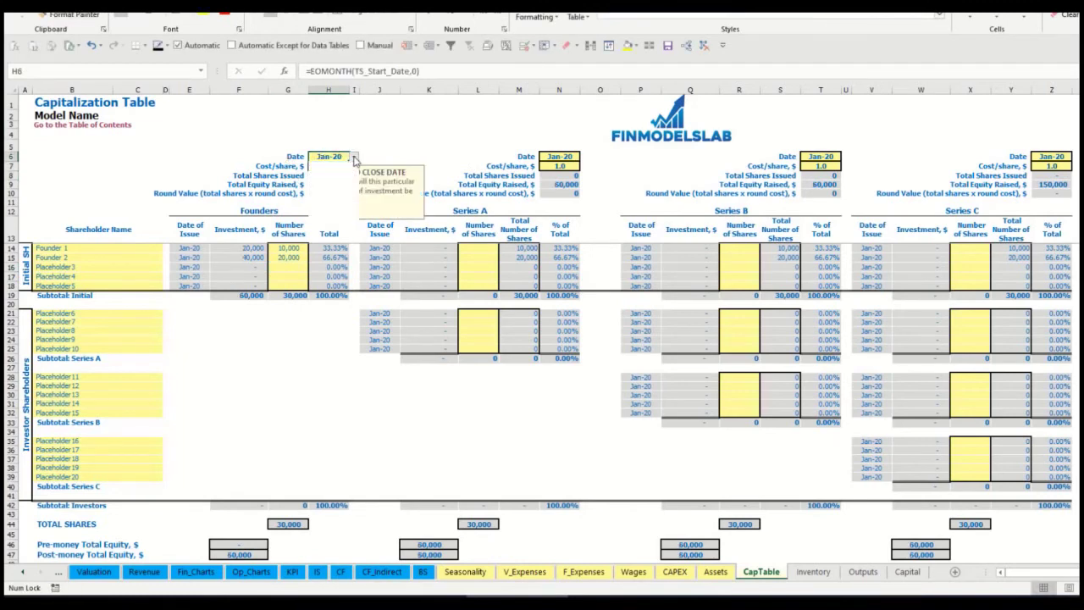
{"action": "left_click", "coordinate": [326, 178]}
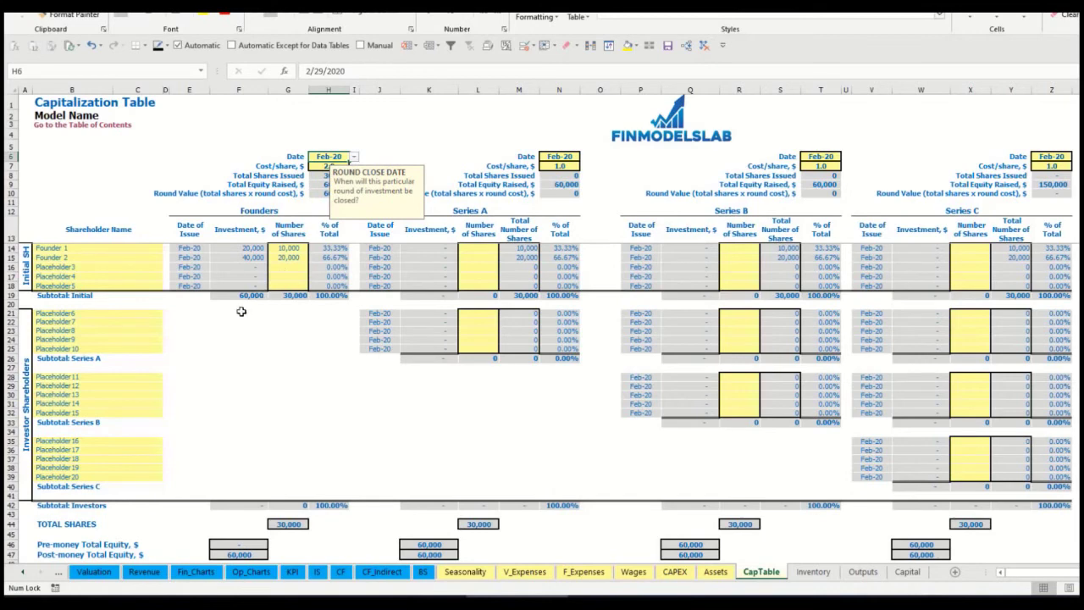
Step: Review the founders' investments, the initial subtotal, the post-money total equity and Founder 1's percentage of total shares
{"action": "left_click", "coordinate": [245, 248]}
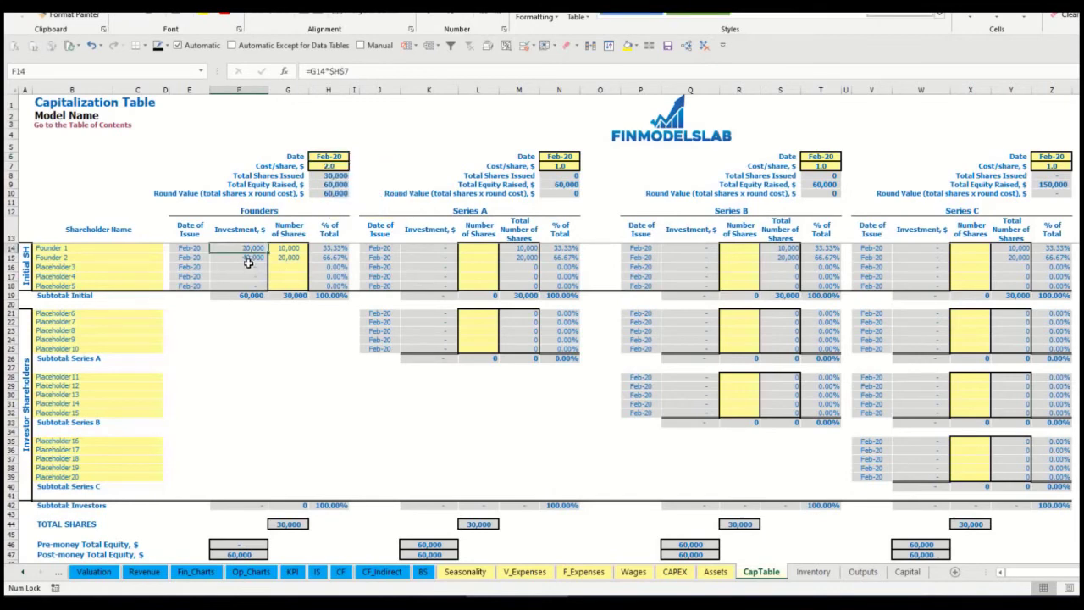
{"action": "left_click", "coordinate": [244, 258]}
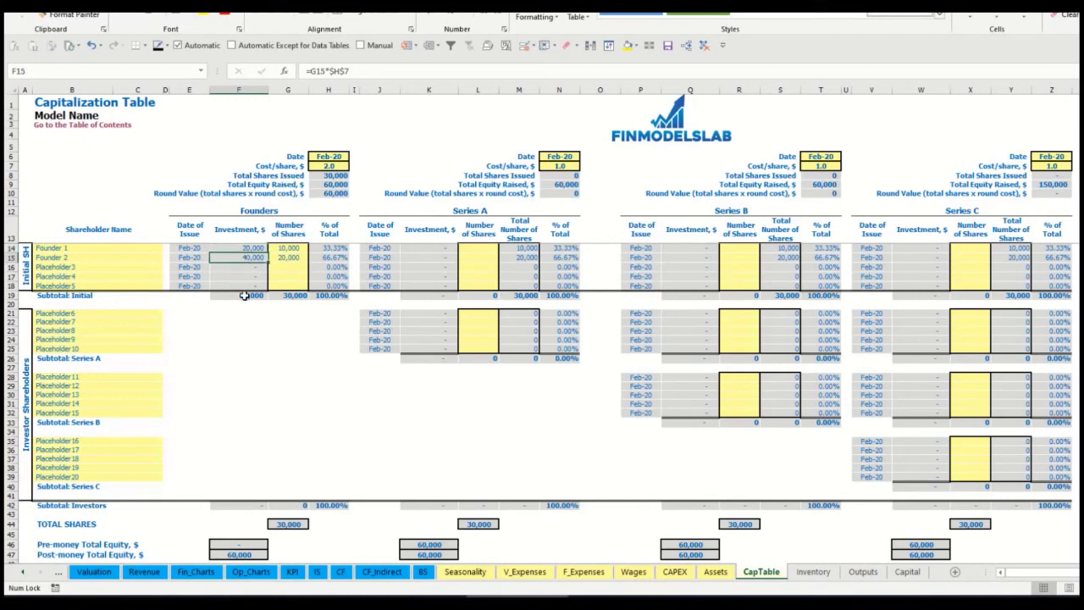
{"action": "left_click", "coordinate": [244, 296]}
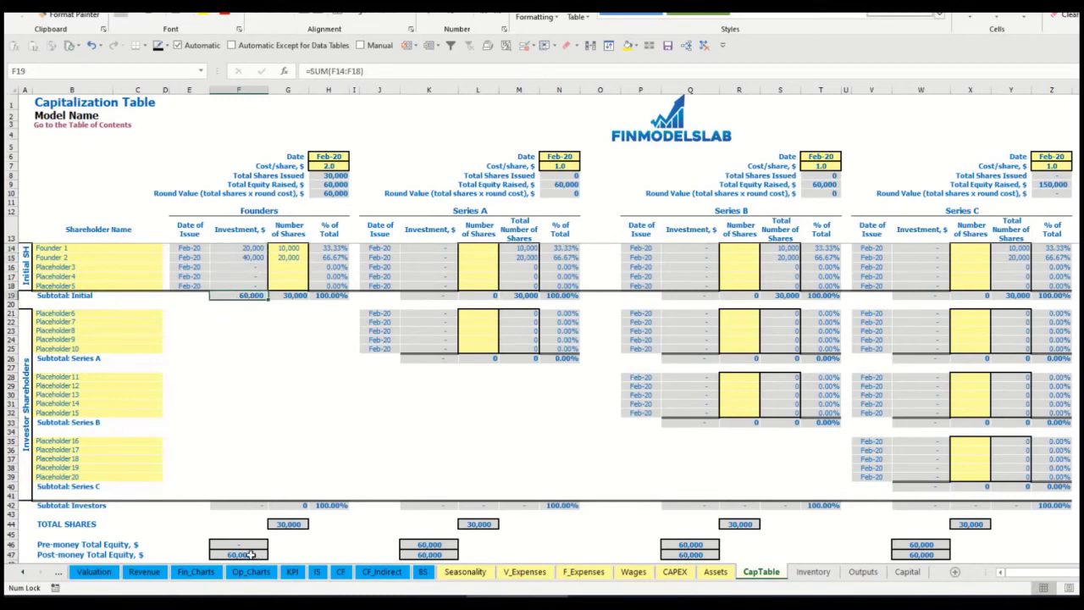
{"action": "left_click", "coordinate": [11, 555]}
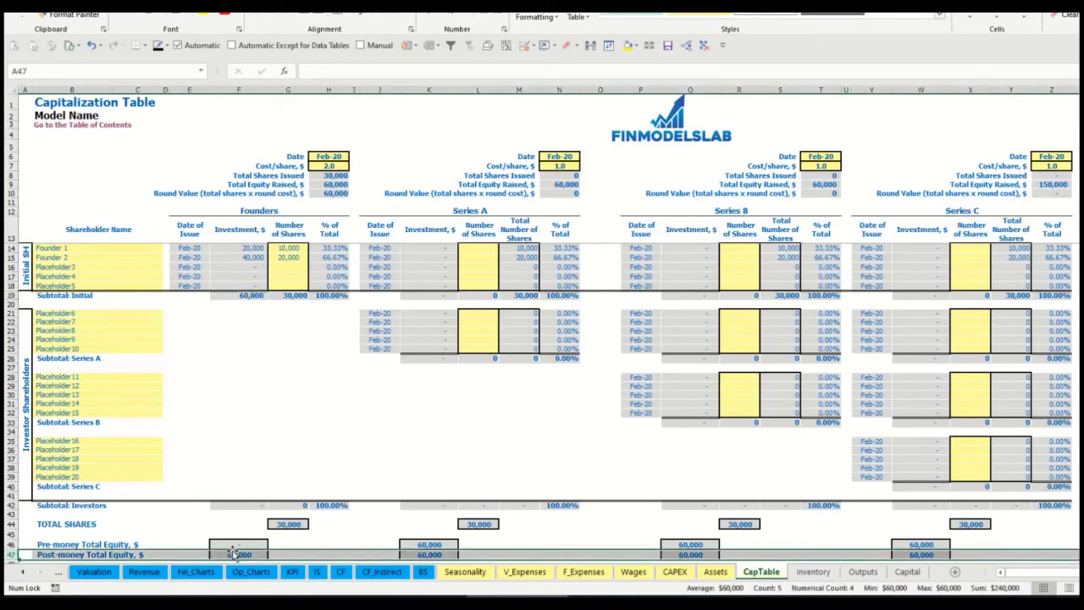
{"action": "left_click", "coordinate": [337, 248]}
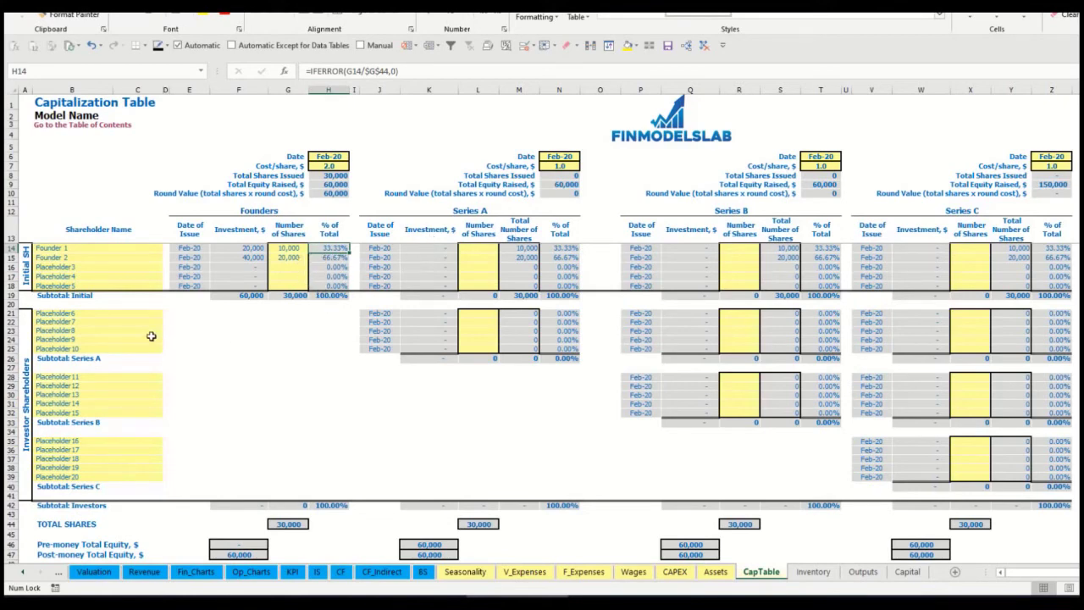
Step: Rename the first Series A investor shareholder, Placeholder6, as Investor 1
{"action": "left_click", "coordinate": [132, 315]}
{"action": "left_click", "coordinate": [491, 214]}
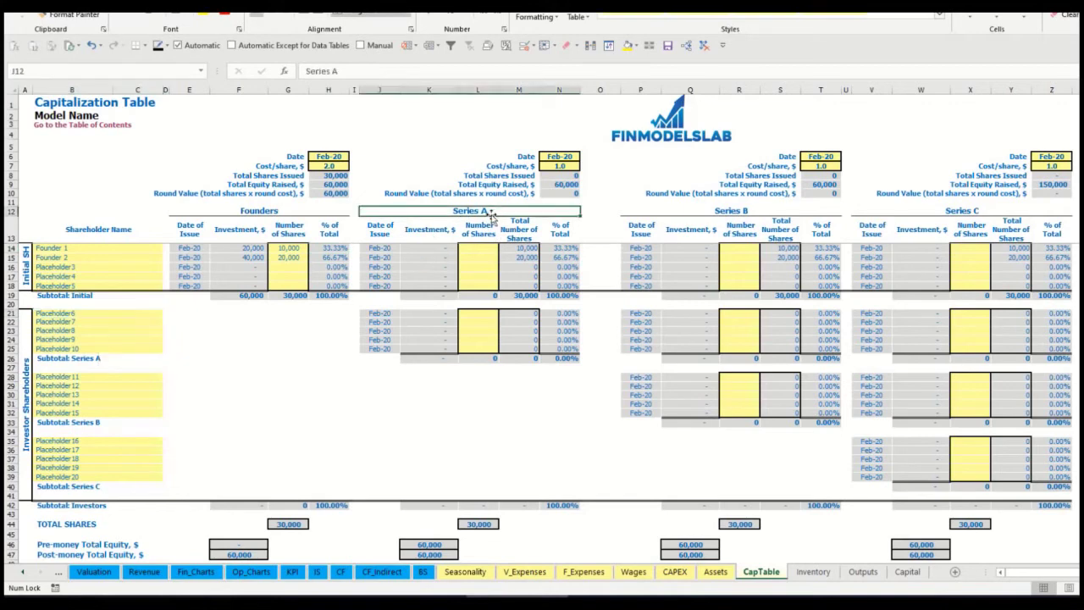
{"action": "left_click", "coordinate": [80, 314]}
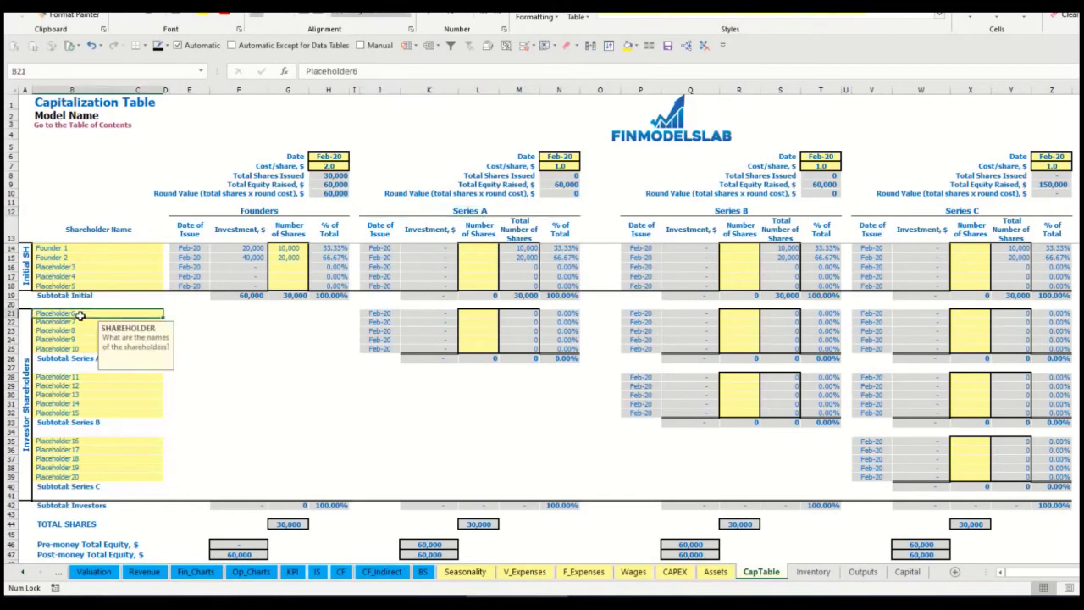
{"action": "key", "text": "BackSpace"}
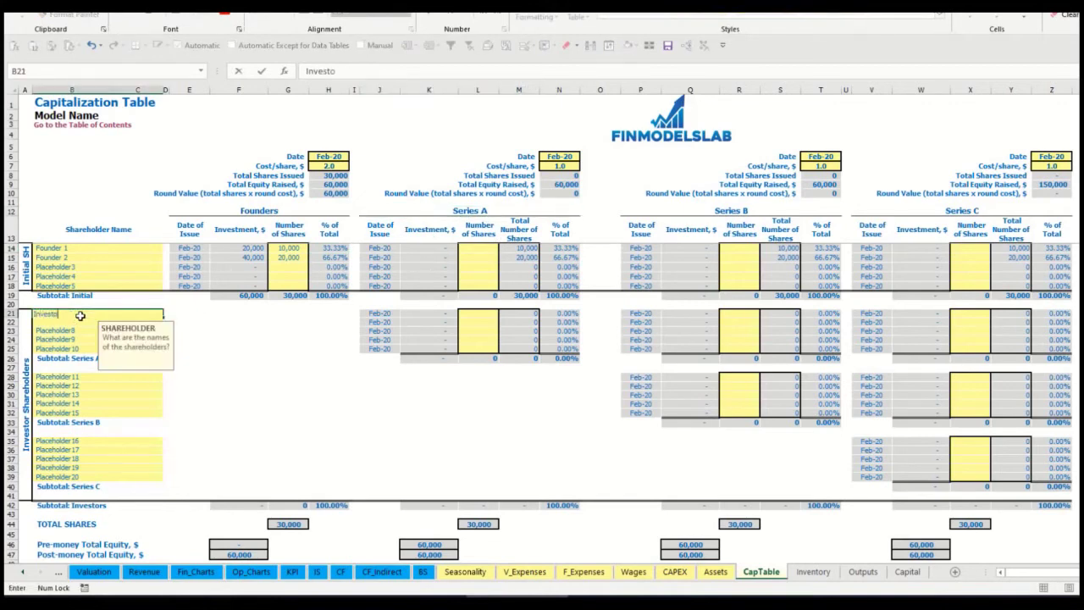
{"action": "key", "text": "Return"}
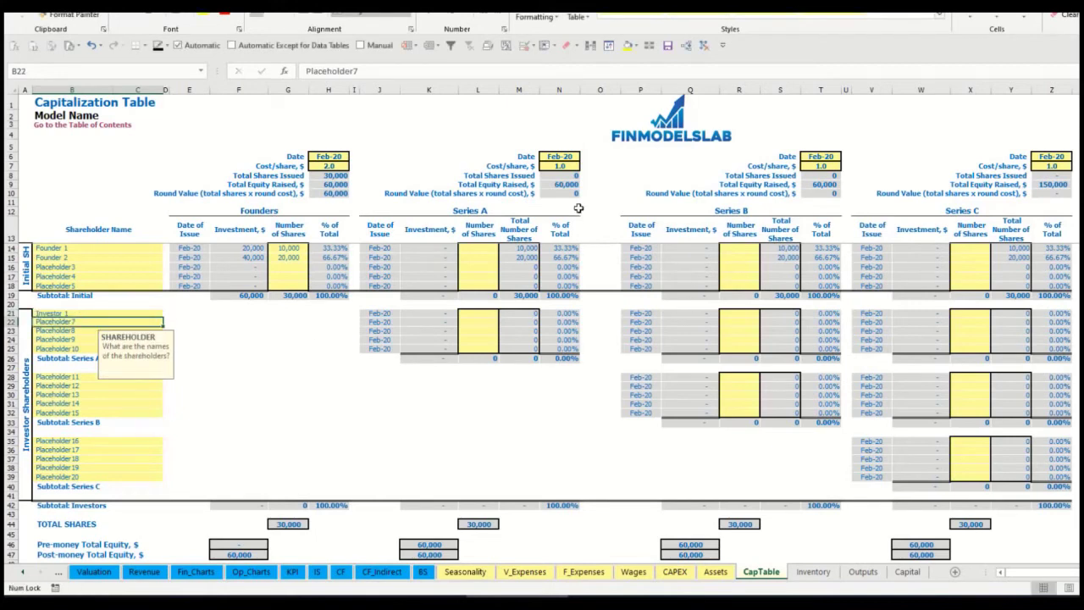
Step: Set the Series A round date to May-20 and its cost per share to $5
{"action": "left_click", "coordinate": [566, 156]}
{"action": "left_click", "coordinate": [584, 156]}
{"action": "left_click", "coordinate": [559, 195]}
{"action": "left_click", "coordinate": [553, 166]}
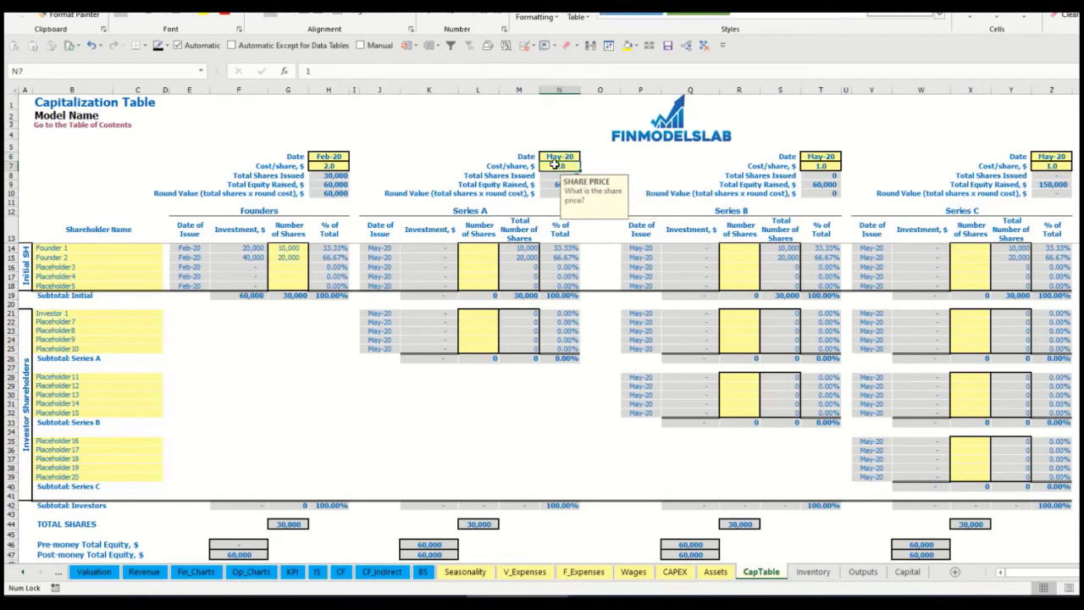
{"action": "type", "text": "5"}
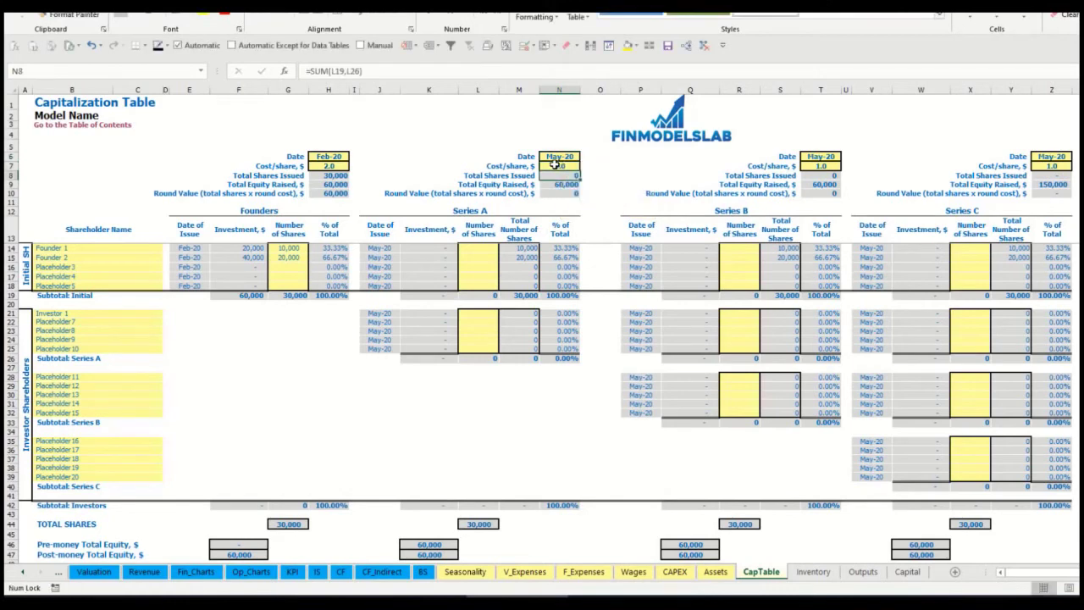
Step: Issue 1,000 Series A shares to Investor 1
{"action": "left_click", "coordinate": [479, 313]}
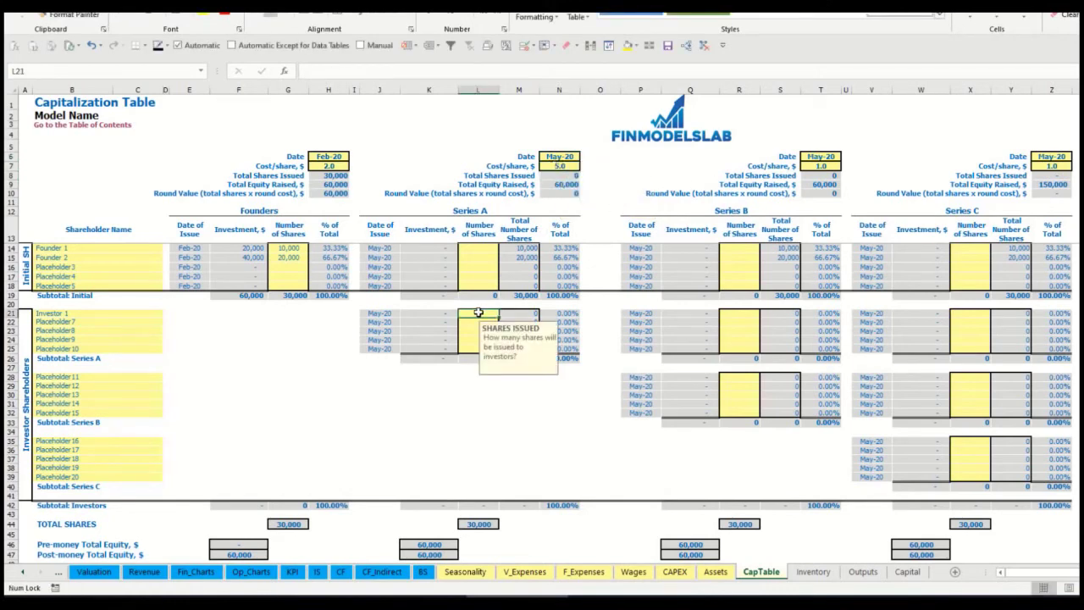
{"action": "type", "text": "1,000"}
{"action": "key", "text": "Return"}
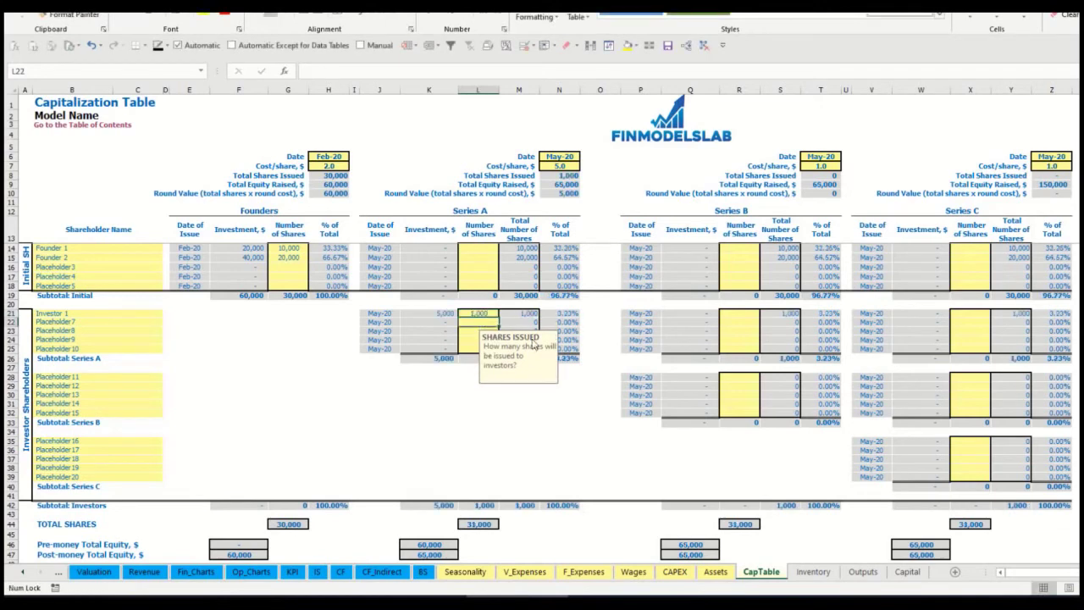
Step: Review Investor 1's Series A investment, the round's pre-money and post-money total equity, and the investor's percentage of total shares
{"action": "left_click", "coordinate": [428, 404]}
{"action": "left_click", "coordinate": [437, 314]}
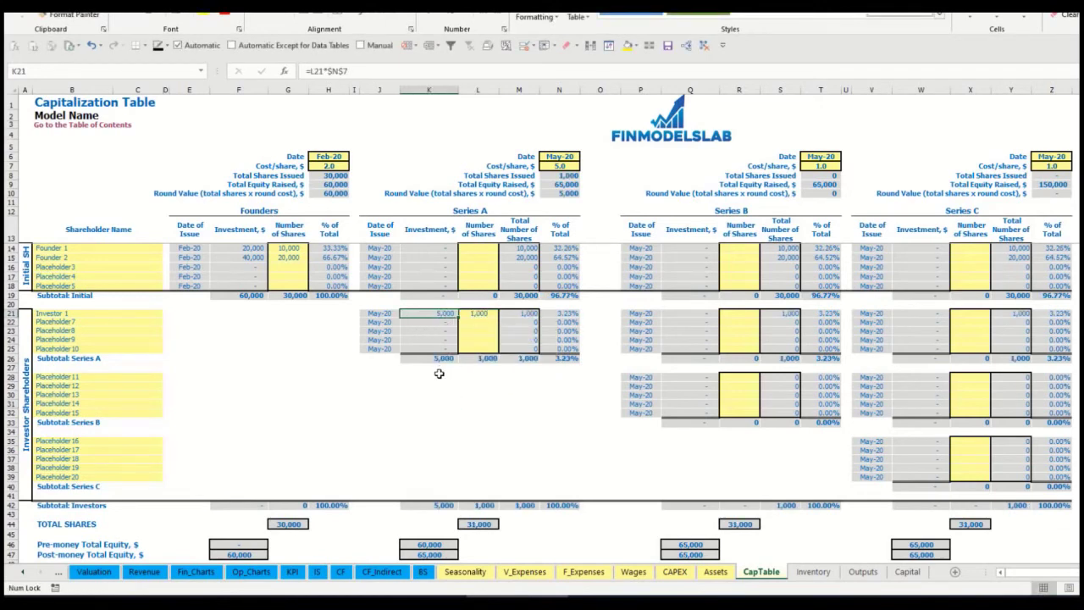
{"action": "left_click", "coordinate": [421, 539]}
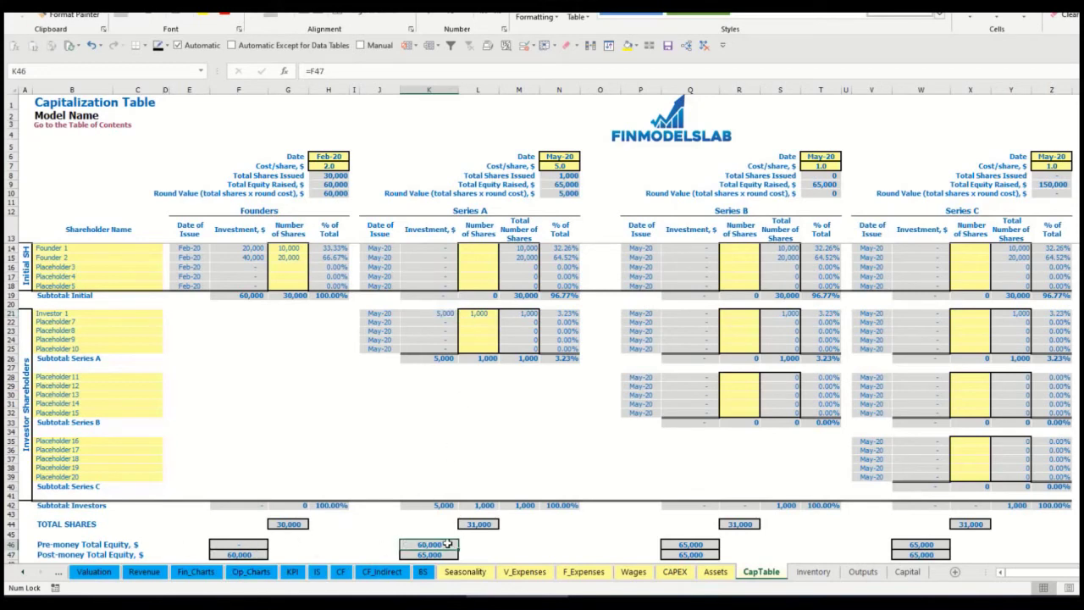
{"action": "key", "text": "Down"}
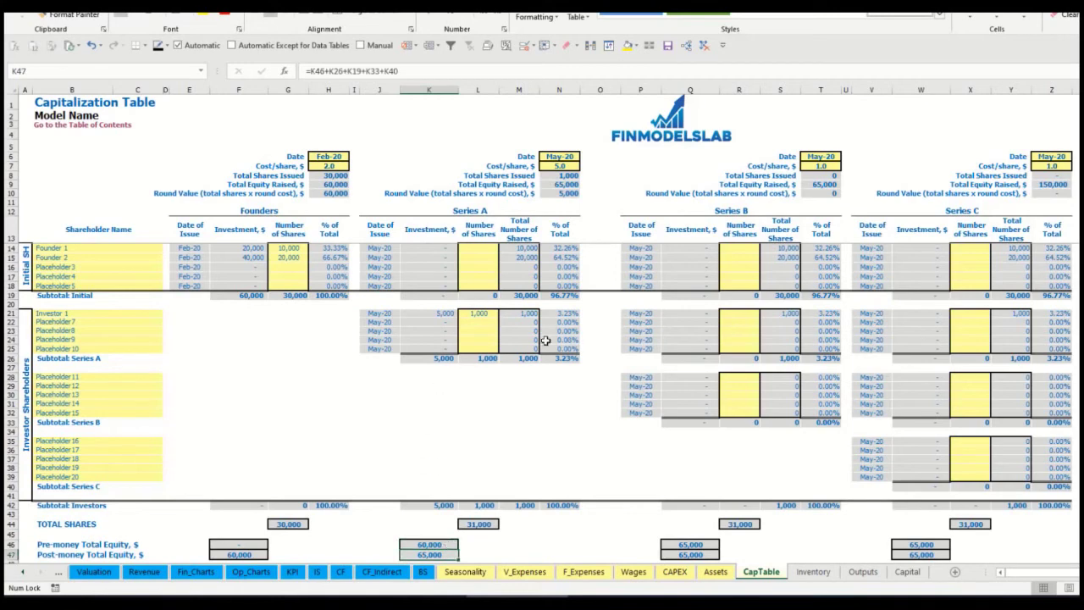
{"action": "left_click", "coordinate": [554, 314]}
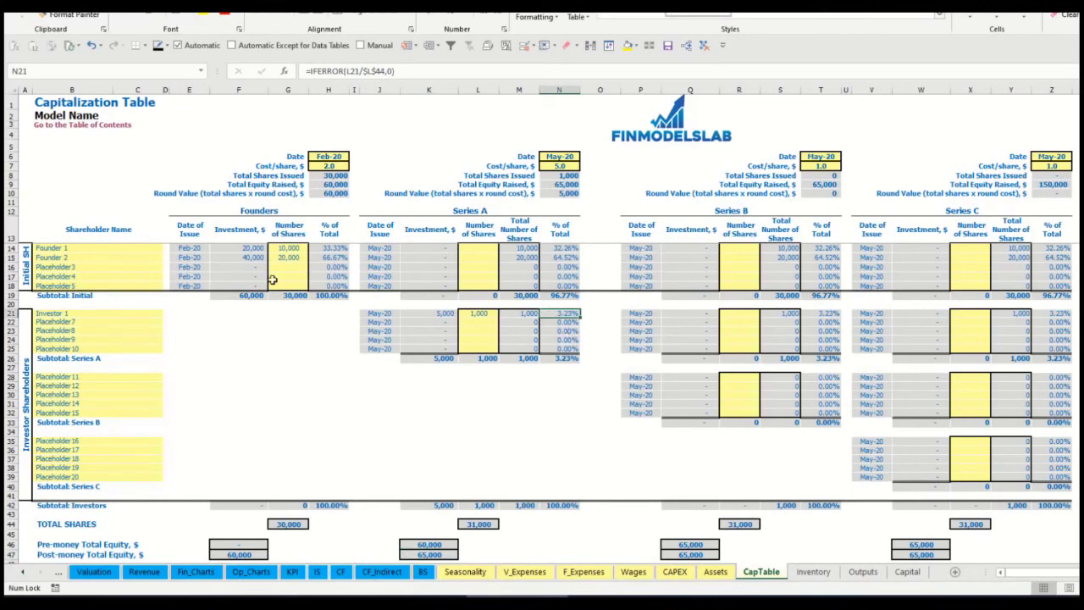
Step: Review the percentage of total shares held by Founder 1 and Founder 2 after the Series A round
{"action": "left_click_drag", "start_coordinate": [124, 248], "coordinate": [124, 258]}
{"action": "left_click_drag", "start_coordinate": [559, 248], "coordinate": [561, 257]}
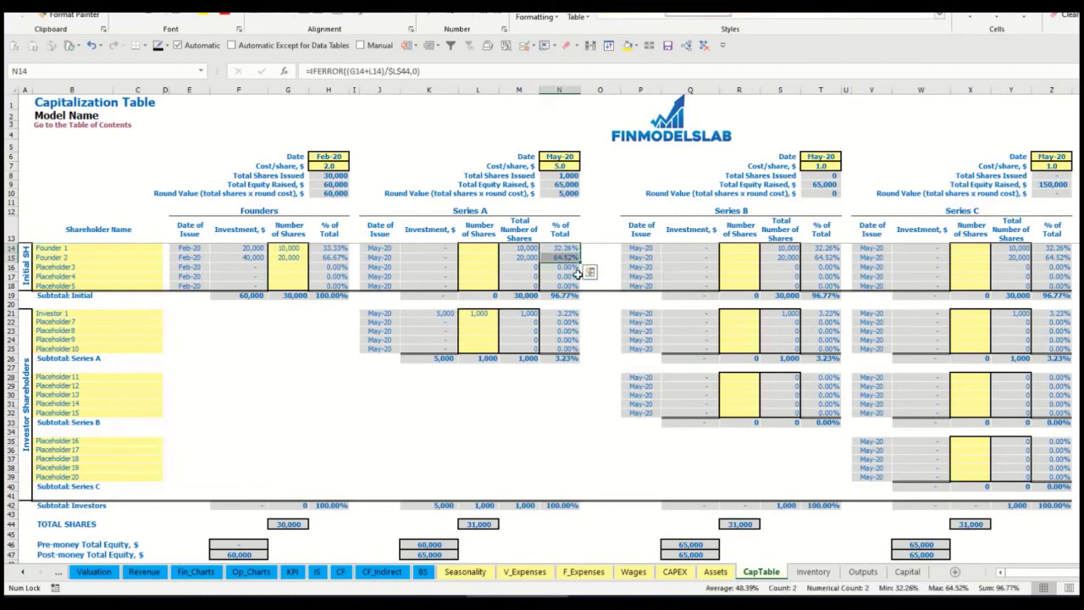
{"action": "key", "text": "Up"}
{"action": "key", "text": "Down"}
{"action": "key", "text": "Down"}
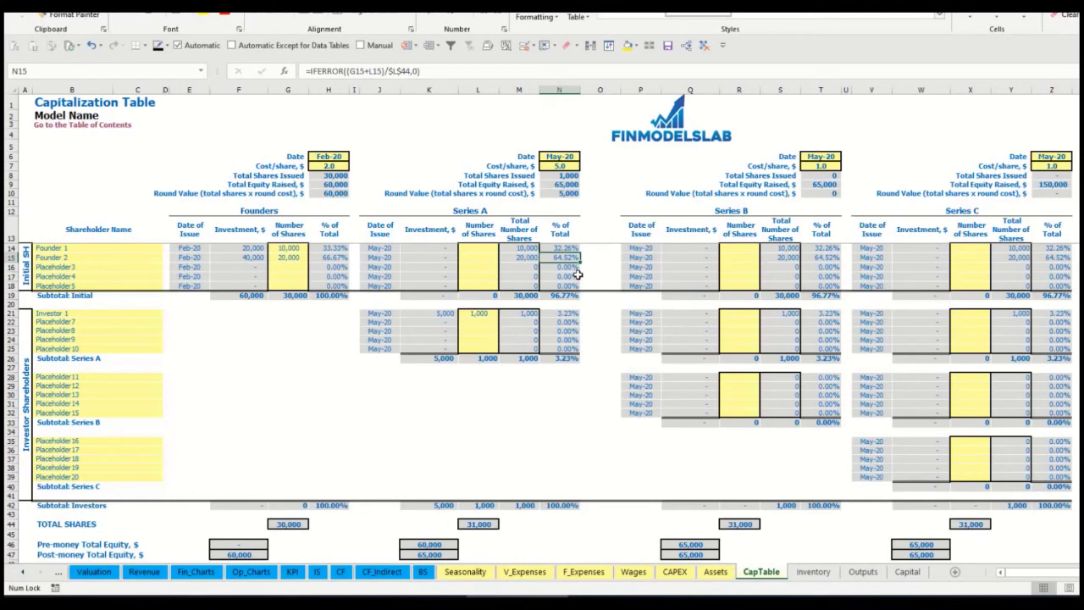
Step: Look over the Series B and Series C shareholder name entries and the number of shares issued in Series A
{"action": "left_click", "coordinate": [111, 385]}
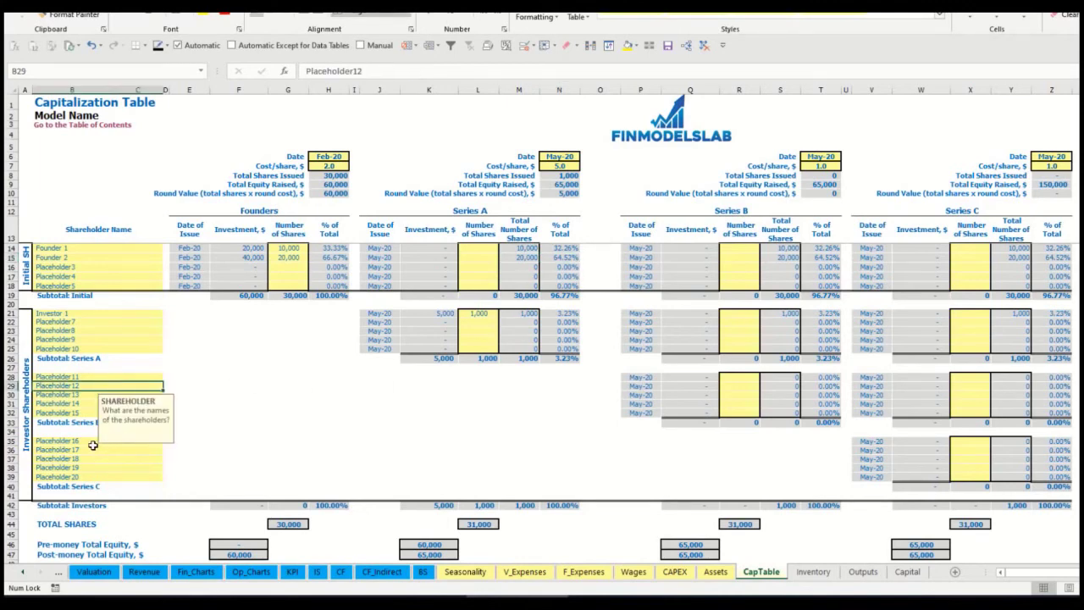
{"action": "left_click", "coordinate": [96, 443]}
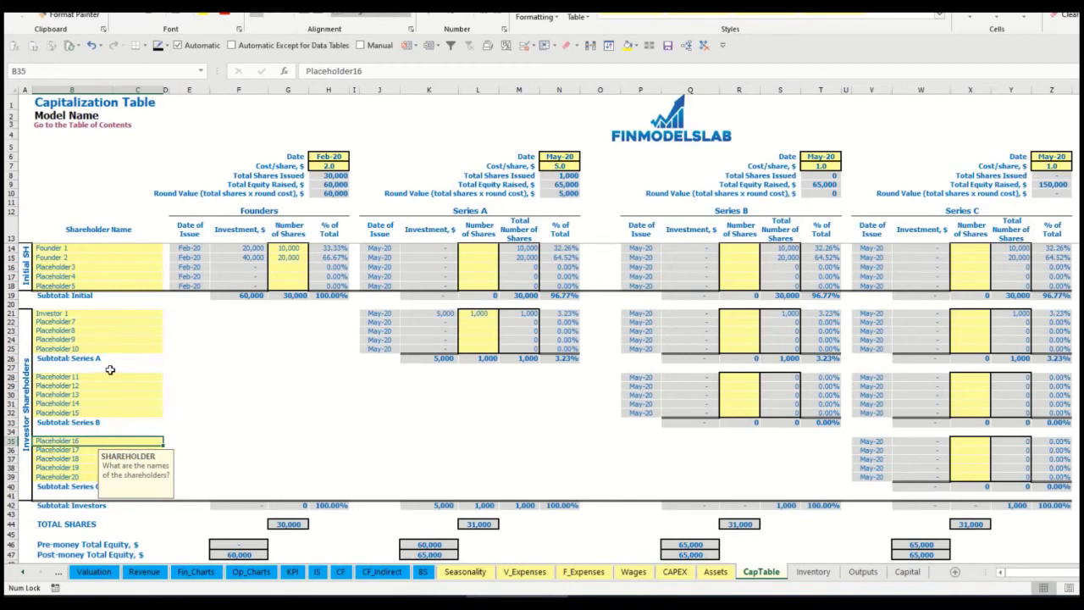
{"action": "left_click", "coordinate": [483, 314]}
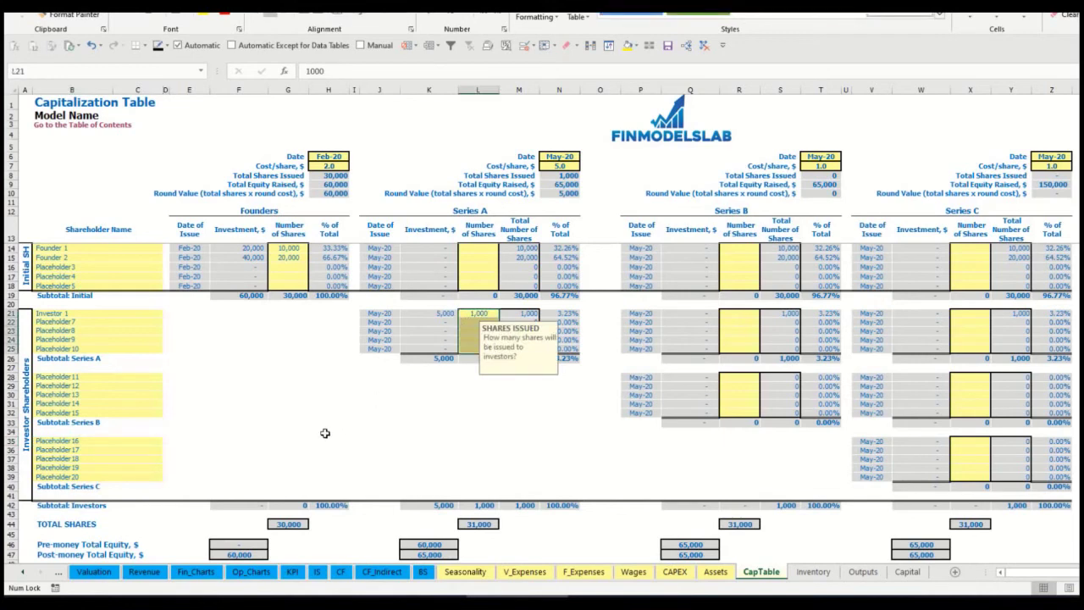
{"action": "left_click", "coordinate": [492, 394]}
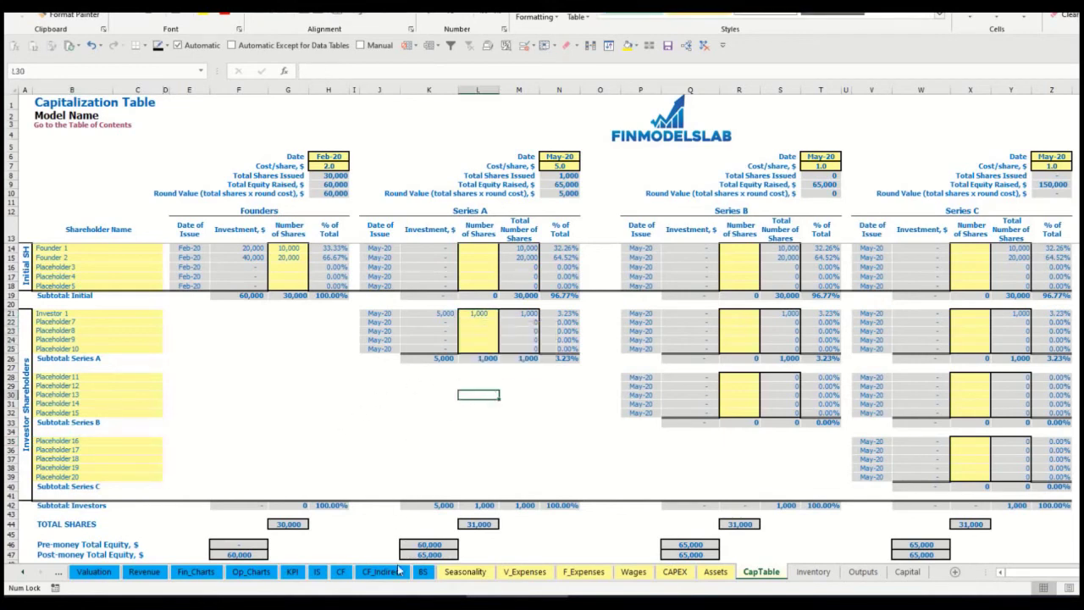
Step: Check Ordinary Equity Raisings in the Cash Flow Statement and Ordinary Equity in the Balance Sheet
{"action": "left_click", "coordinate": [340, 572]}
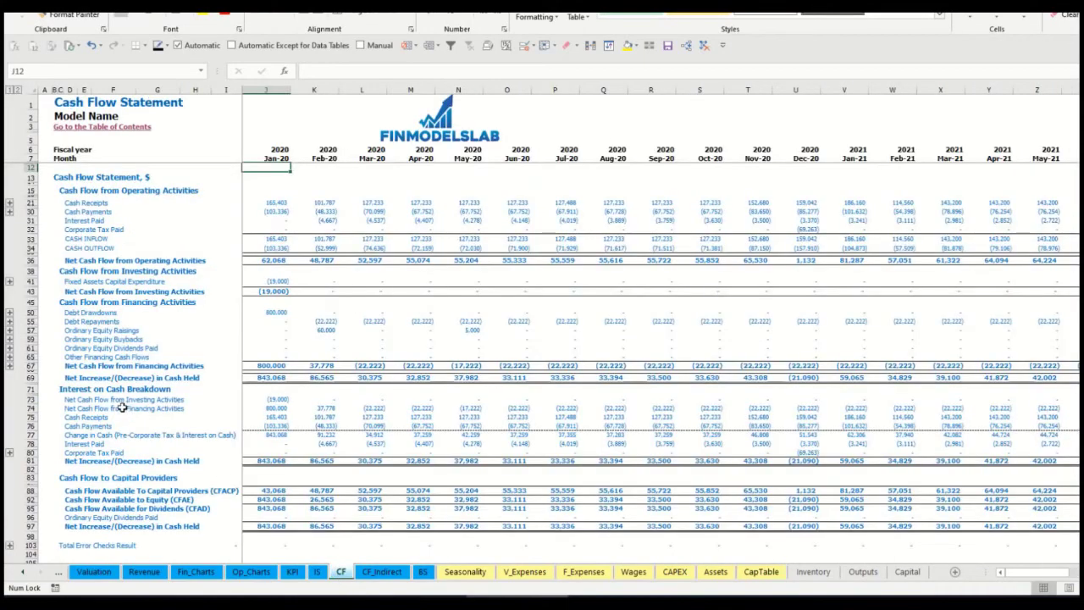
{"action": "left_click", "coordinate": [30, 330]}
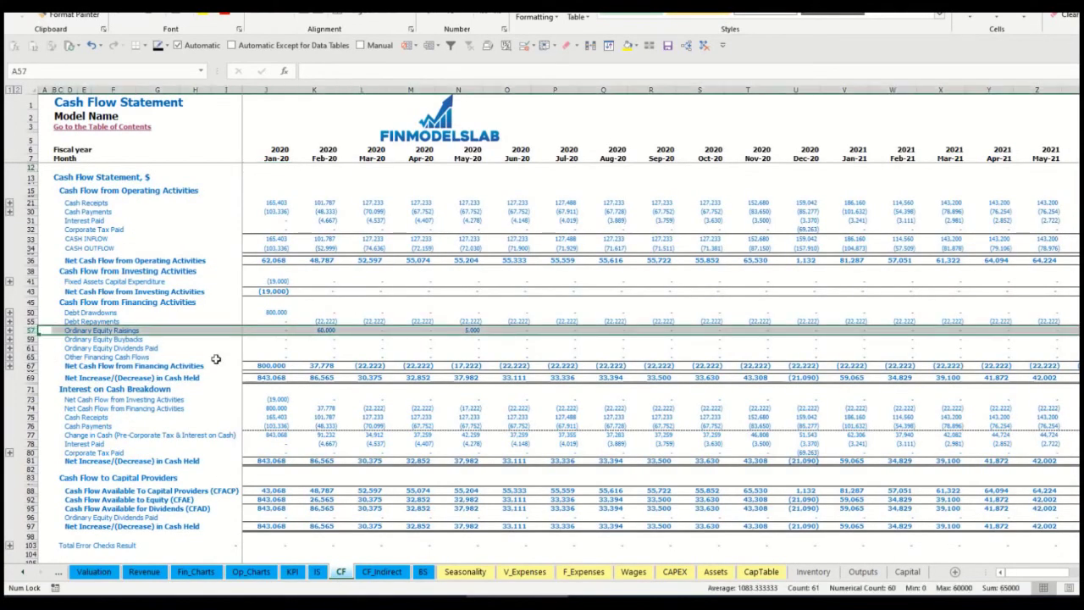
{"action": "left_click", "coordinate": [327, 330]}
{"action": "left_click", "coordinate": [468, 332]}
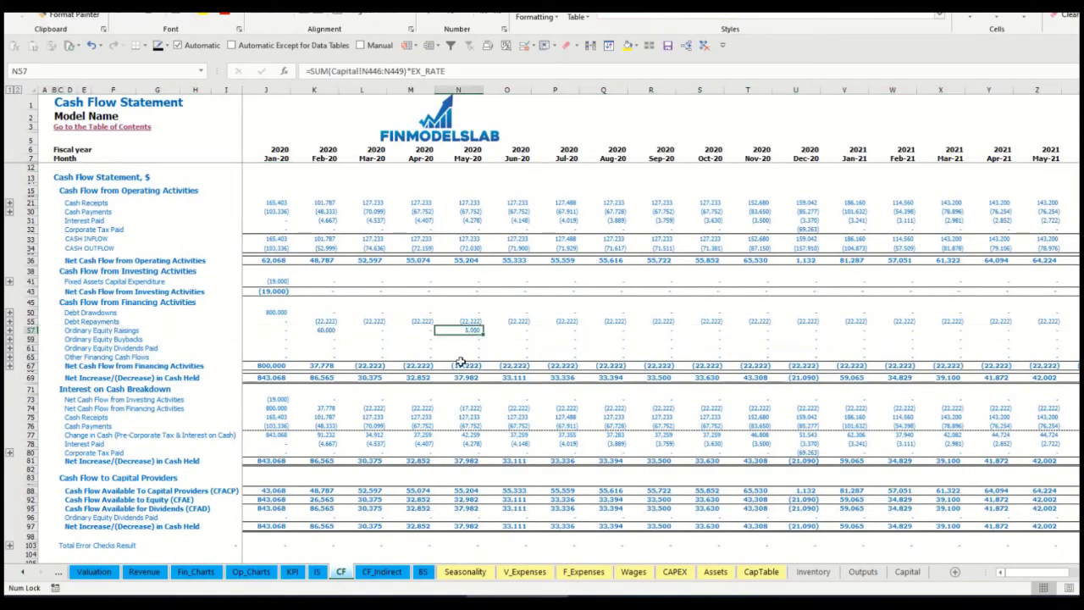
{"action": "left_click", "coordinate": [423, 573]}
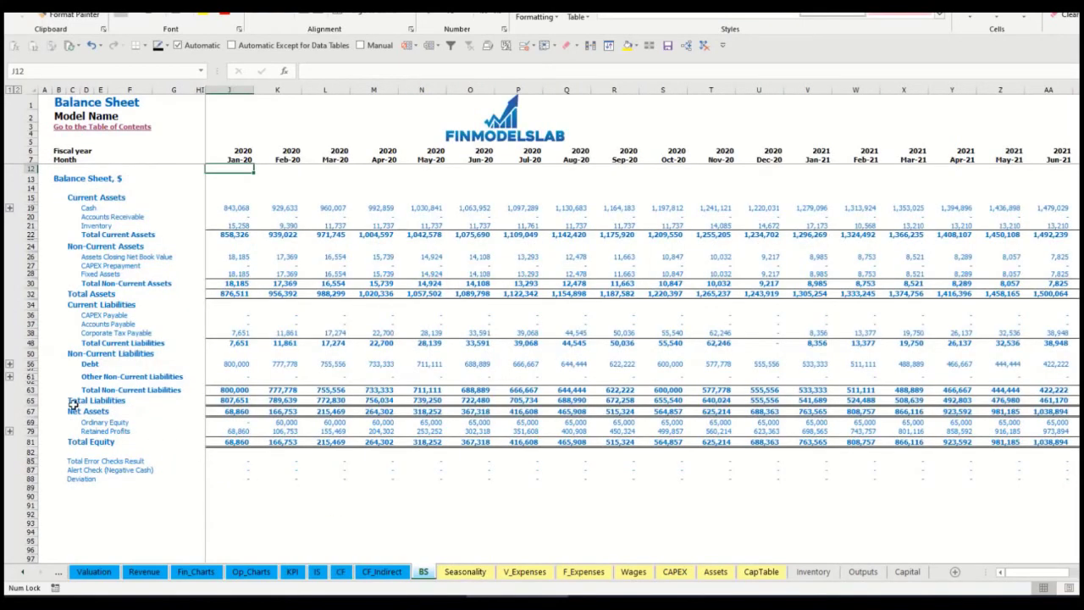
{"action": "left_click", "coordinate": [30, 422]}
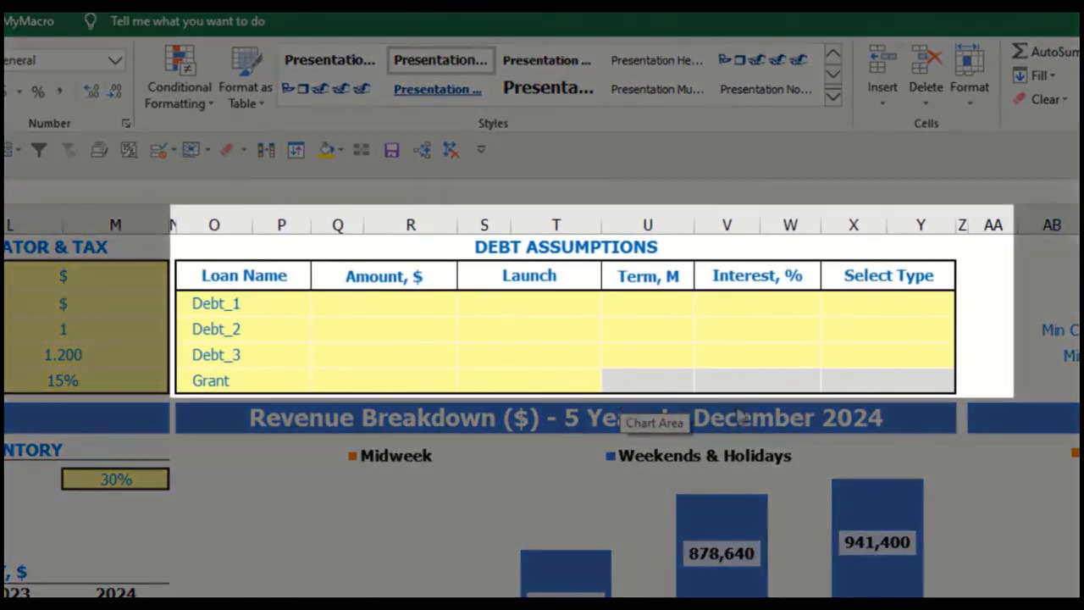
Step: Set the repayment type of Debt_1 to Annuity in the dashboard's debt assumptions
{"action": "left_click", "coordinate": [627, 247]}
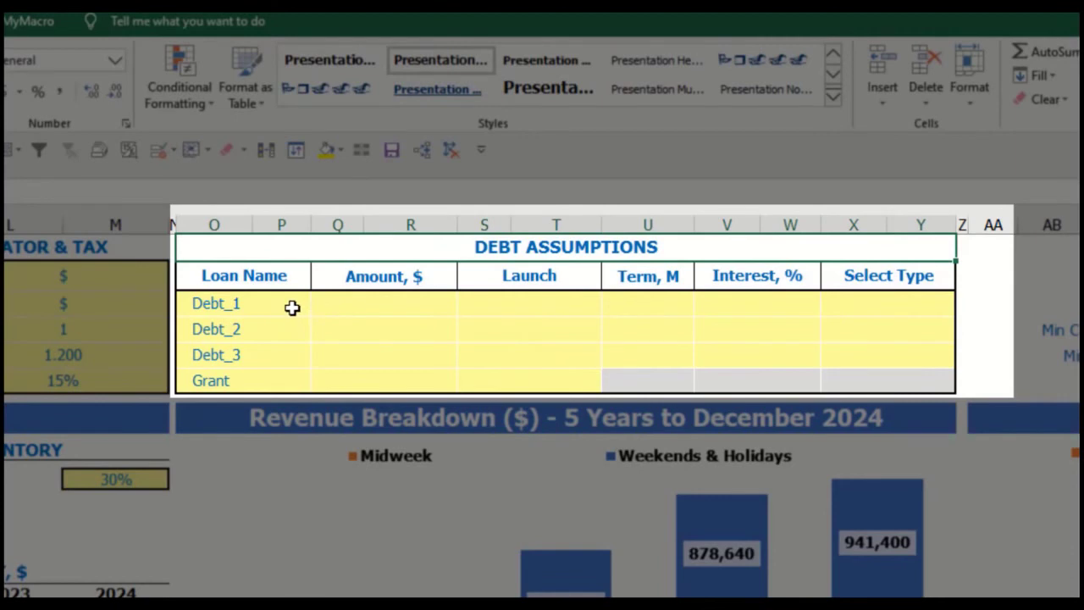
{"action": "left_click", "coordinate": [947, 299]}
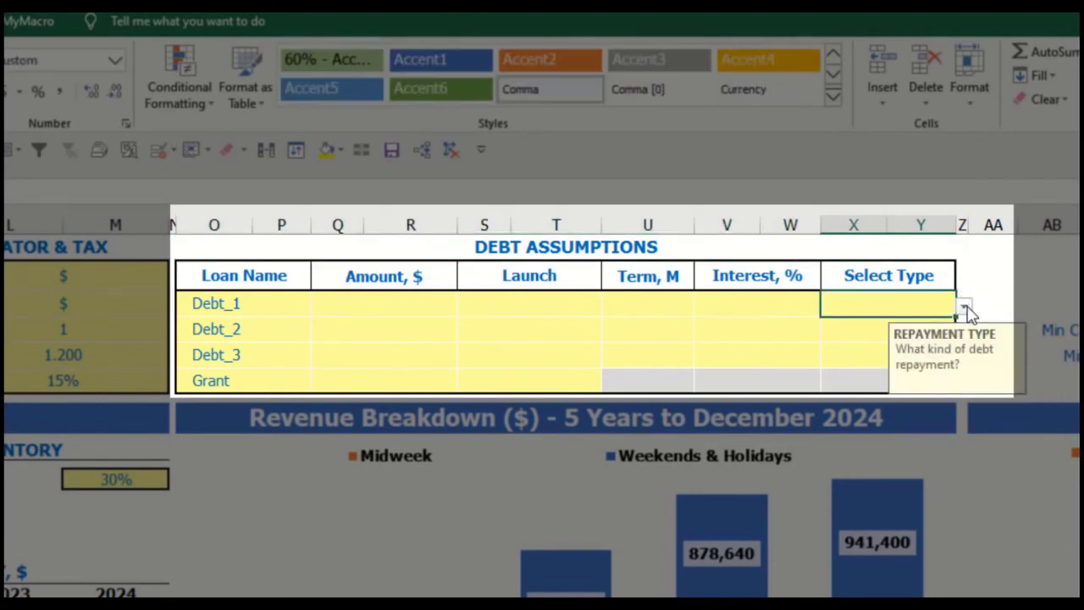
{"action": "left_click", "coordinate": [965, 308]}
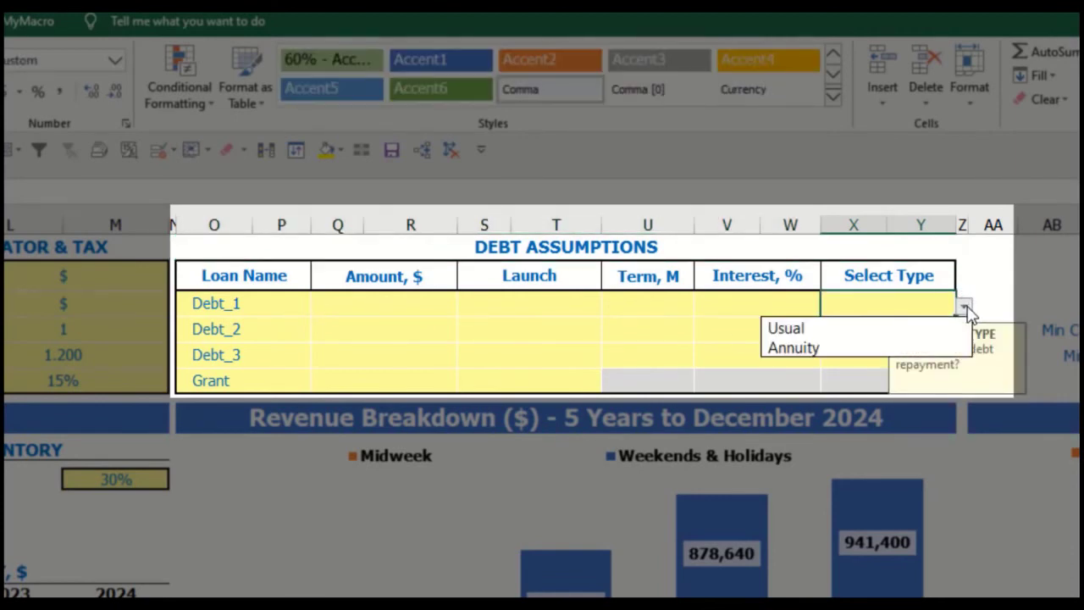
{"action": "left_click", "coordinate": [940, 345]}
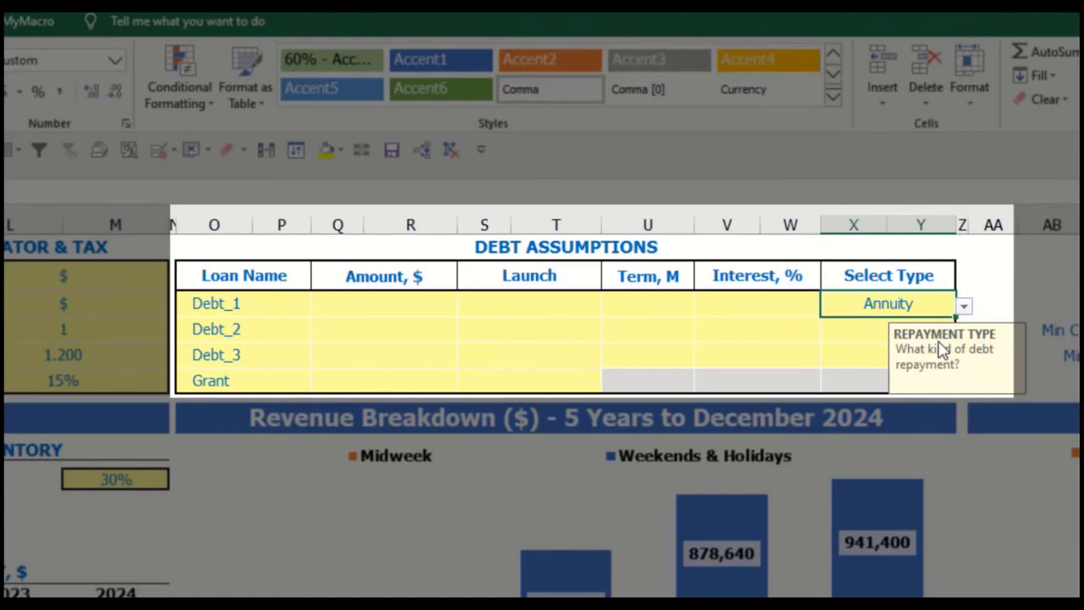
Step: Set Debt_1's repayment type to Usual and its loan amount to $1,000,000 in the debt assumptions
{"action": "left_click", "coordinate": [964, 306]}
{"action": "left_click", "coordinate": [930, 342]}
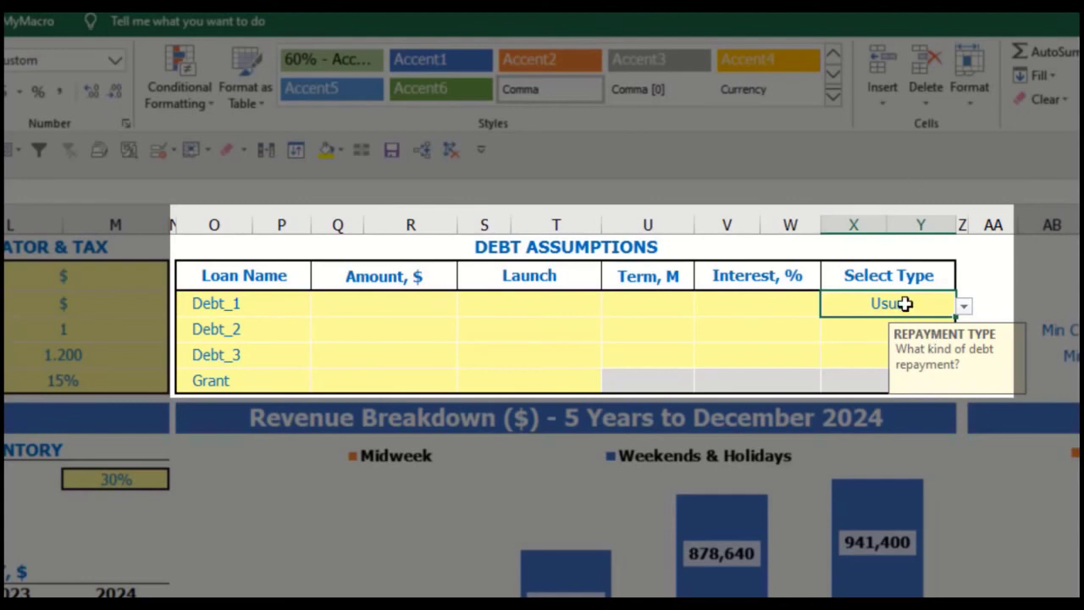
{"action": "left_click", "coordinate": [429, 304]}
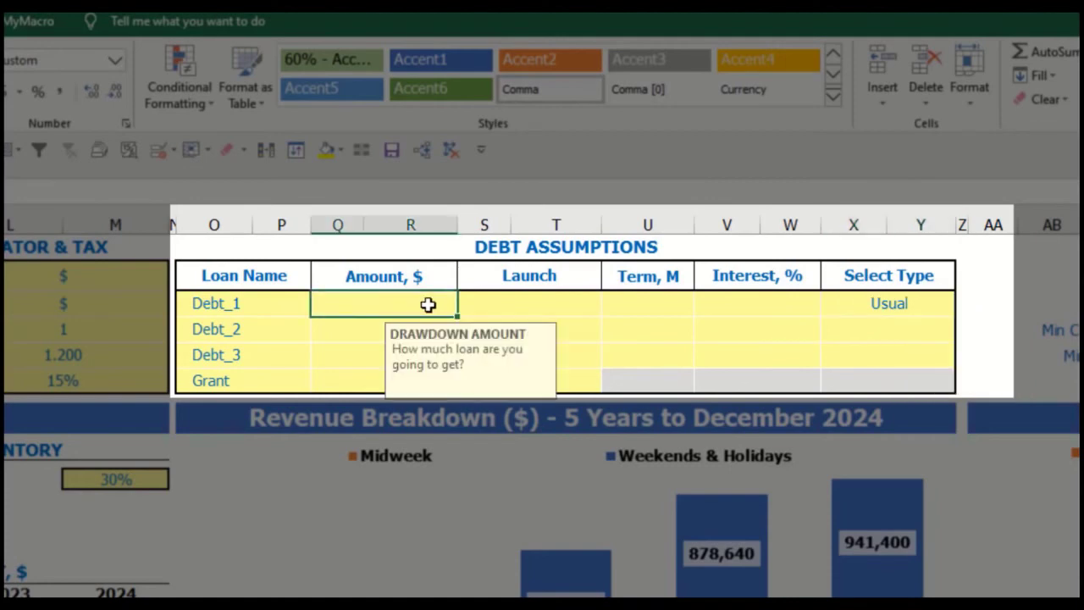
{"action": "type", "text": "00000"}
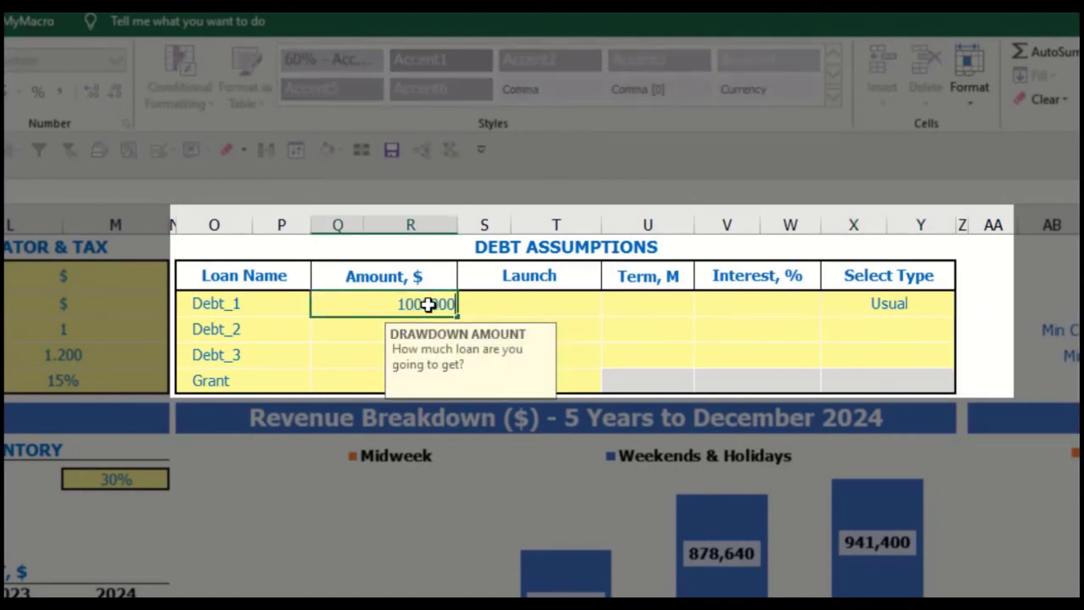
{"action": "key", "text": "Return"}
Step: Set the launch date of Debt_1 to Feb-20 and its repayment term to 60 months
{"action": "left_click", "coordinate": [595, 302]}
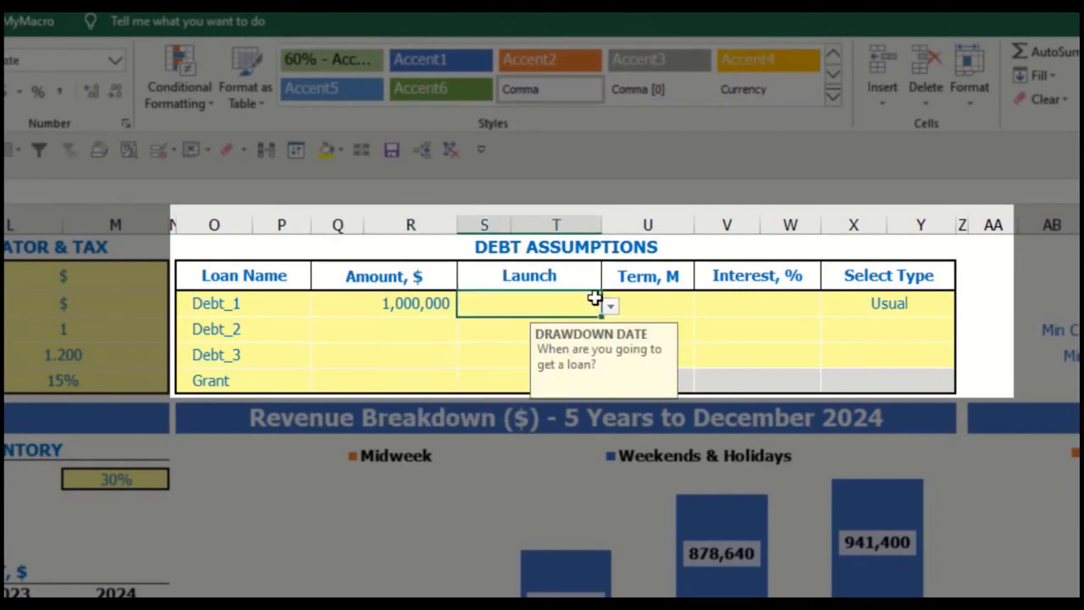
{"action": "left_click", "coordinate": [610, 307]}
{"action": "left_click", "coordinate": [564, 348]}
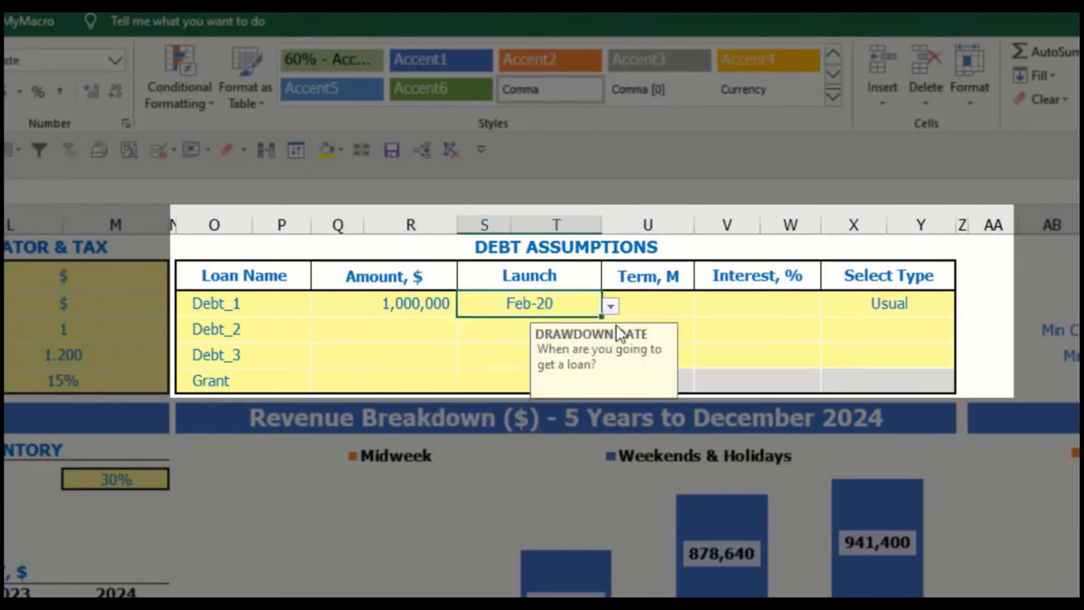
{"action": "left_click", "coordinate": [649, 298]}
{"action": "type", "text": "60"}
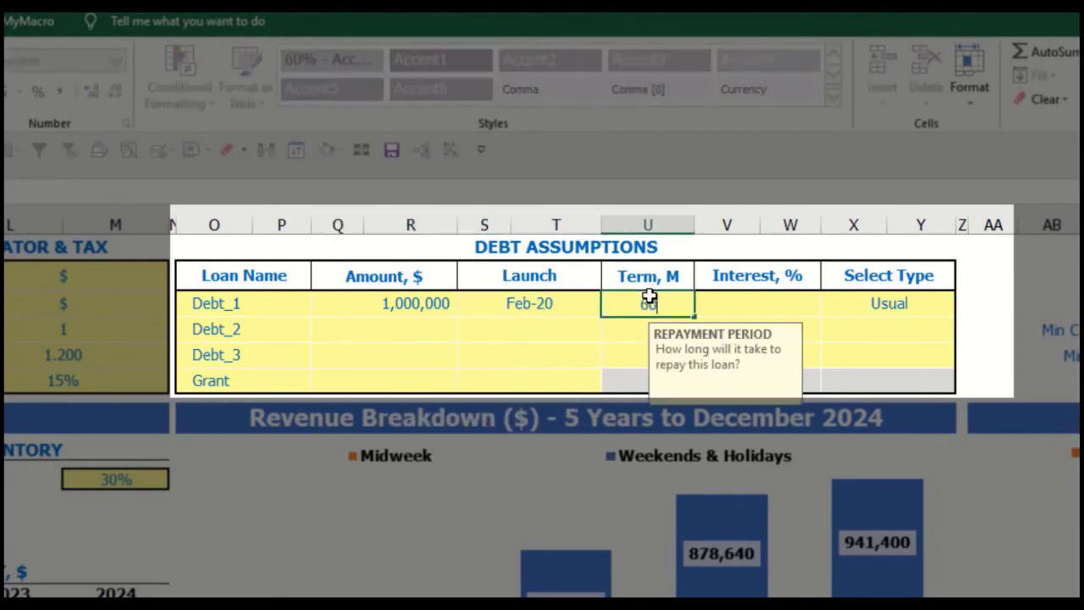
{"action": "key", "text": "Return"}
Step: Set the annual interest rate of Debt_1 to 5%
{"action": "left_click", "coordinate": [713, 302]}
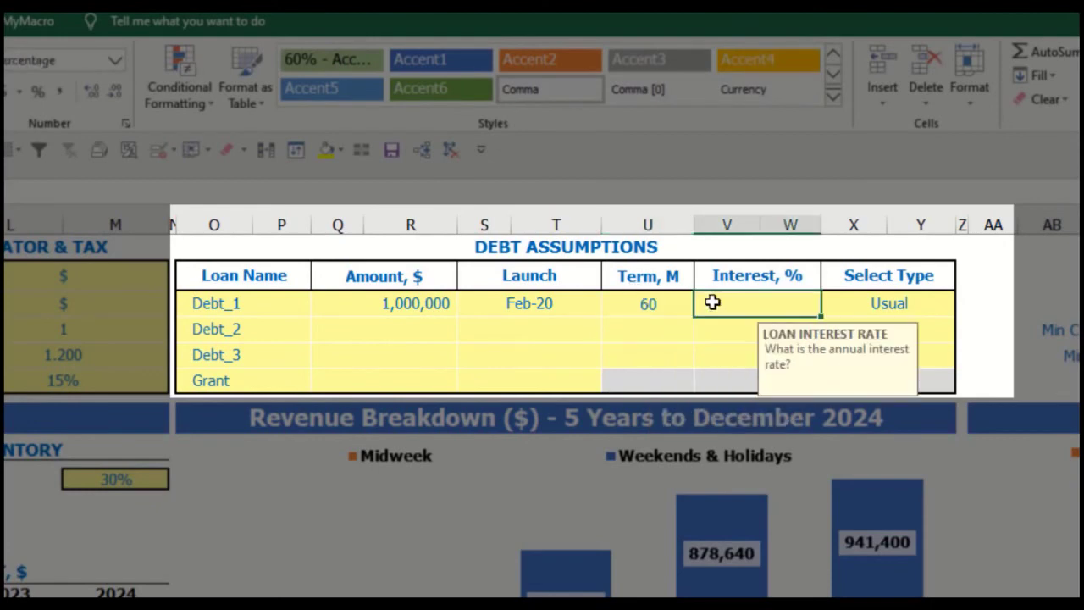
{"action": "type", "text": "5"}
{"action": "key", "text": "Return"}
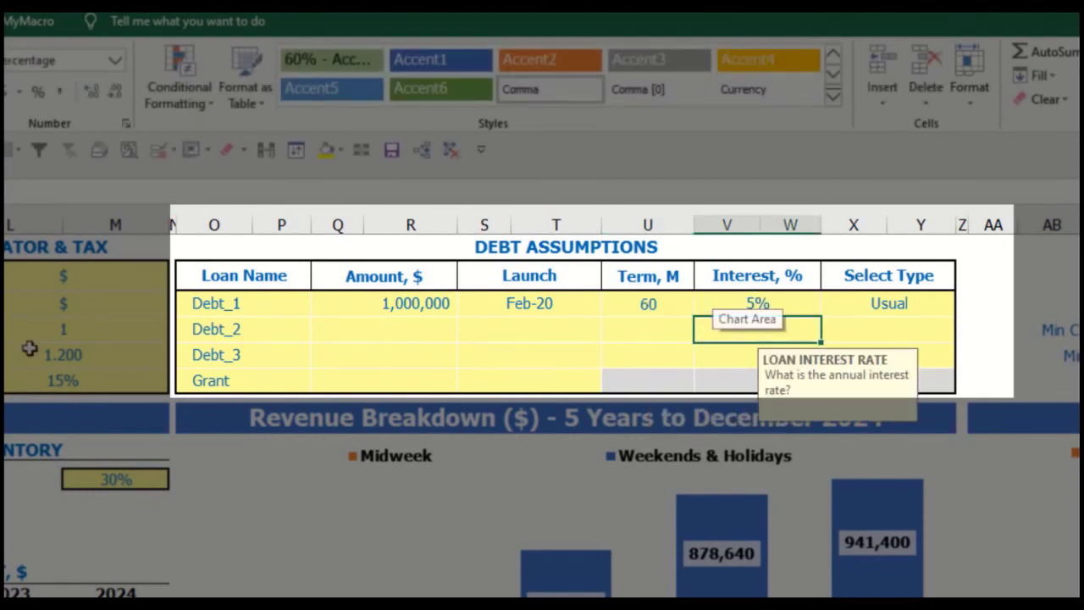
Step: Set the Grant amount to $500,000 and its launch date to Mar-20 in the debt assumptions
{"action": "left_click", "coordinate": [403, 385]}
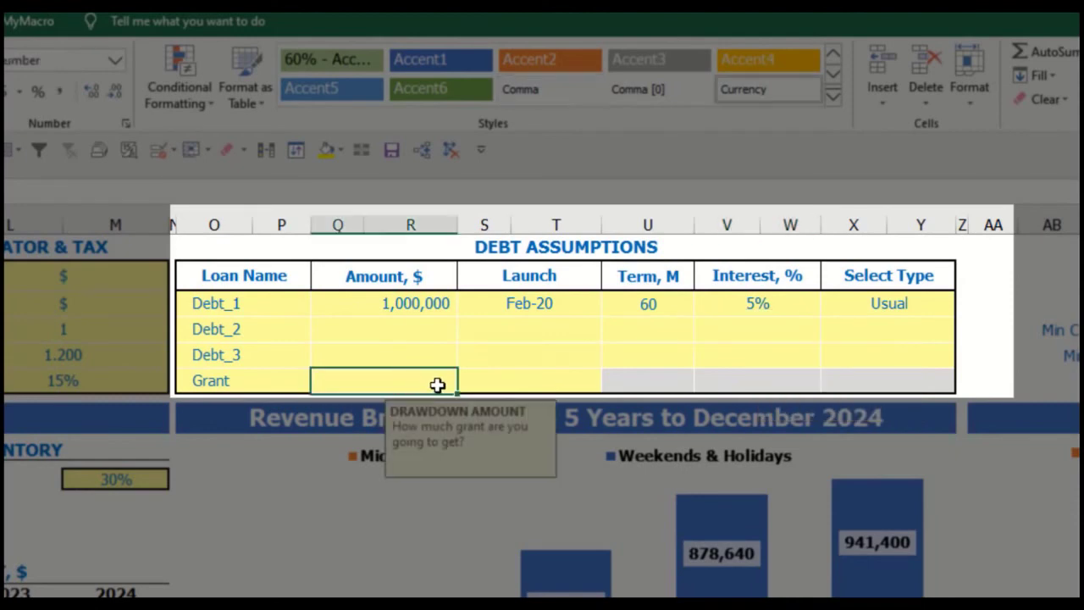
{"action": "type", "text": "500,0"}
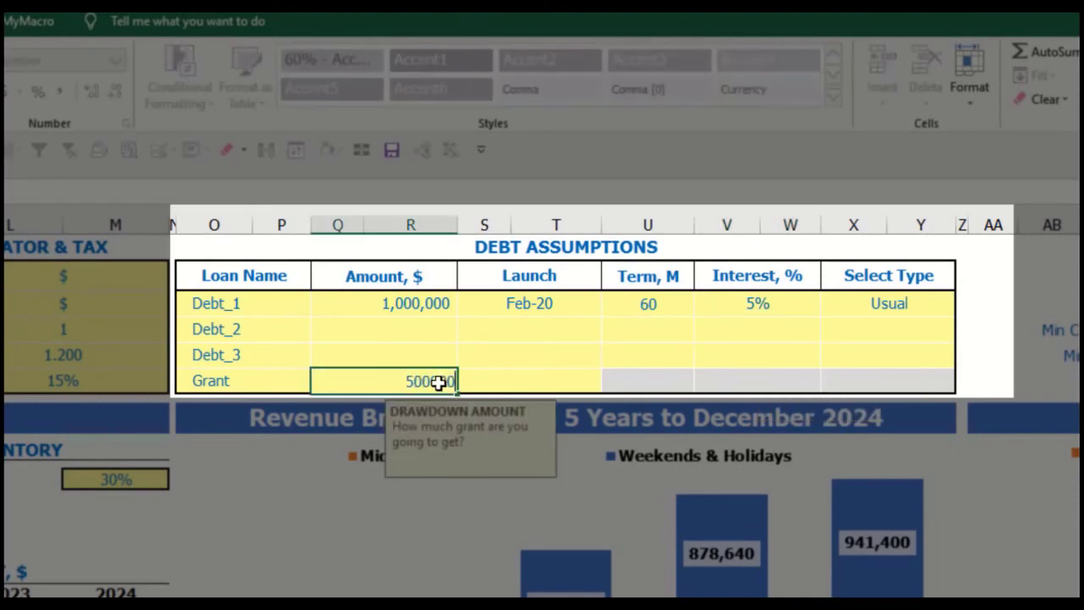
{"action": "type", "text": "00"}
{"action": "key", "text": "Return"}
{"action": "left_click", "coordinate": [576, 381]}
{"action": "left_click", "coordinate": [610, 385]}
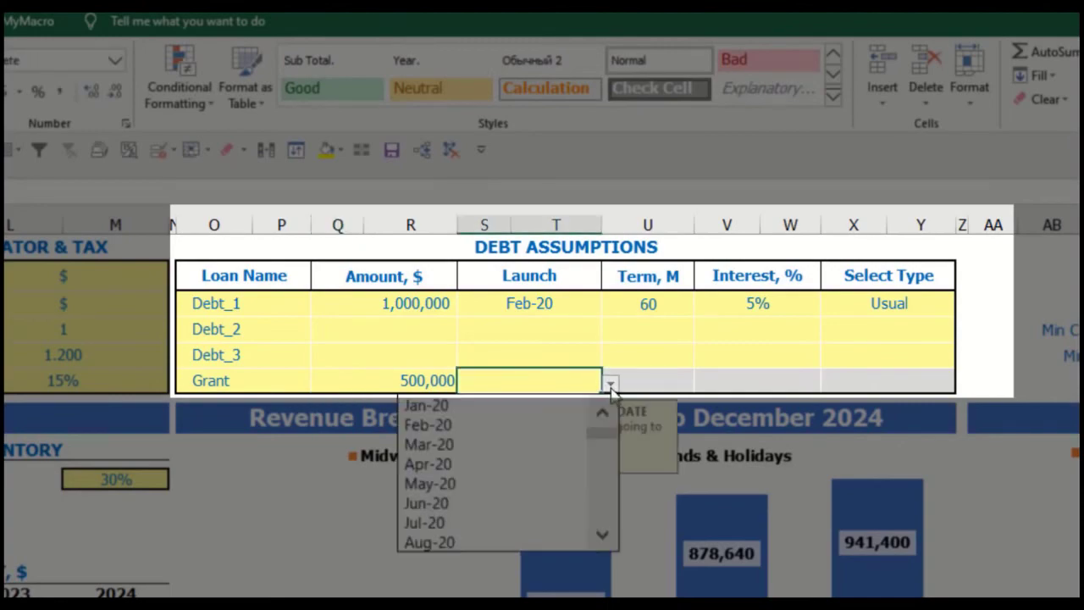
{"action": "left_click", "coordinate": [540, 447]}
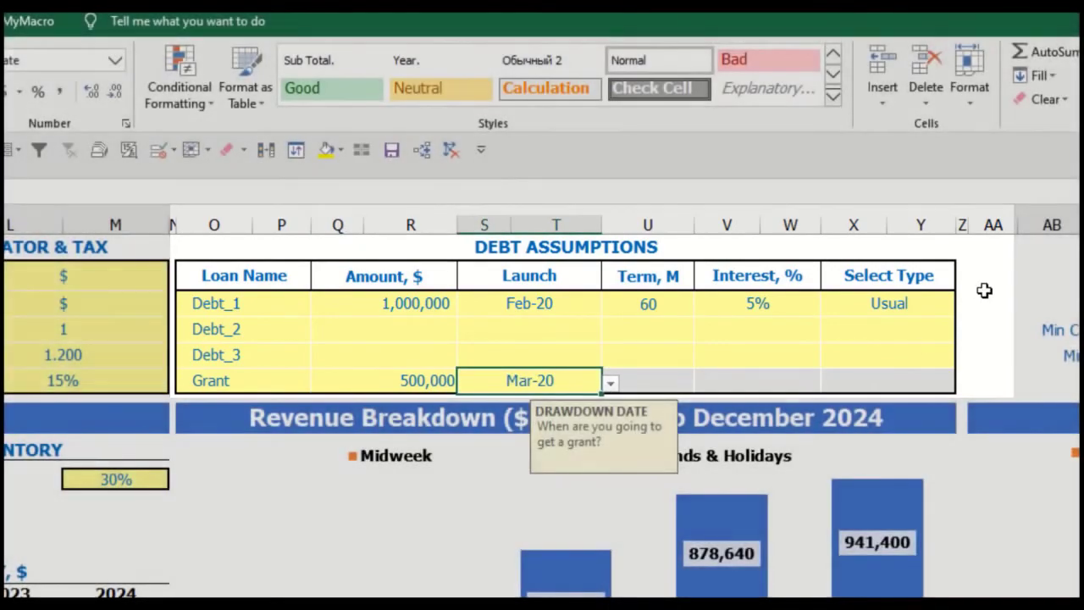
{"action": "left_click", "coordinate": [984, 289]}
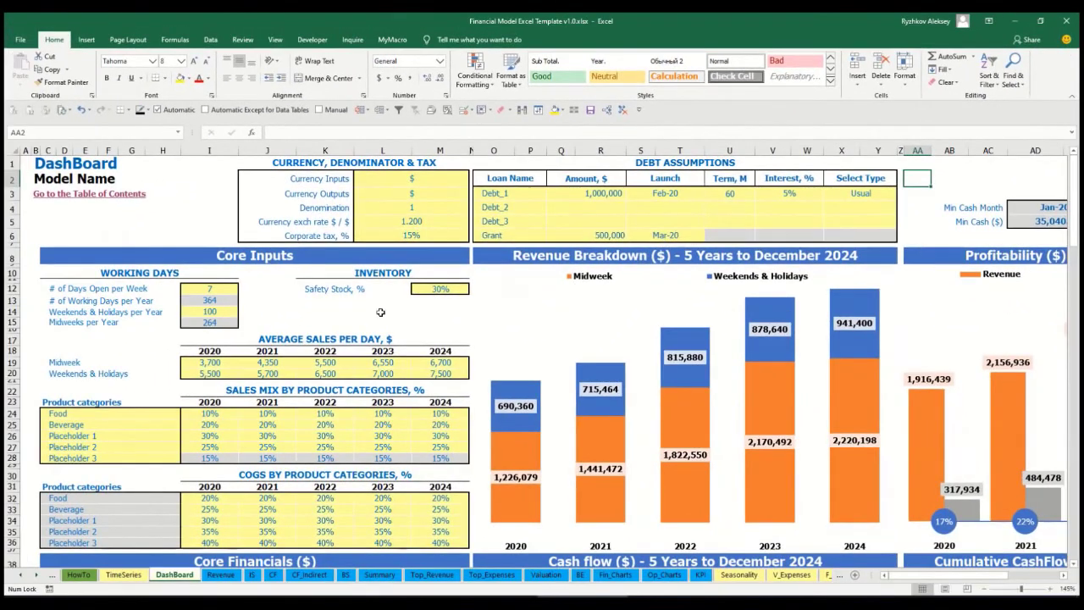
Step: Review the debt balance, repayment and interest calculations for each loan and the total debts on the Capital sheet
{"action": "left_click", "coordinate": [35, 577]}
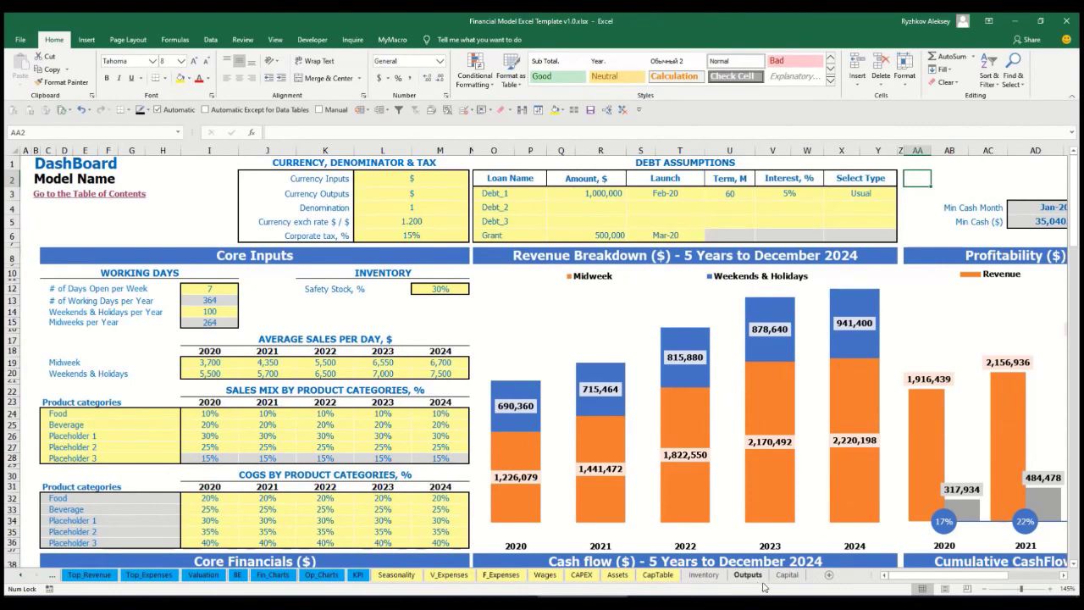
{"action": "left_click", "coordinate": [788, 575]}
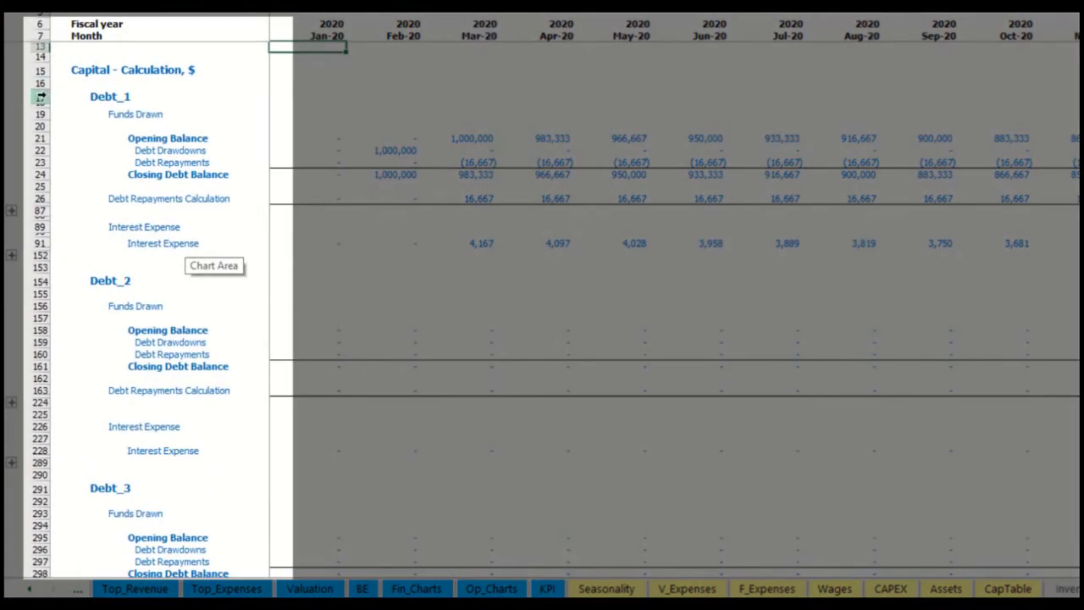
{"action": "scroll", "coordinate": [34, 285], "scroll_direction": "down", "scroll_amount": 9}
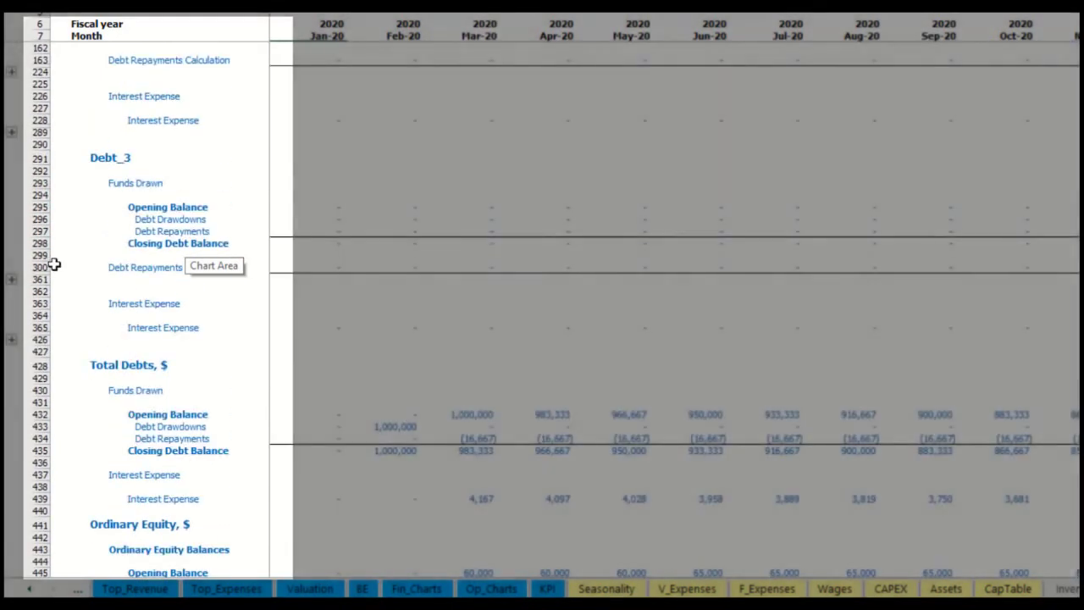
{"action": "scroll", "coordinate": [72, 292], "scroll_direction": "up", "scroll_amount": 5}
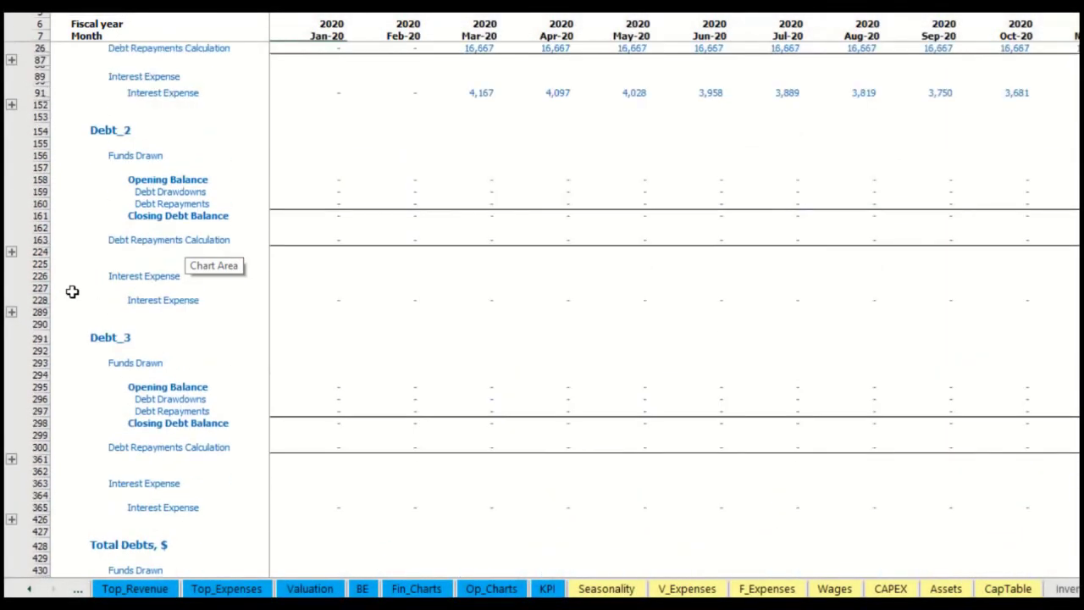
{"action": "scroll", "coordinate": [72, 292], "scroll_direction": "up", "scroll_amount": 4}
Step: Check the Interest Expense row of the Income Statement and the Interest Paid row of the Cash Flow Statement
{"action": "left_click", "coordinate": [30, 589]}
{"action": "left_click", "coordinate": [30, 591]}
{"action": "left_click", "coordinate": [30, 590]}
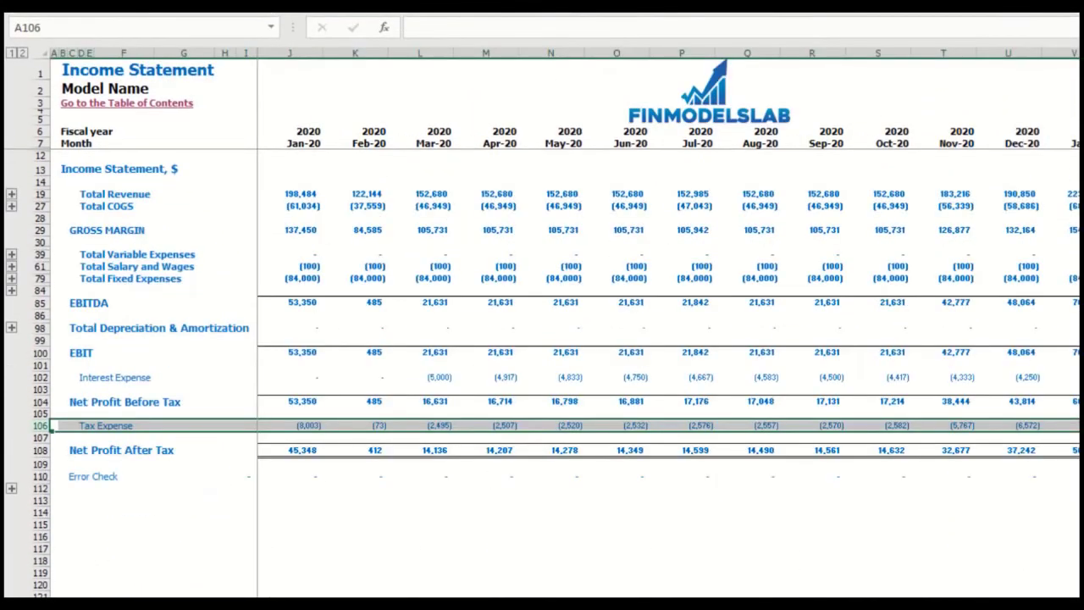
{"action": "left_click", "coordinate": [40, 377]}
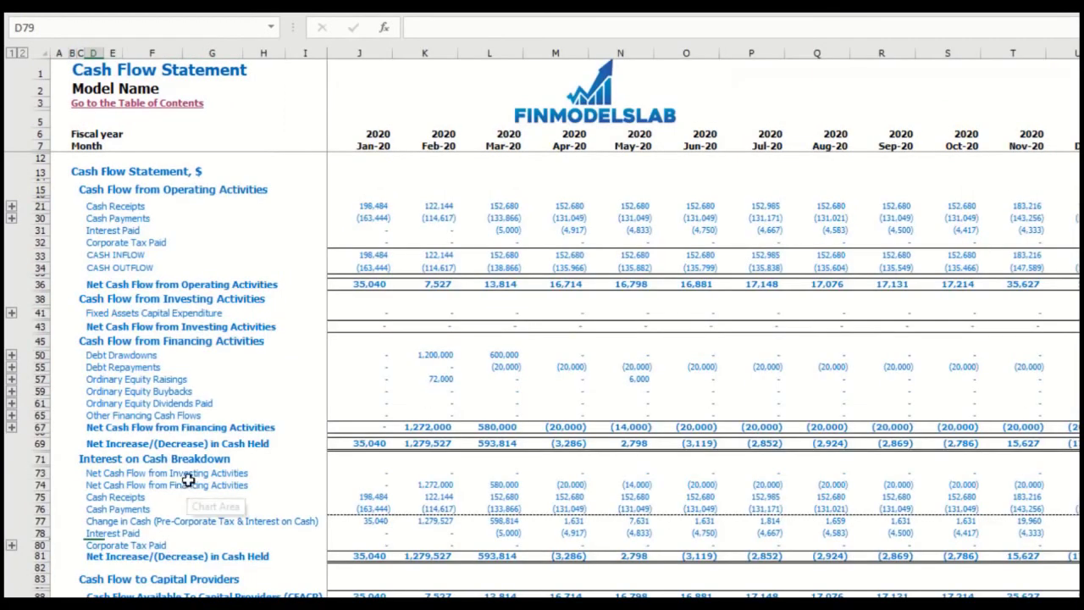
{"action": "left_click", "coordinate": [41, 232]}
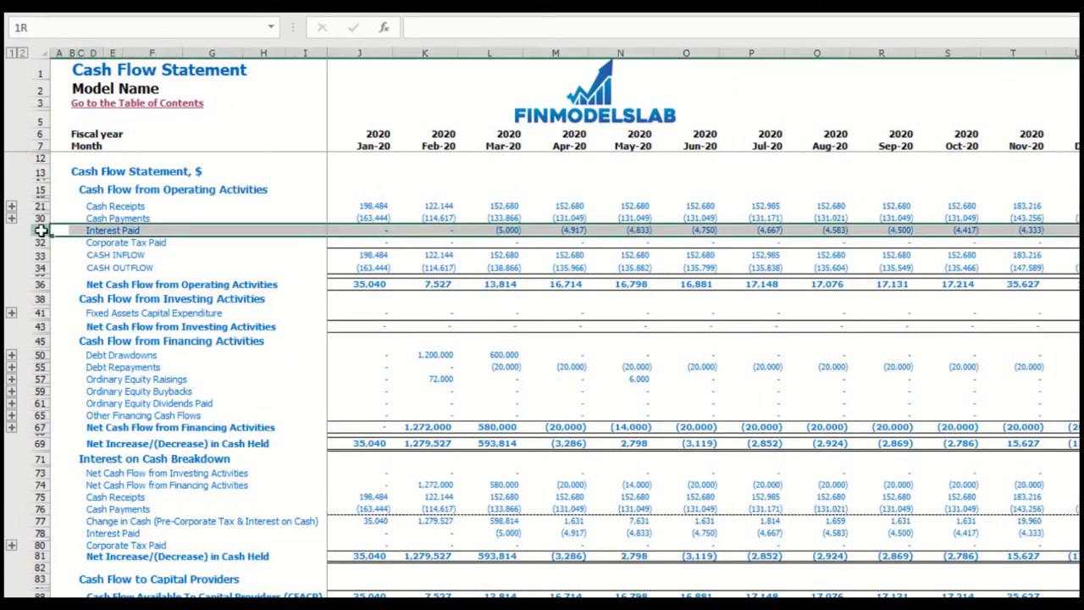
Step: Check the Debt Drawdowns and Debt Repayments rows of the Cash Flow Statement and the Debt row of the Balance Sheet
{"action": "left_click", "coordinate": [41, 354]}
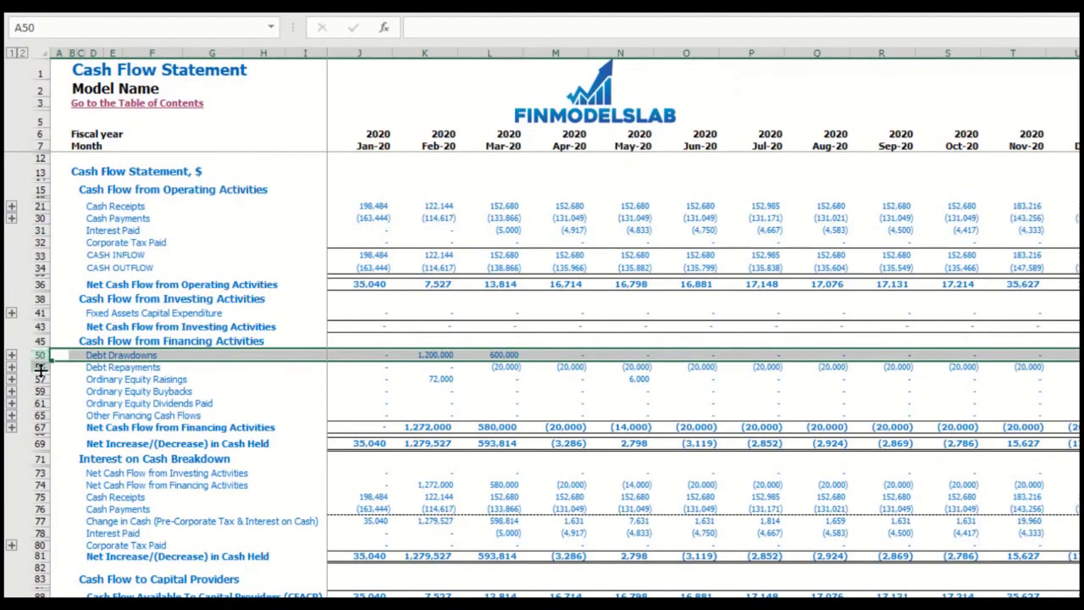
{"action": "left_click", "coordinate": [41, 367]}
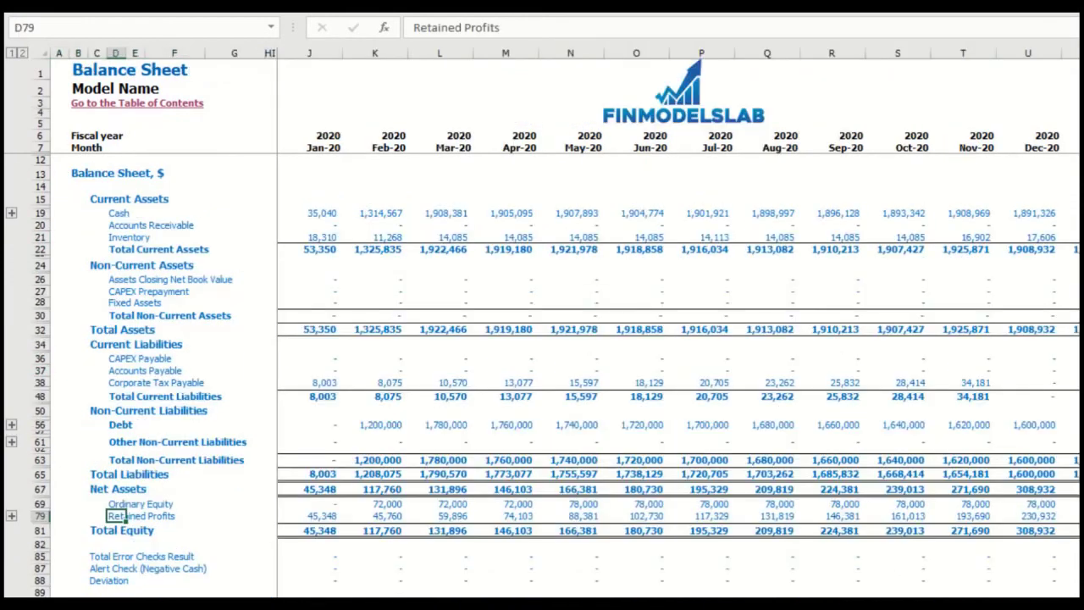
{"action": "left_click", "coordinate": [40, 424]}
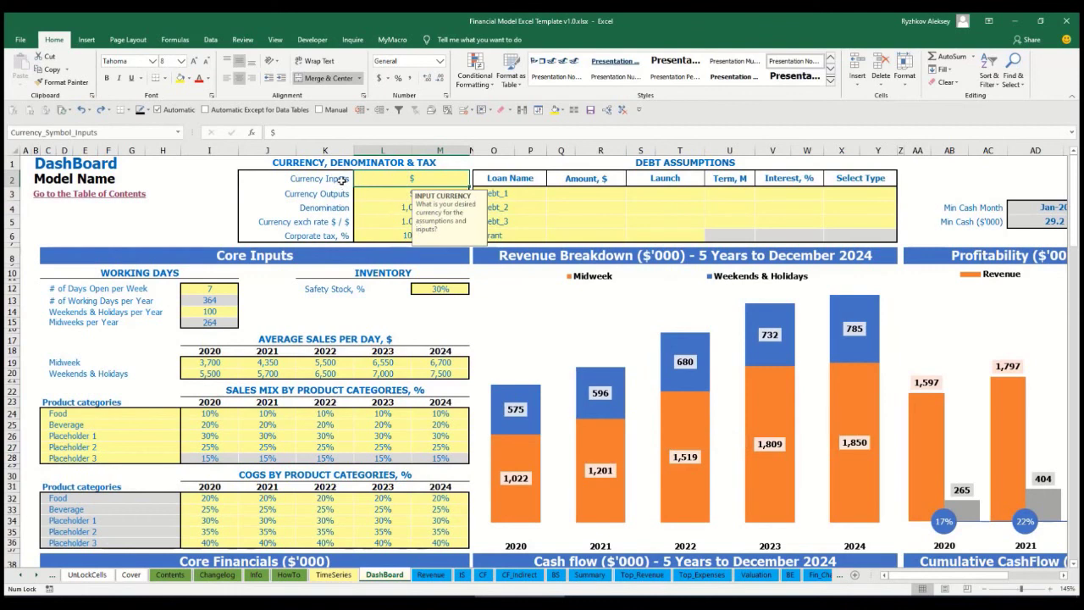
Step: Set the input currency to USD and the output currency to EUR in the DashBoard's currency assumptions
{"action": "left_click", "coordinate": [194, 184]}
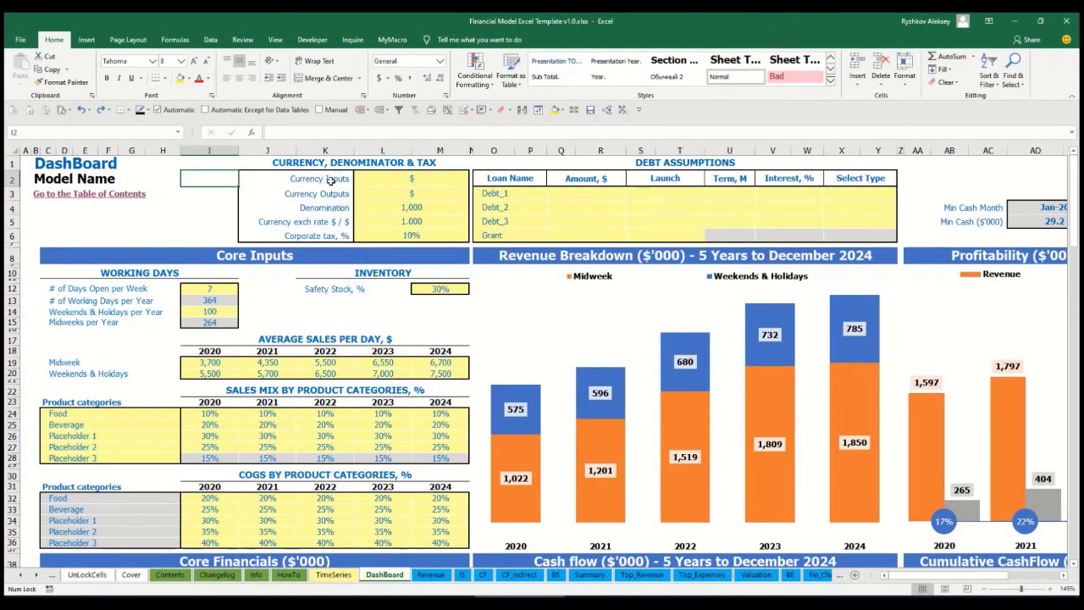
{"action": "left_click", "coordinate": [397, 180]}
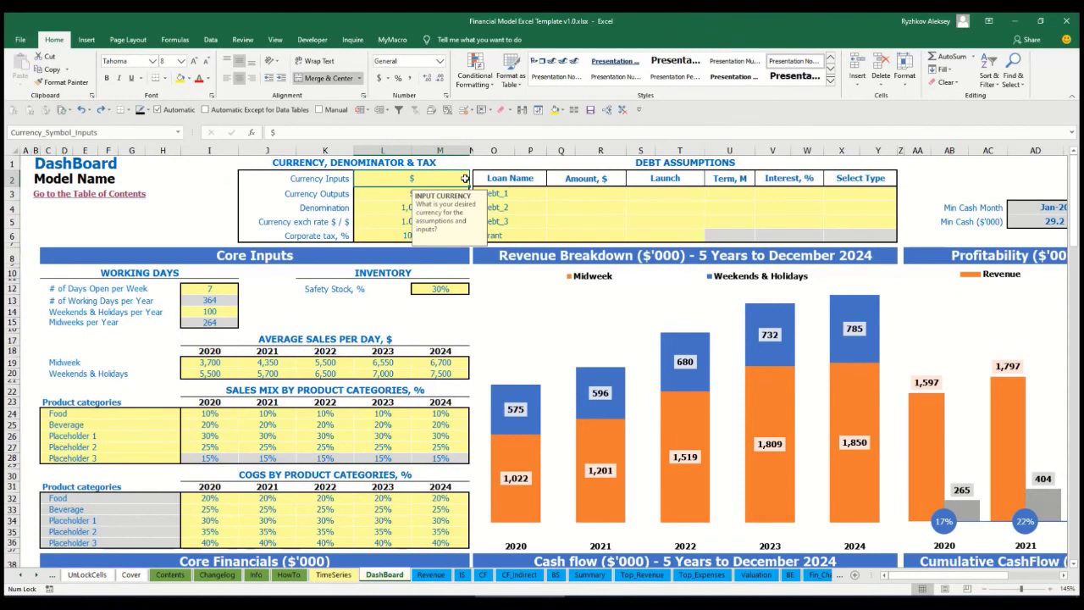
{"action": "left_click", "coordinate": [371, 197]}
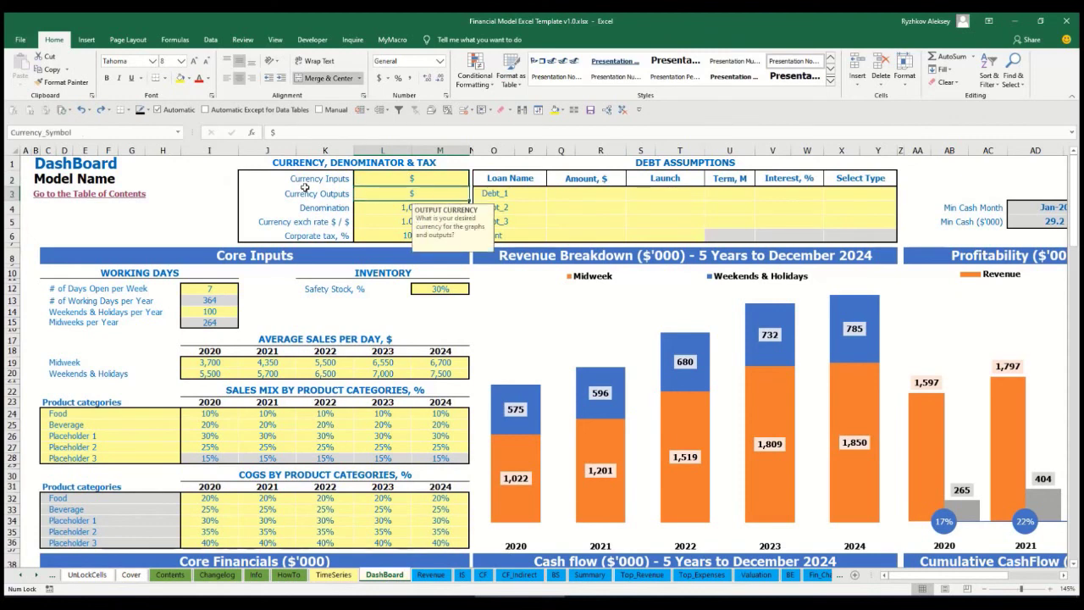
{"action": "left_click", "coordinate": [387, 180]}
{"action": "left_click", "coordinate": [385, 194]}
{"action": "left_click", "coordinate": [401, 180]}
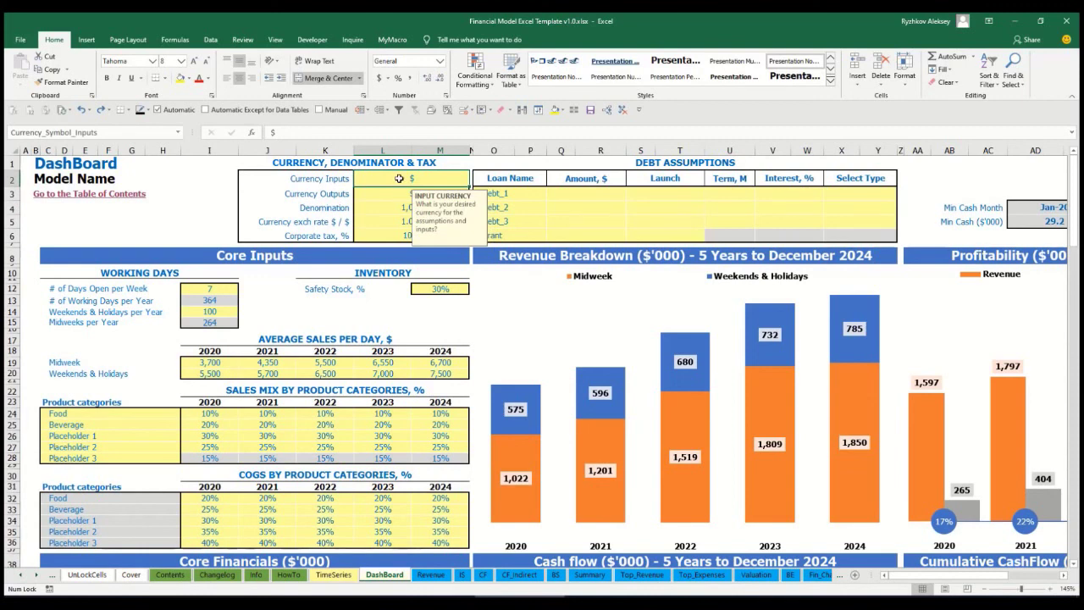
{"action": "type", "text": "USD"}
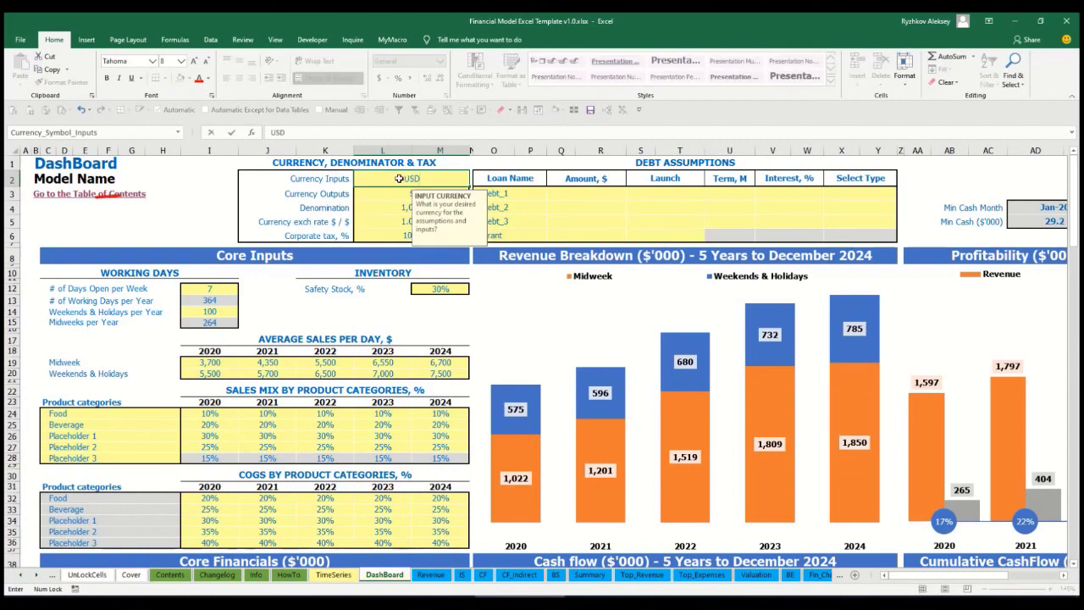
{"action": "key", "text": "Return"}
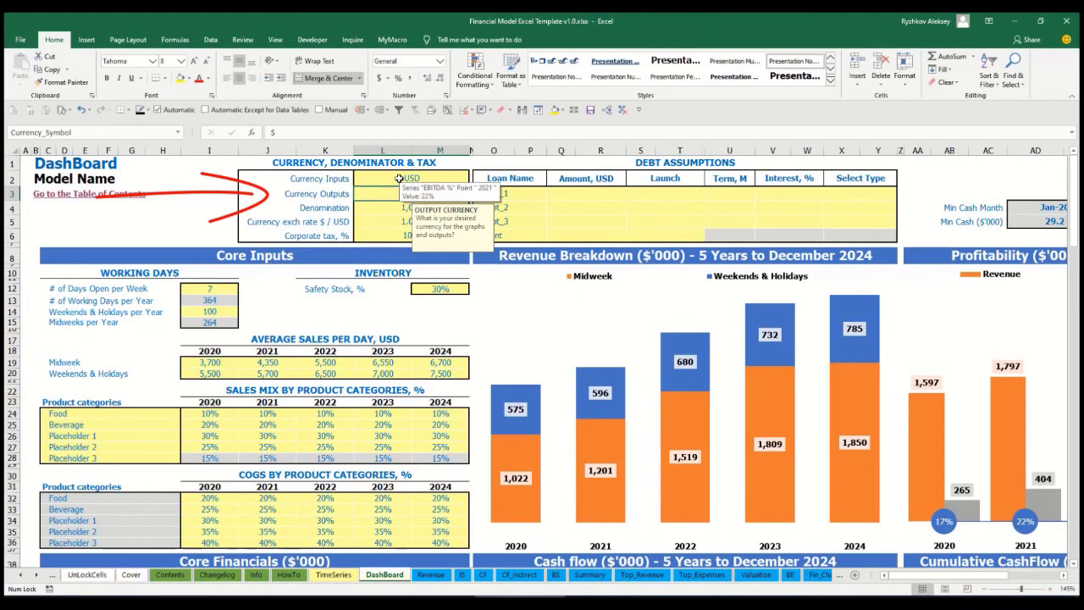
{"action": "type", "text": "EUR"}
{"action": "key", "text": "Return"}
{"action": "key", "text": "Down"}
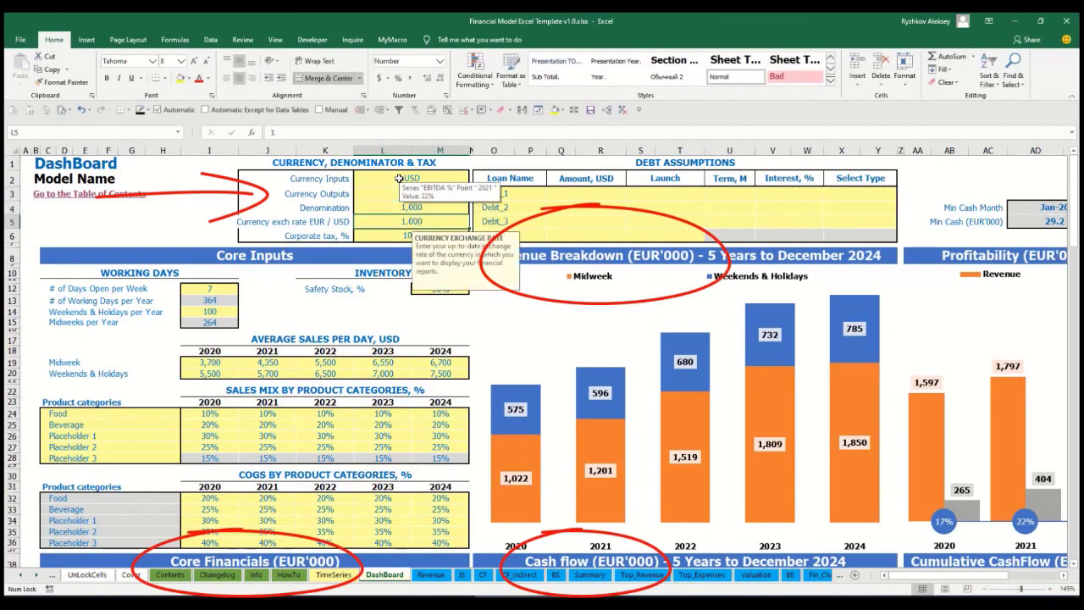
{"action": "left_click", "coordinate": [218, 196]}
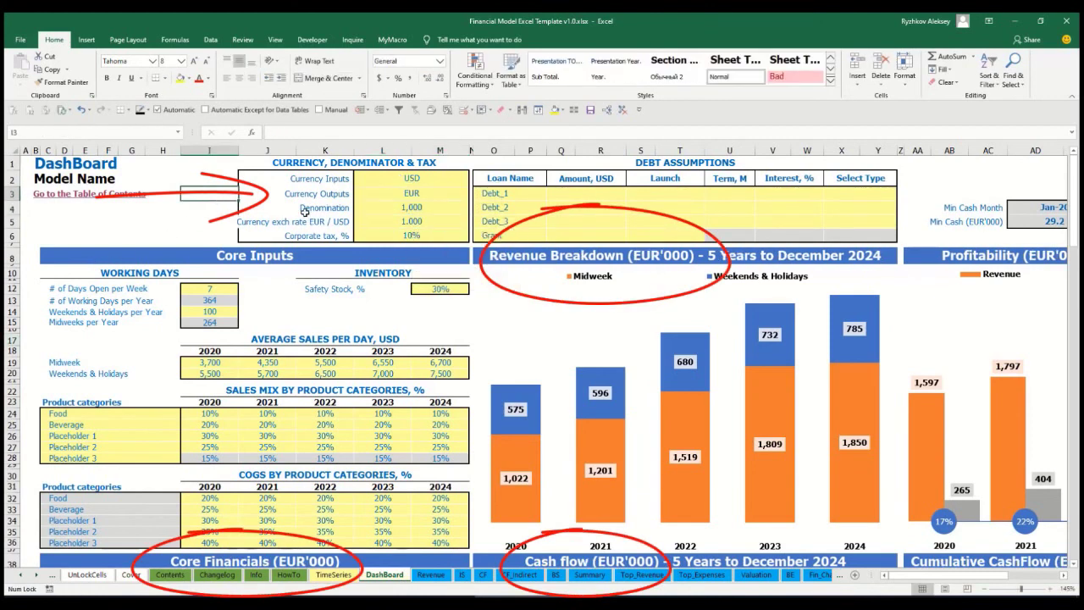
Step: Set the EUR / USD currency exchange rate to 1.2 on the DashBoard
{"action": "left_click", "coordinate": [396, 221]}
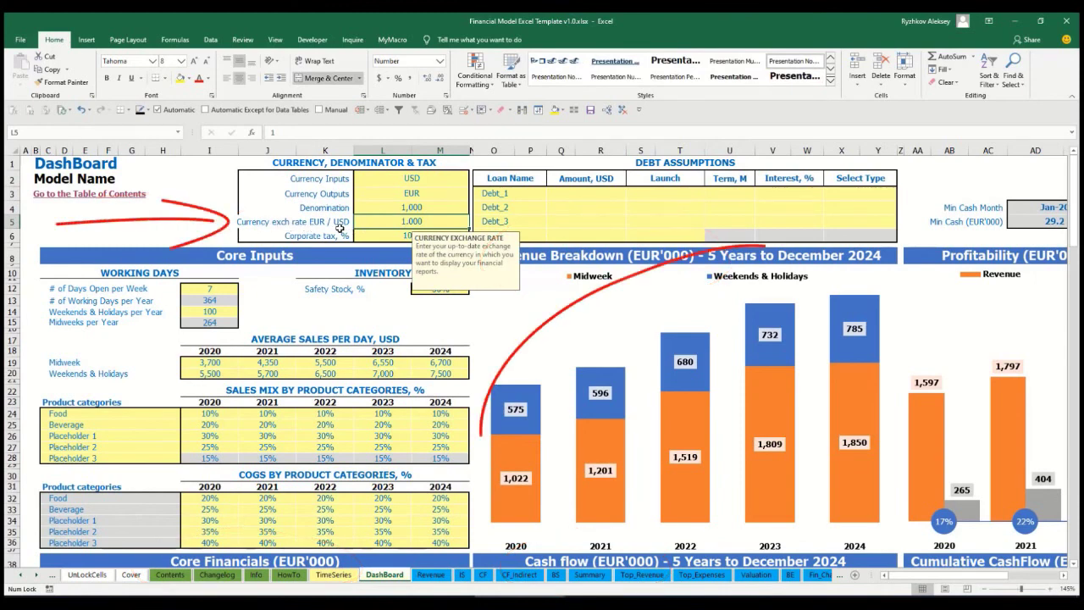
{"action": "type", "text": "1.2"}
{"action": "key", "text": "Return"}
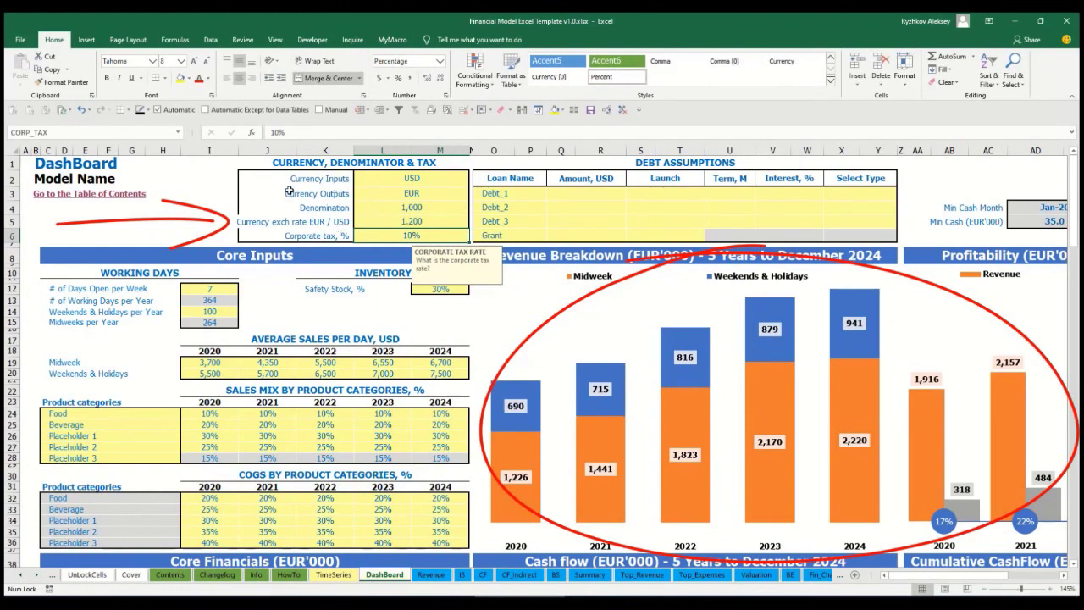
{"action": "left_click", "coordinate": [390, 176]}
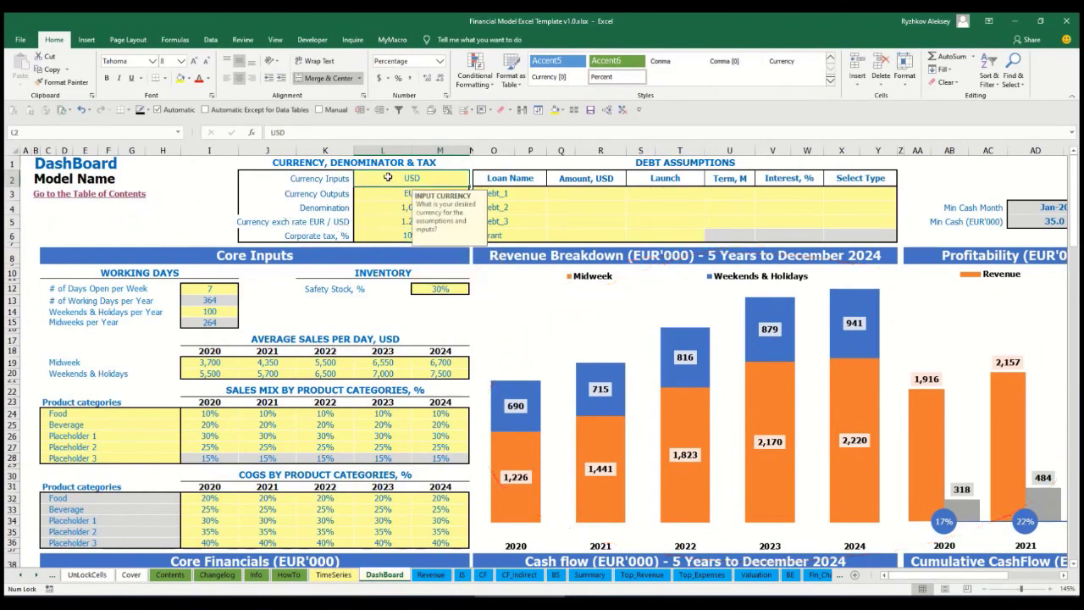
{"action": "left_click", "coordinate": [382, 194]}
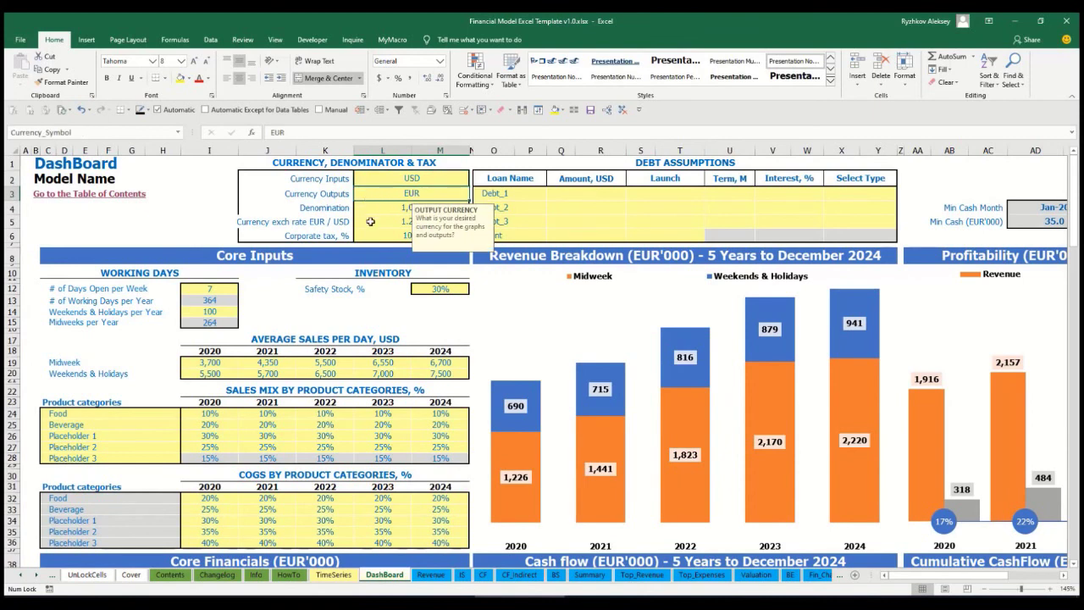
{"action": "left_click", "coordinate": [370, 222]}
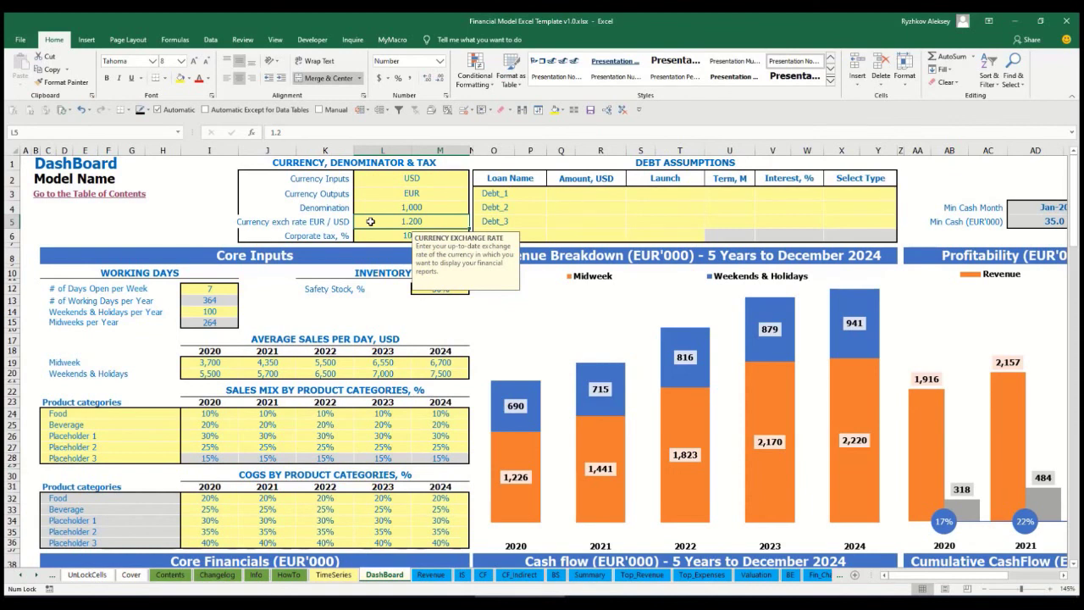
Step: Set the outputs denomination to 1,000,000 and compare the Income Statement headings and figures on the Summary sheet
{"action": "left_click", "coordinate": [400, 206]}
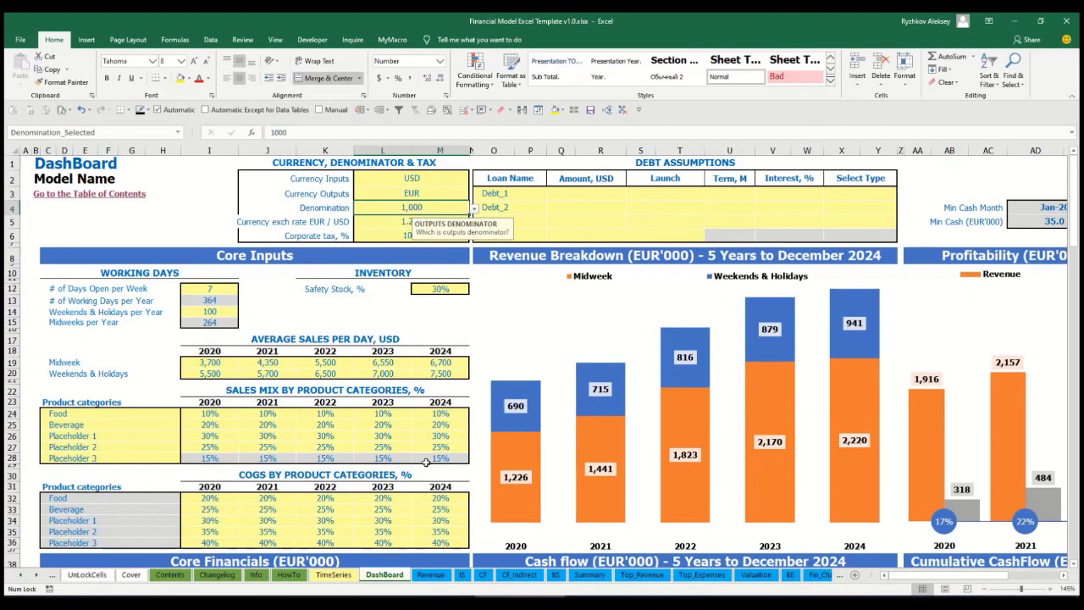
{"action": "left_click", "coordinate": [593, 575]}
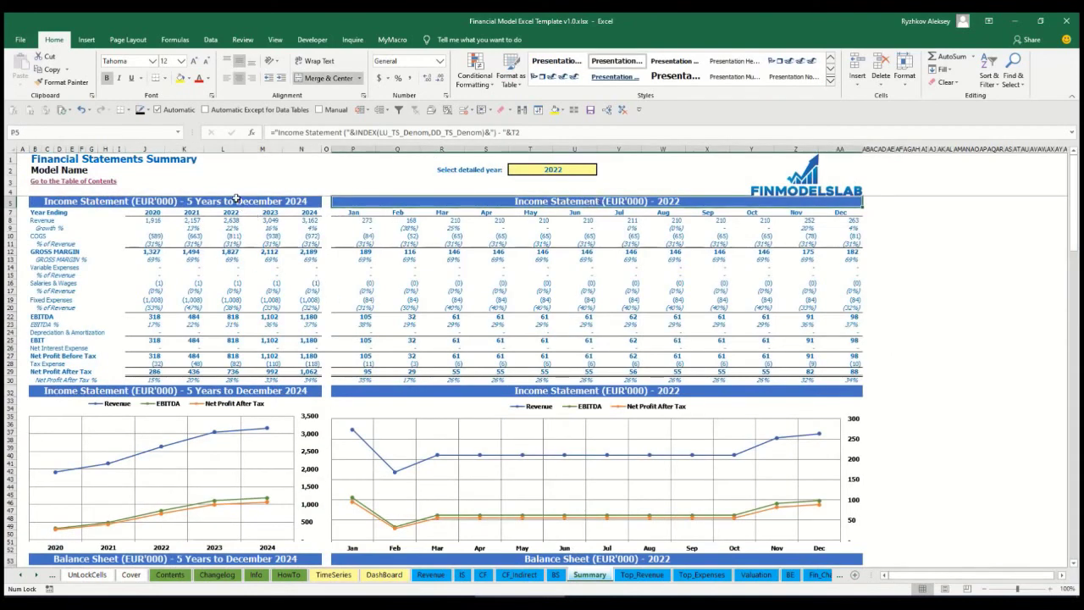
{"action": "left_click", "coordinate": [384, 574]}
{"action": "left_click", "coordinate": [473, 208]}
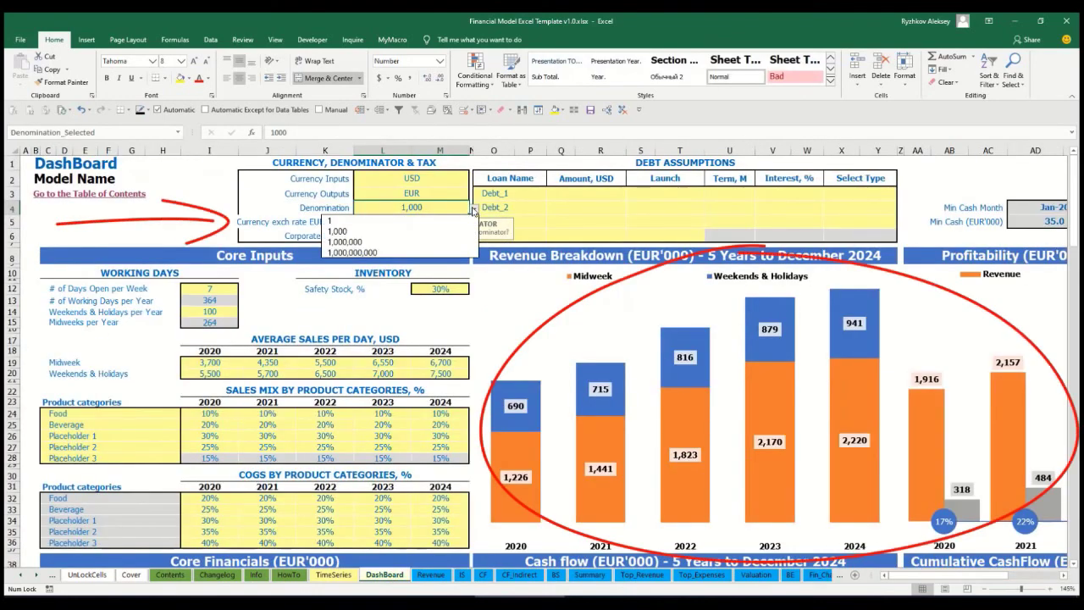
{"action": "left_click", "coordinate": [416, 244]}
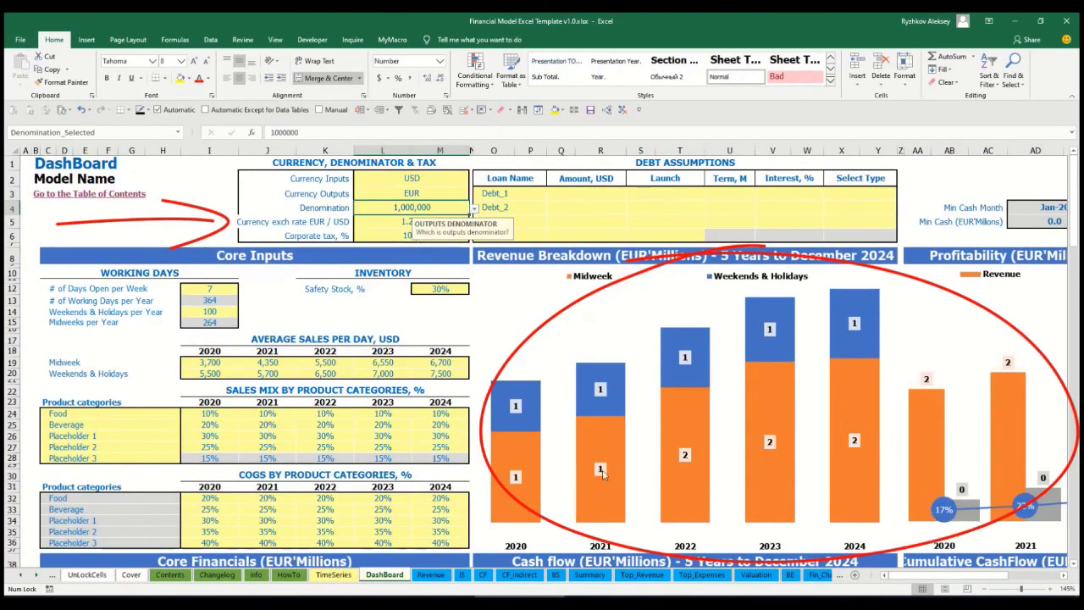
{"action": "left_click", "coordinate": [590, 574]}
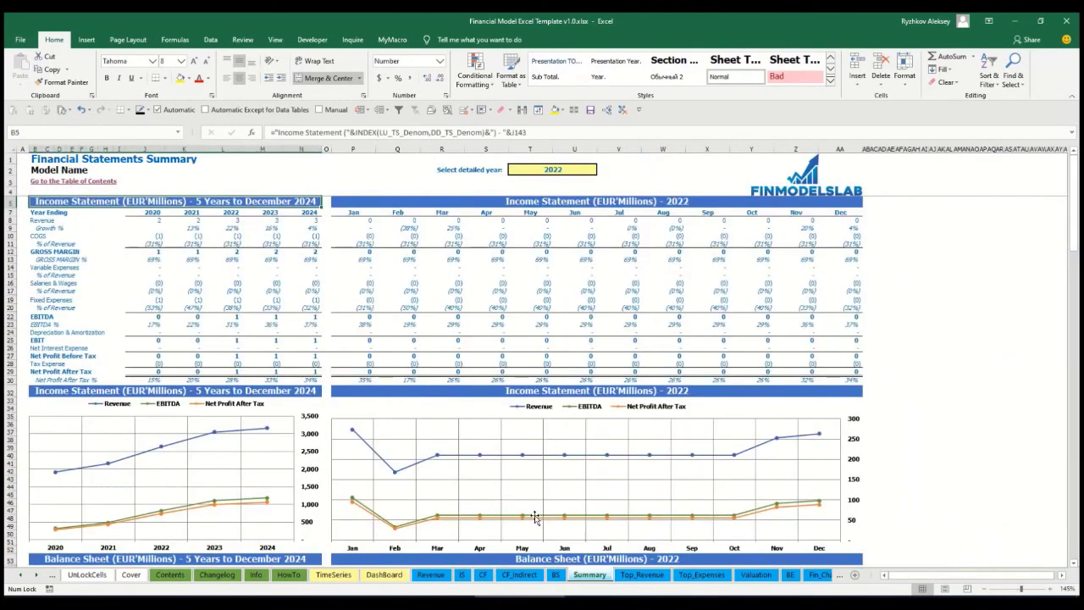
{"action": "left_click", "coordinate": [453, 202]}
{"action": "left_click", "coordinate": [384, 575]}
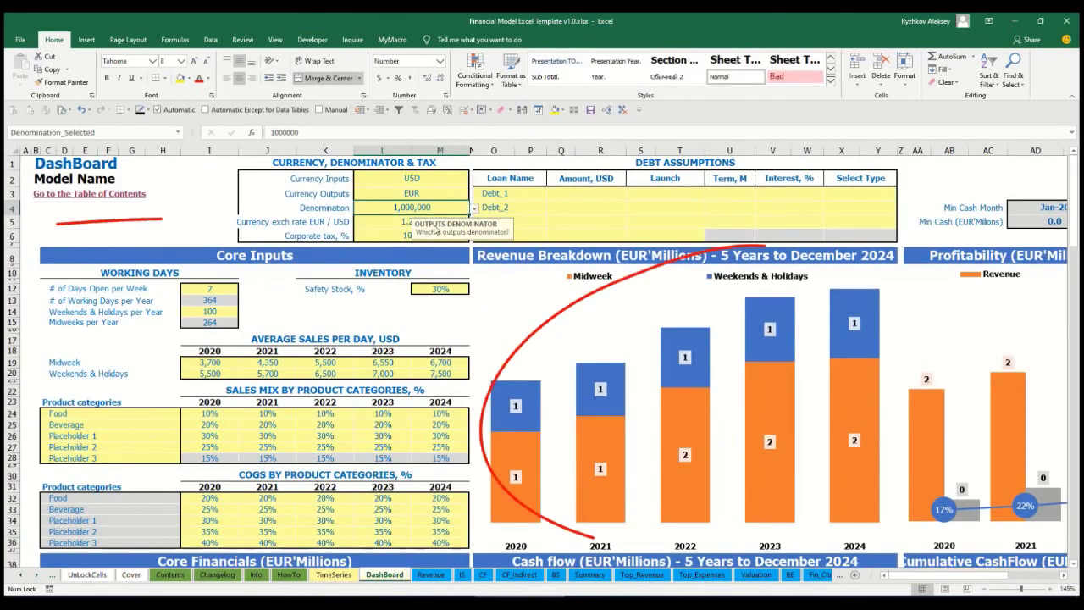
Step: Set the outputs denomination to 1 and check the Summary sheet
{"action": "left_click", "coordinate": [472, 209]}
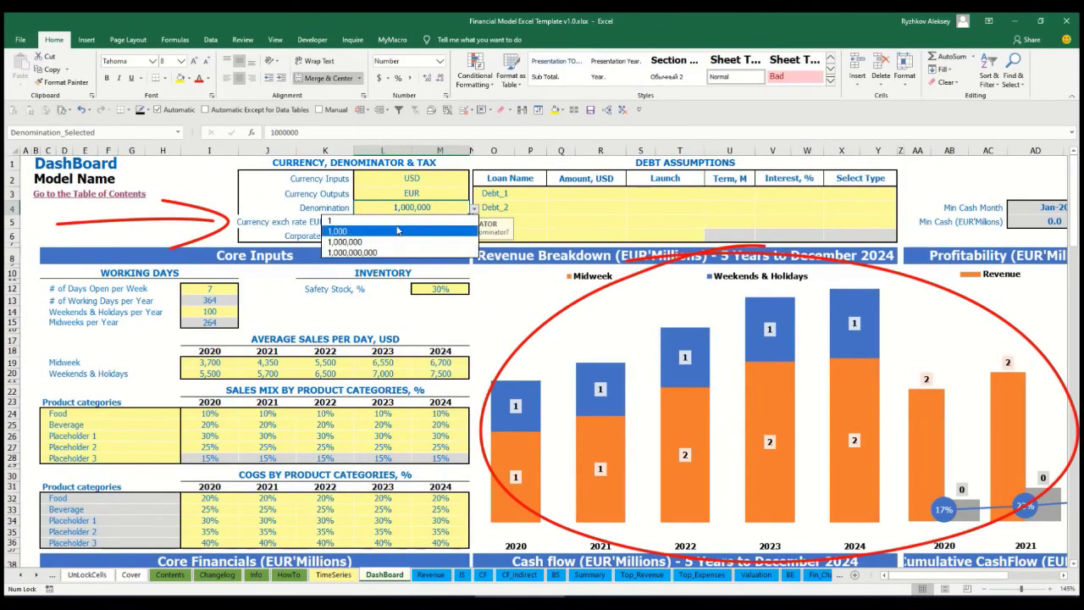
{"action": "left_click", "coordinate": [397, 222]}
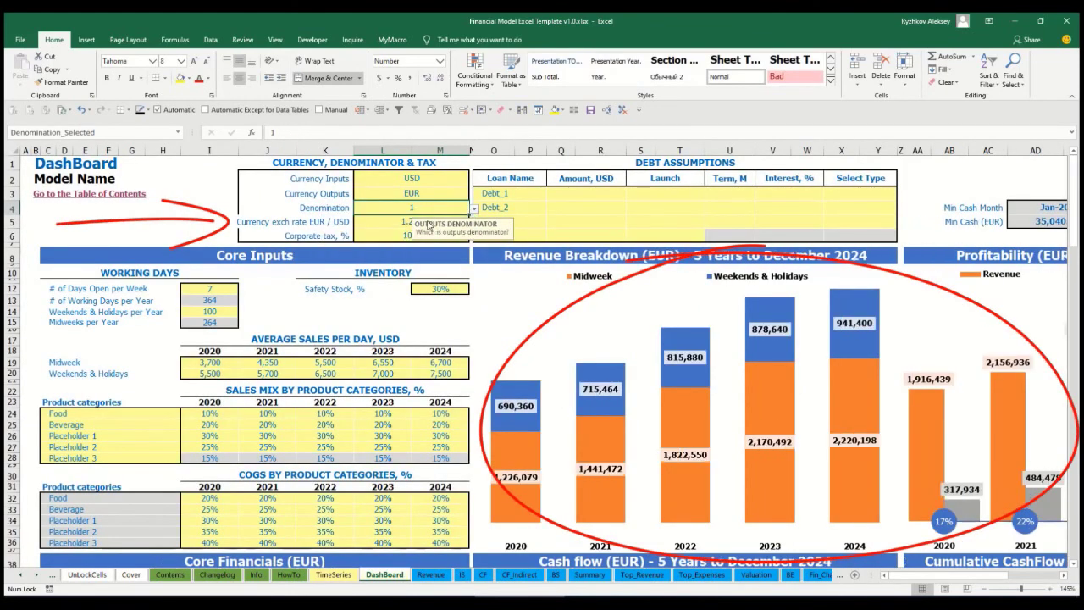
{"action": "left_click", "coordinate": [589, 574]}
{"action": "left_click", "coordinate": [384, 574]}
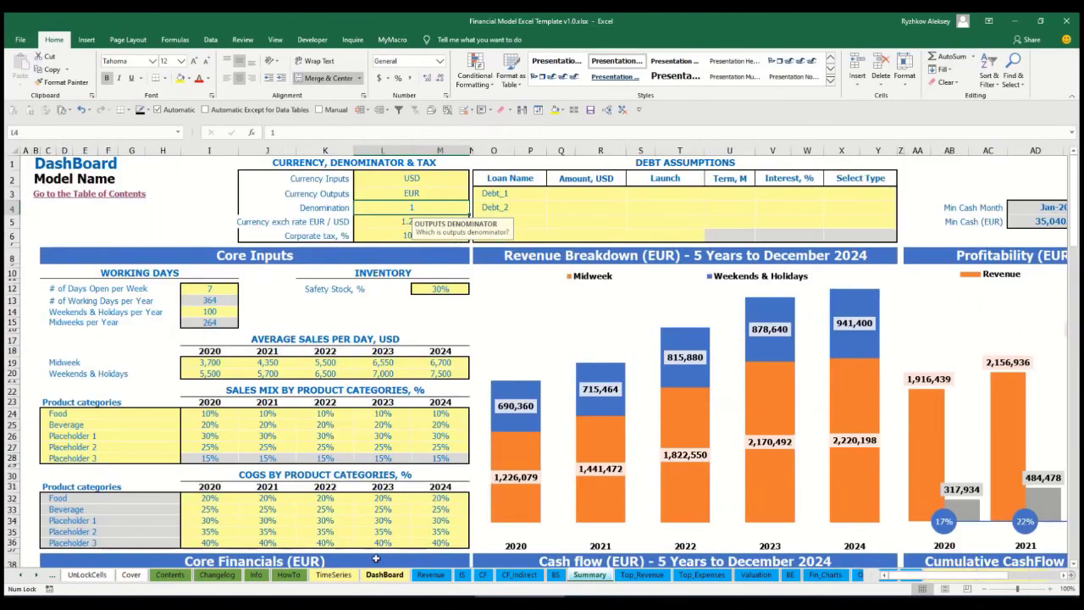
Step: Set the corporate tax rate to 15% and check the Tax Expense row of the Income Statement
{"action": "left_click", "coordinate": [387, 233]}
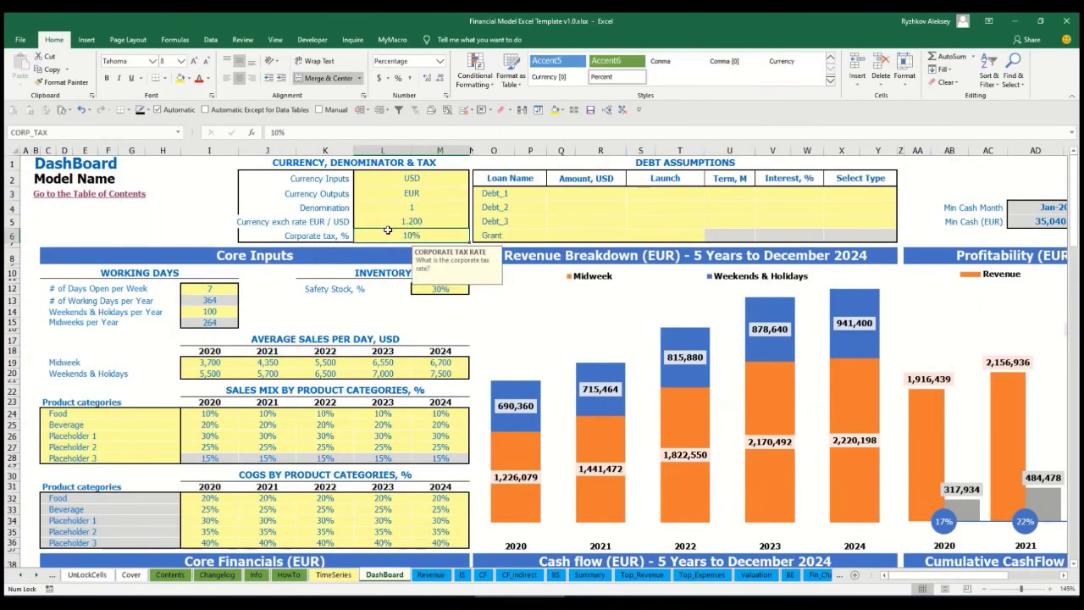
{"action": "type", "text": "15%"}
{"action": "key", "text": "Return"}
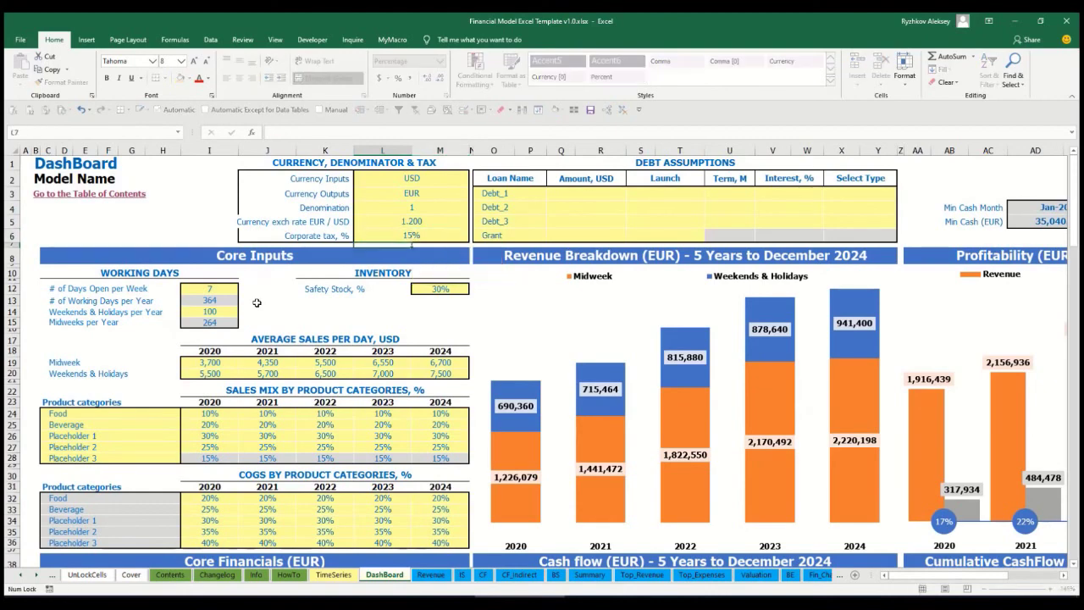
{"action": "left_click", "coordinate": [463, 575]}
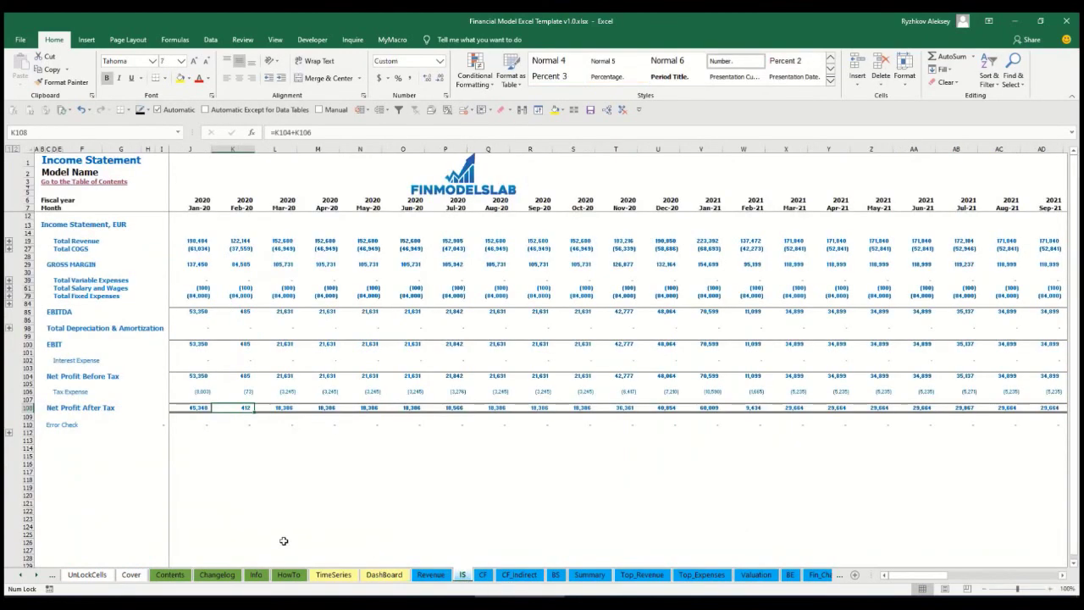
{"action": "left_click", "coordinate": [27, 392]}
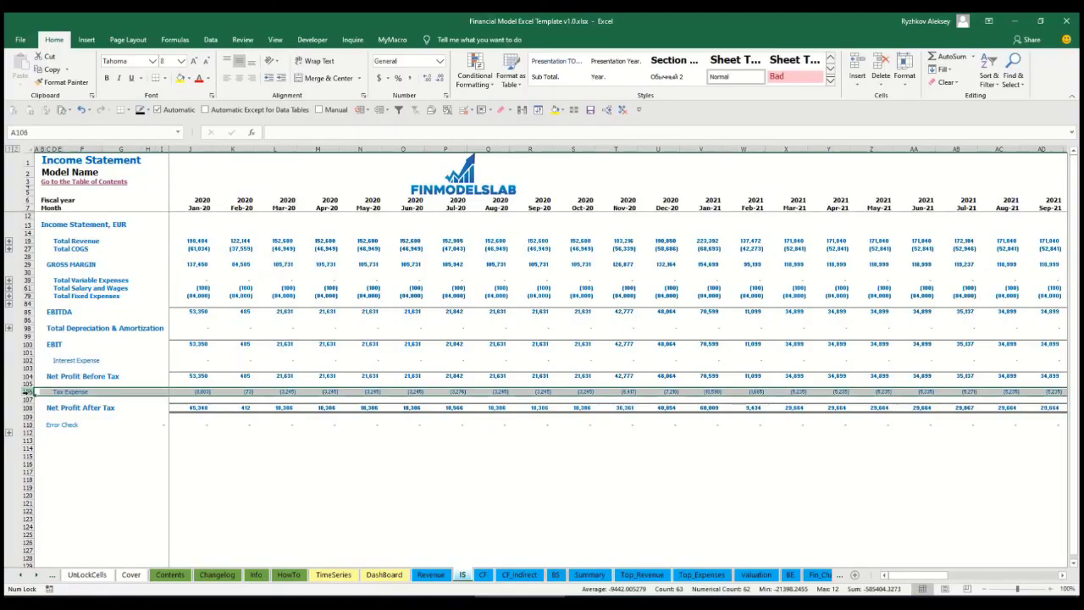